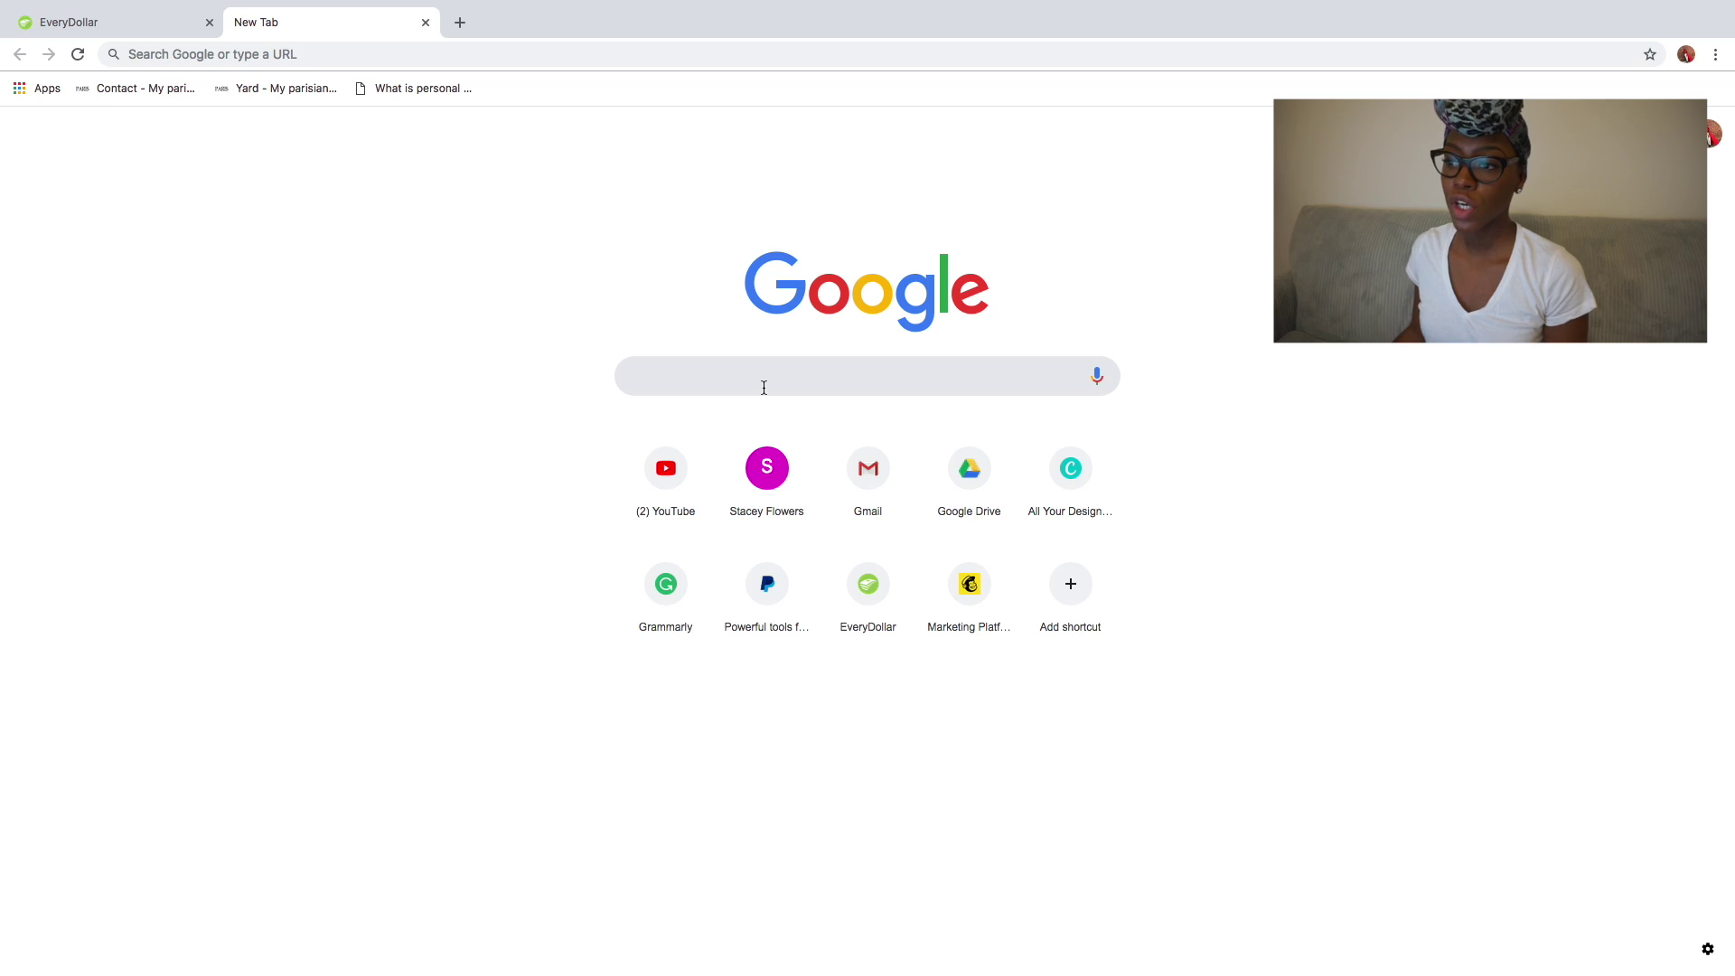
- Search the web for "every dollar app" and open the official EveryDollar website from the results
text(eve)
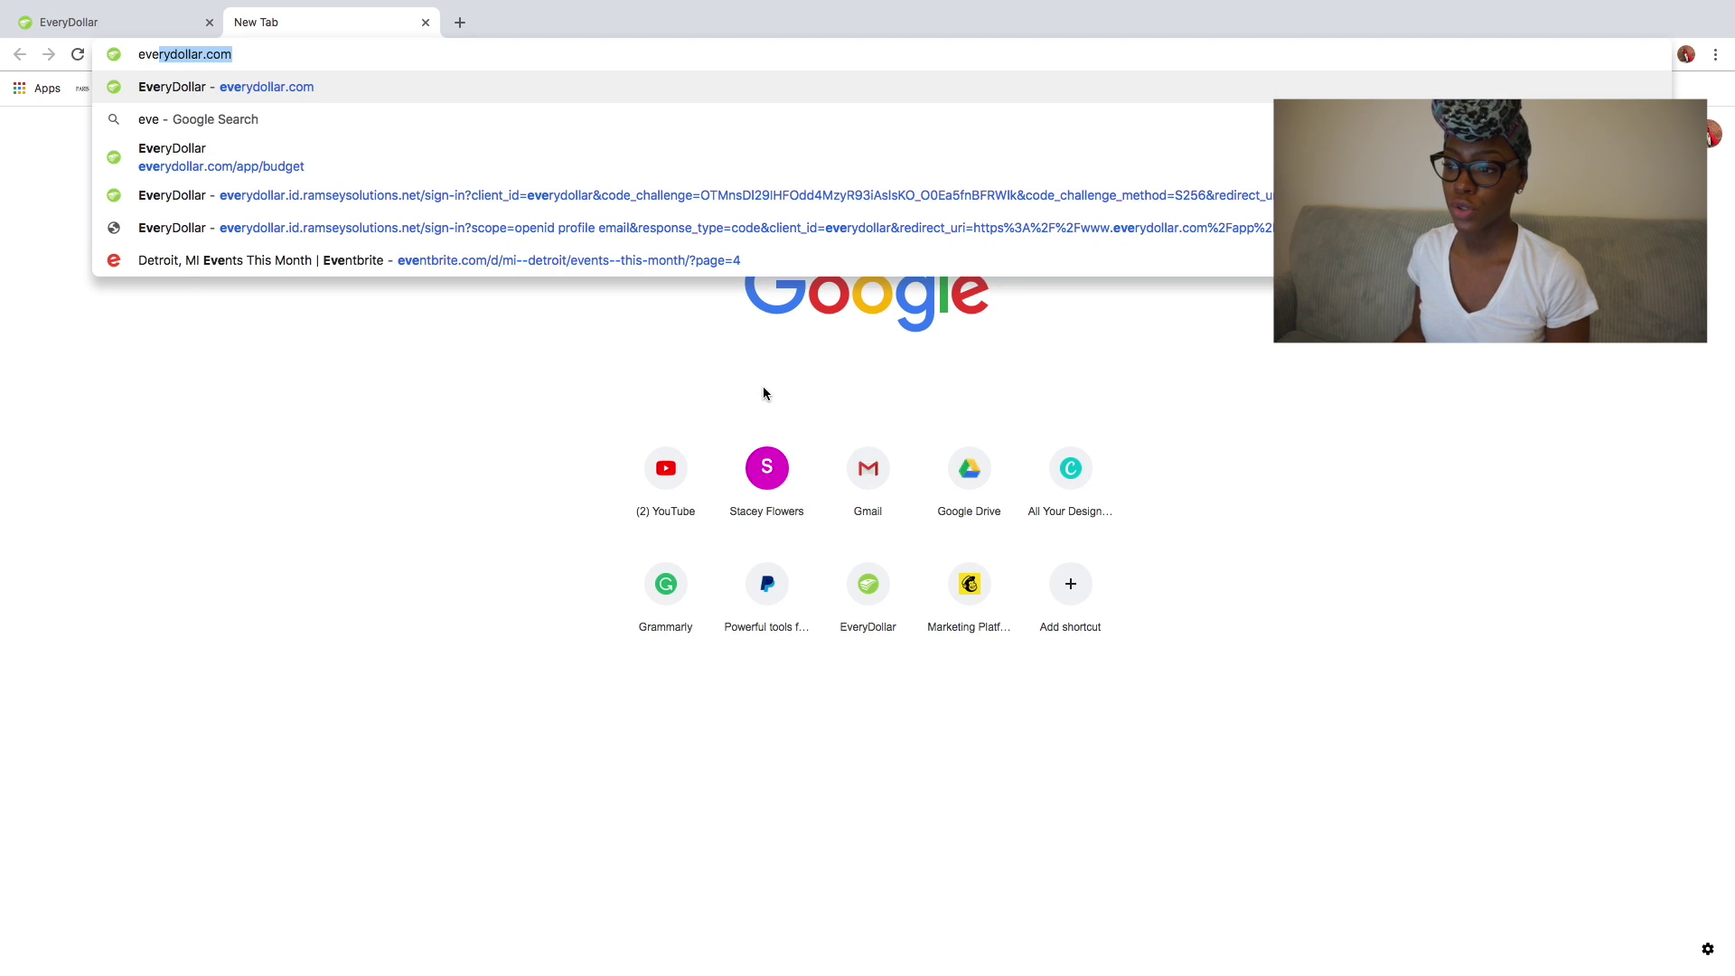
text(ry doll)
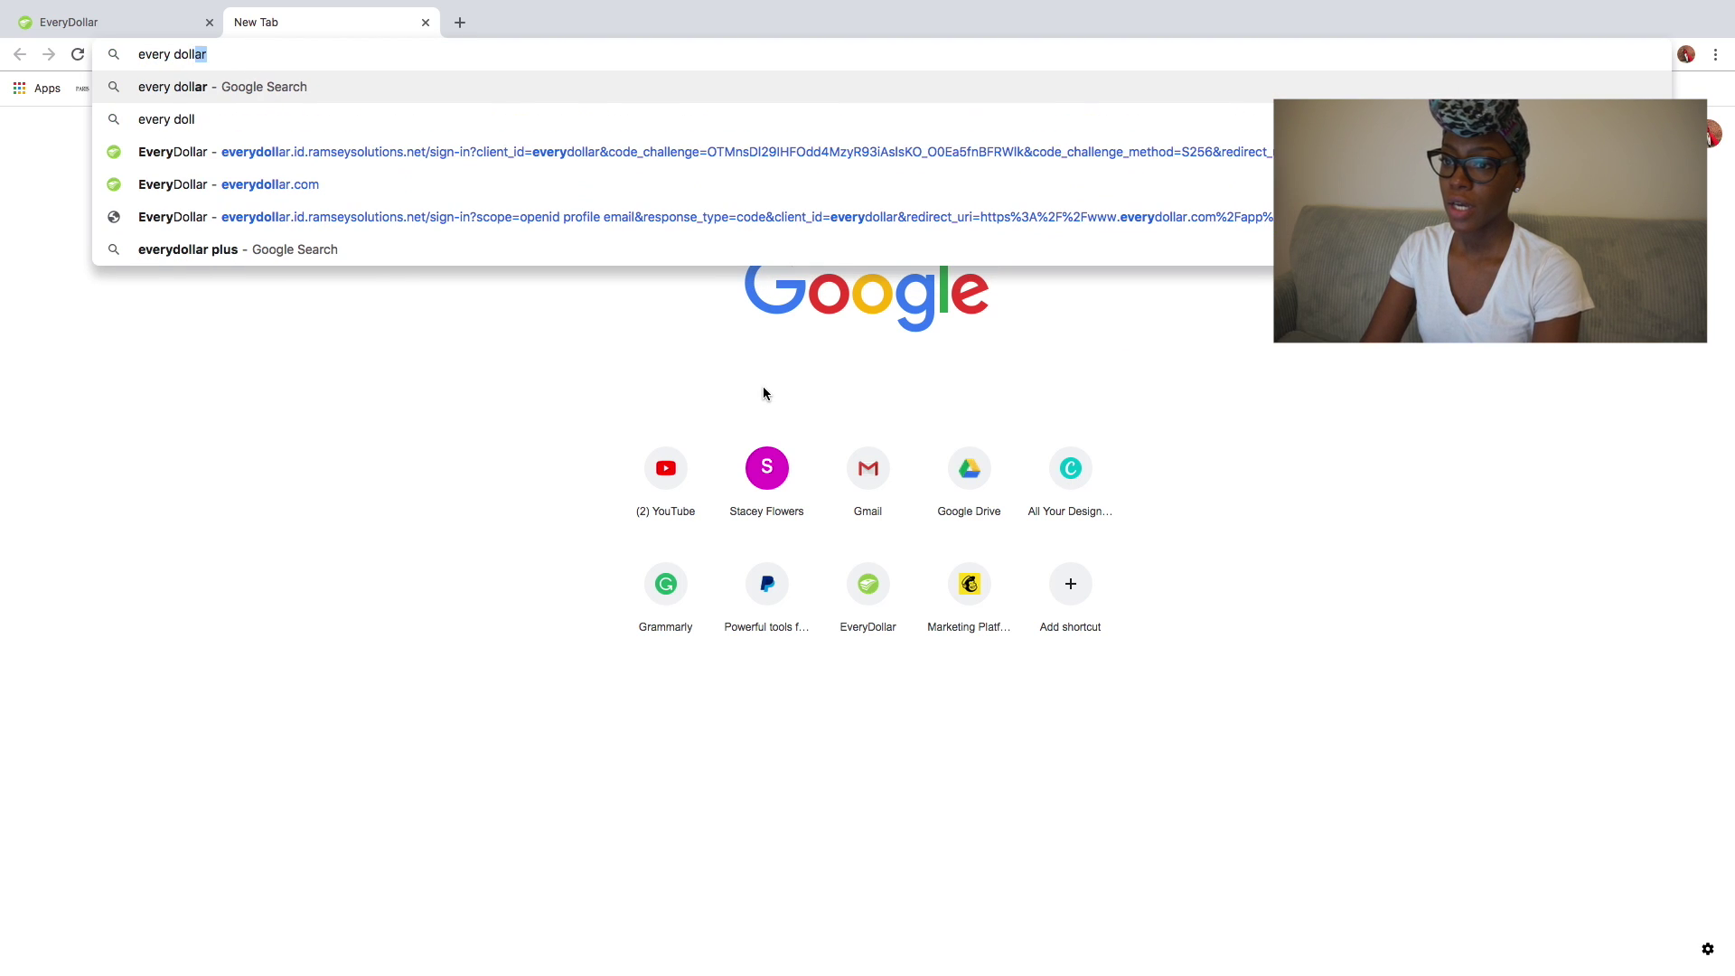
text(ar app)
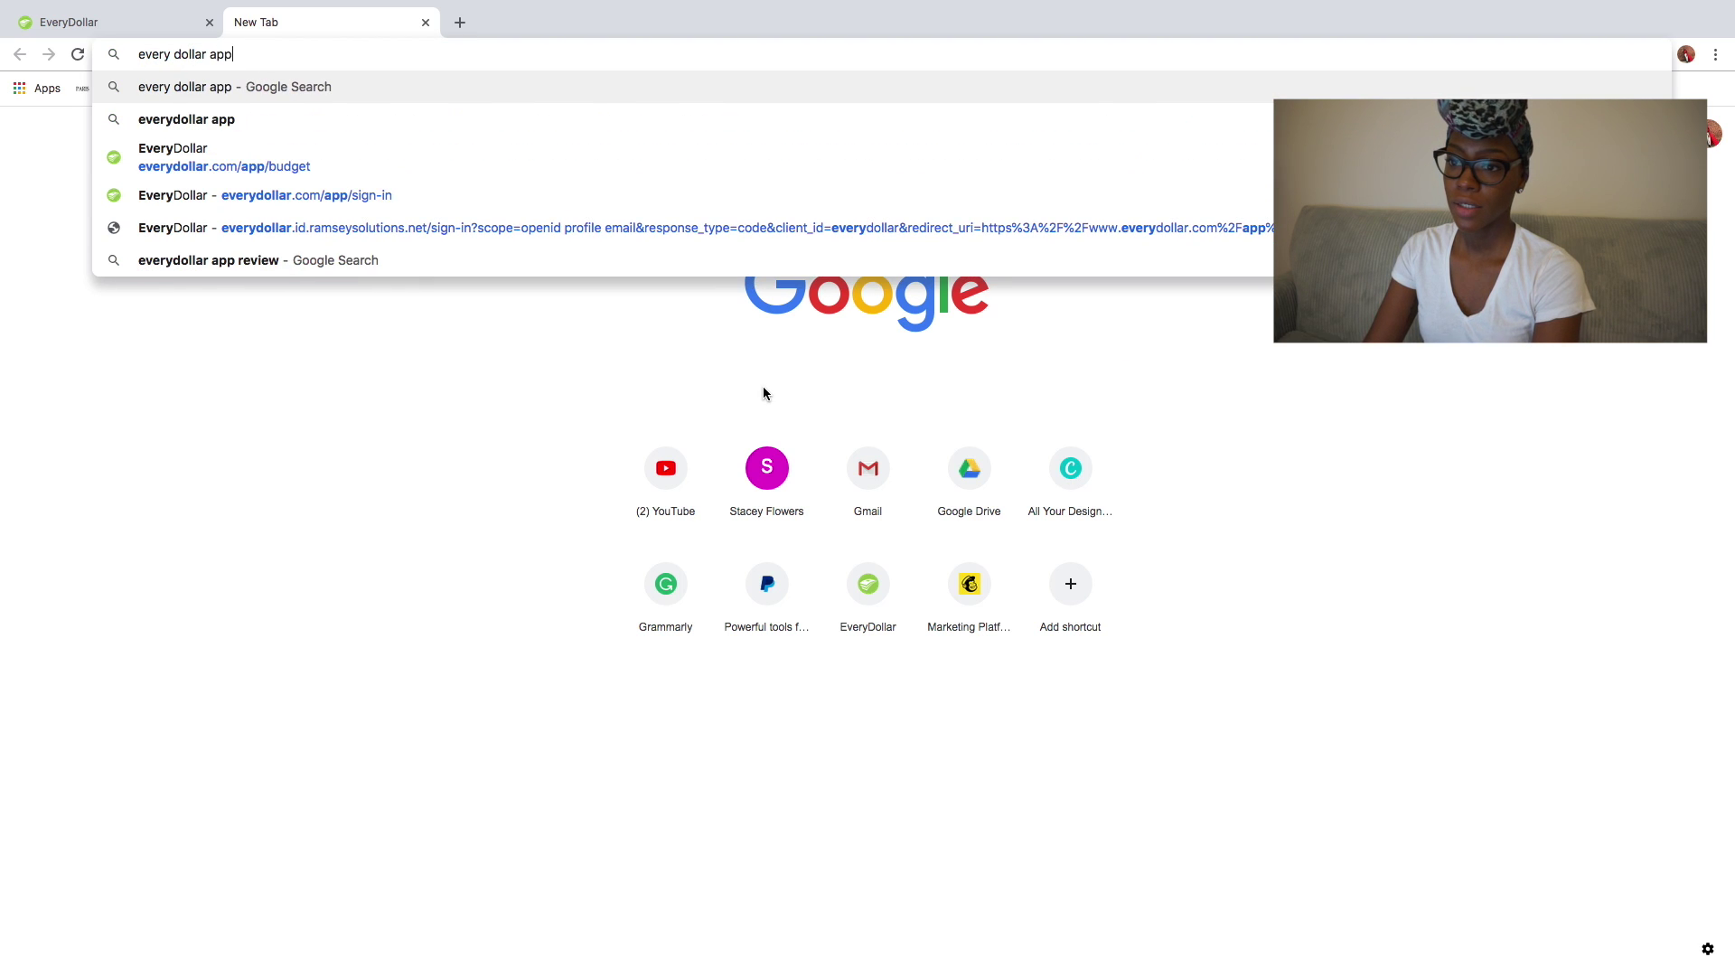
key(Return)
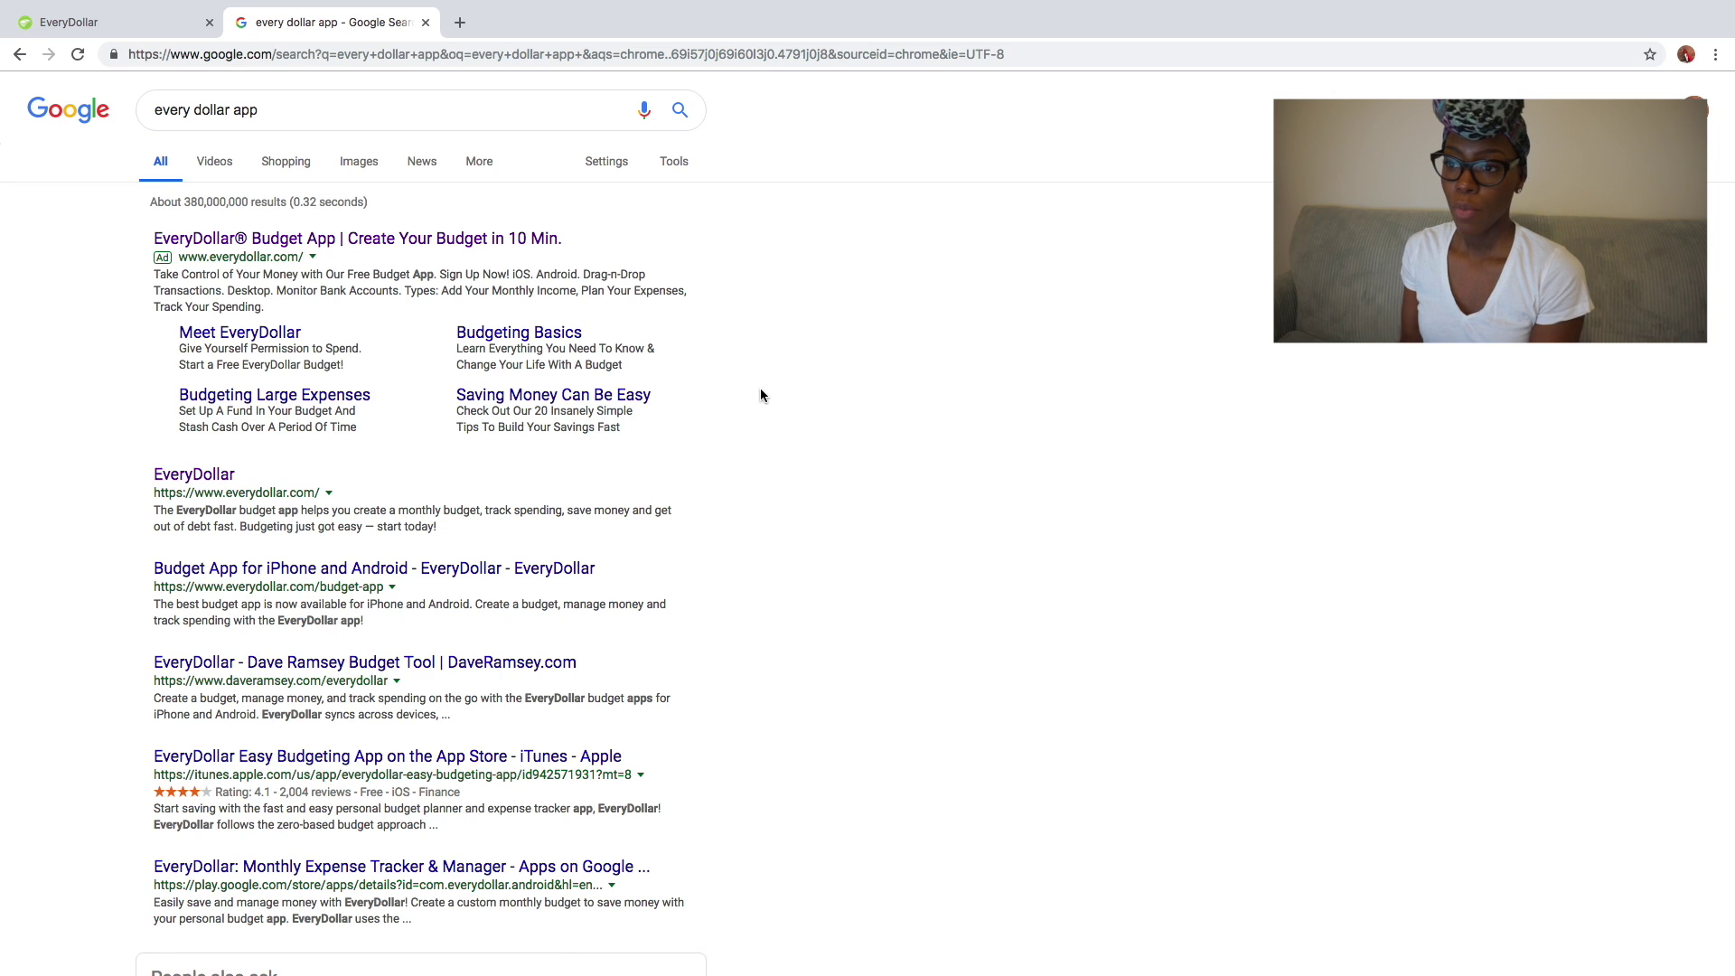
click(212, 486)
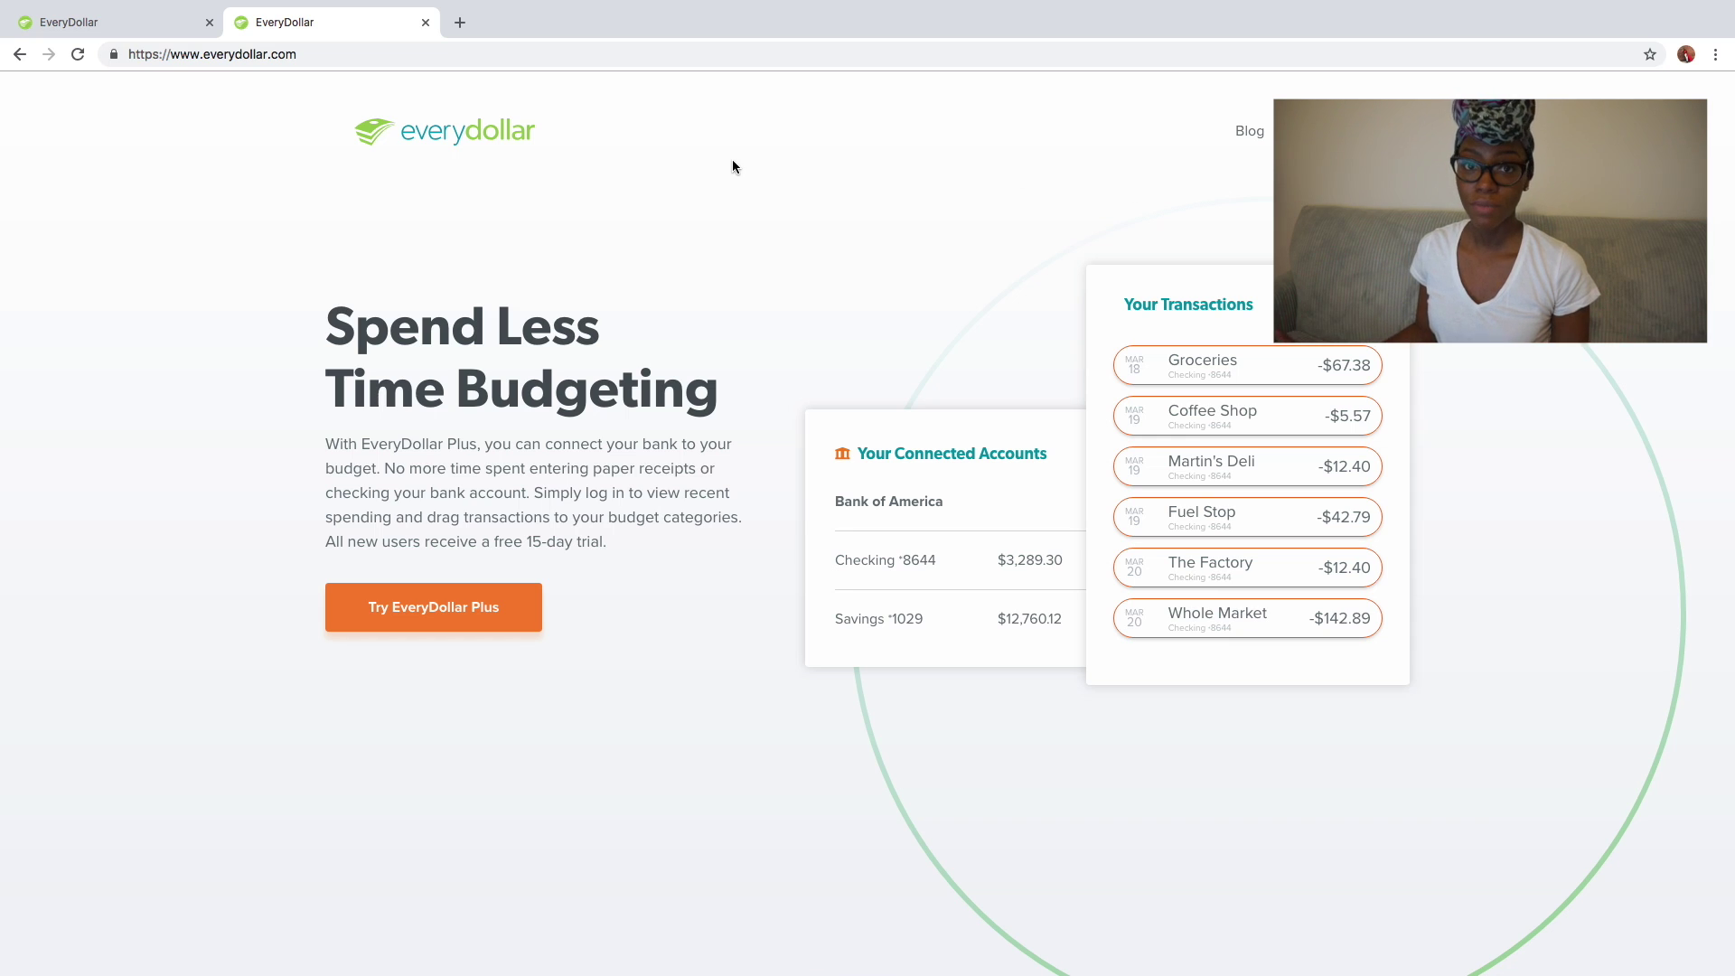
- Switch to the already open December 2018 budget and set the planned income of Paycheck 1 to $1,500
click(163, 25)
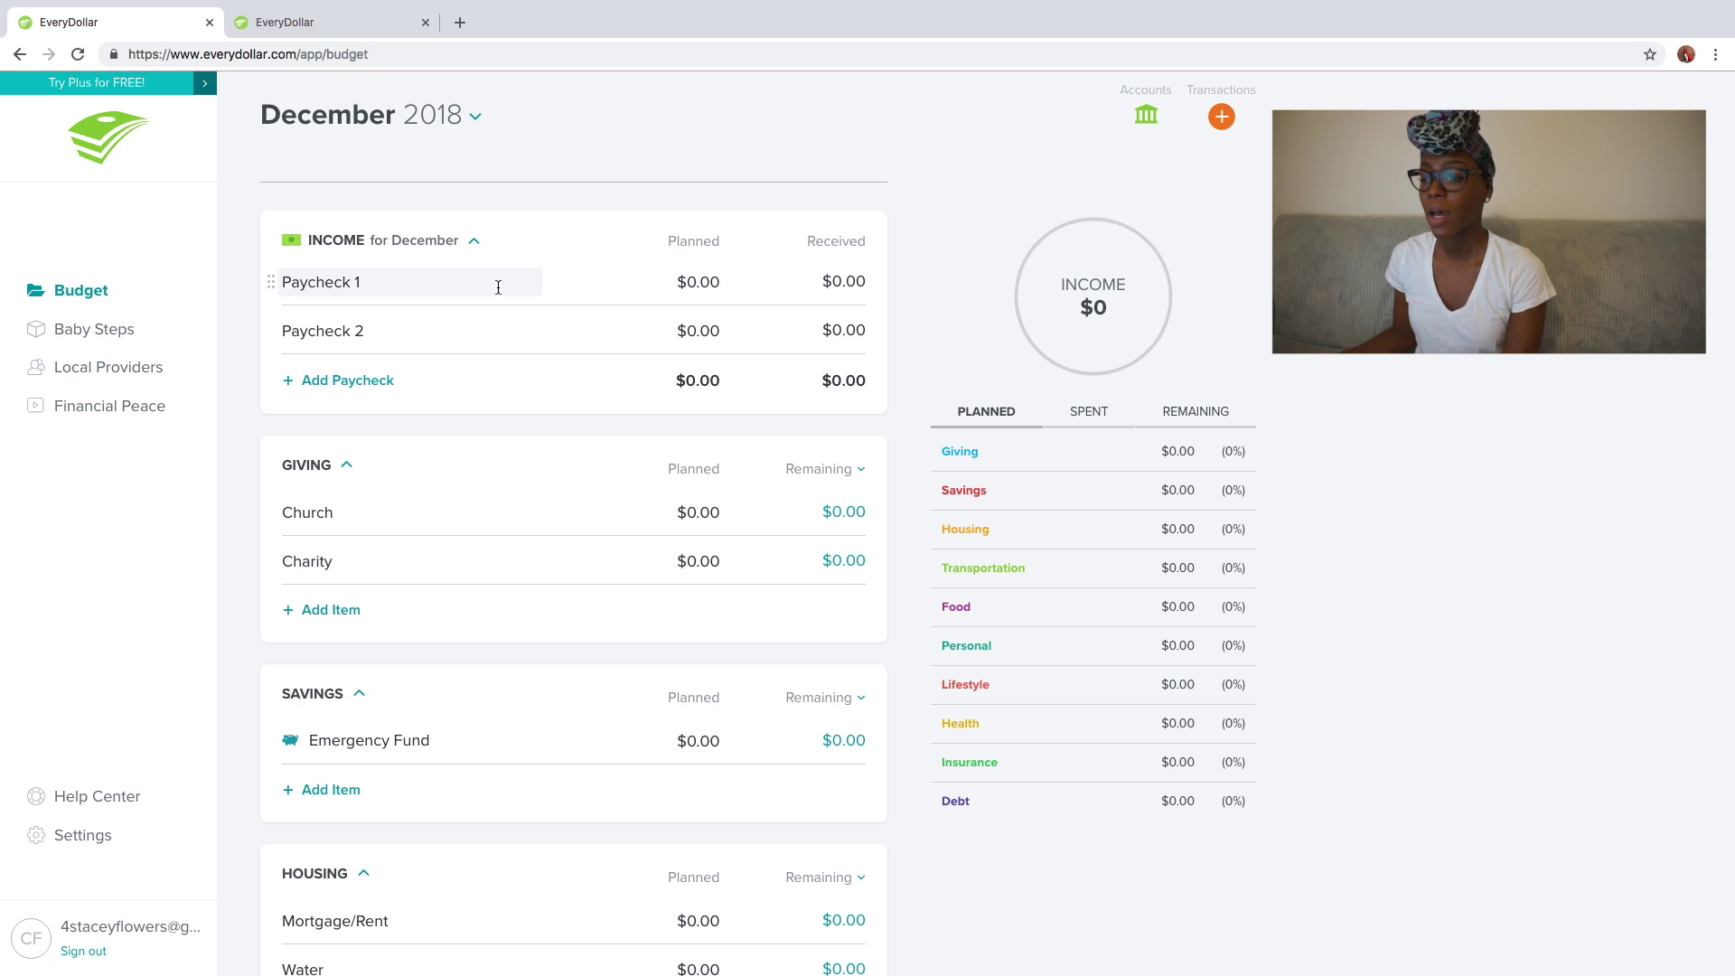
click(690, 288)
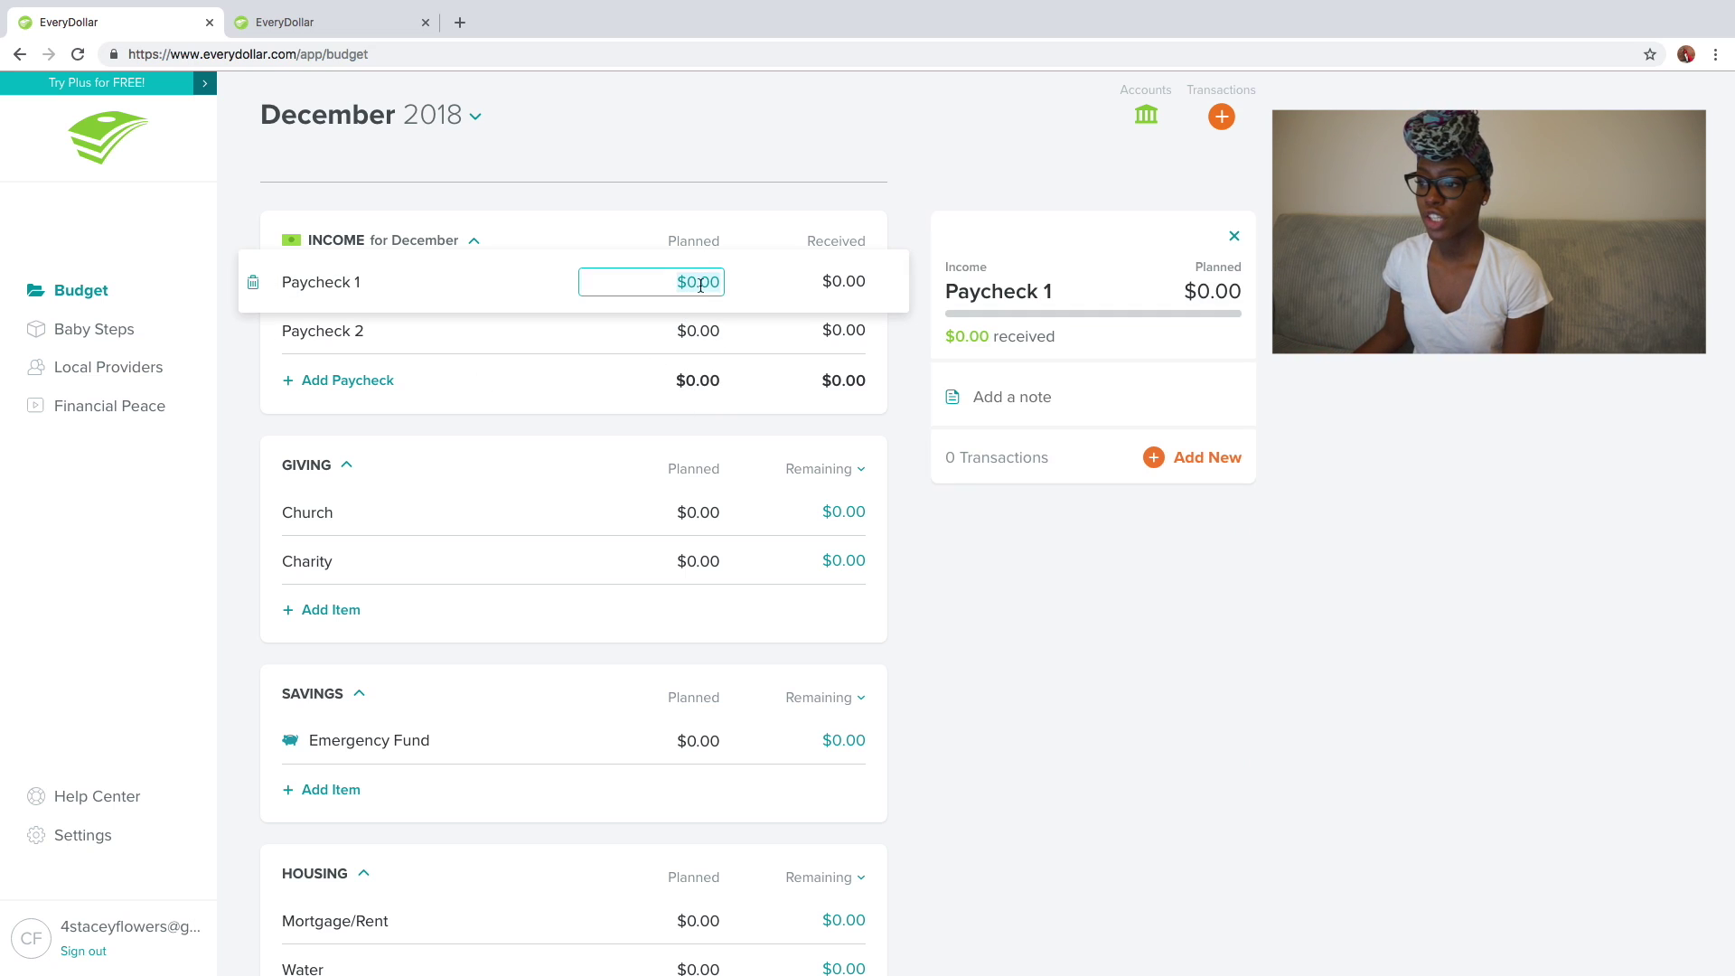
text(1500)
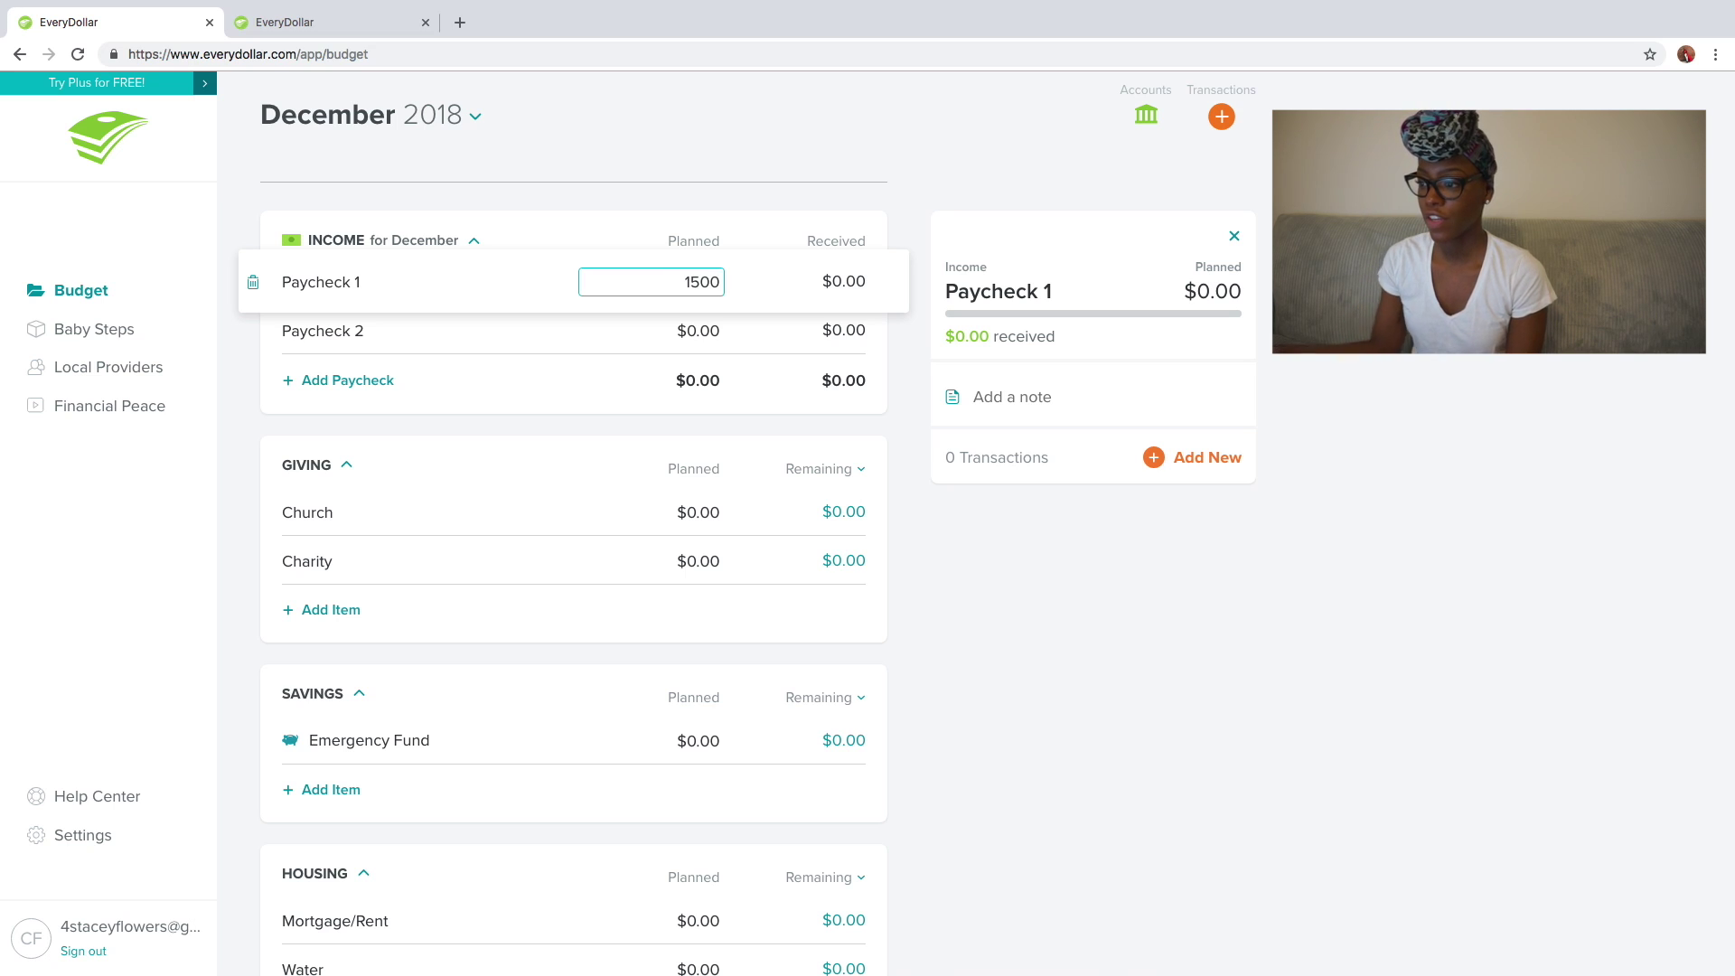
key(Tab)
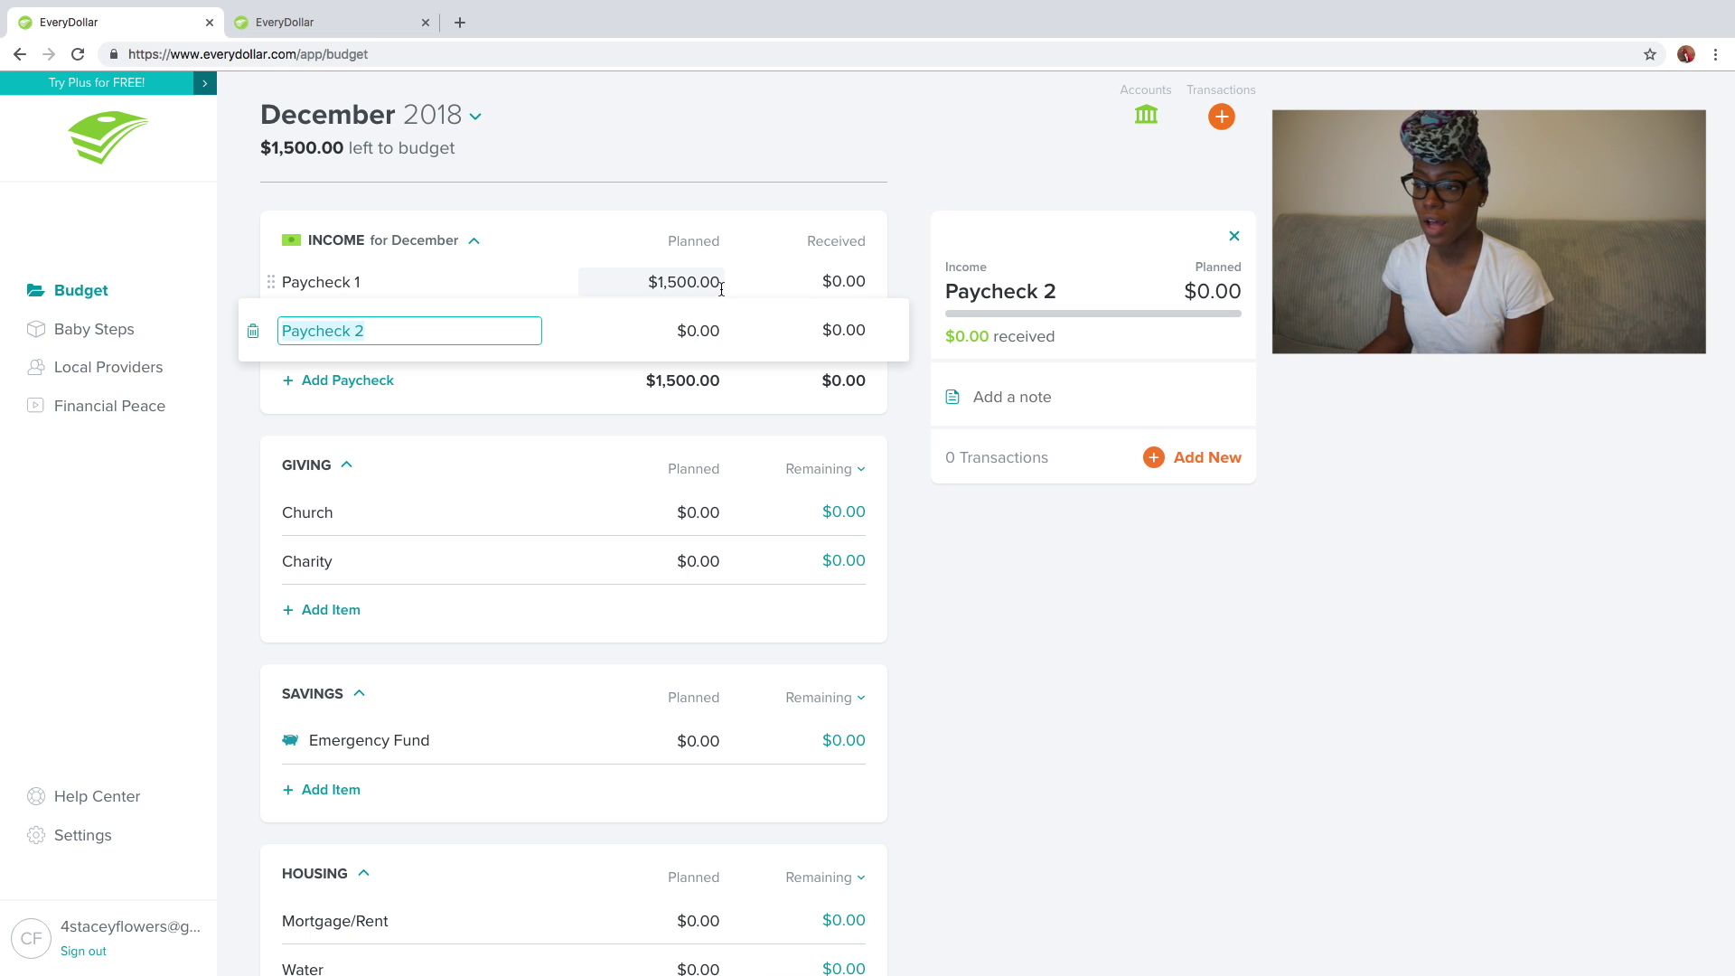
- Set the planned amount for Church in the Giving category to $150
scroll(714, 308, down, 3)
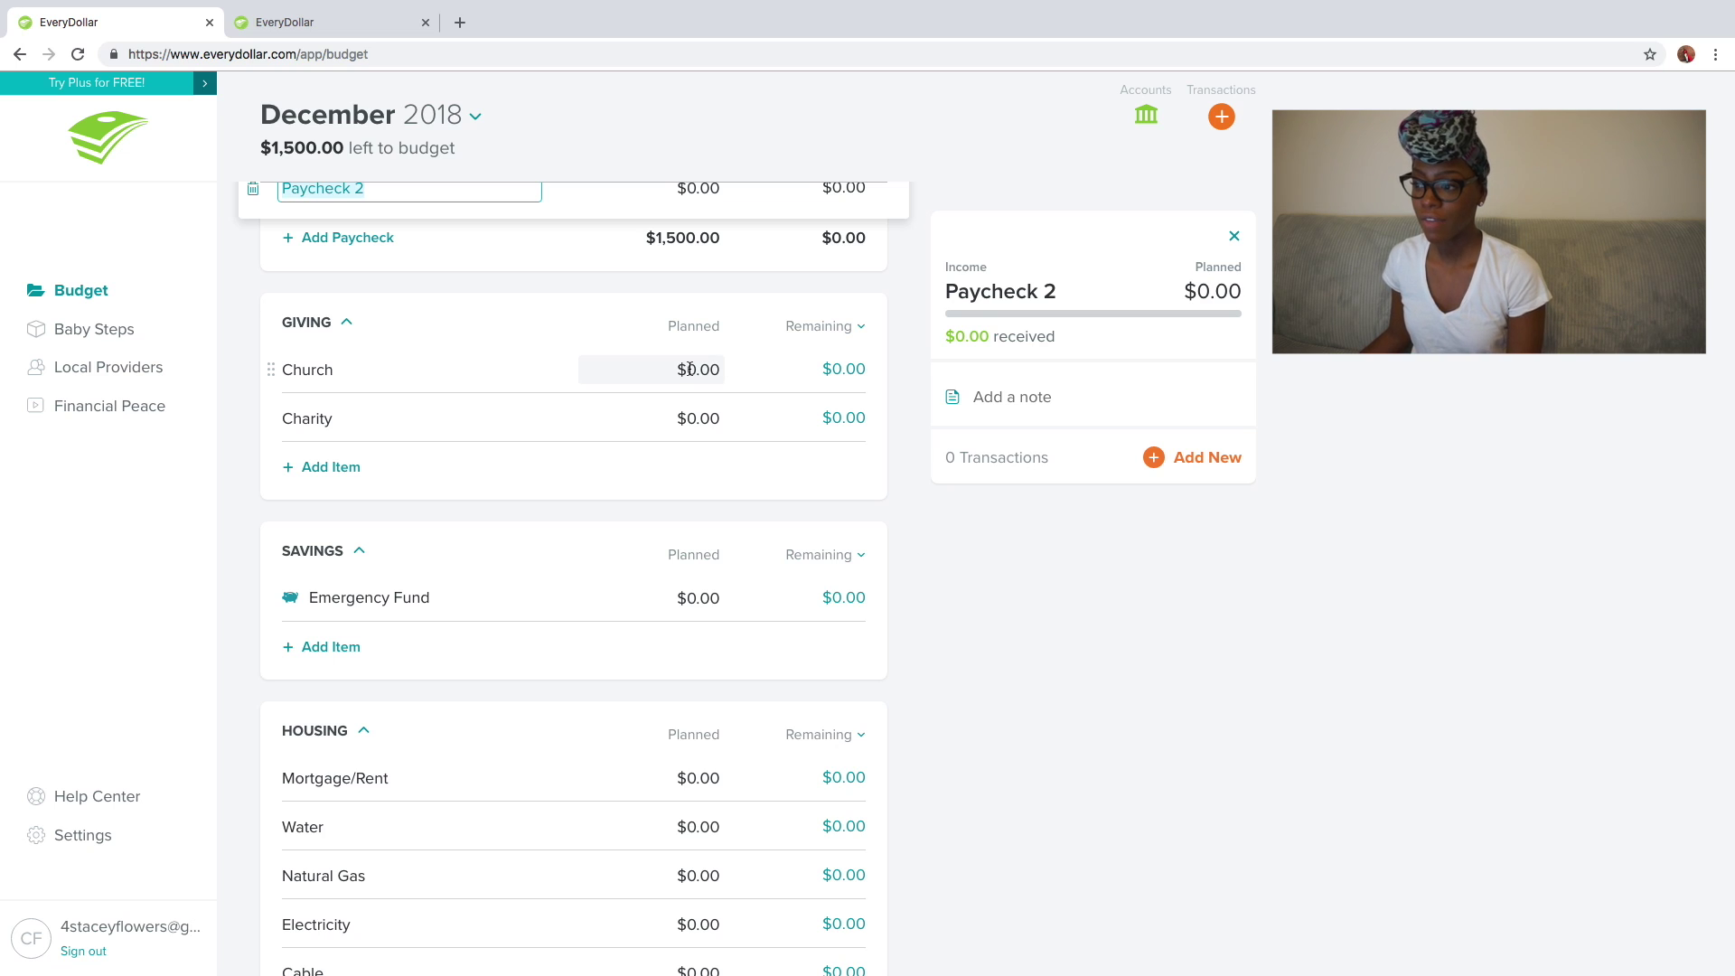
click(690, 369)
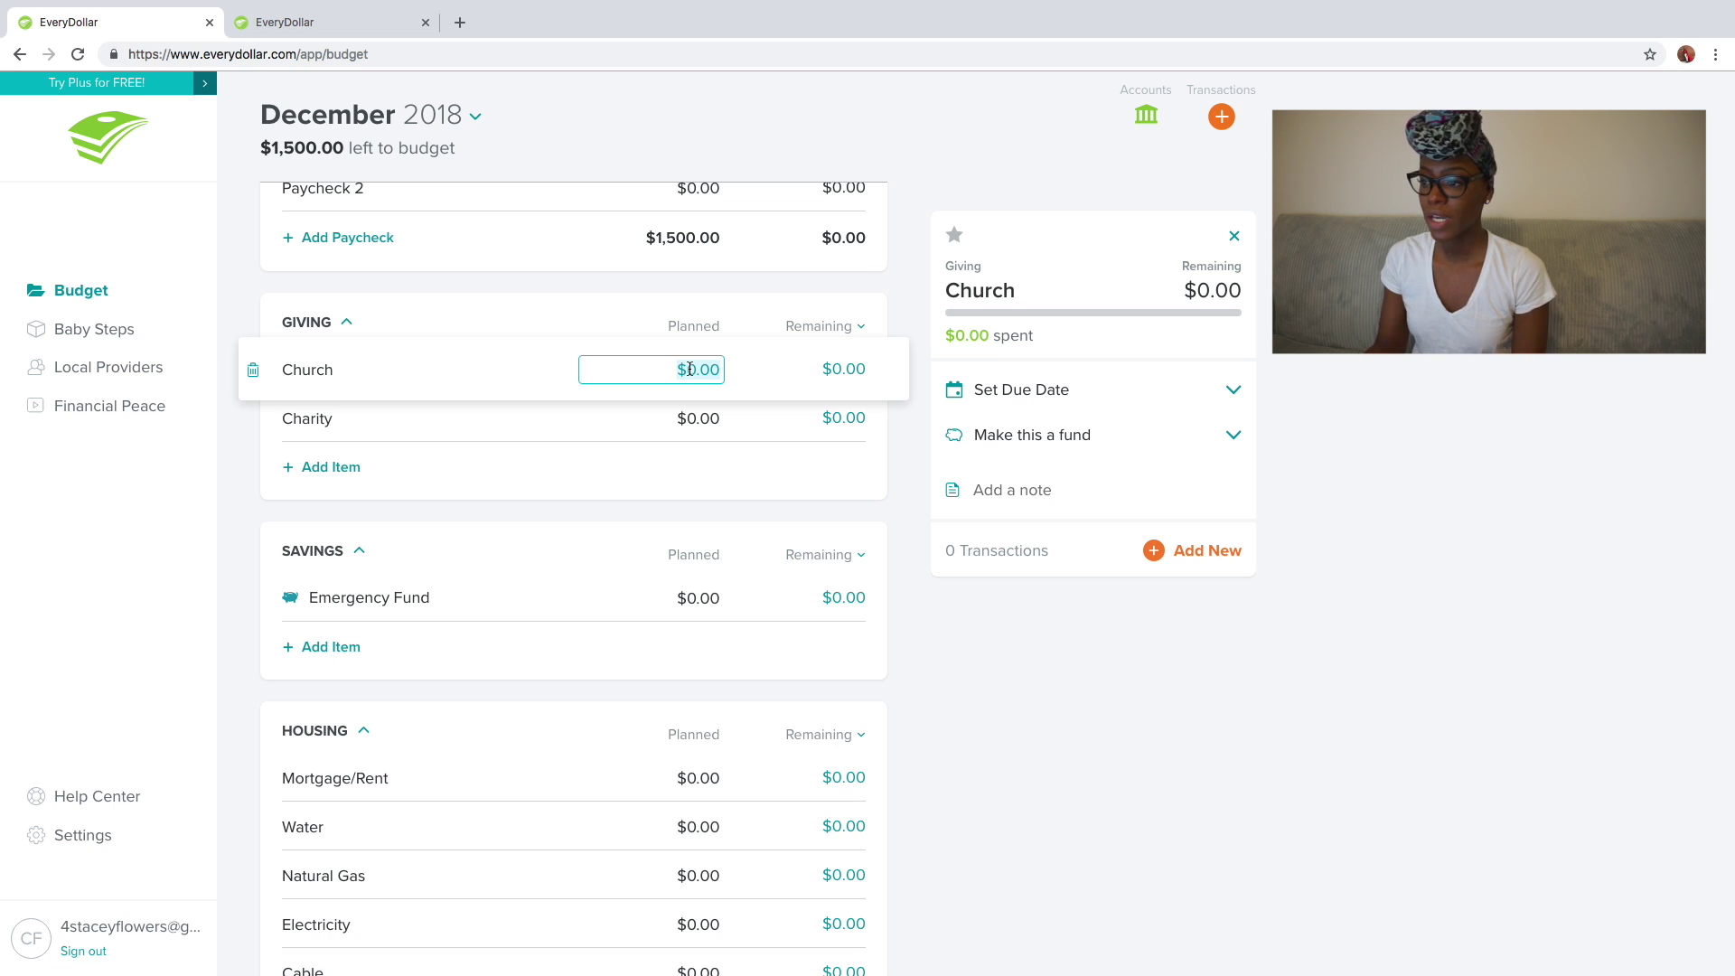
text(150)
key(Tab)
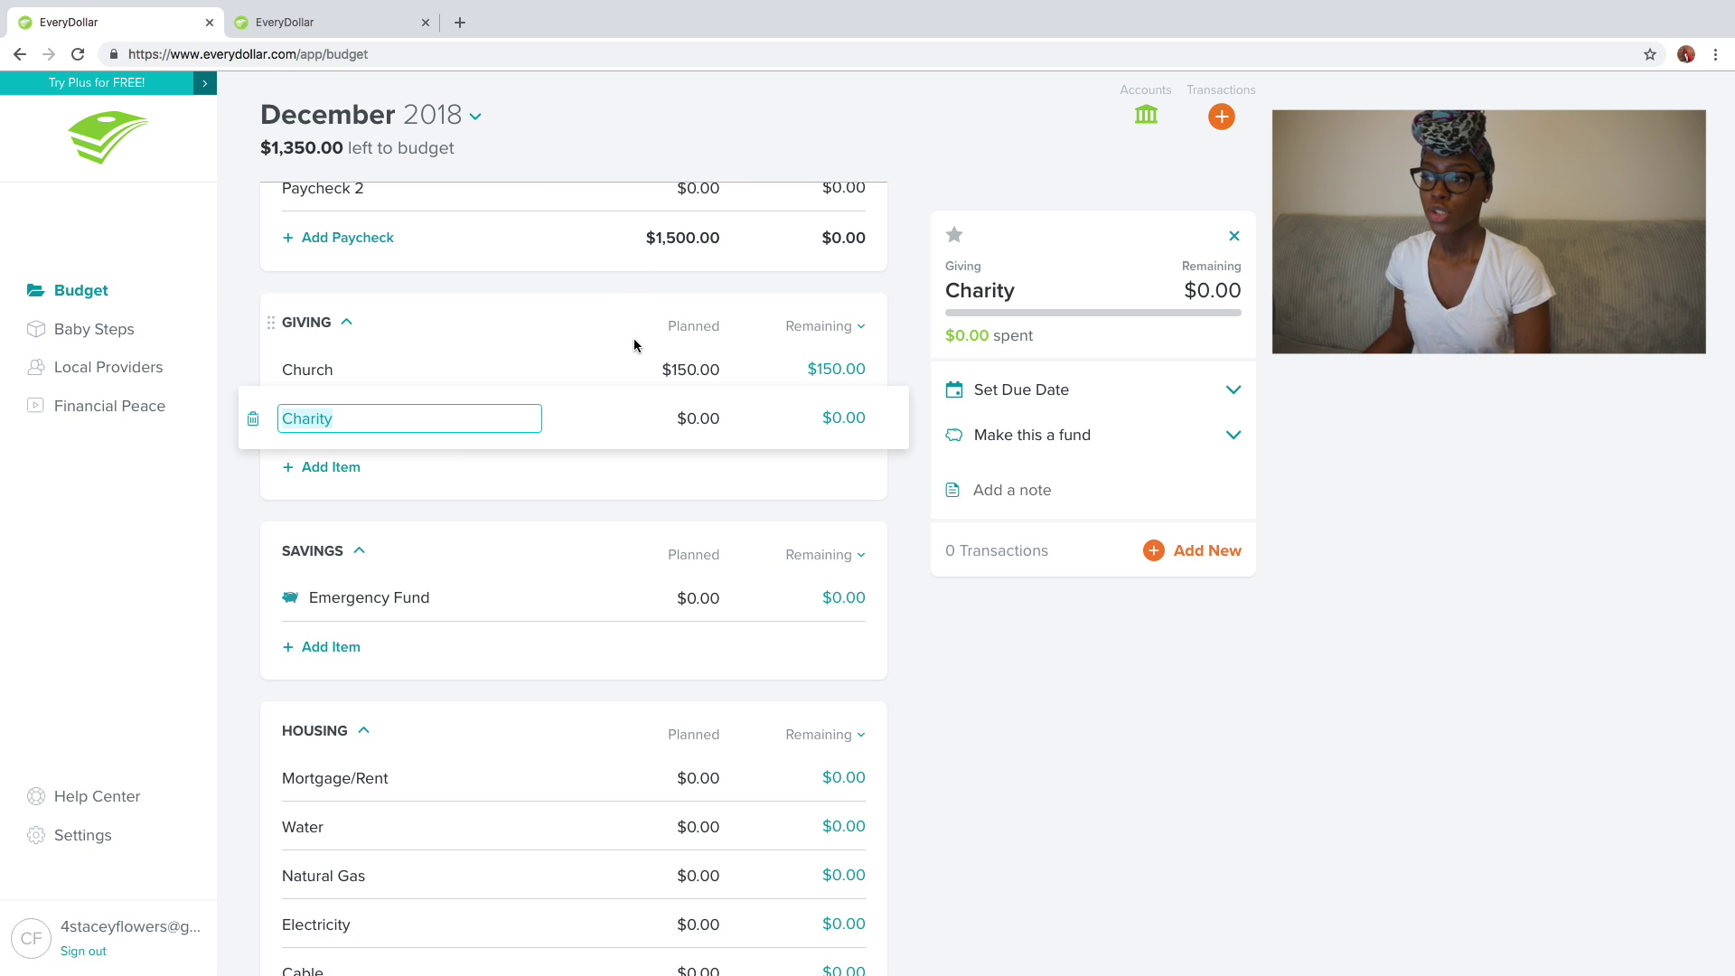
- Set the planned amount for the Emergency Fund in the Savings category to $1,000
scroll(611, 324, up, 1)
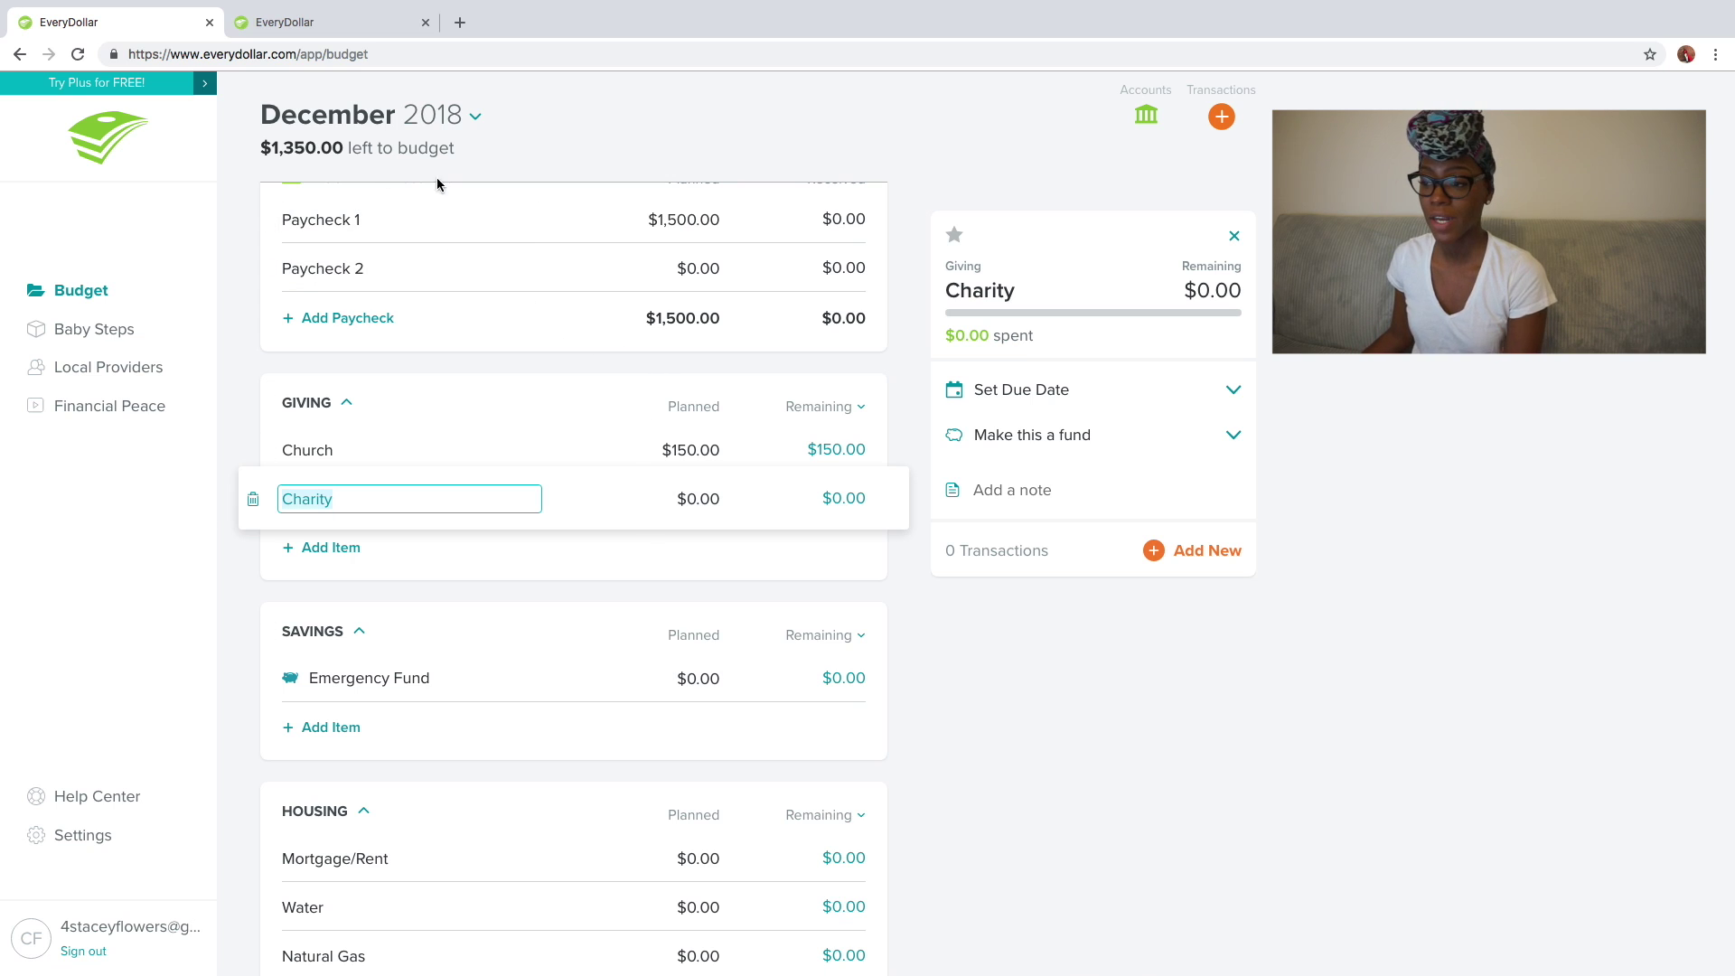
scroll(583, 340, down, 2)
scroll(582, 340, down, 1)
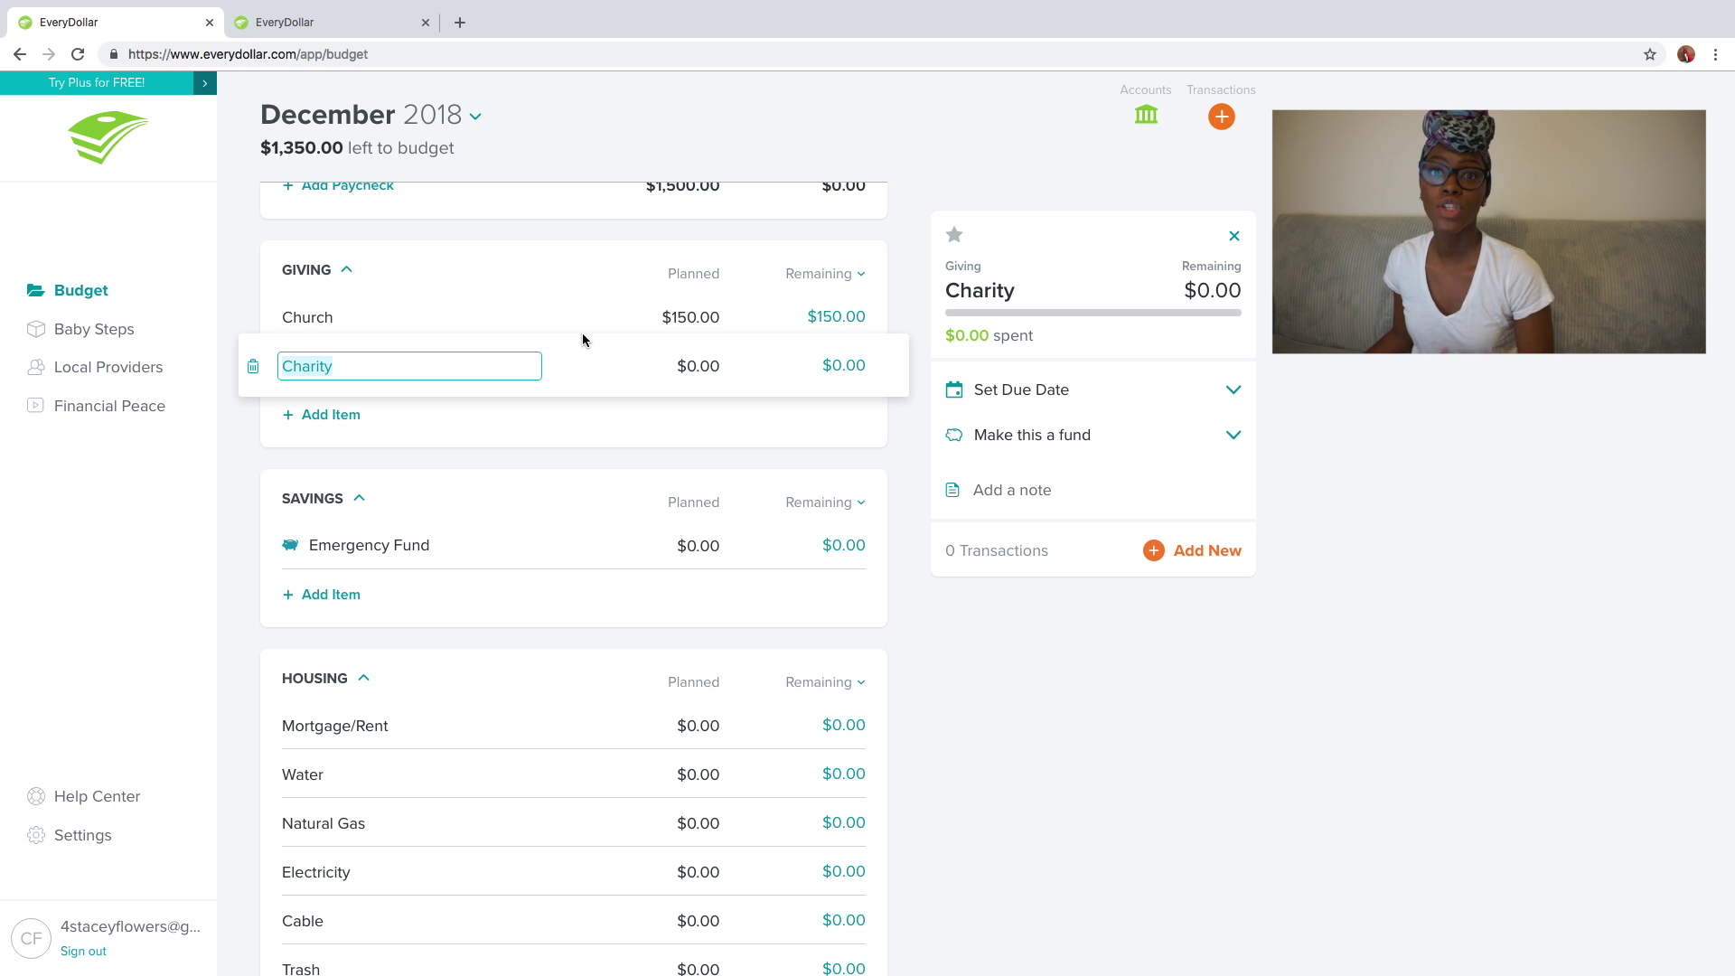
scroll(582, 333, down, 1)
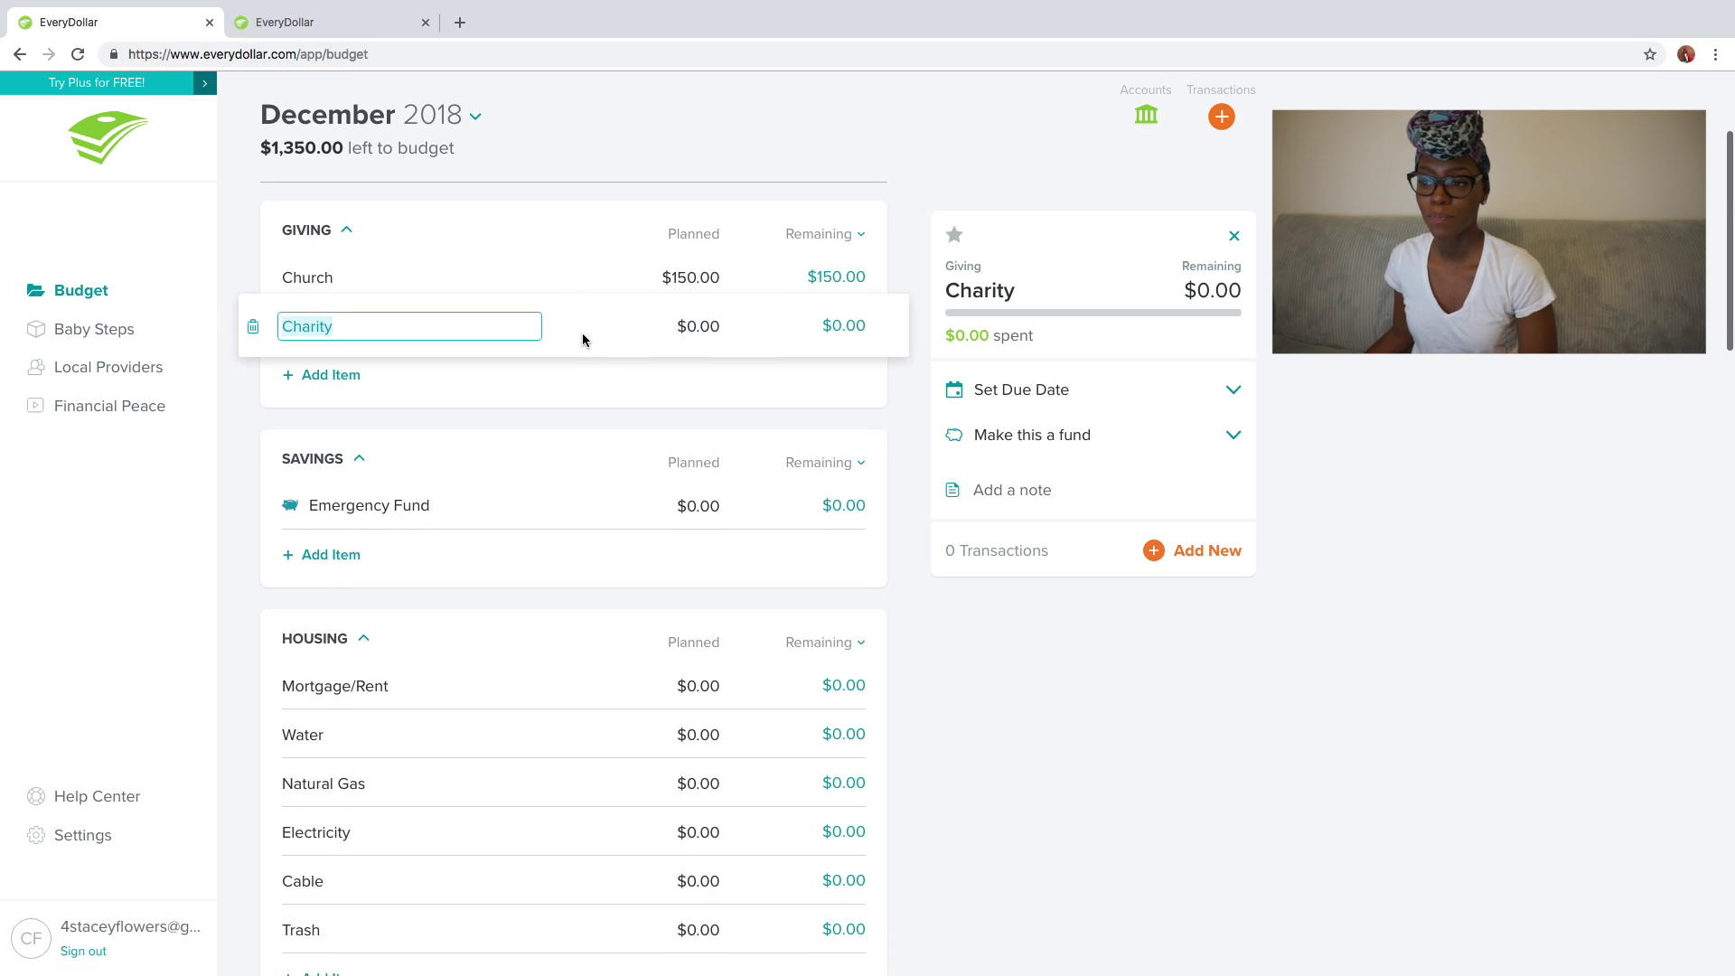
scroll(582, 336, down, 1)
scroll(582, 333, down, 1)
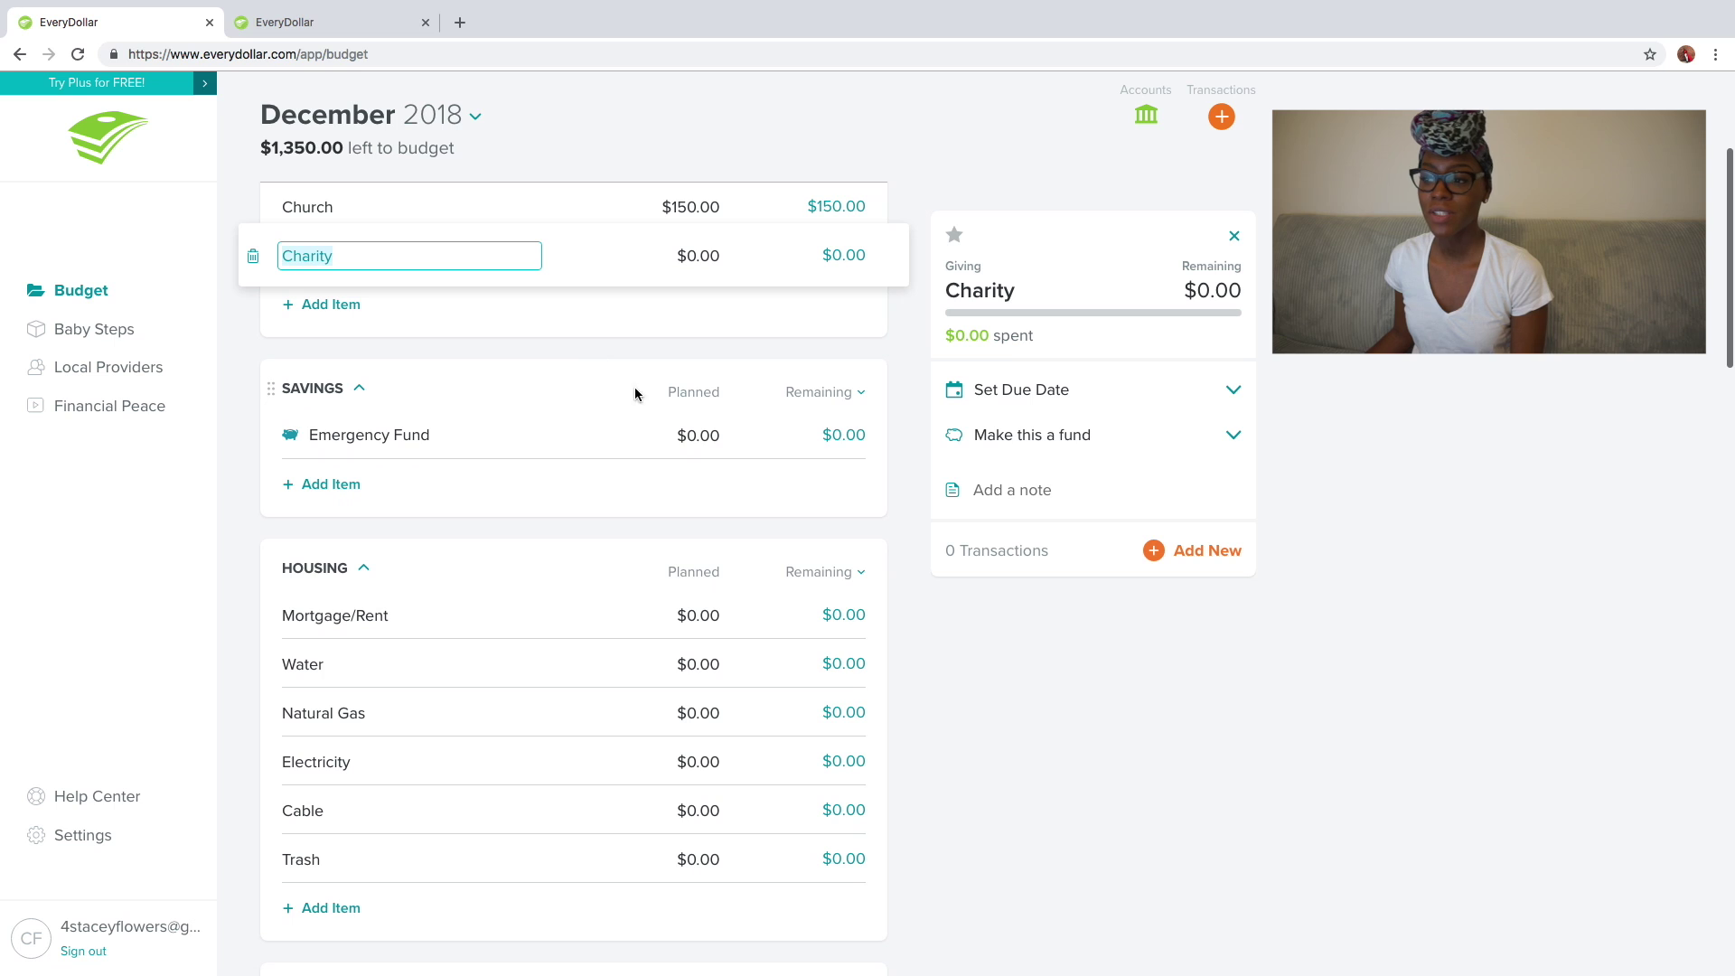
click(695, 434)
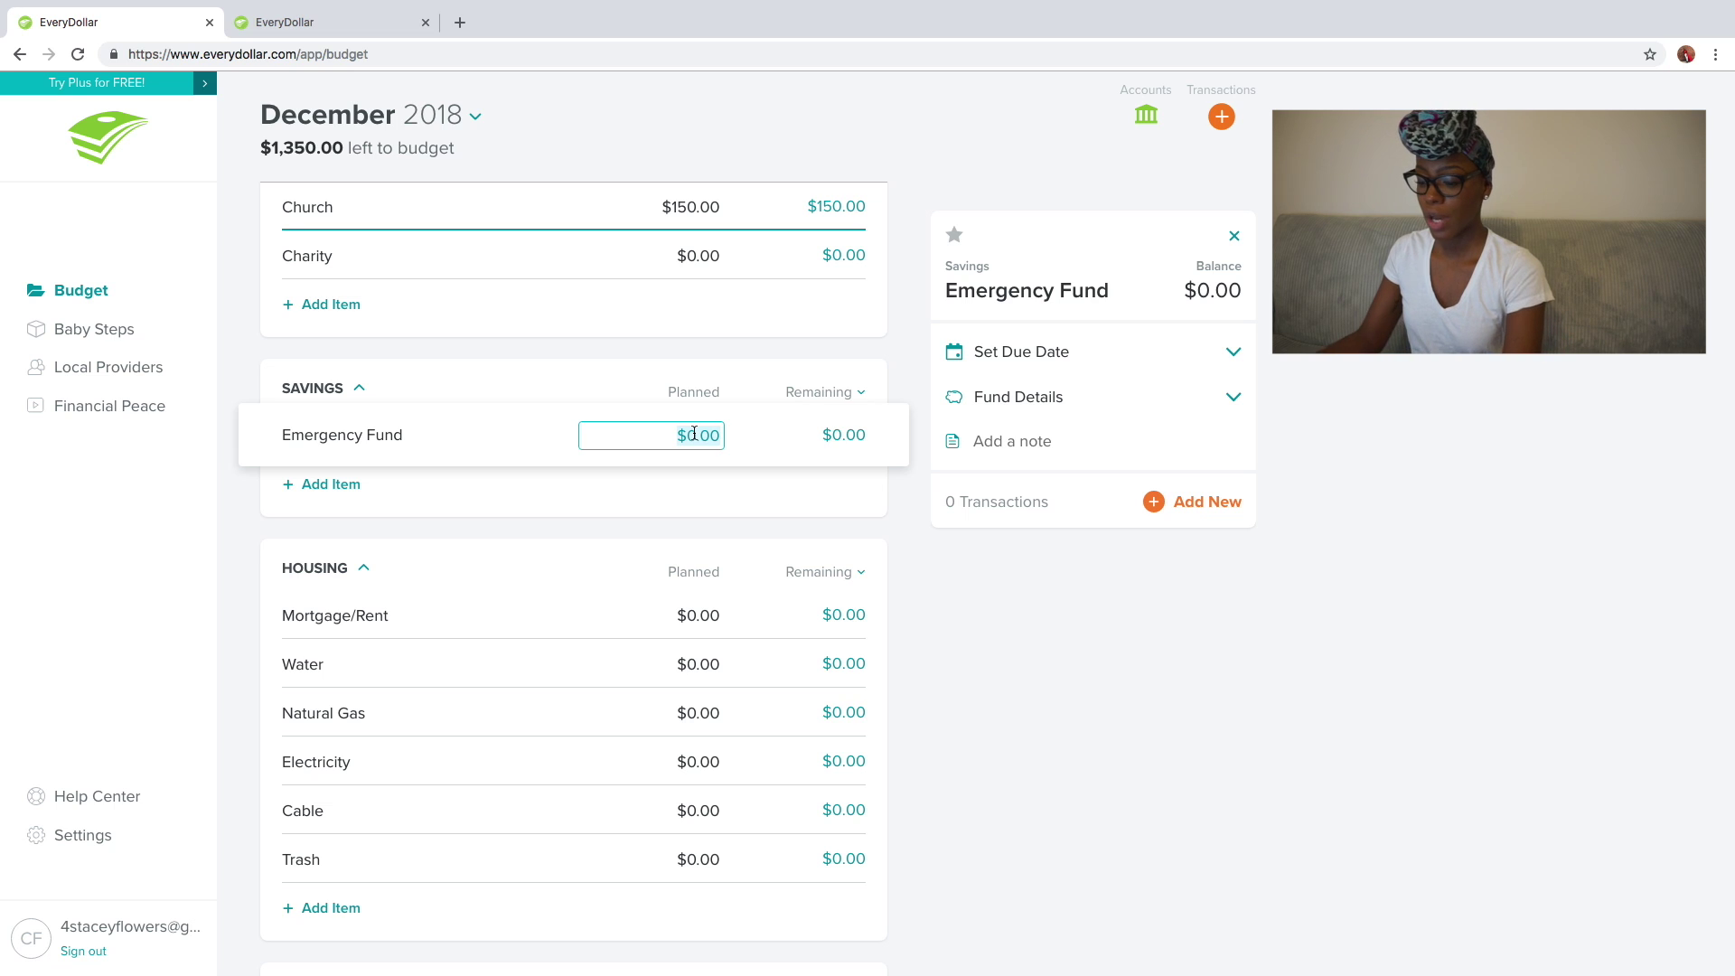
text(1000)
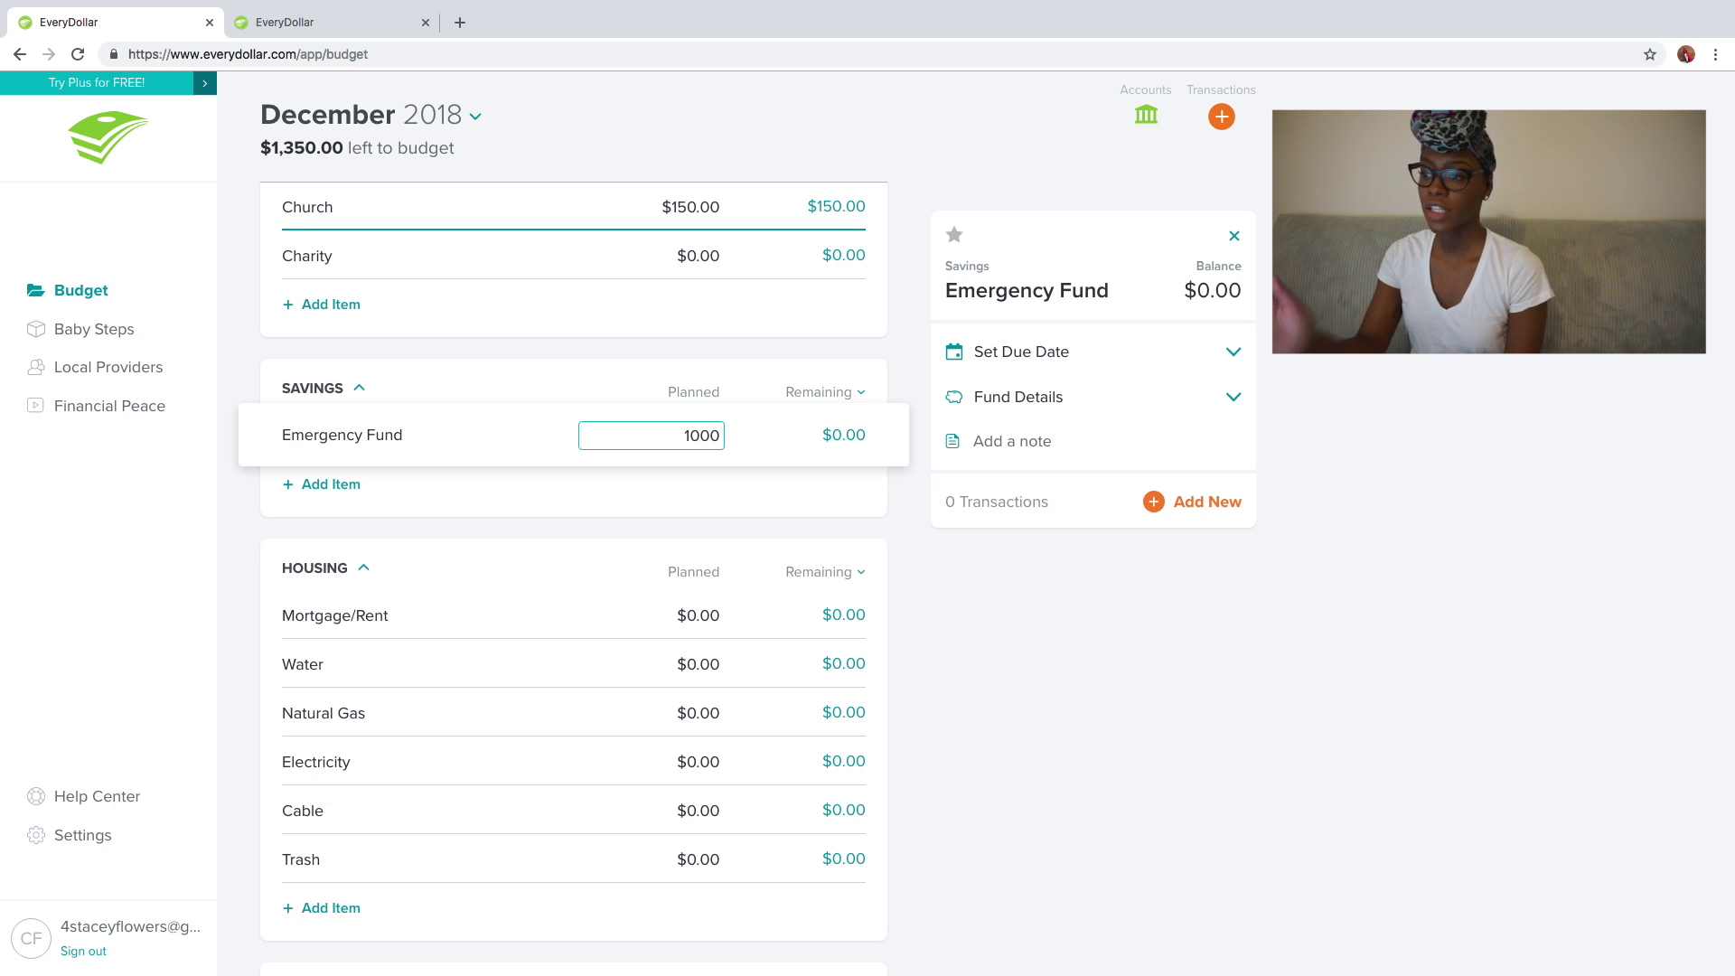
key(Tab)
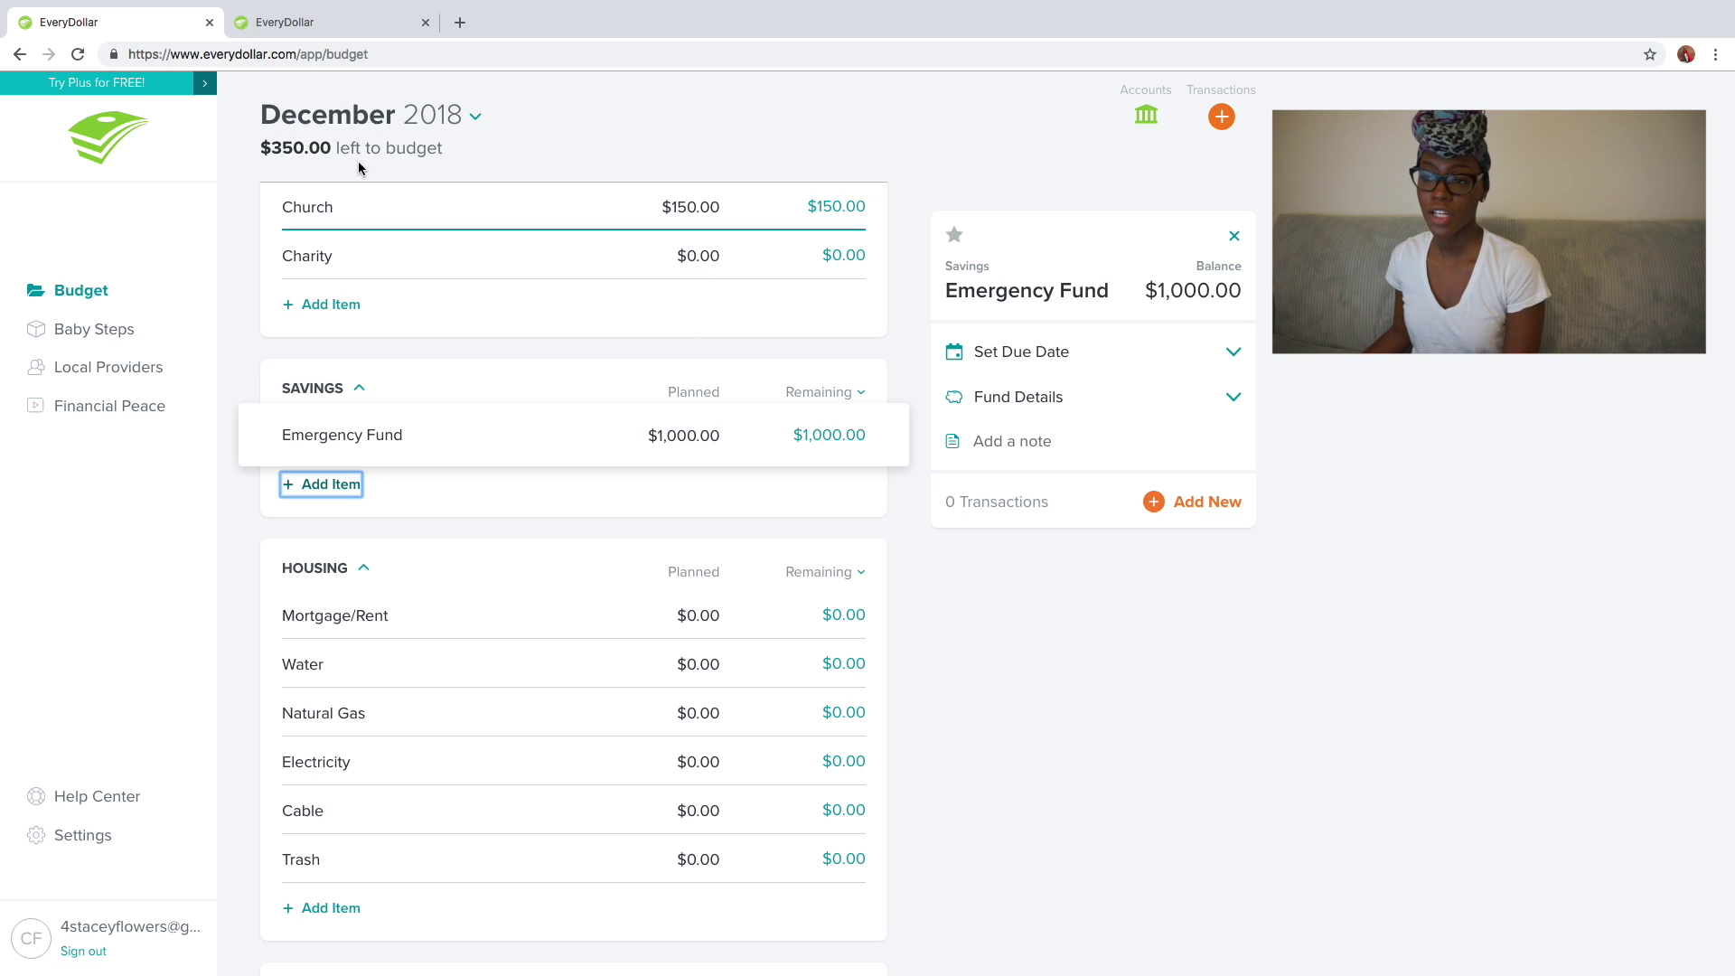
- Set the planned amount for Mortgage/Rent in the Housing category to $845
scroll(601, 215, down, 2)
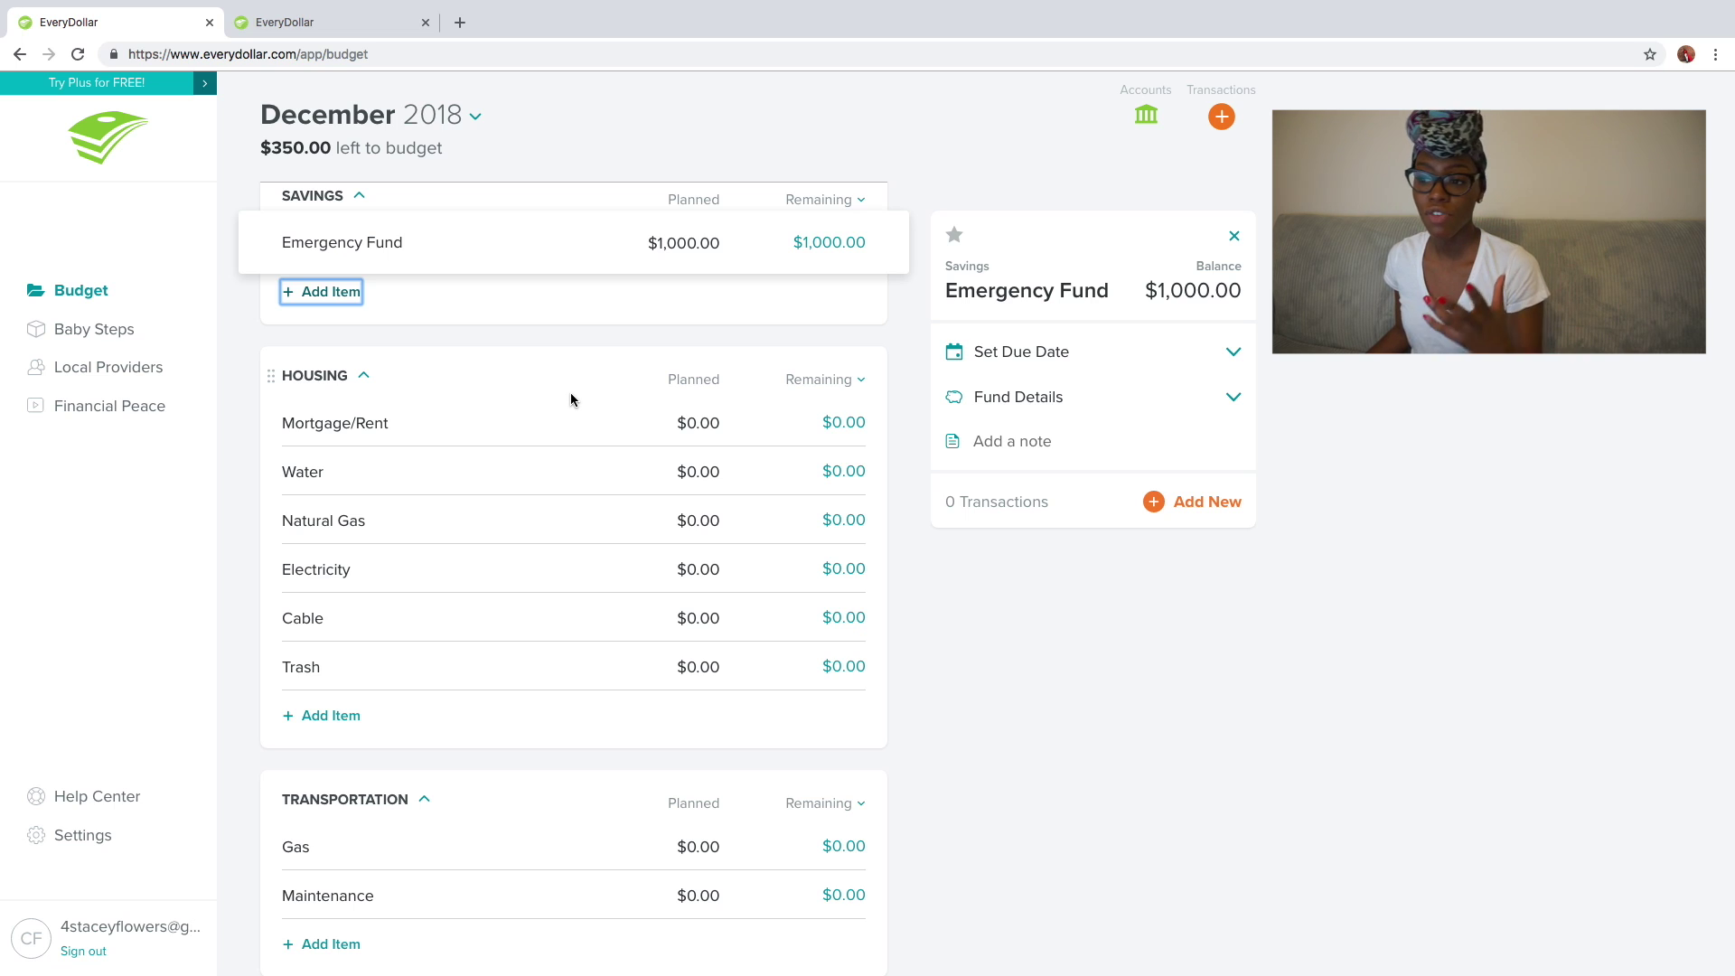
drag(676, 425, 698, 427)
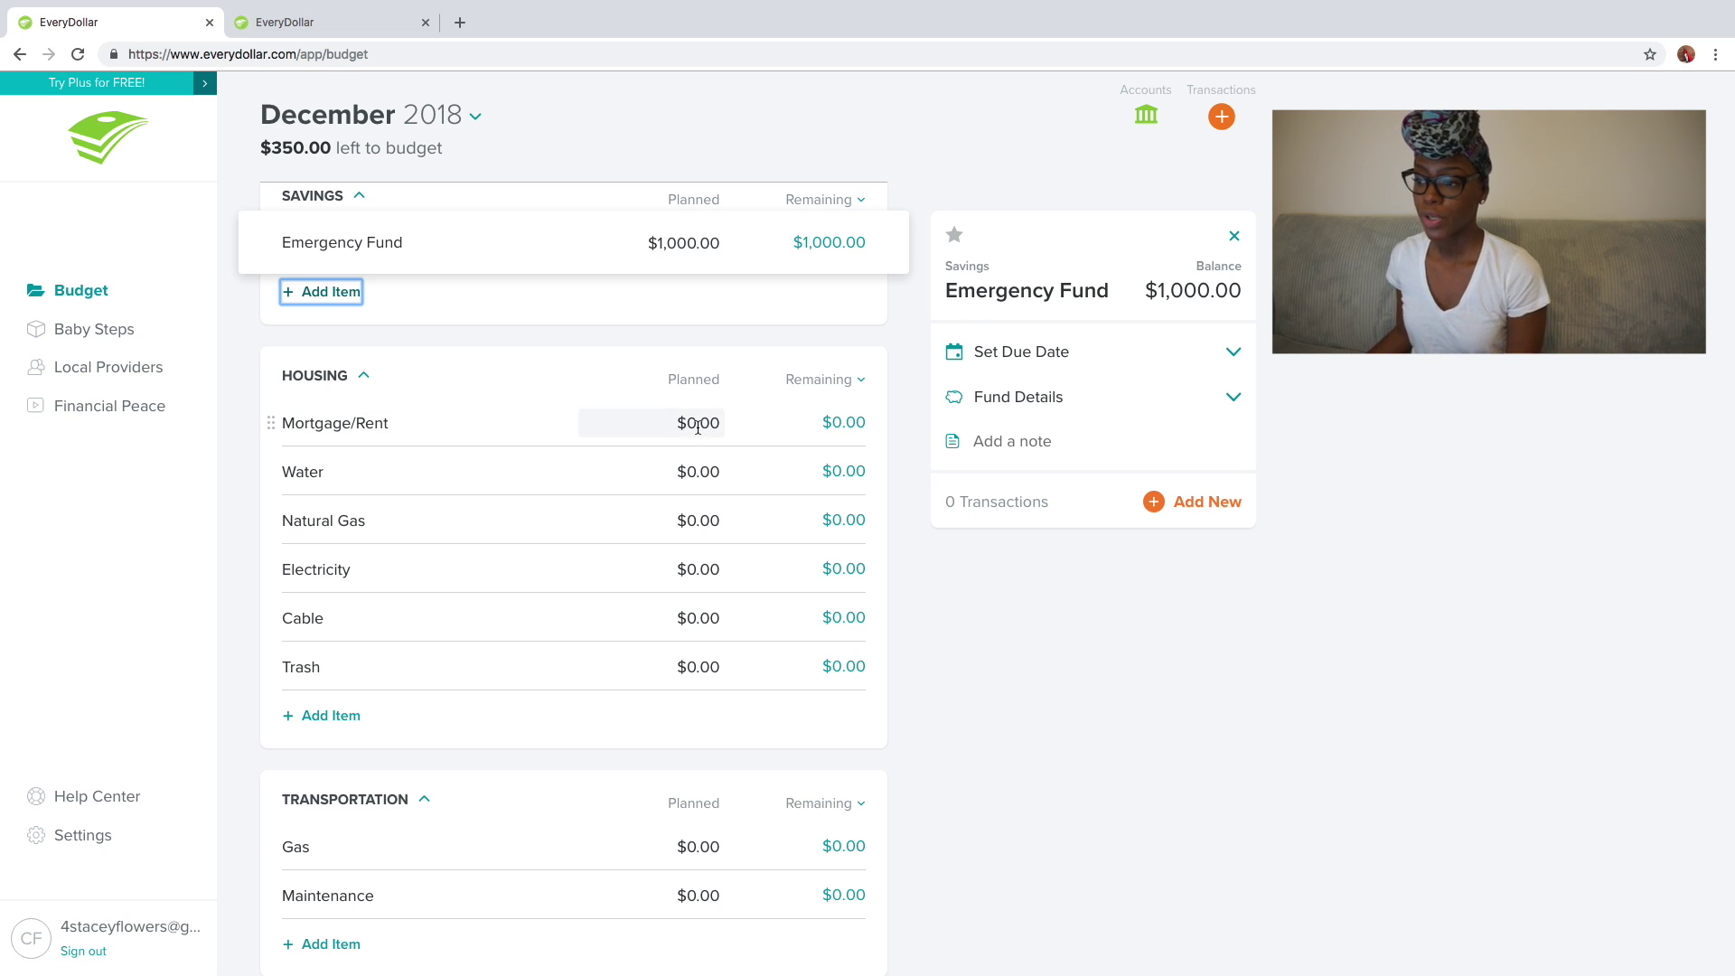
text(845)
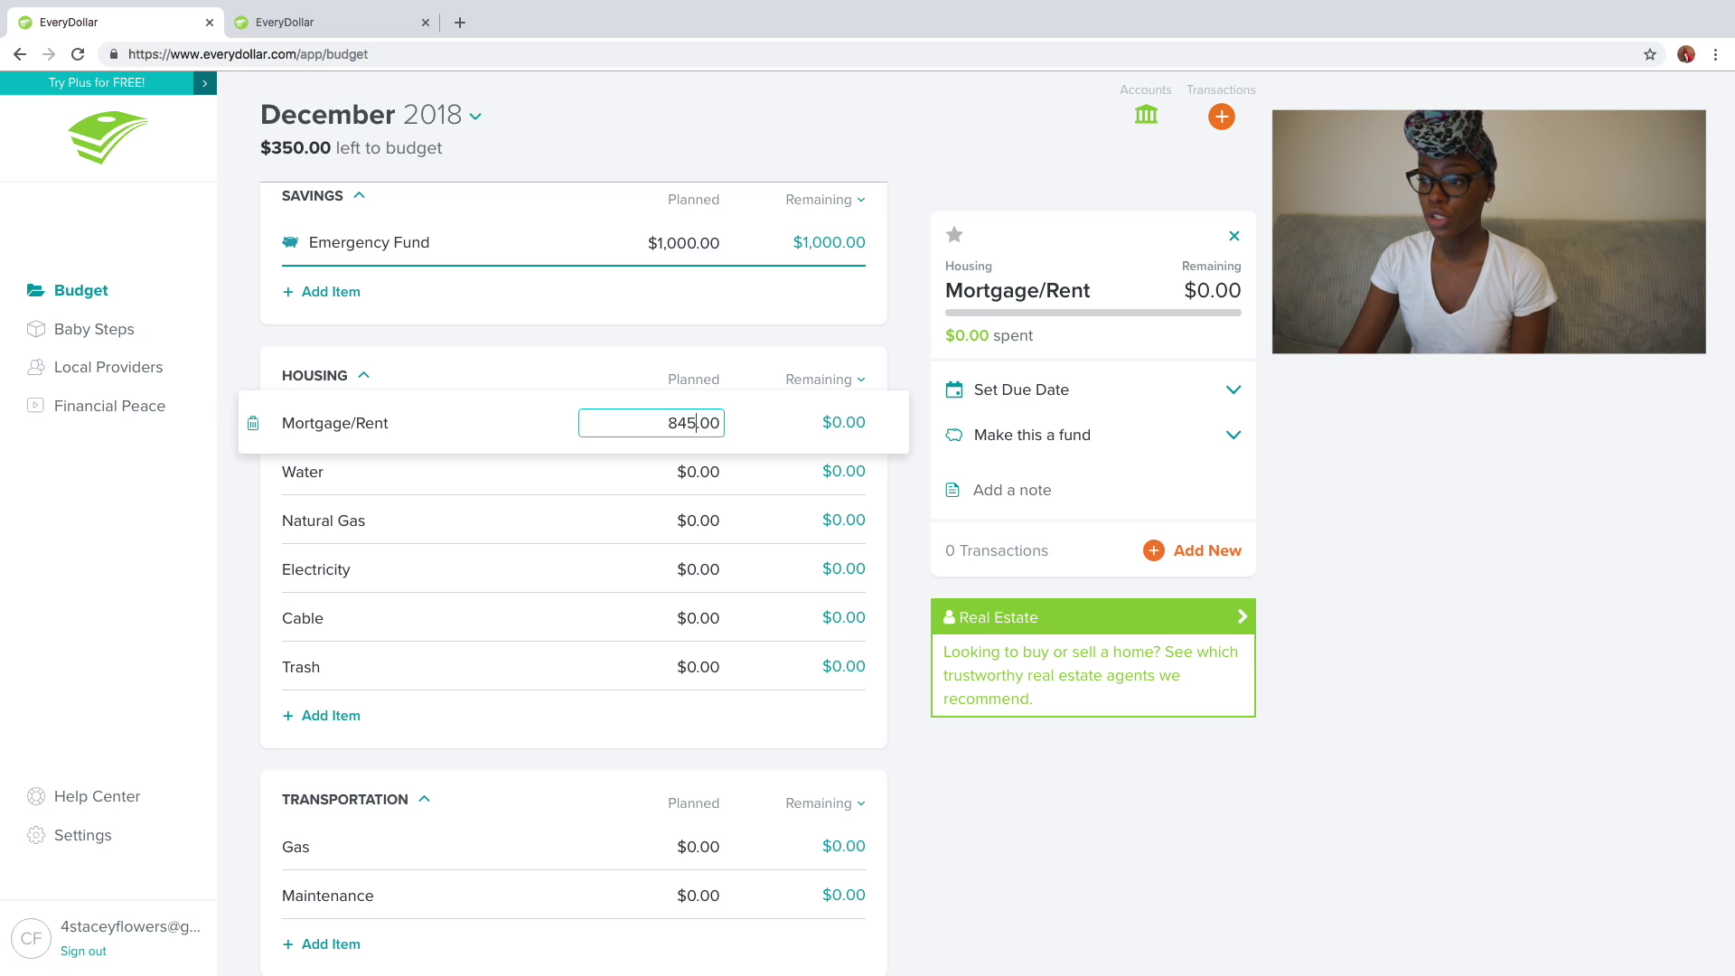
key(Tab)
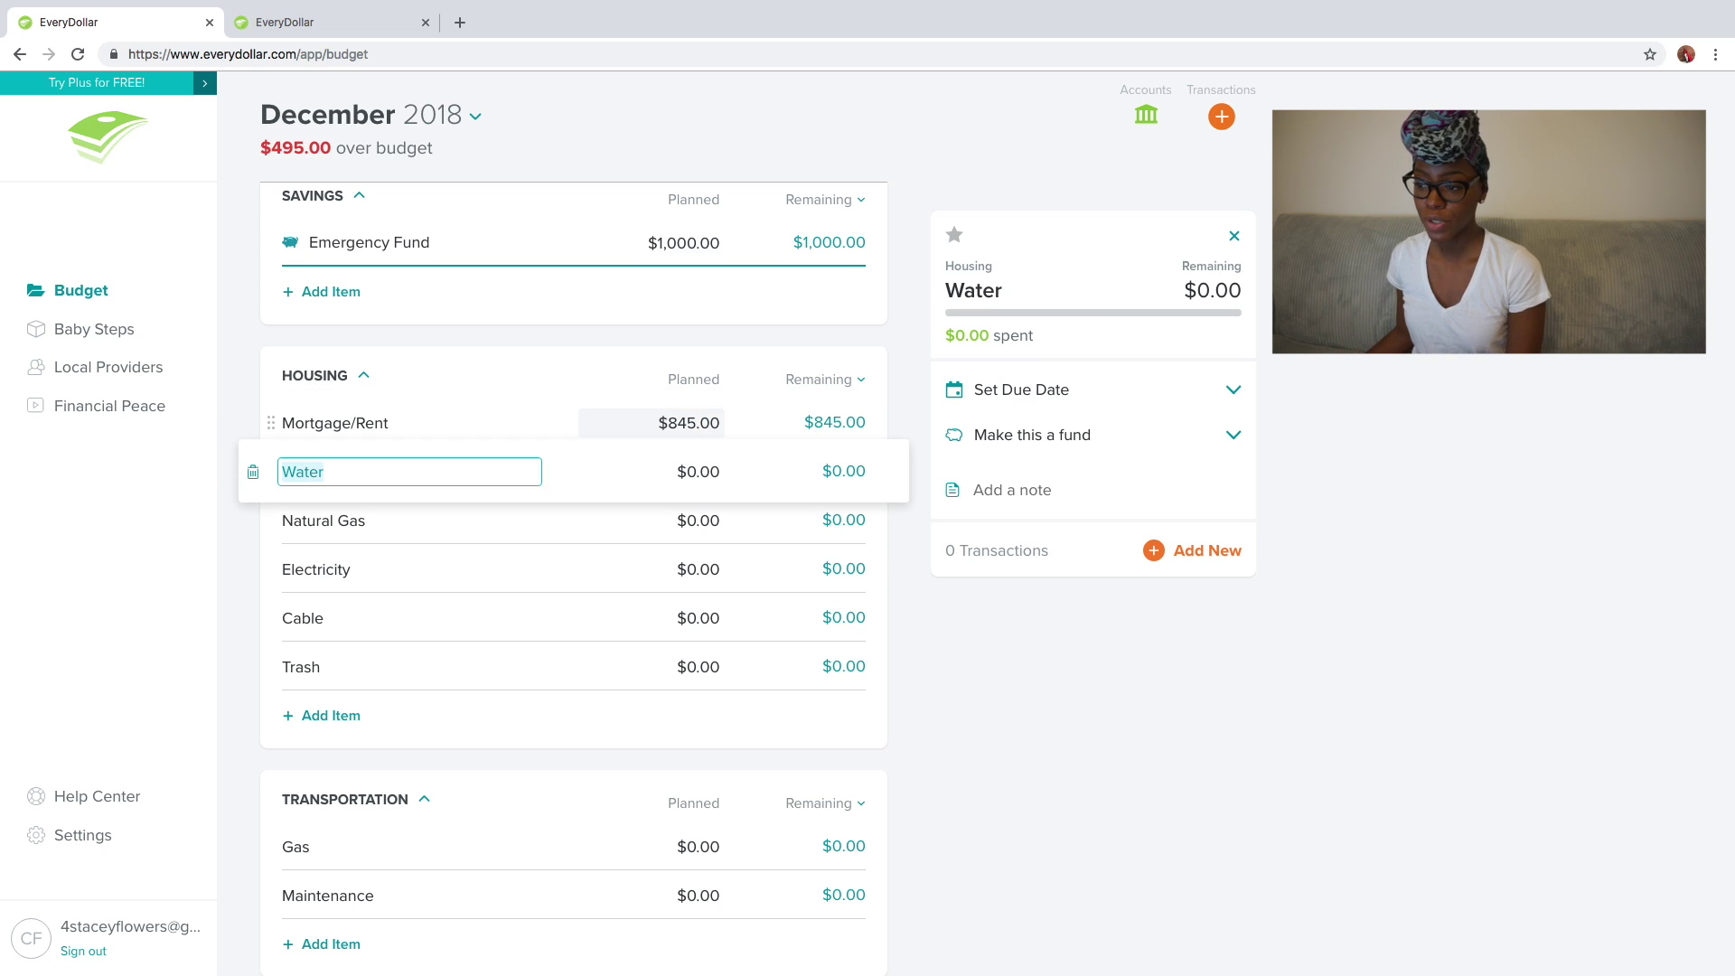
- Set the planned amounts for Natural Gas and Electricity in the Housing category to $25 each
scroll(696, 479, down, 1)
click(690, 489)
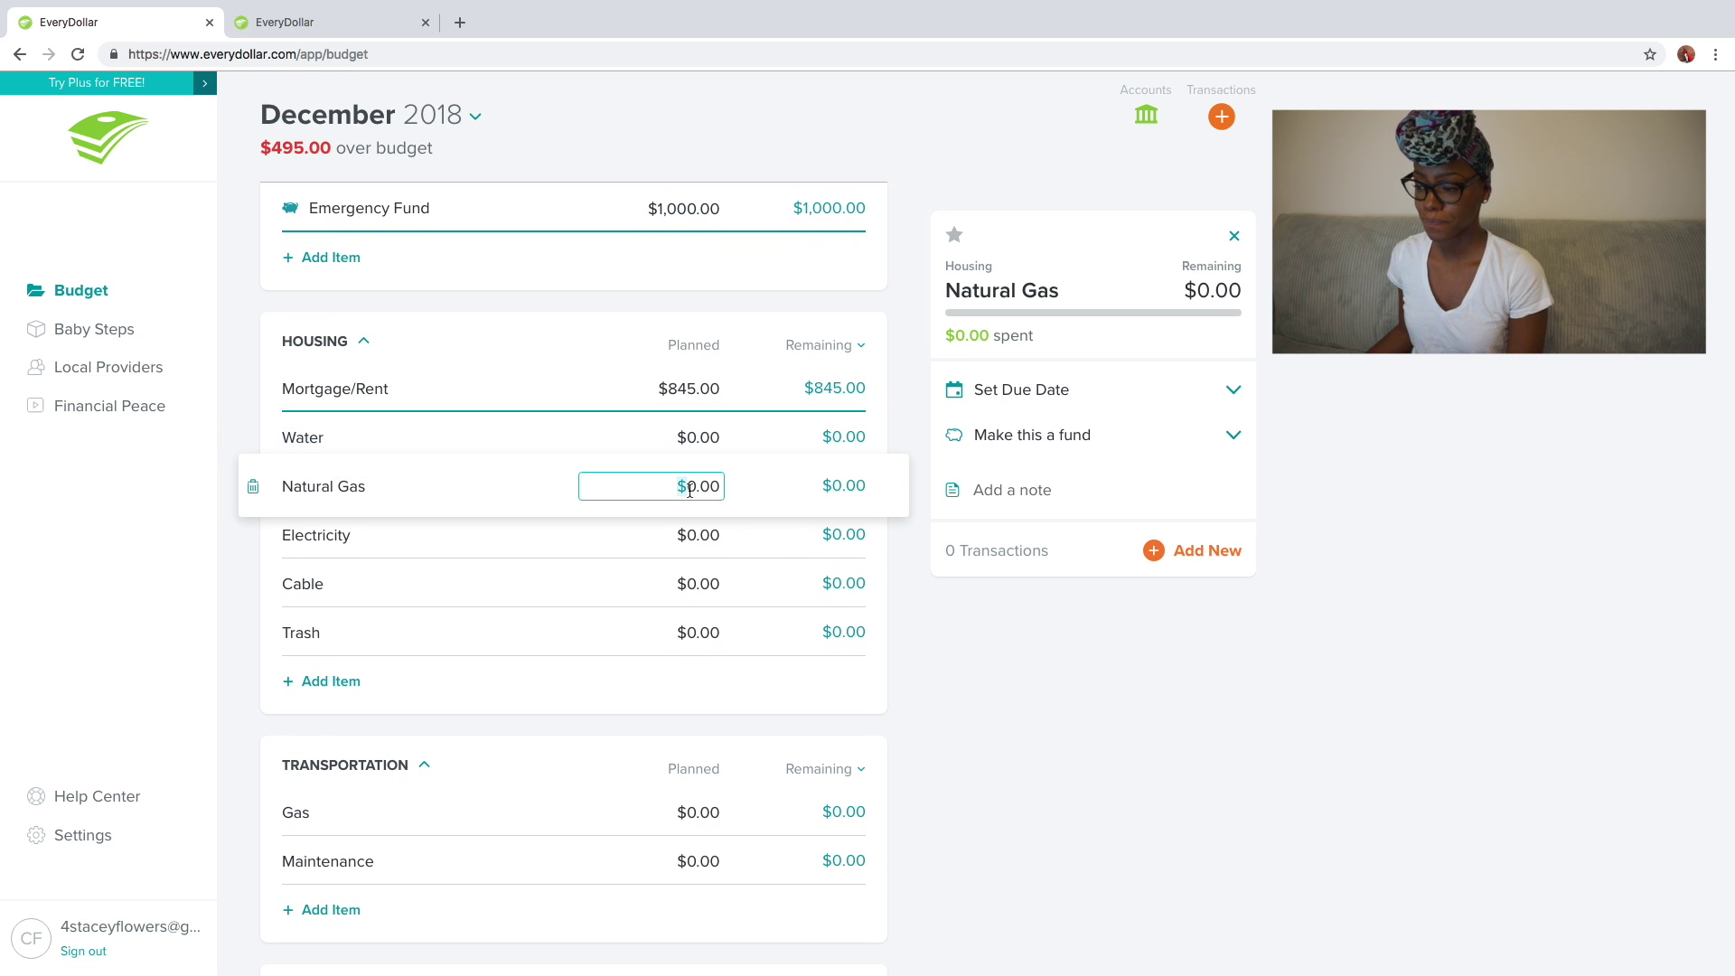
text(25)
click(696, 533)
text(25)
- Rename the Cable item in the Housing category to Phone and set its planned amount to $35.82
key(Tab)
text(Phone)
key(Tab)
text(35.82)
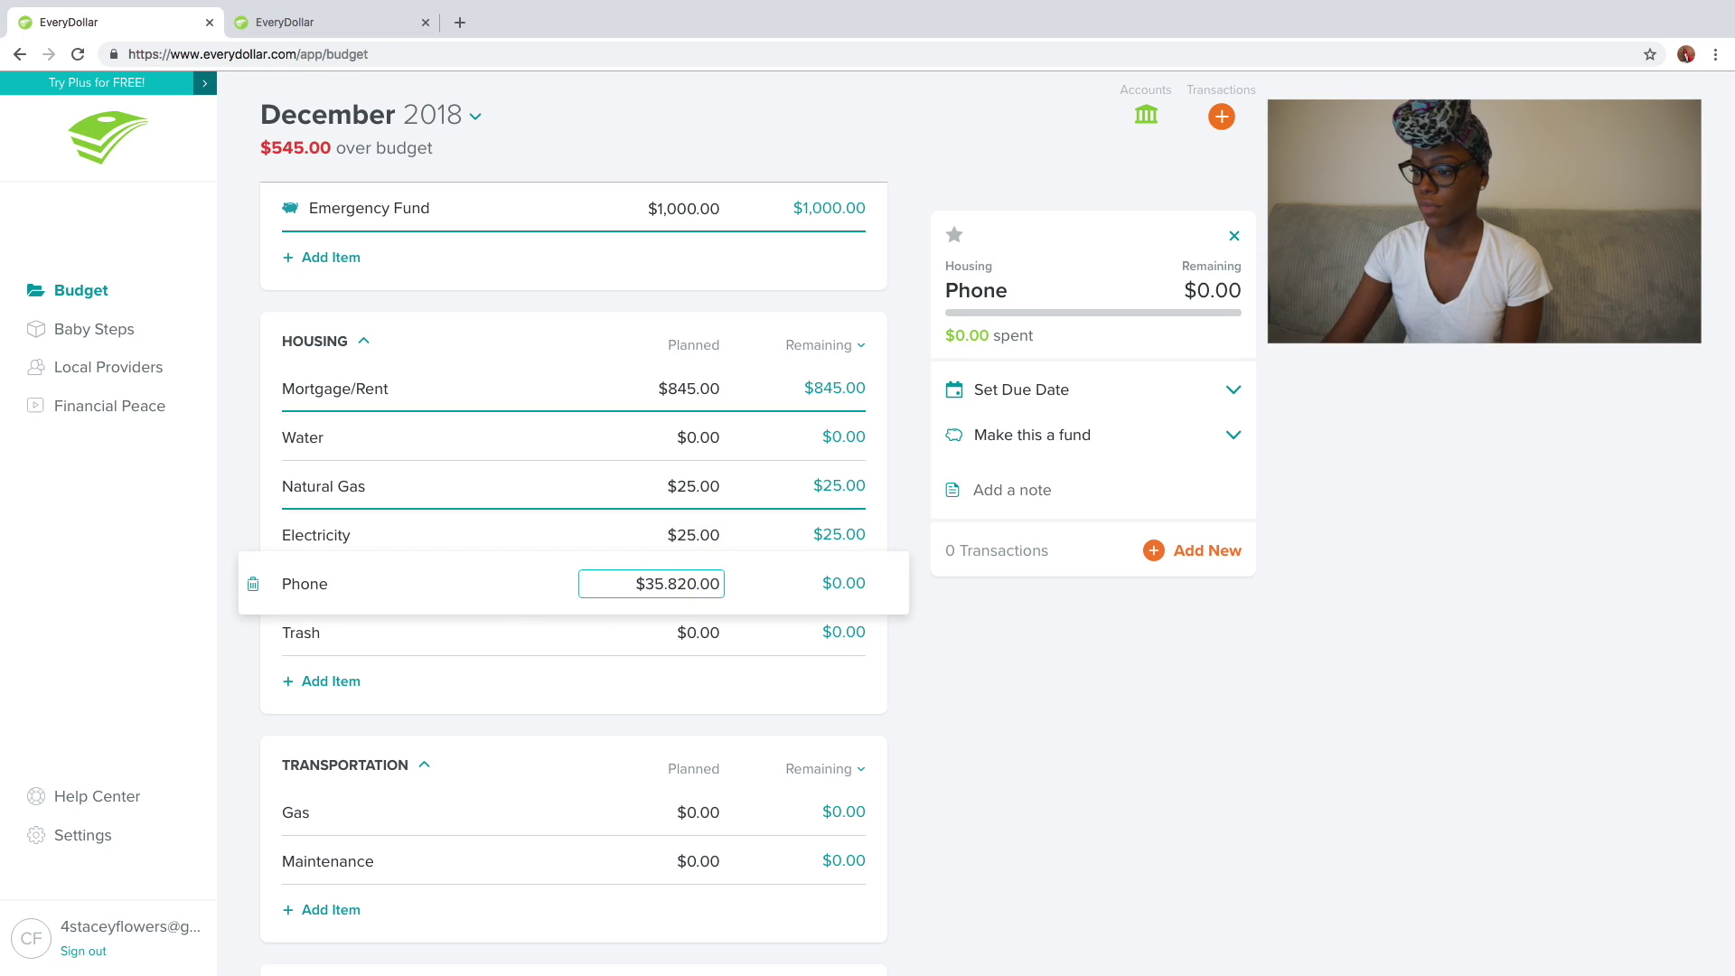
key(Tab)
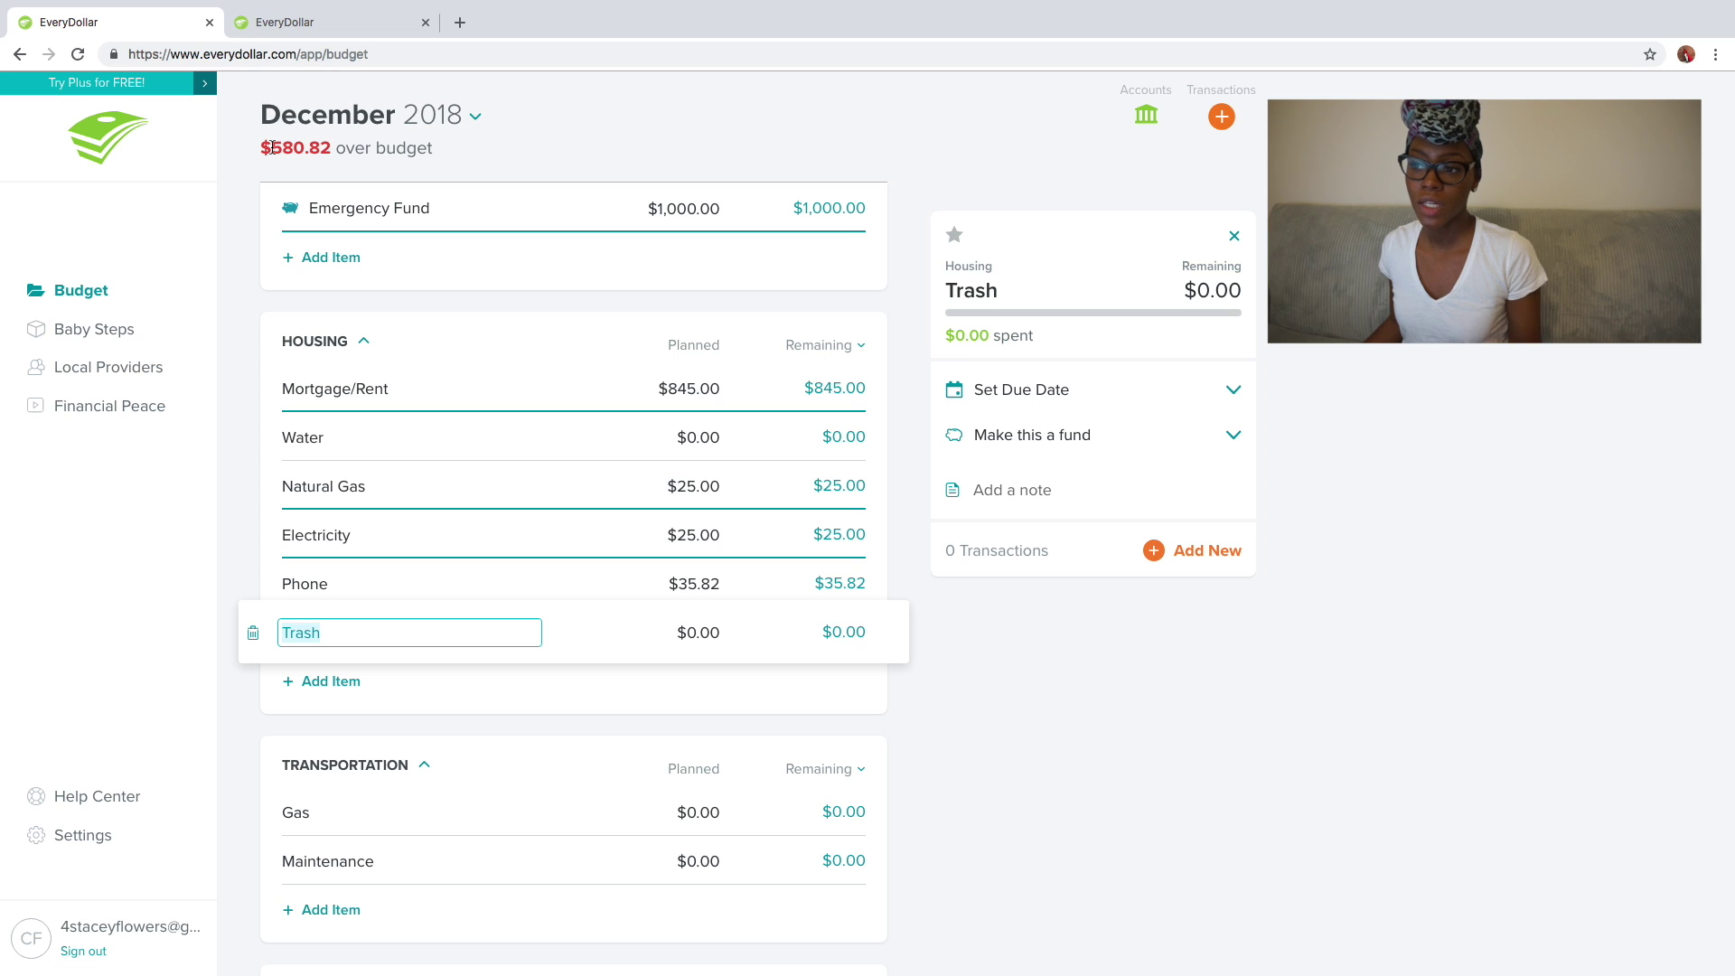
- Enter $150,000 as the planned income of Paycheck 2
scroll(387, 164, up, 6)
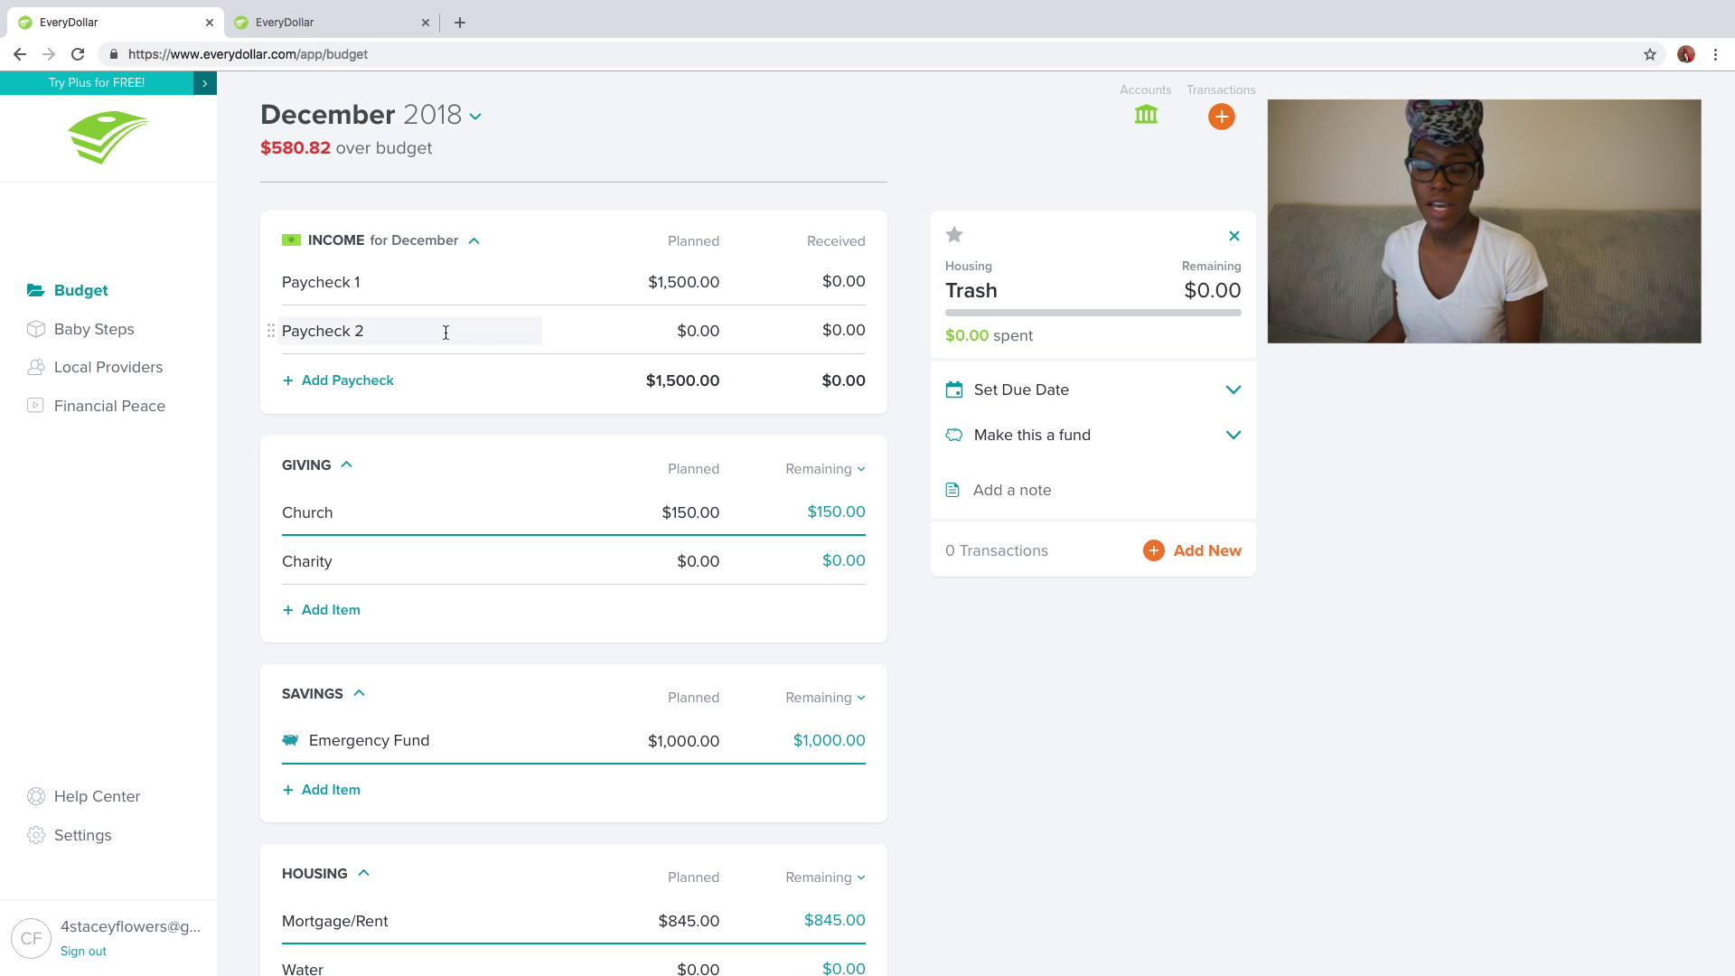
click(701, 335)
text(150,0)
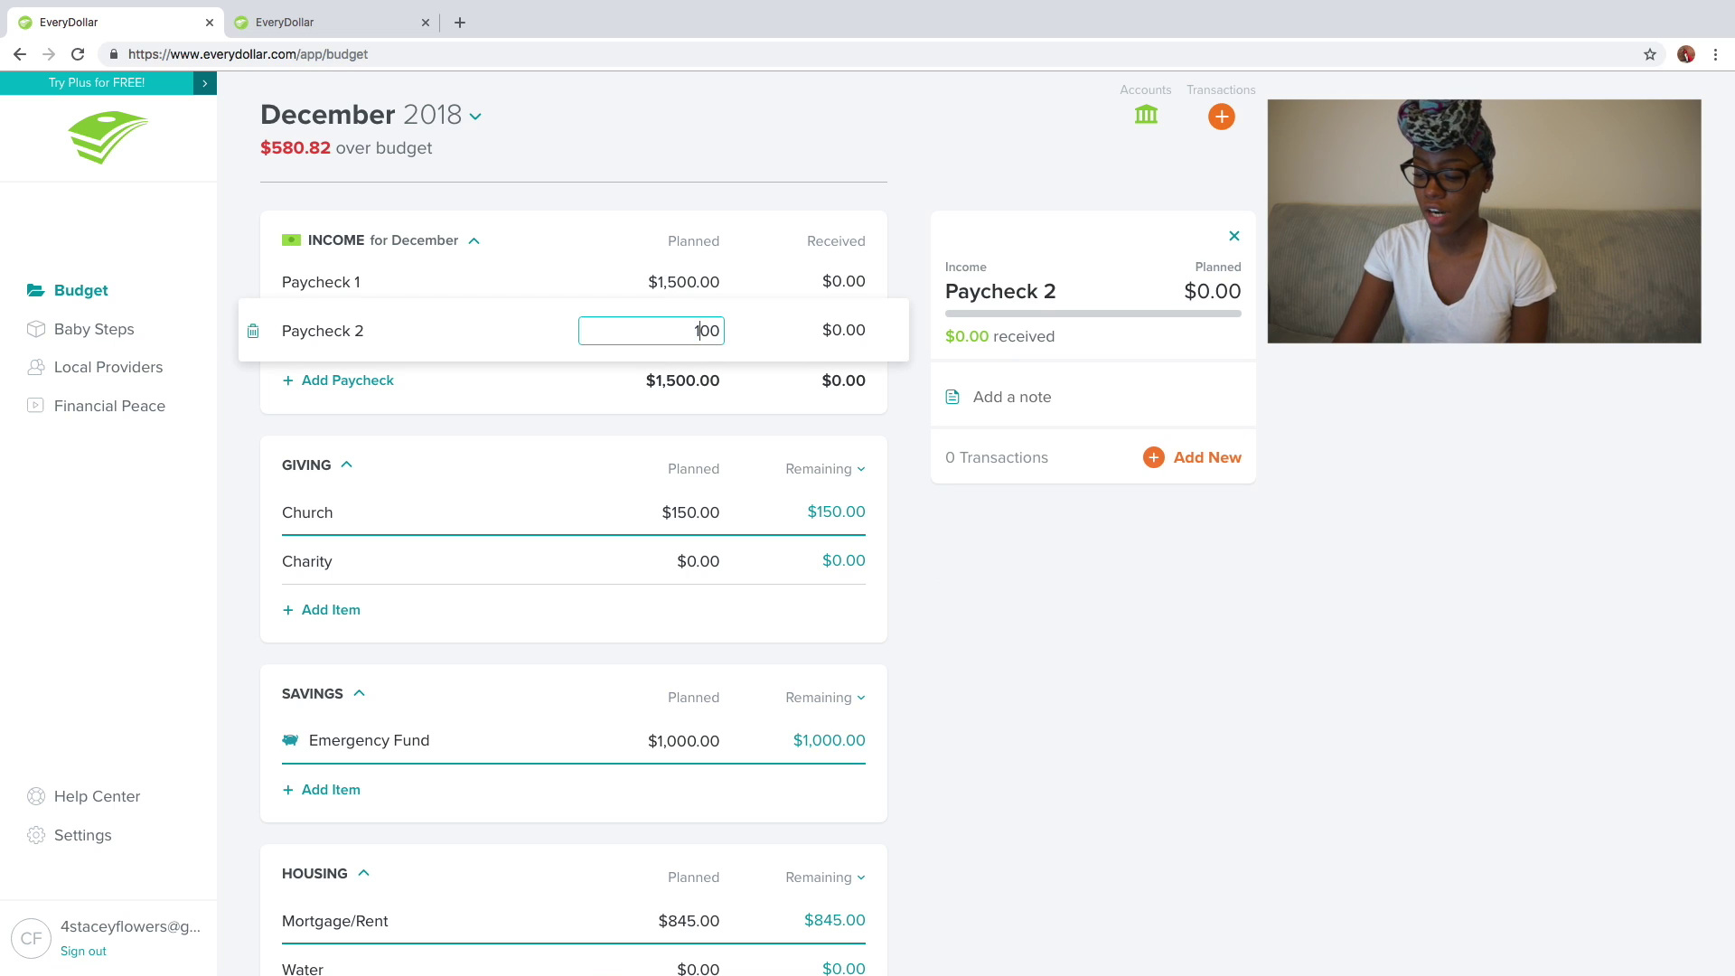
text(00)
key(Tab)
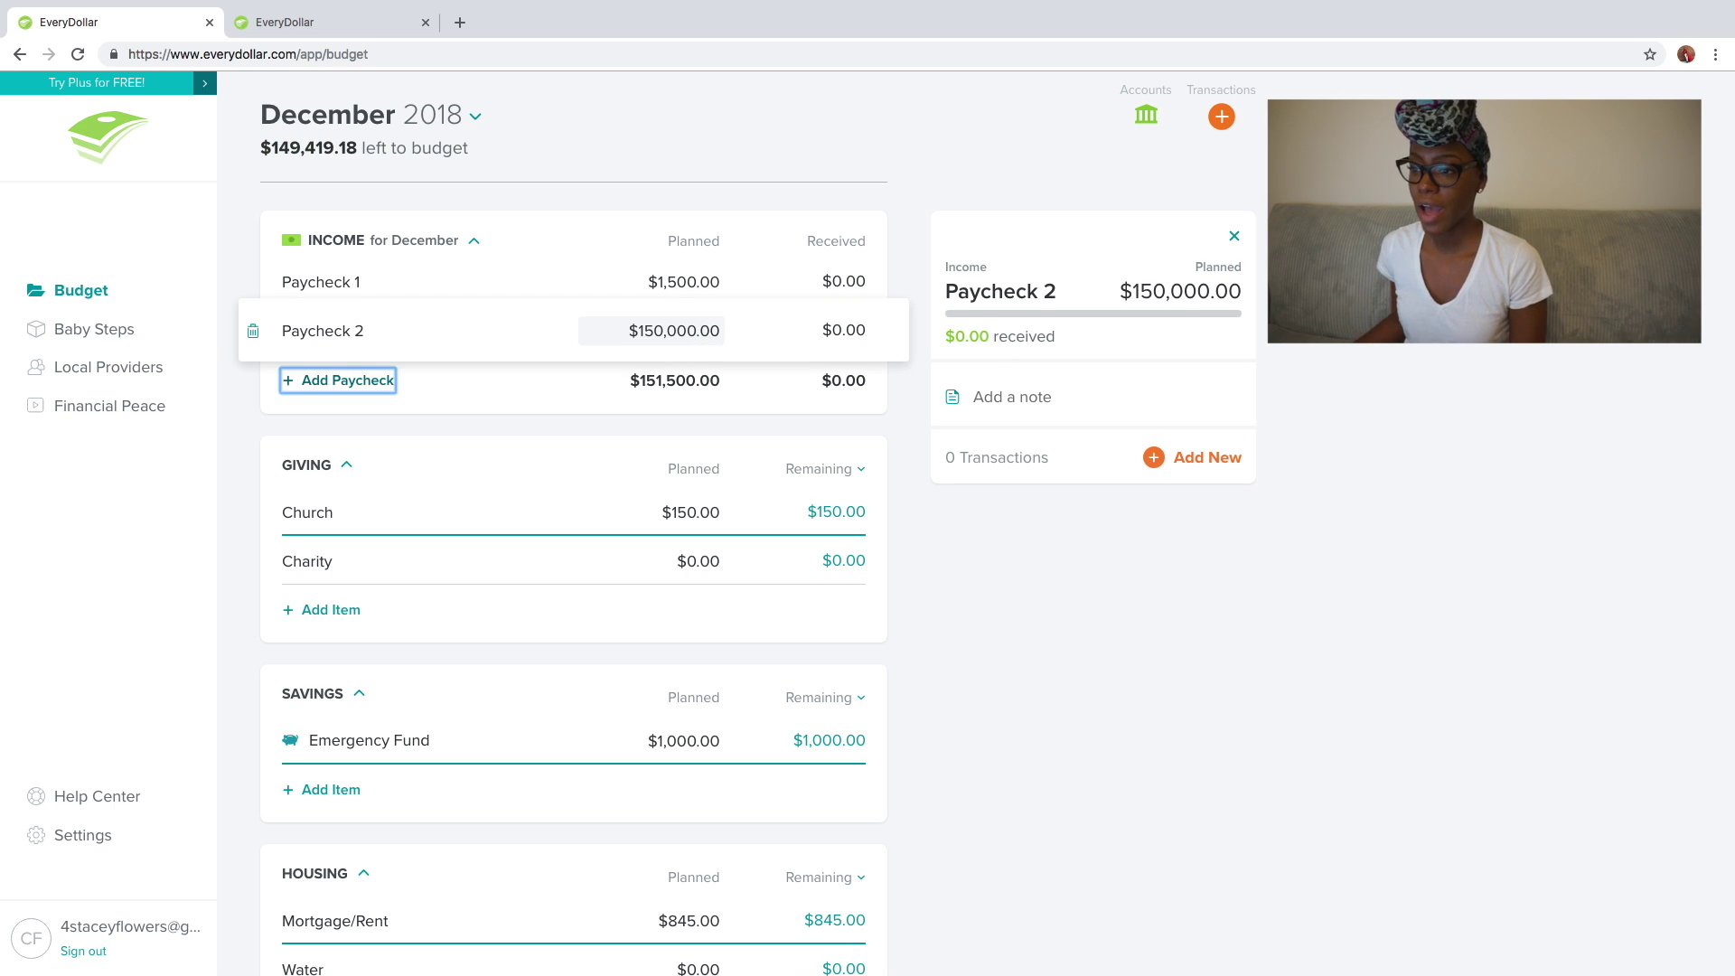
- Correct the planned income of Paycheck 2 to $1,500
click(702, 327)
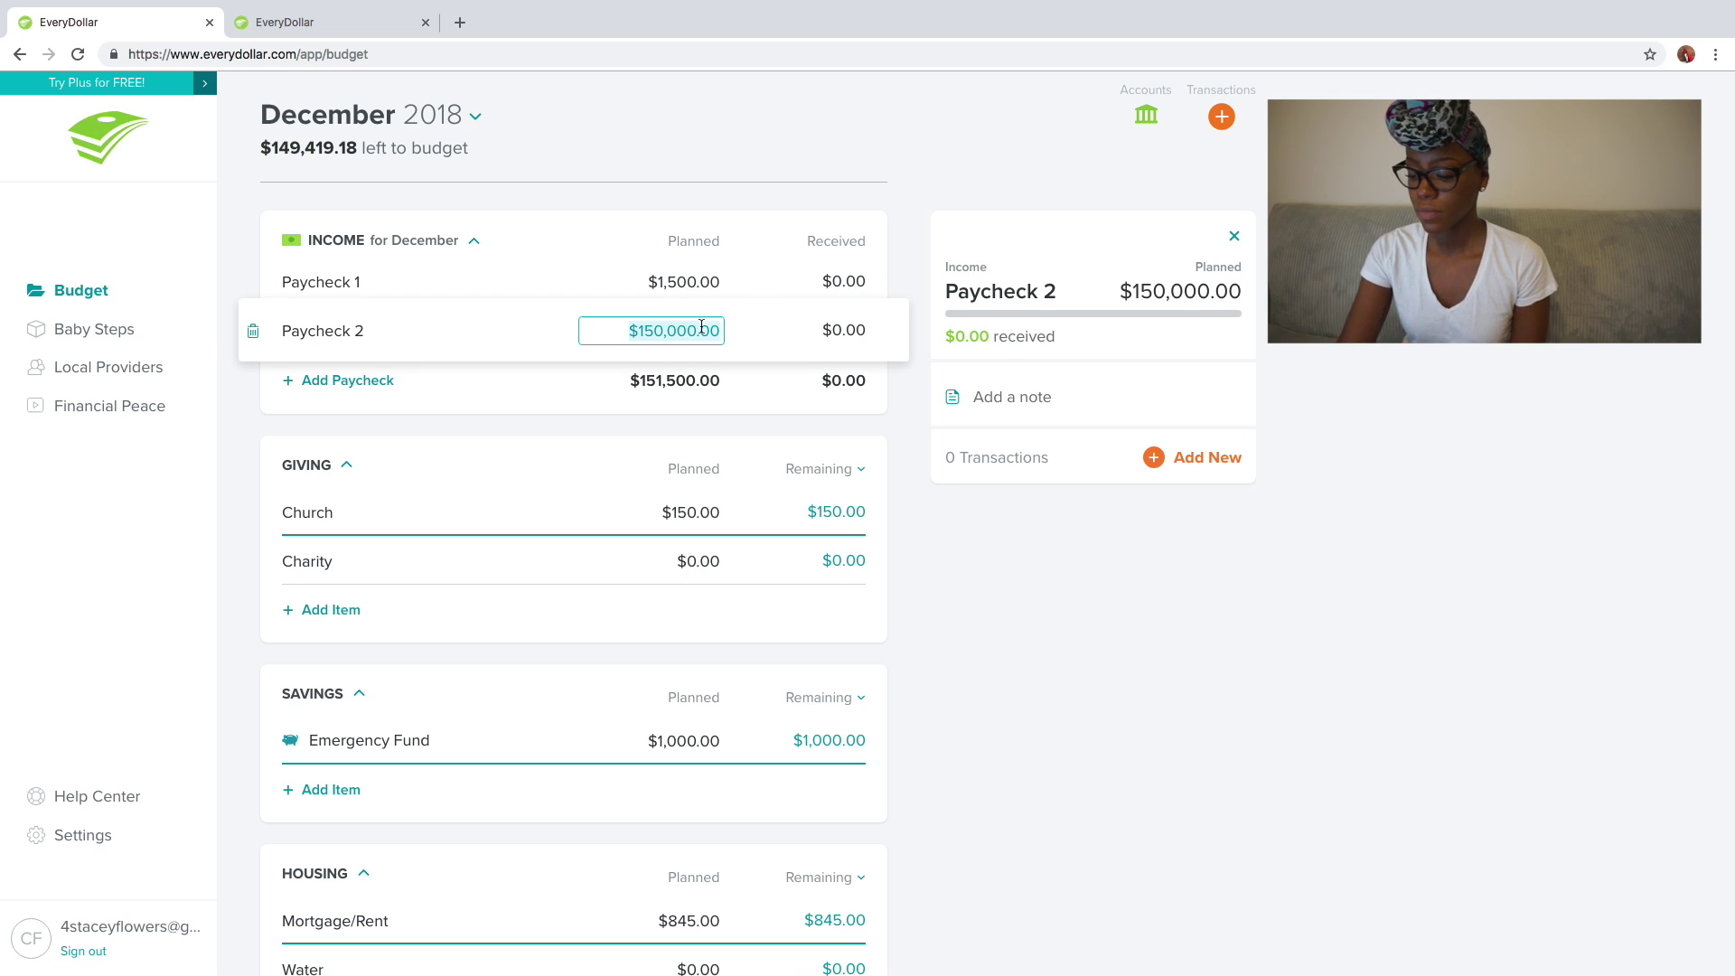
text(1500)
key(Tab)
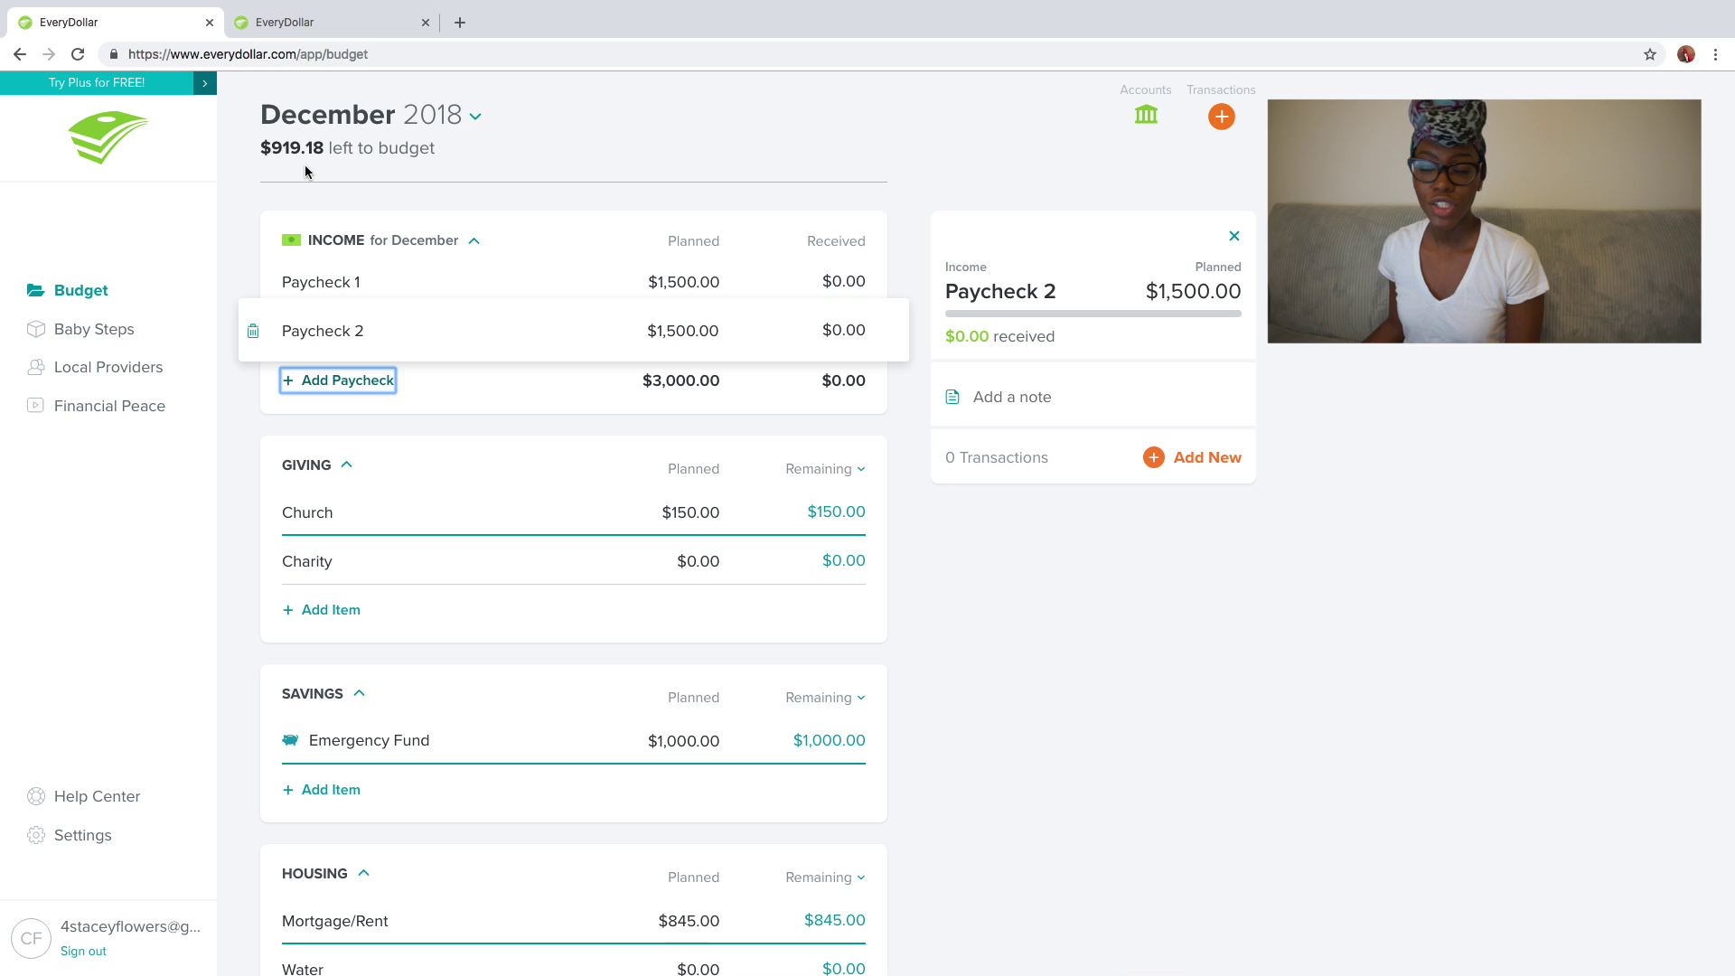
- Rename the Gas item in the Transportation category to Bus/Uber and enter a planned amount of $50
scroll(476, 189, down, 8)
scroll(476, 190, down, 4)
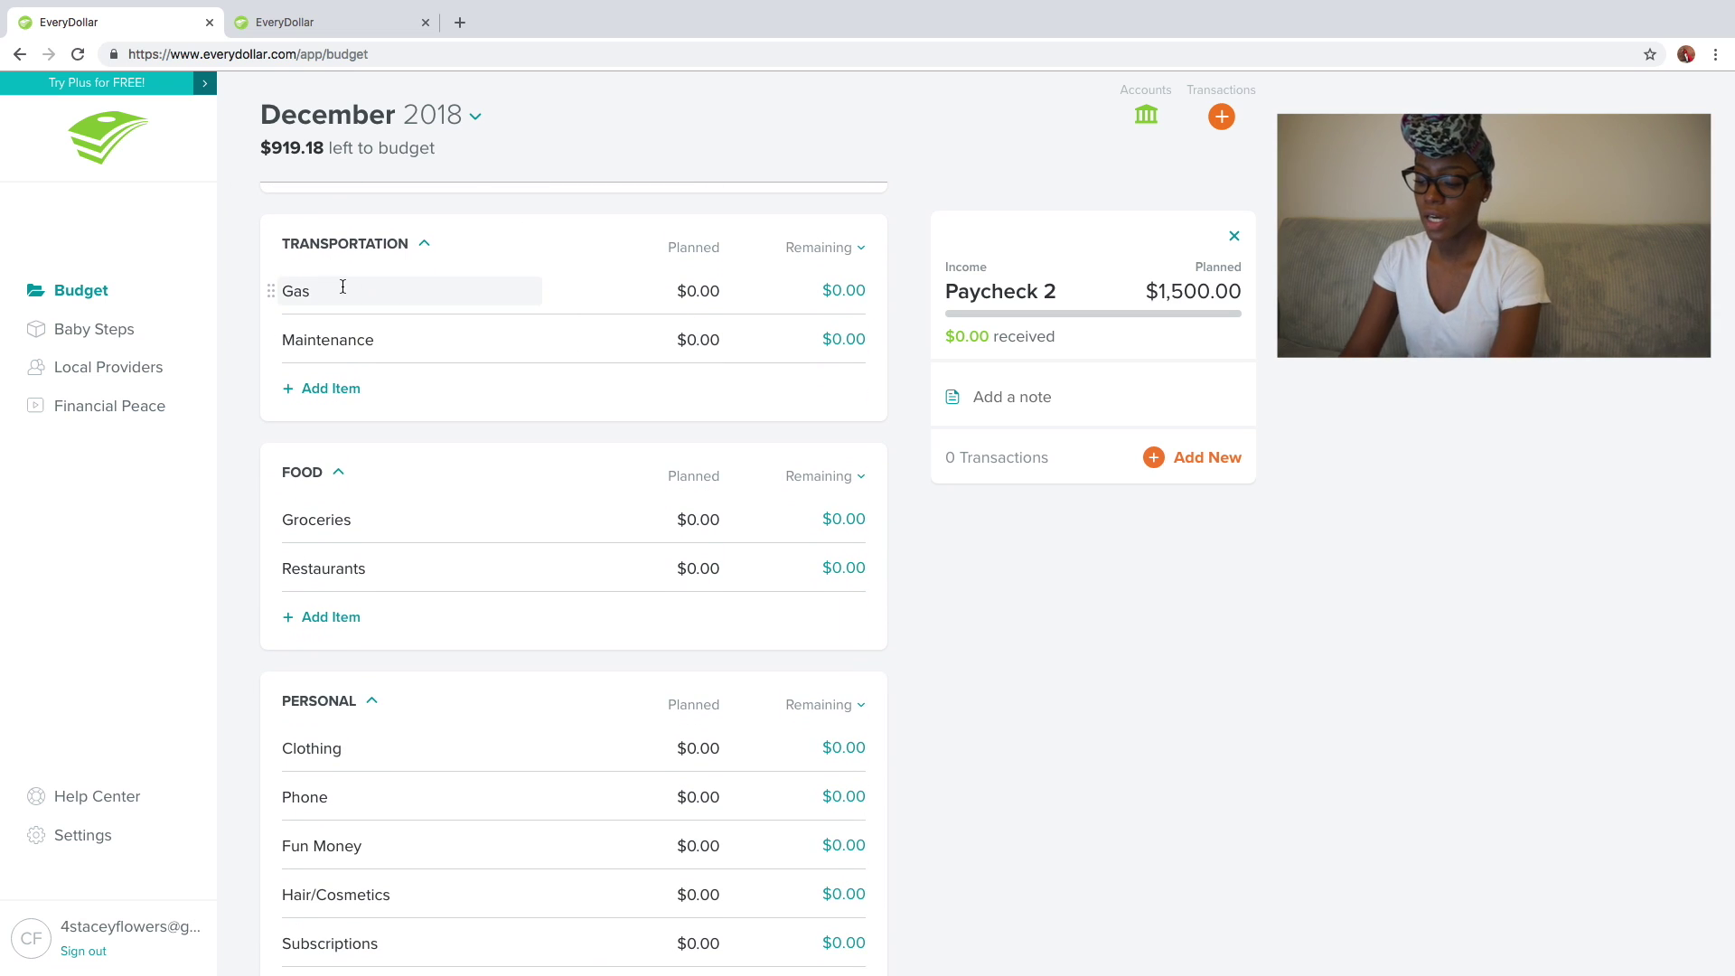
click(342, 287)
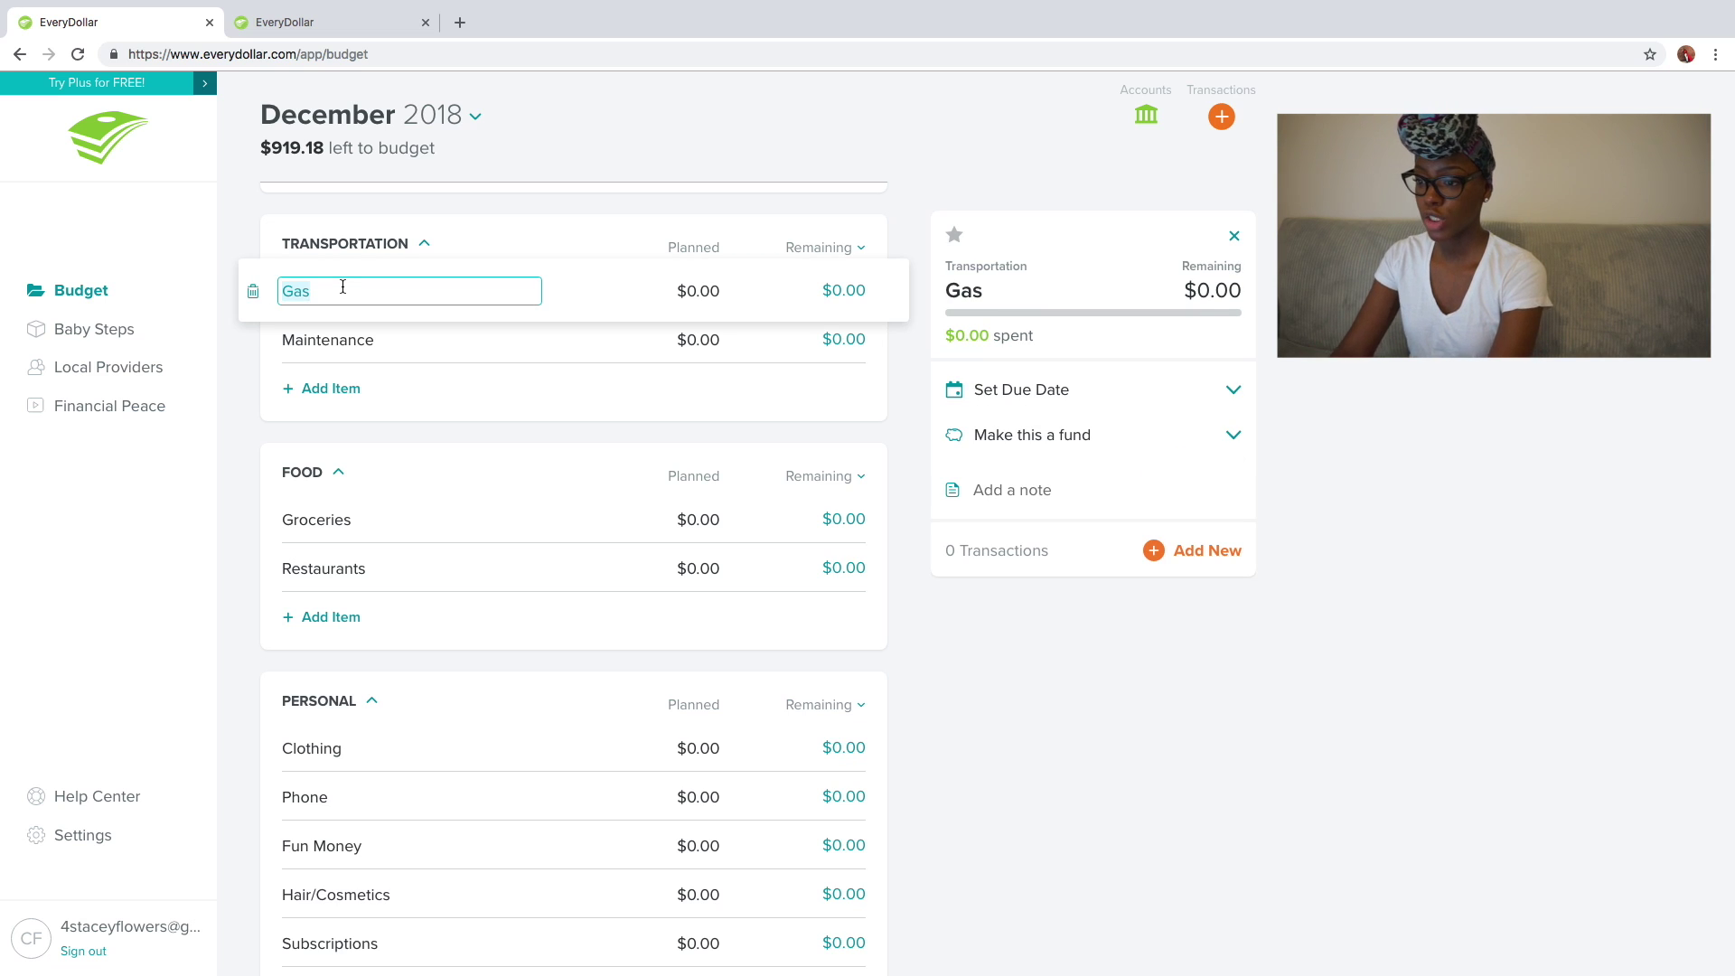
text(Bus)
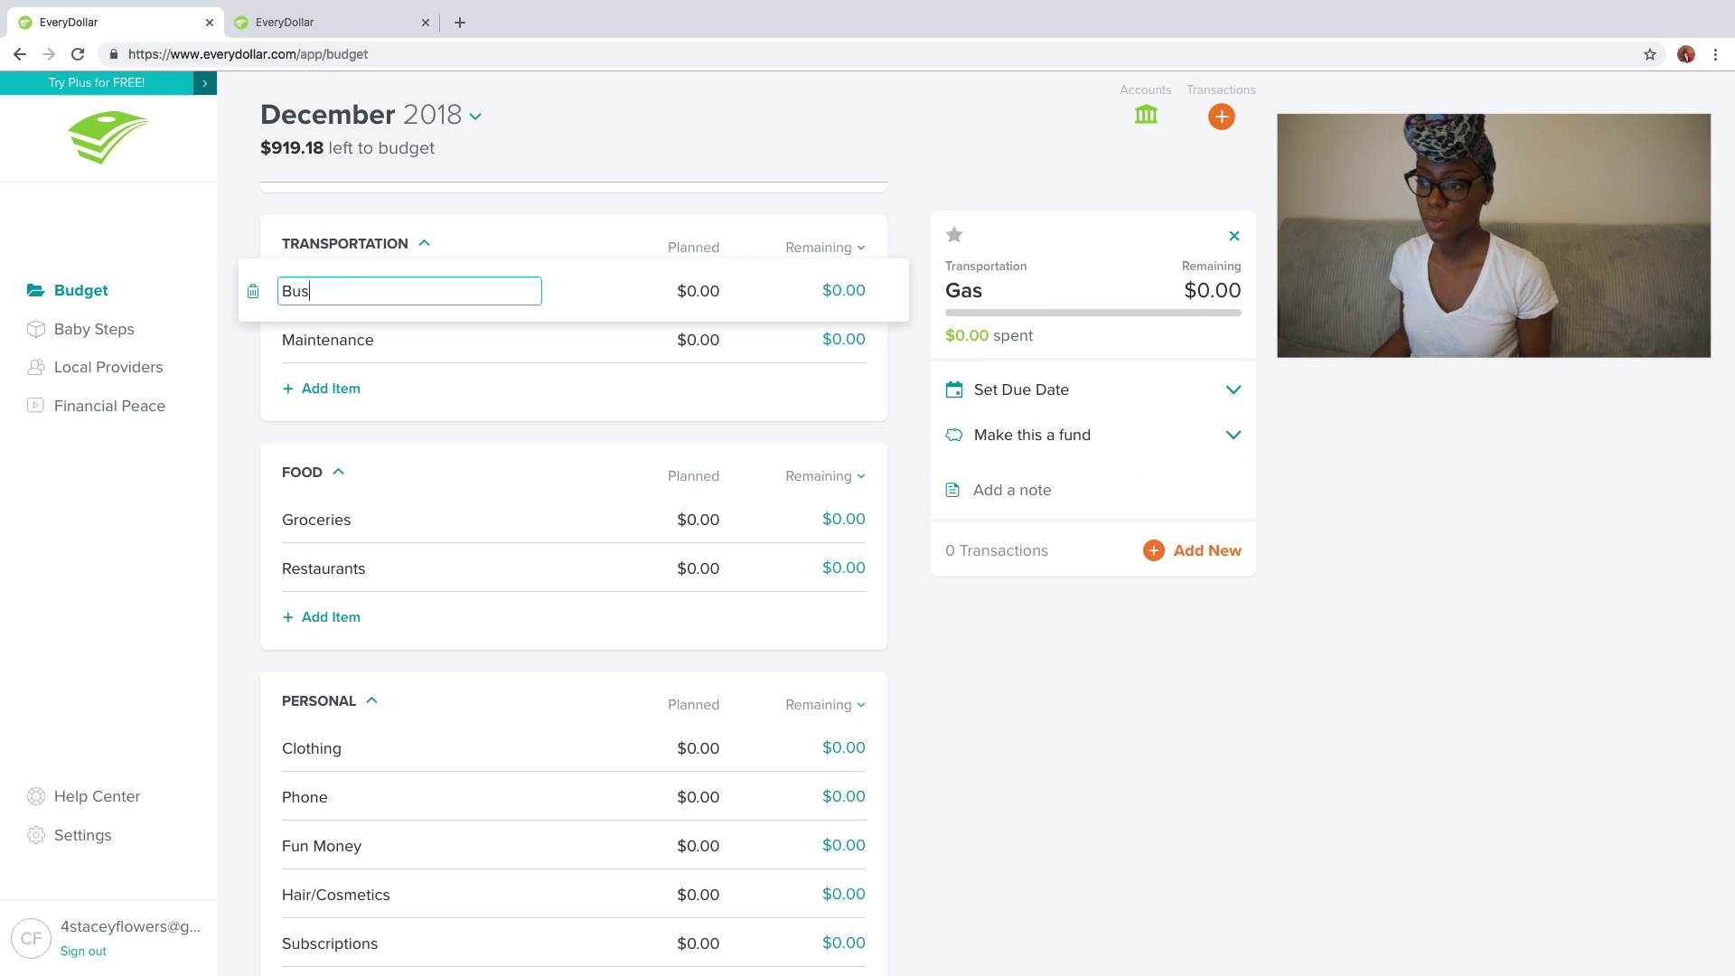
text(/Uber)
scroll(691, 271, down, 1)
click(691, 242)
text(50)
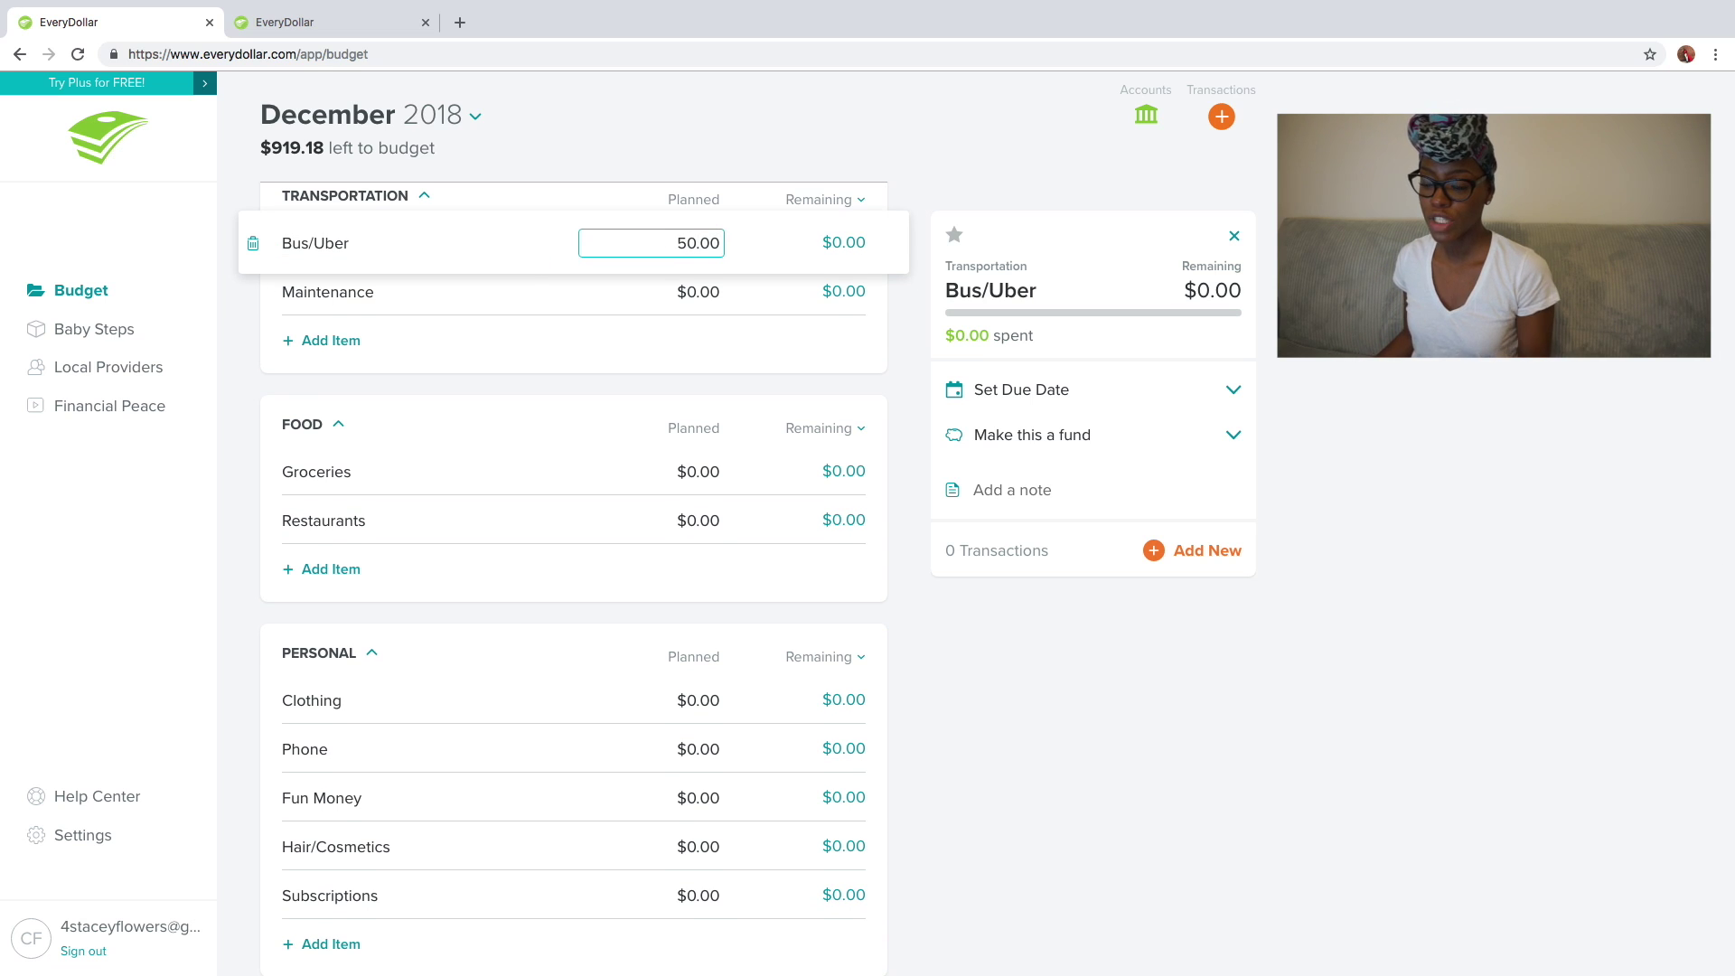
- Add a new item named Health Savings to the Savings category
click(546, 291)
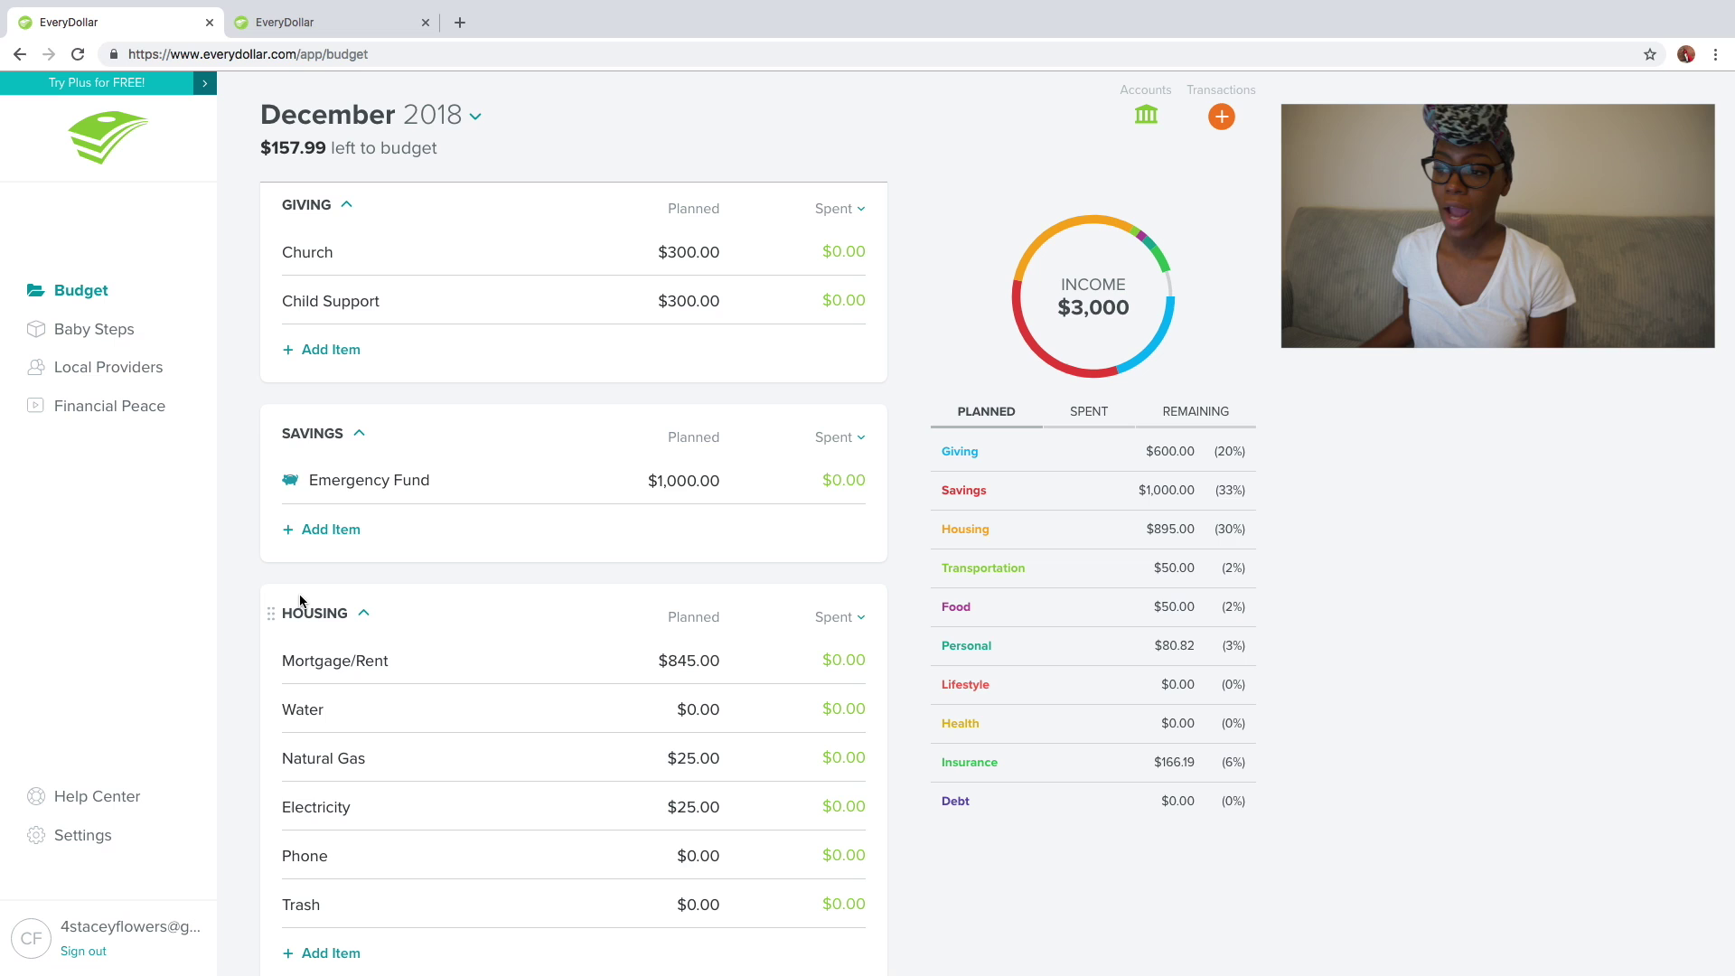
scroll(300, 601, down, 3)
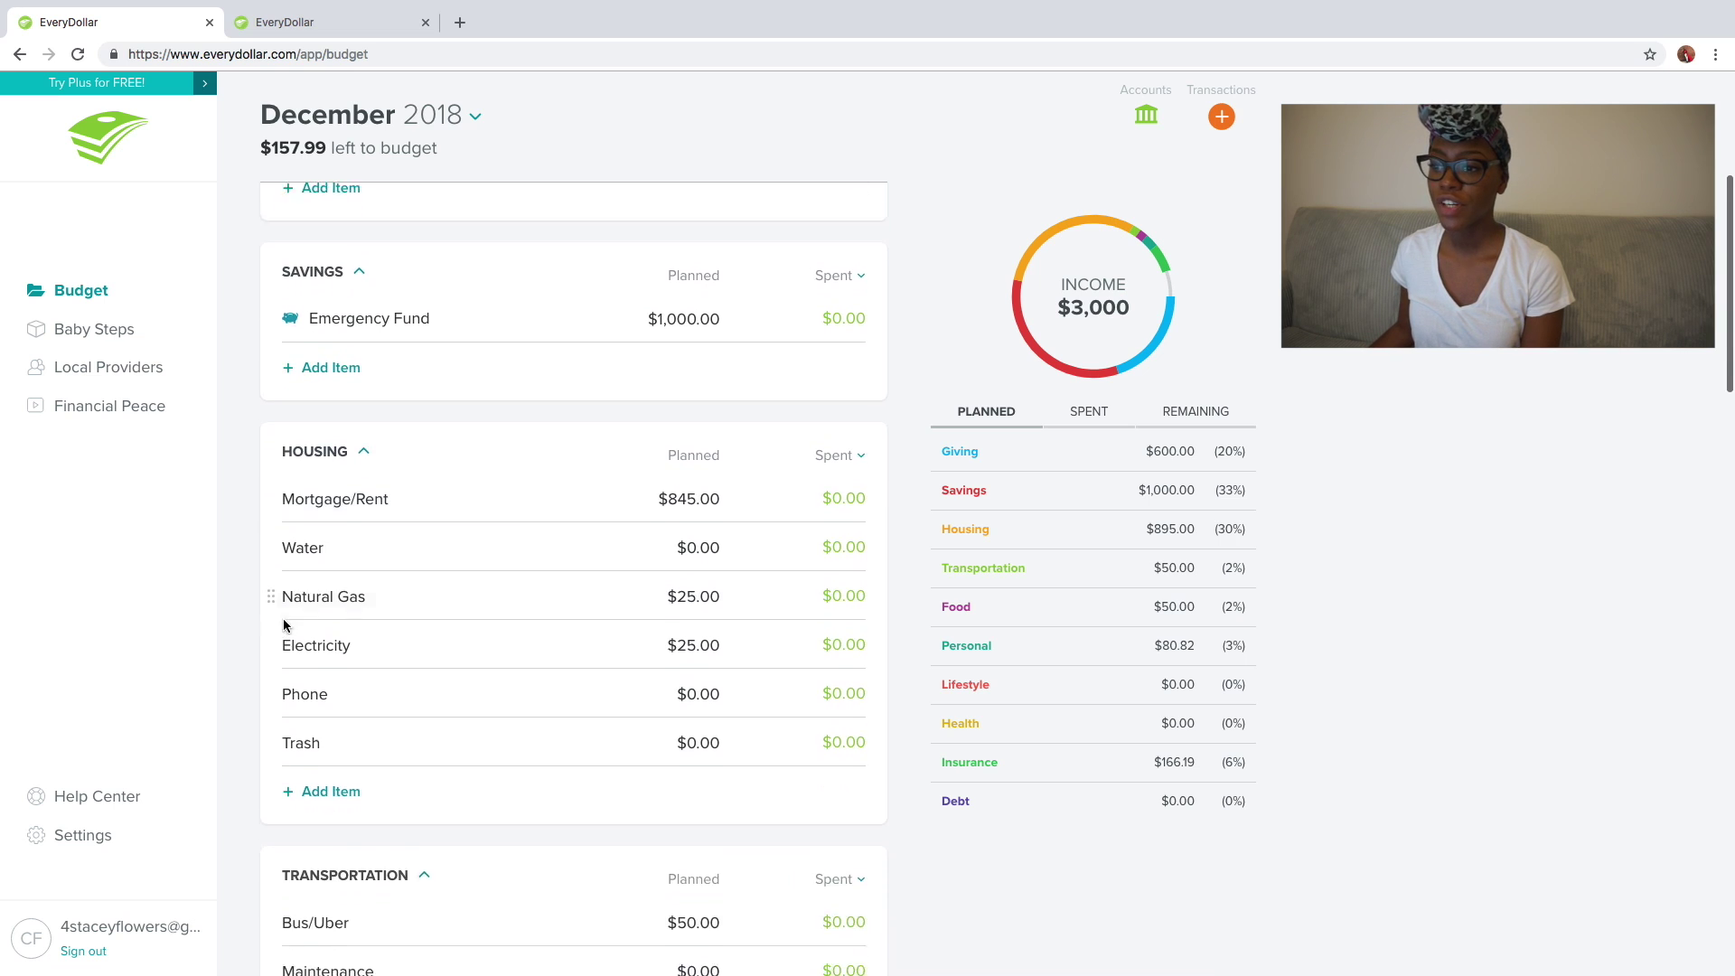
scroll(387, 298, up, 1)
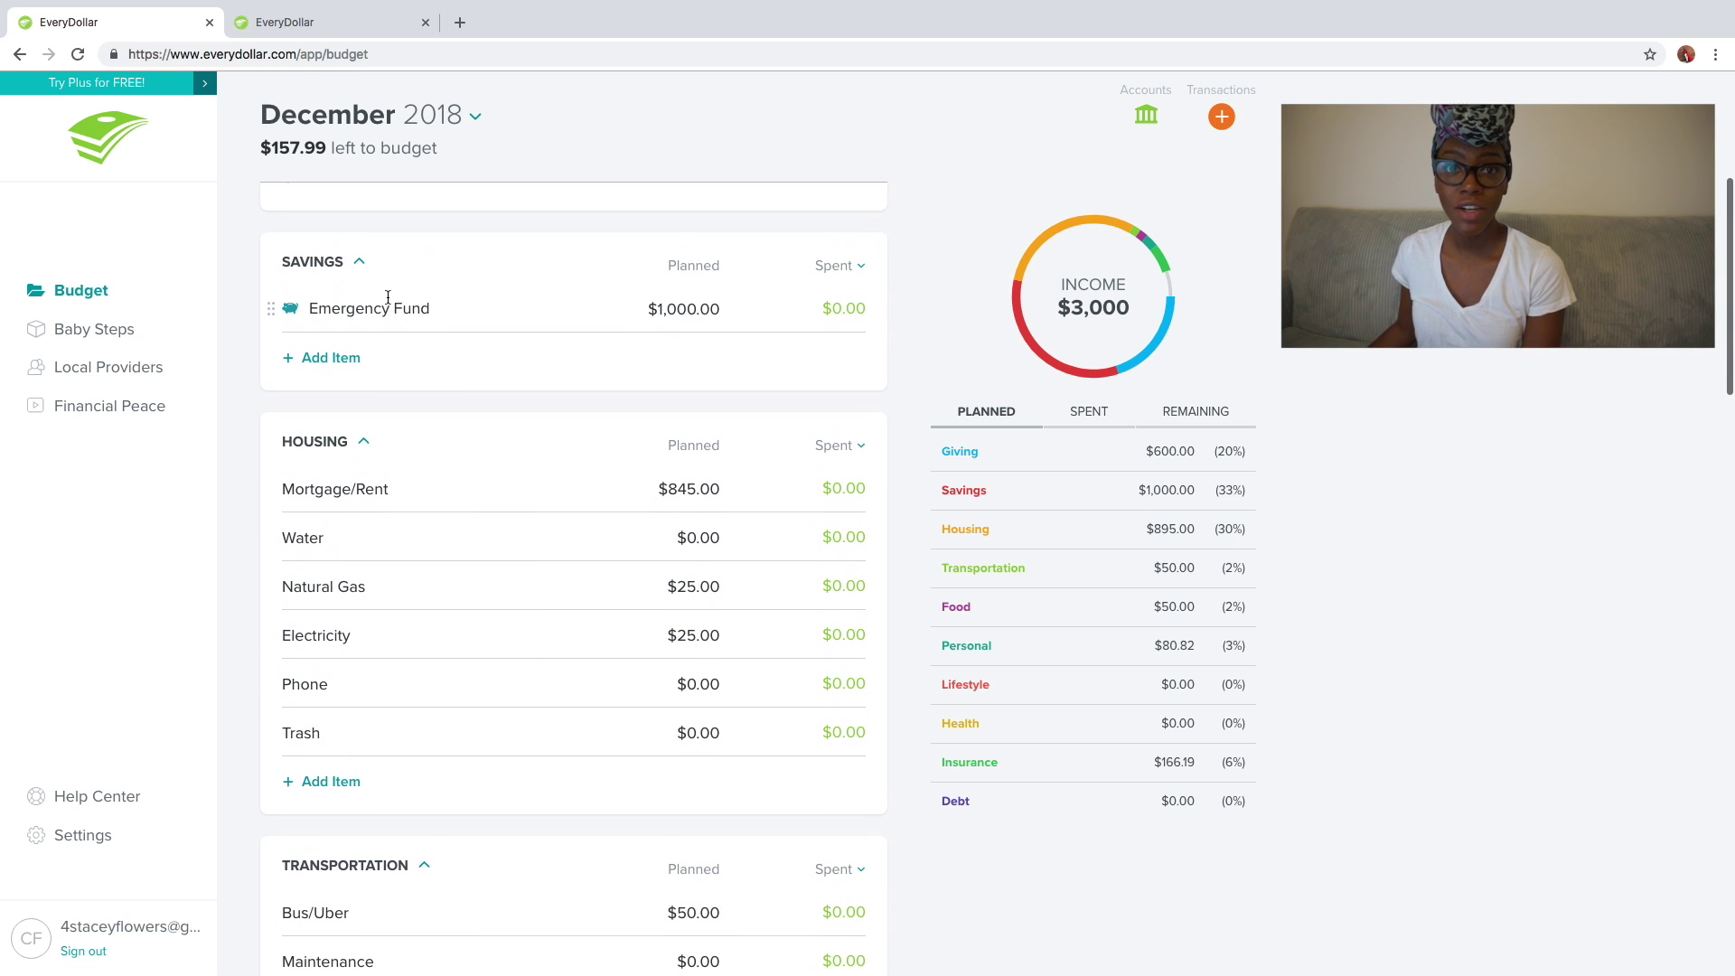
click(312, 360)
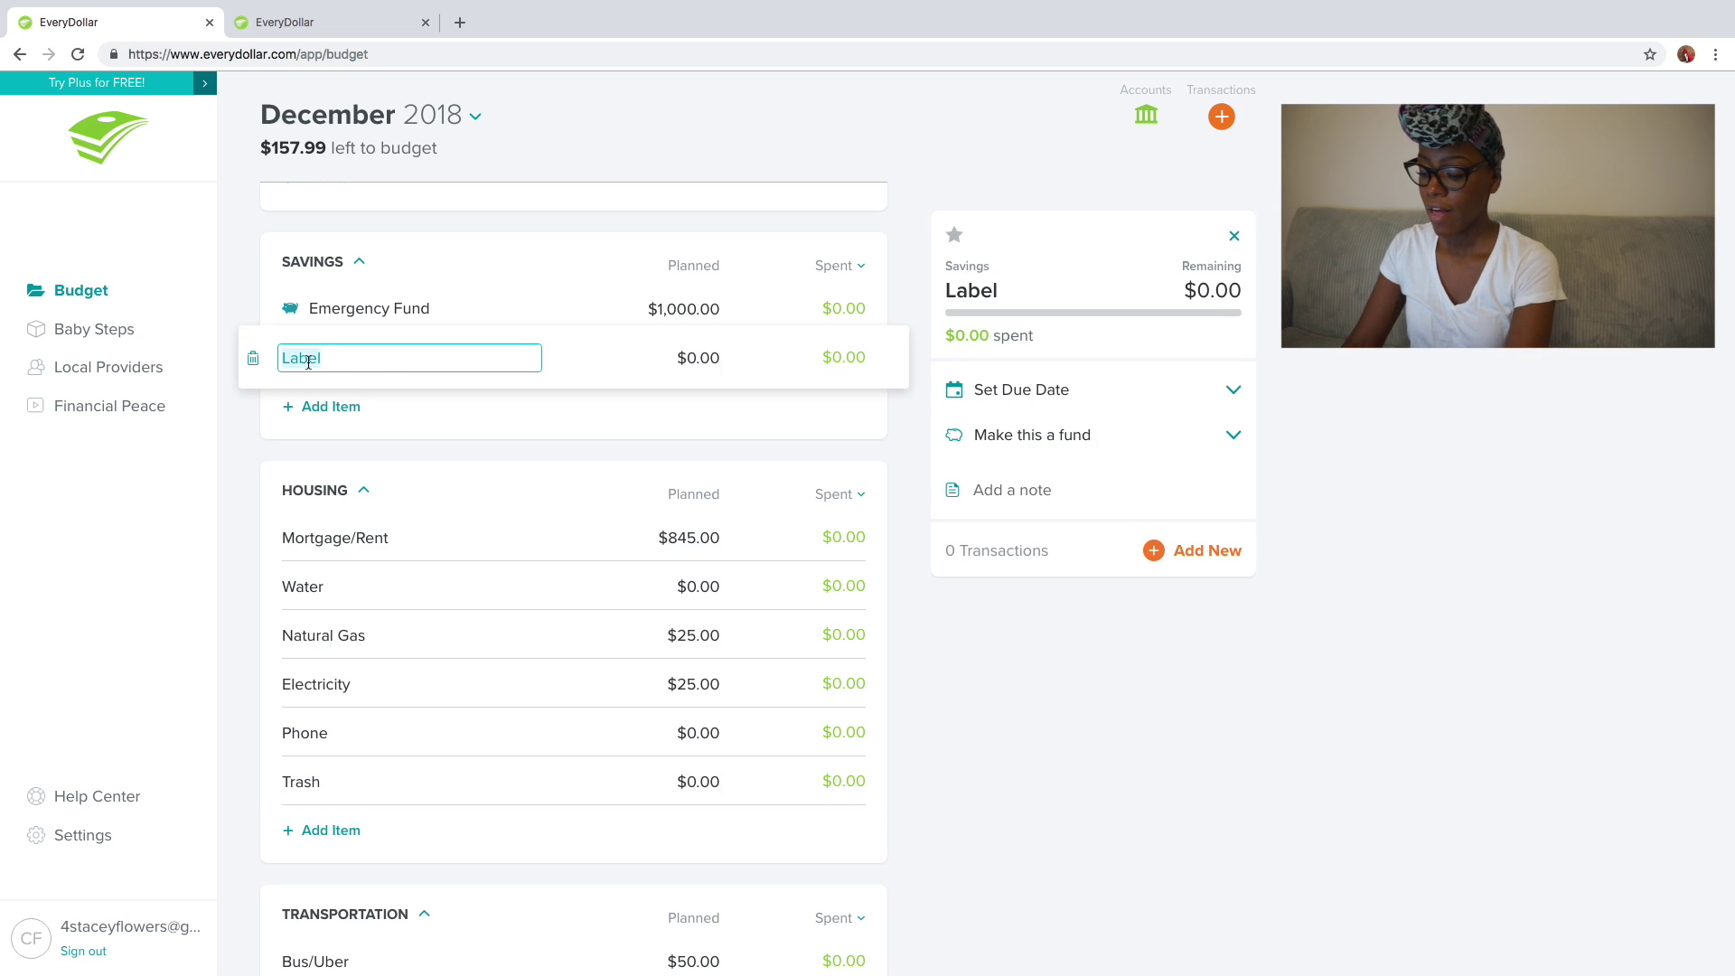
text(S)
key(BackSpace)
text(Health Savings)
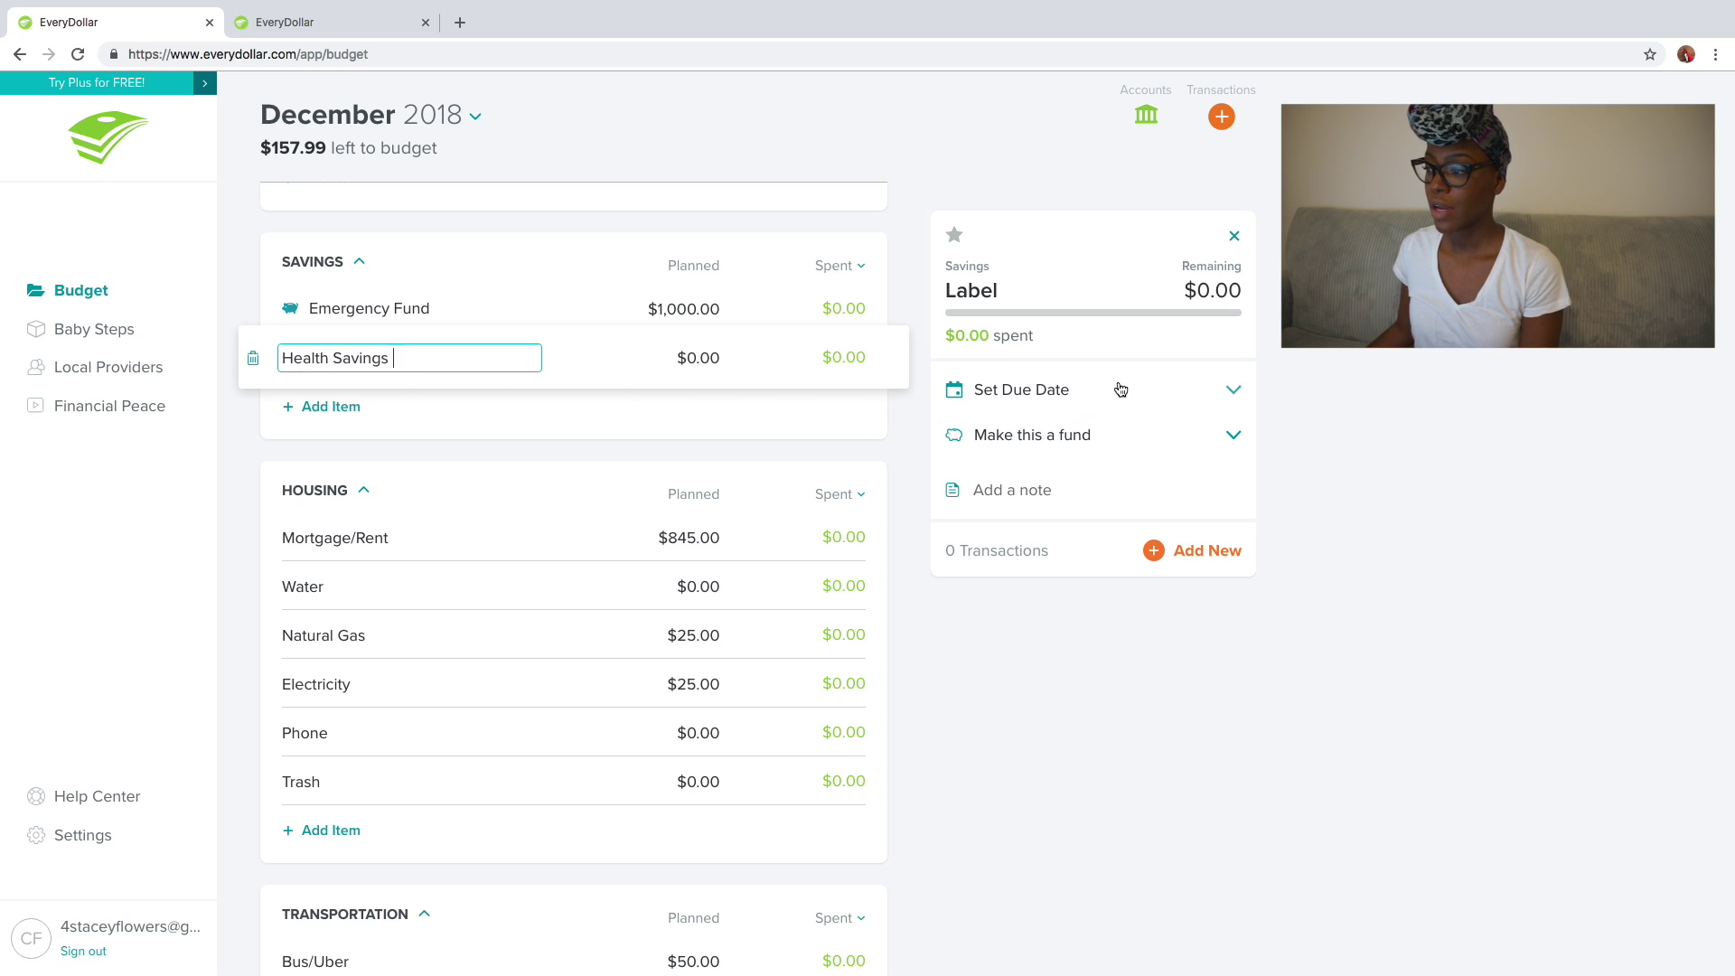
click(1052, 394)
click(1051, 396)
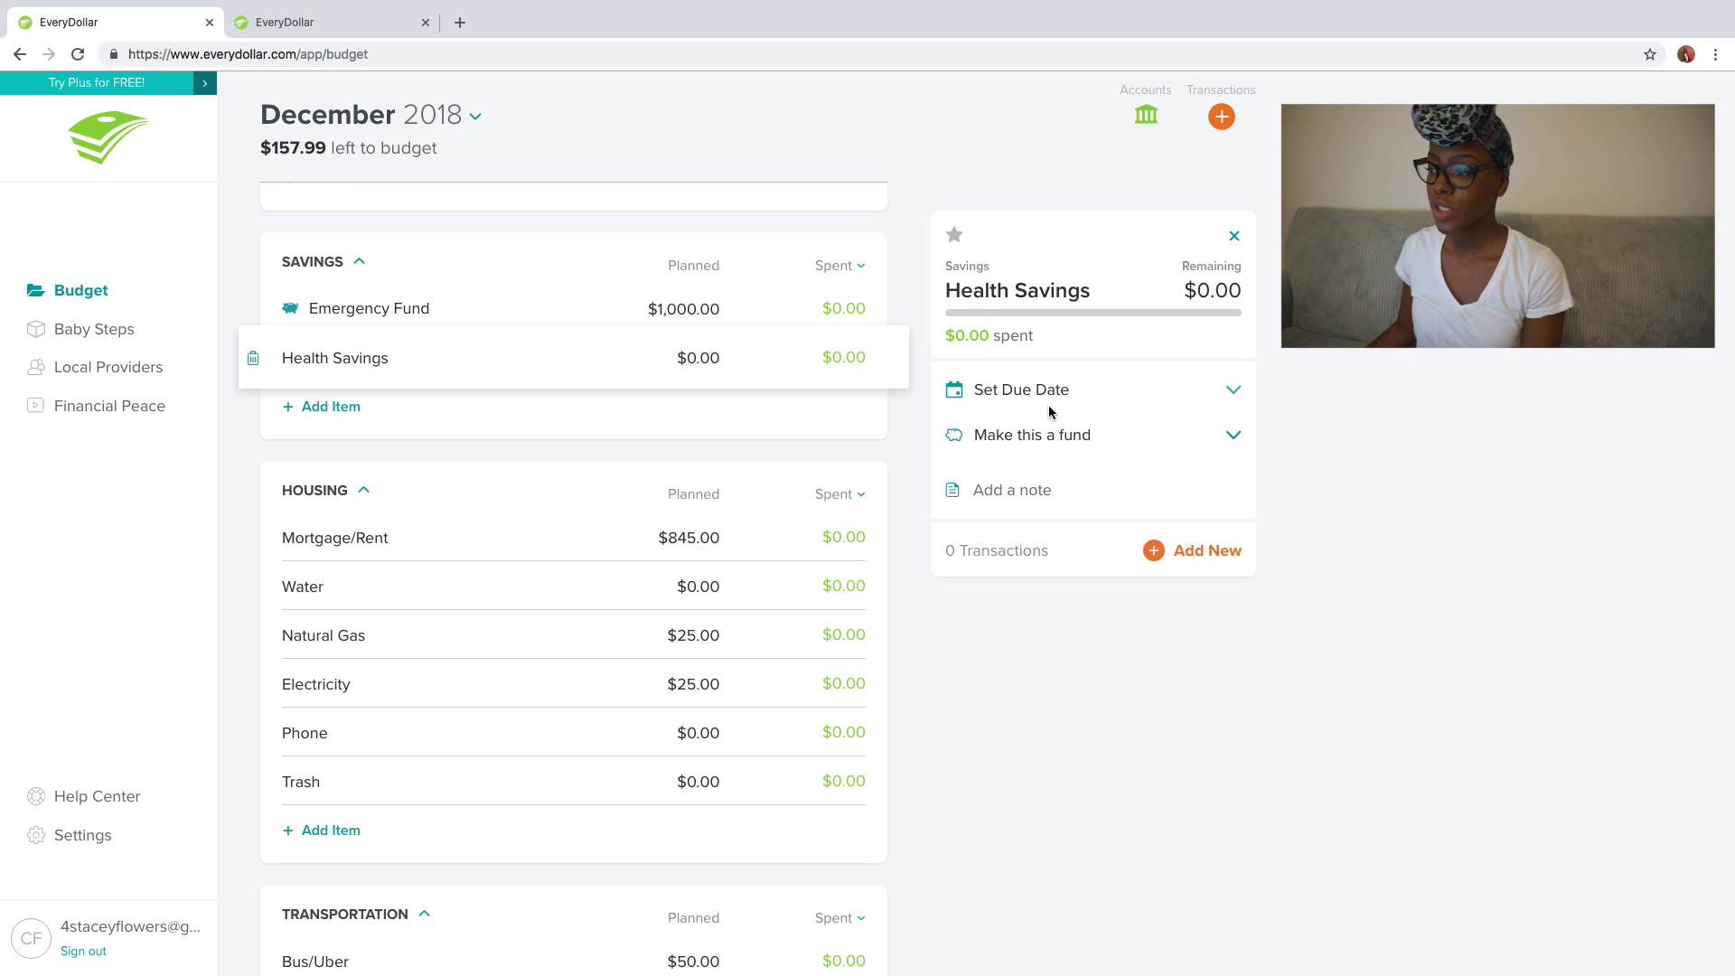
- Turn the Health Savings item into a fund and save a savings goal of $500
click(1051, 440)
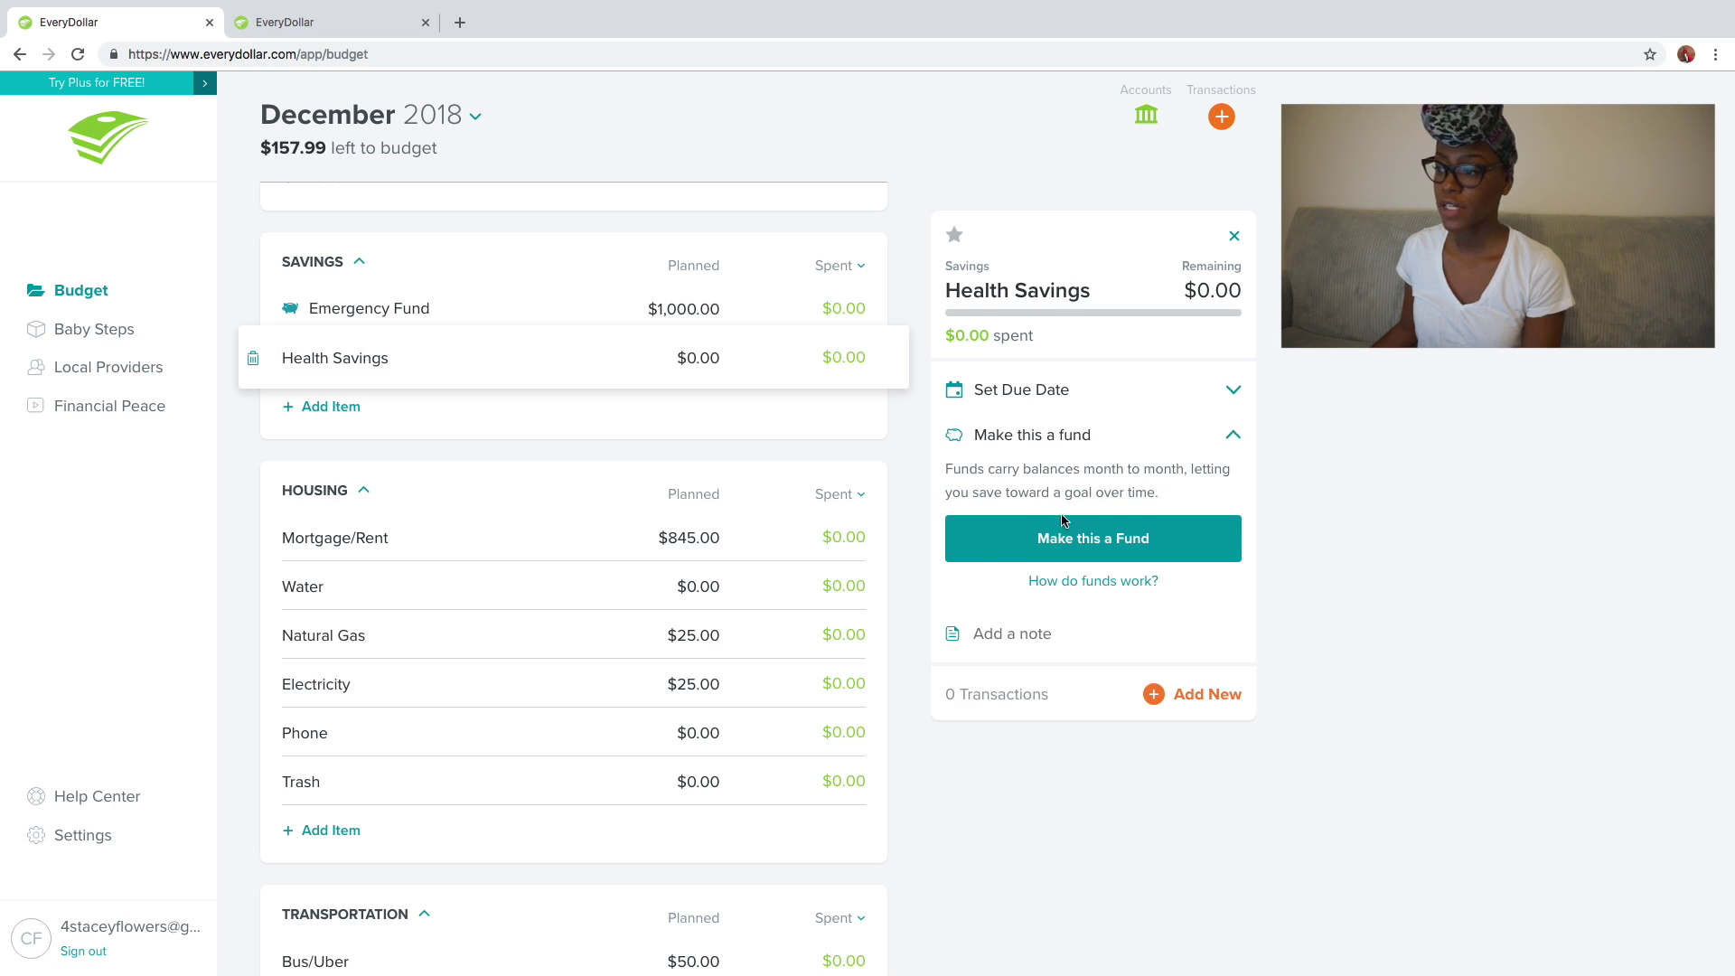
click(1073, 540)
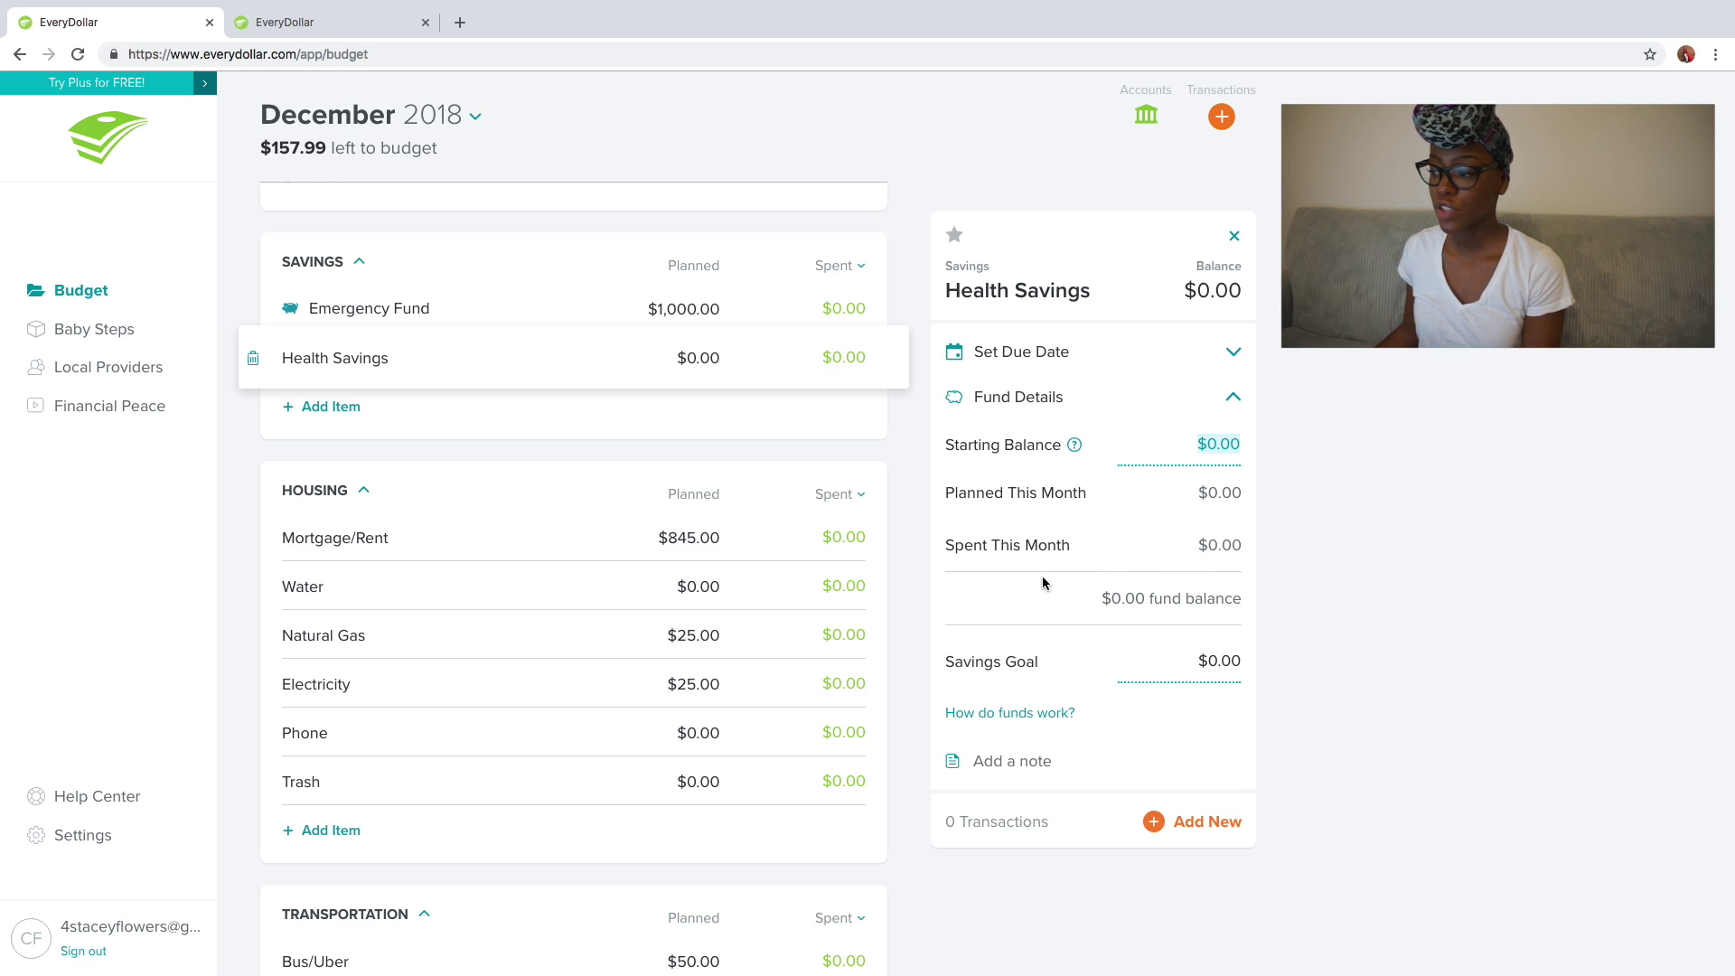
click(1216, 665)
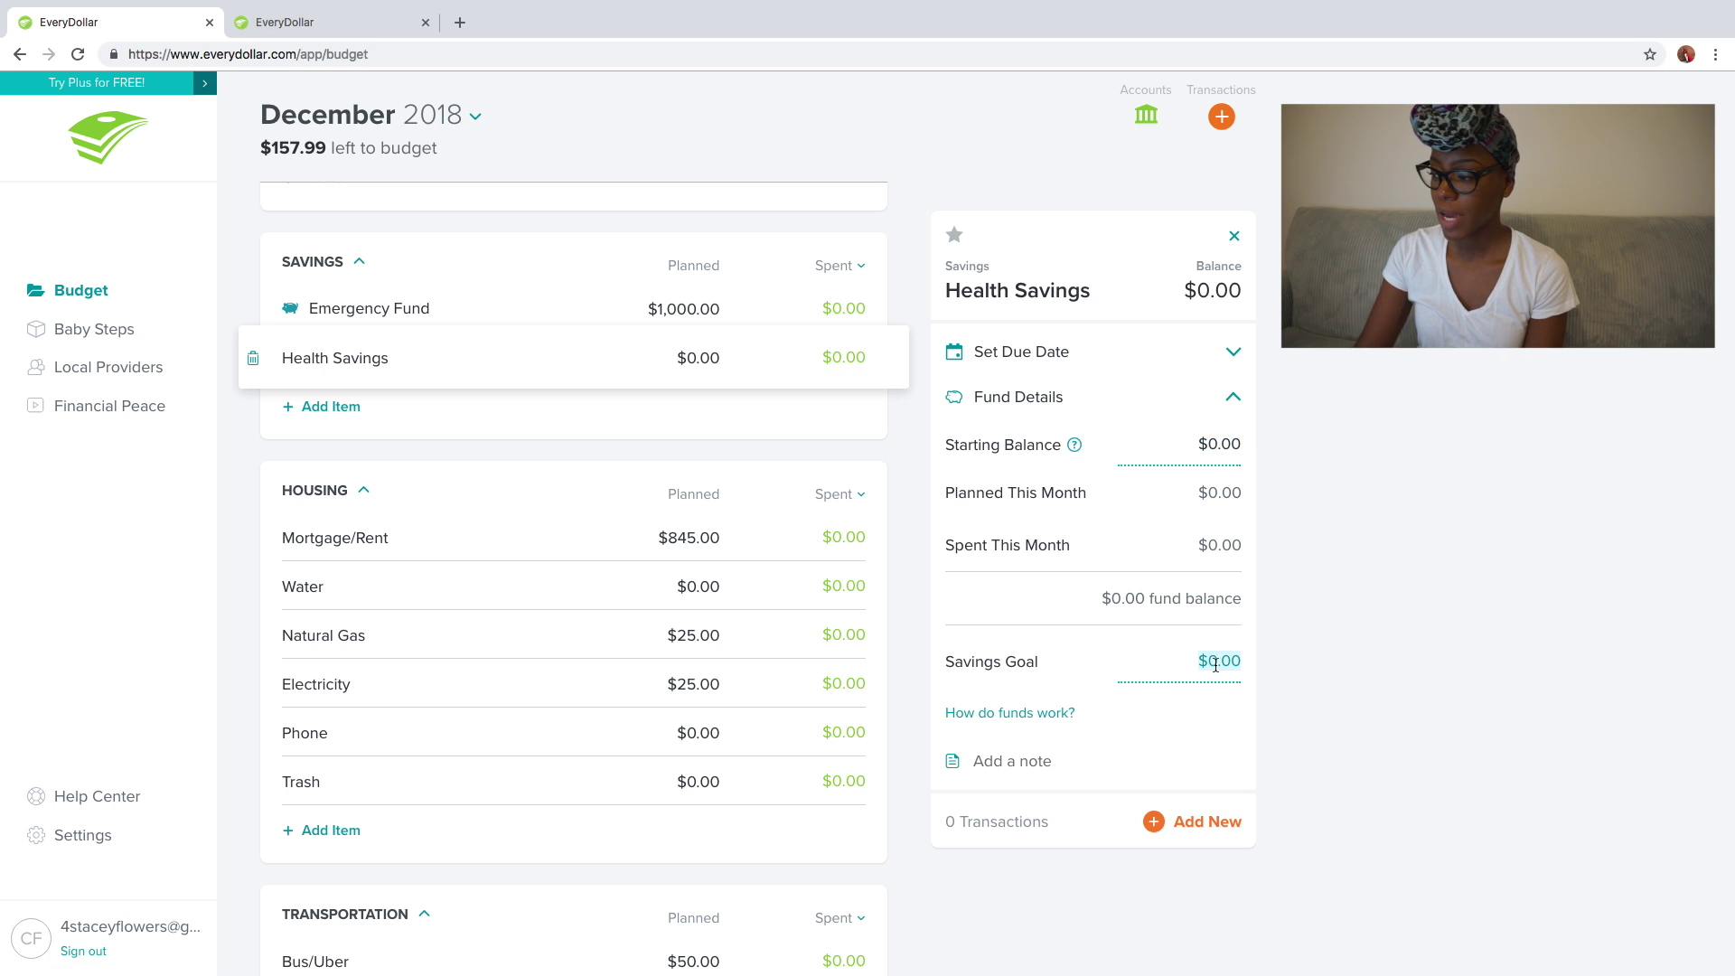
text(500)
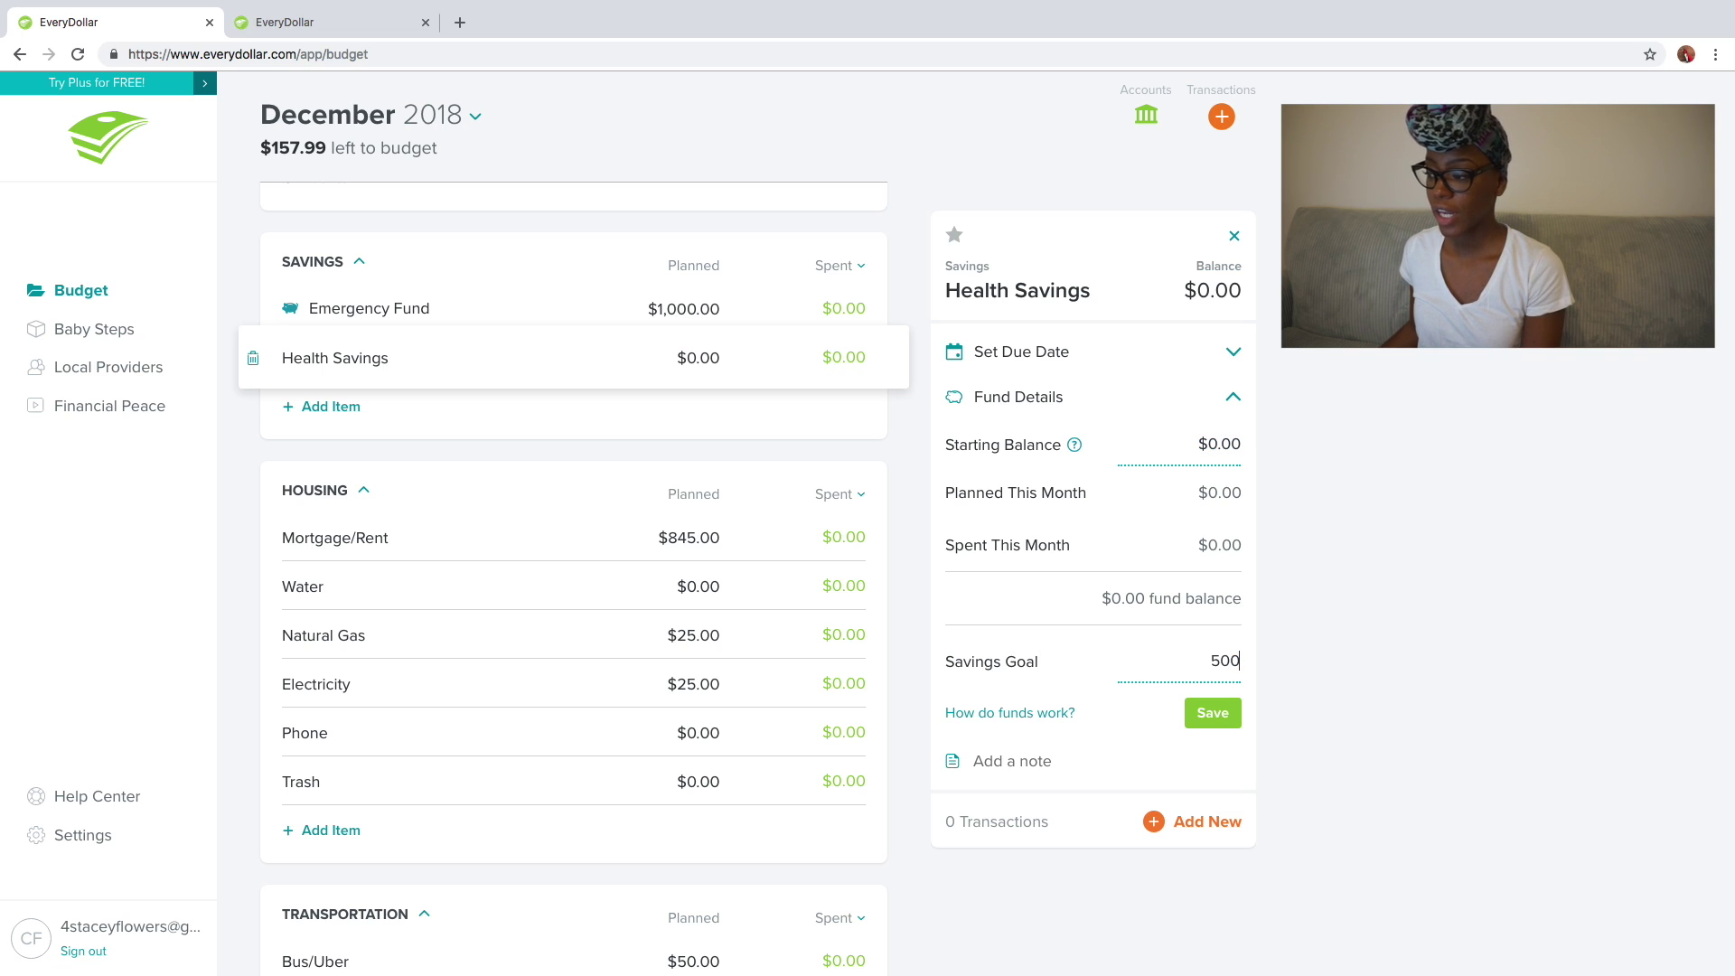
click(1213, 714)
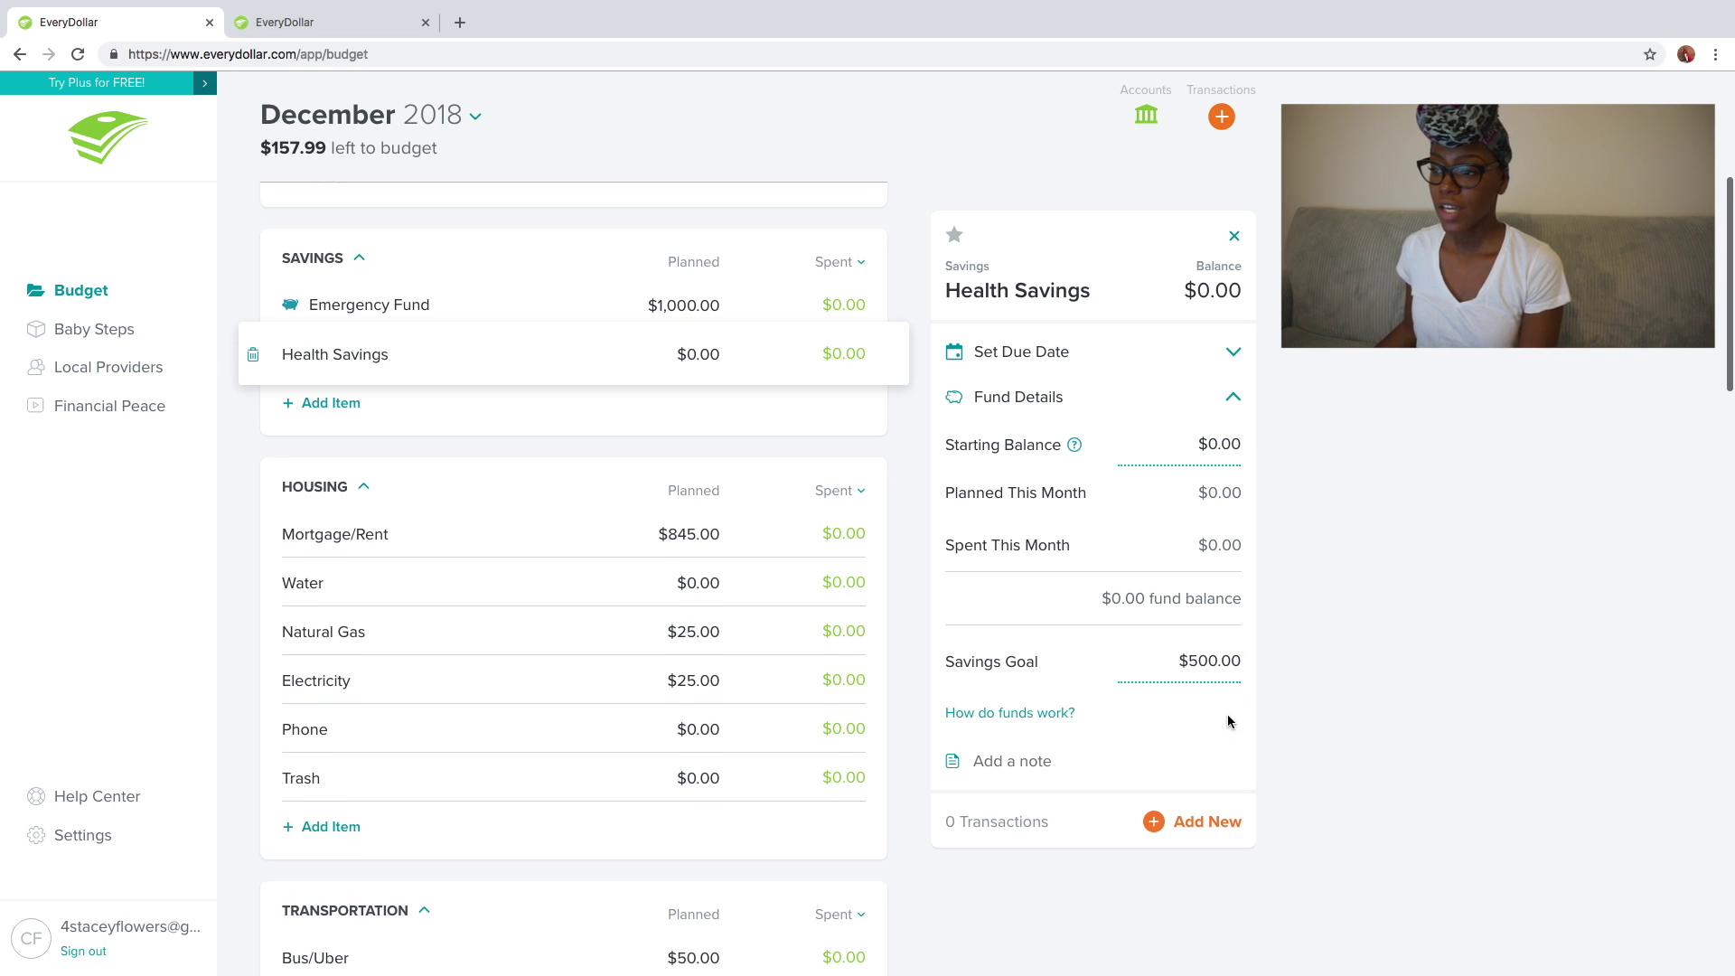
- Set the planned amount of Health Savings to $50
click(610, 360)
text(50)
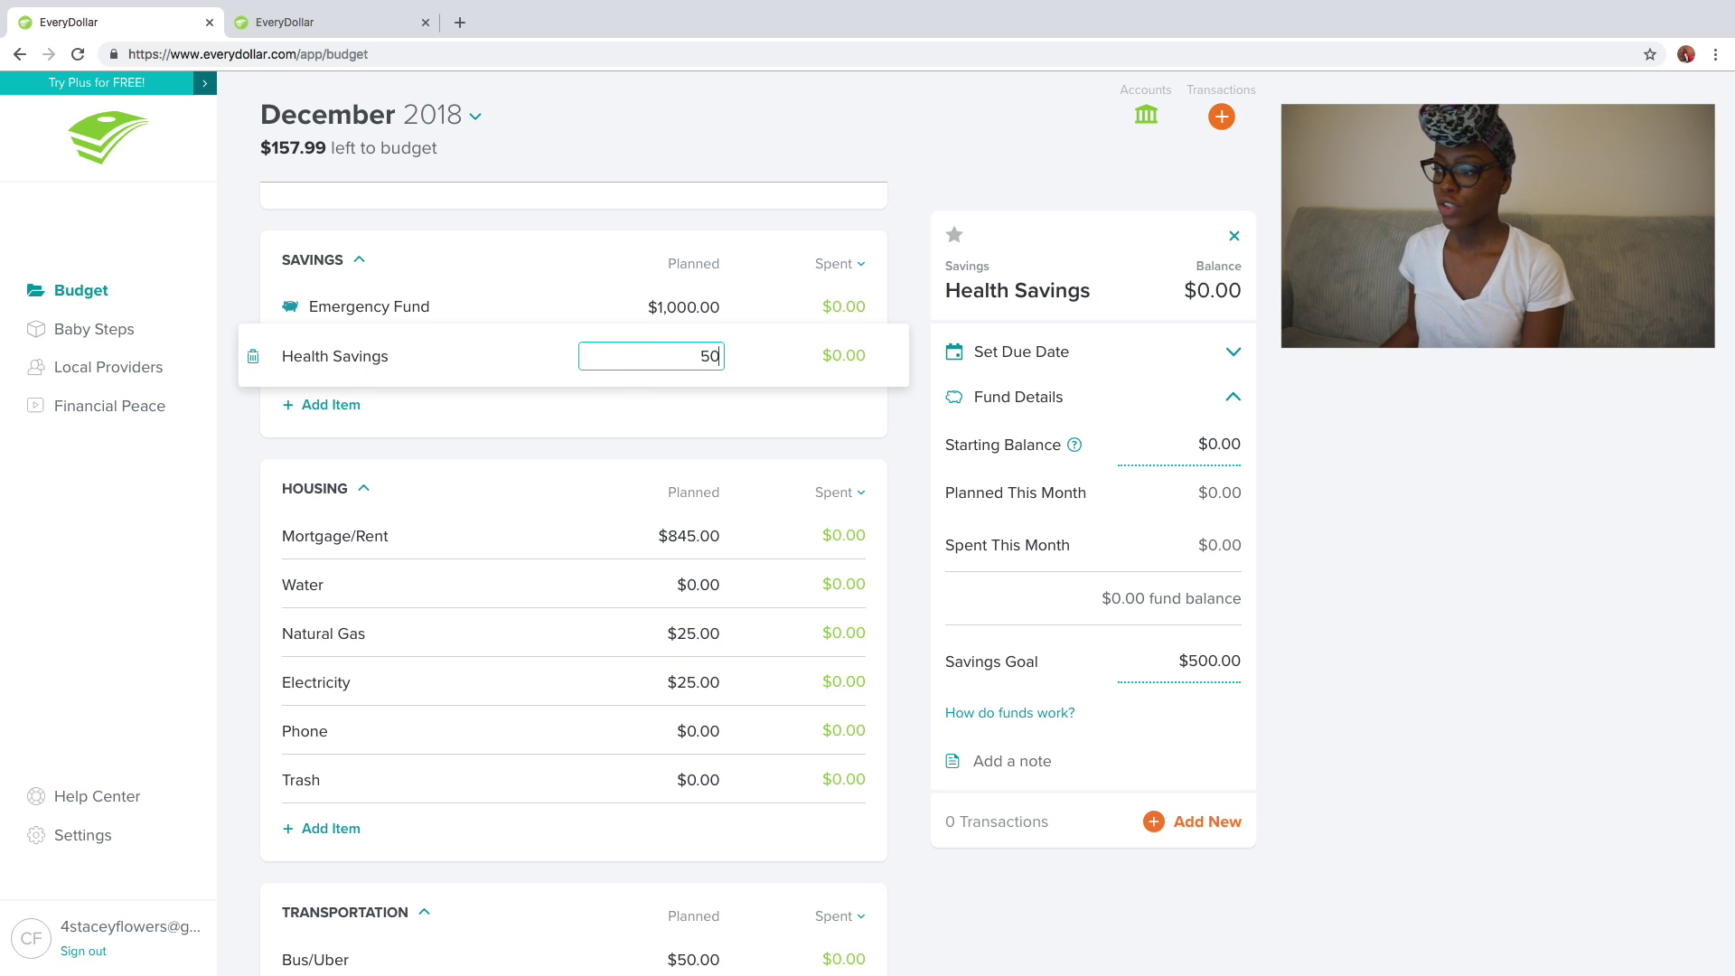
key(Tab)
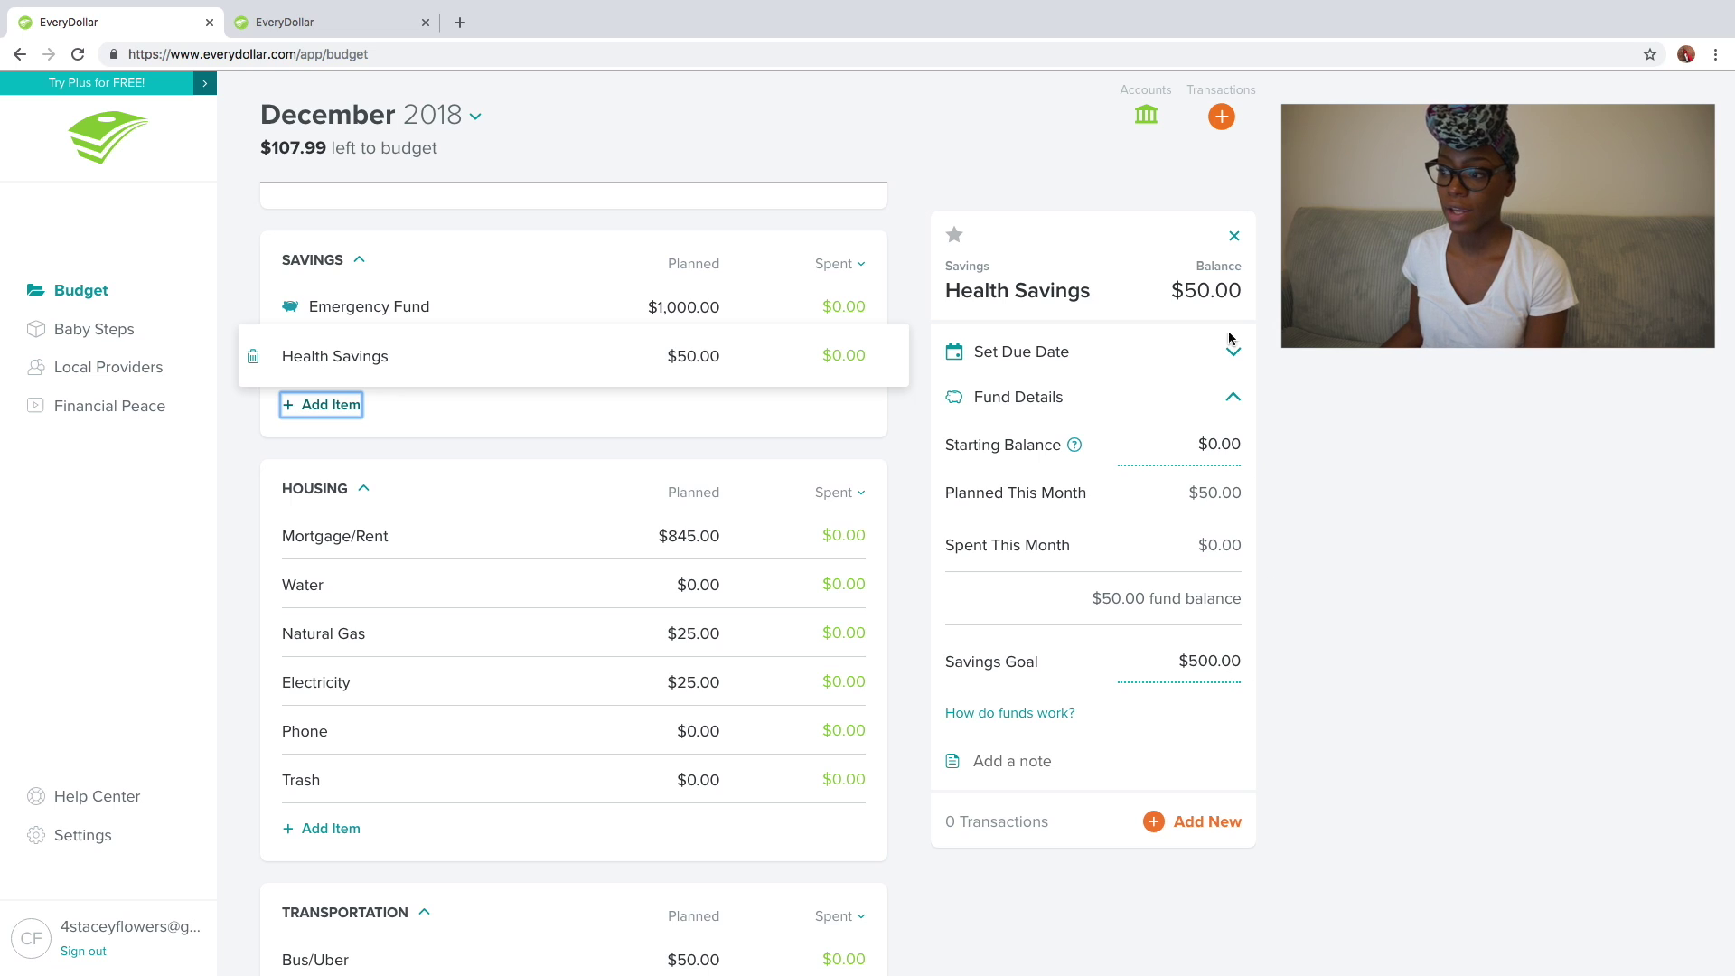
- Set the savings goal of the Emergency Fund to $1,000 in its fund details and save it
click(731, 311)
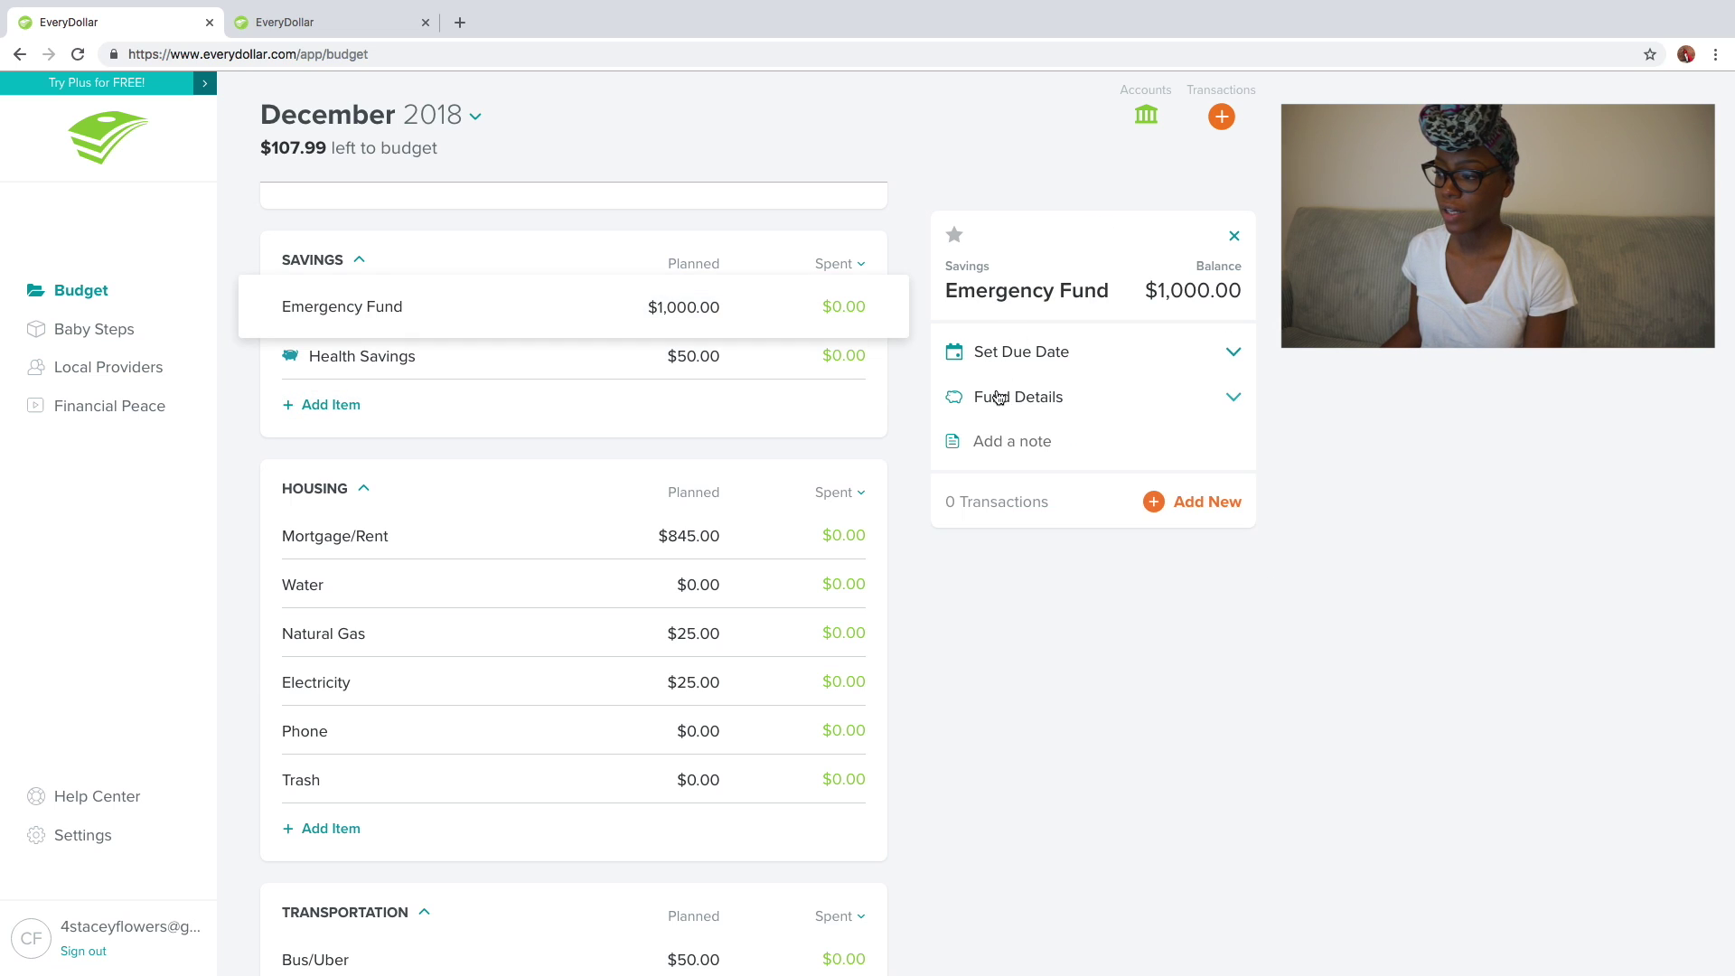
click(1027, 400)
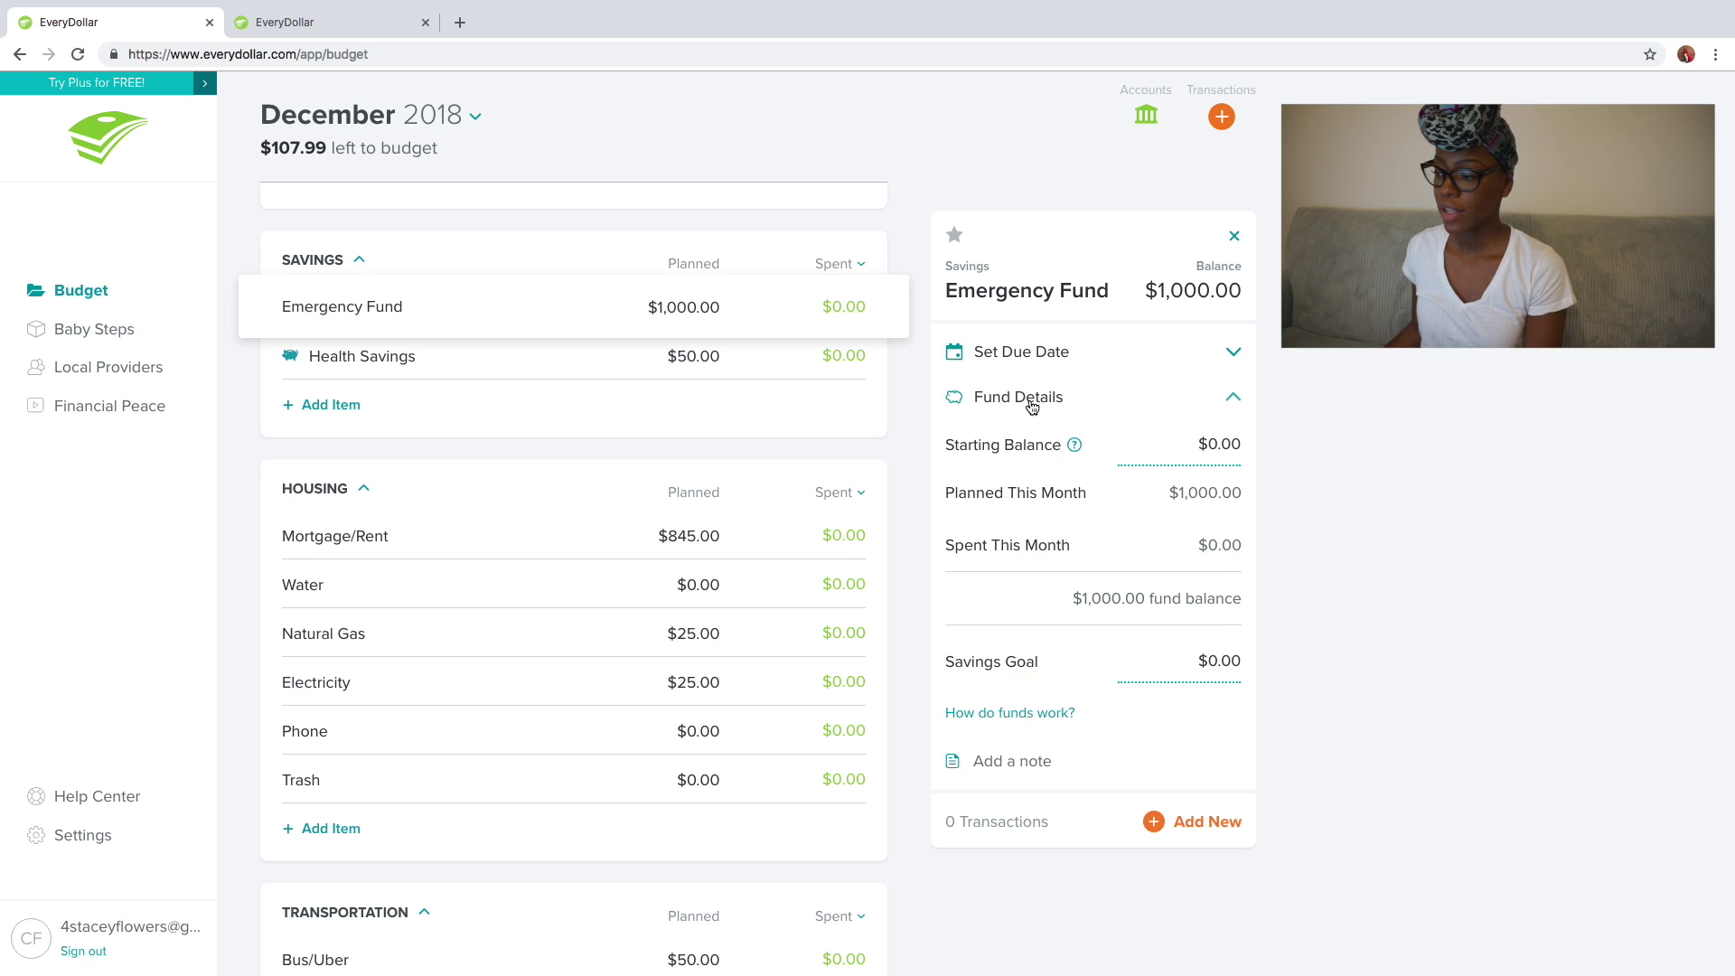
click(1215, 661)
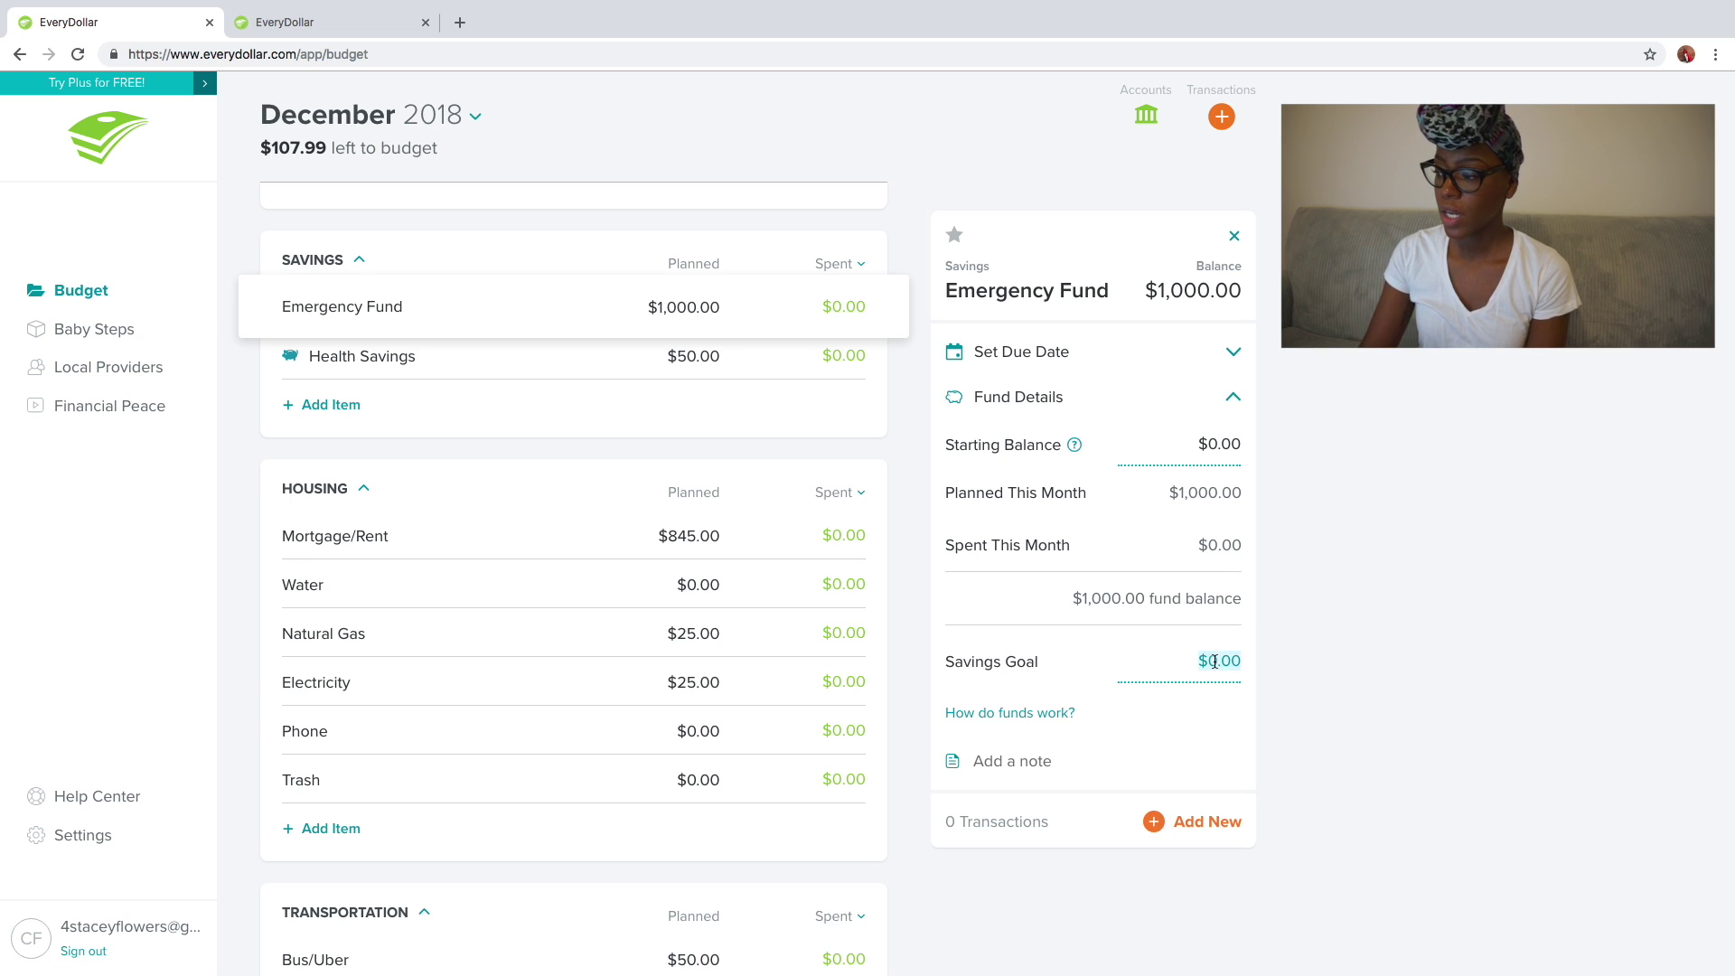
text(1,00)
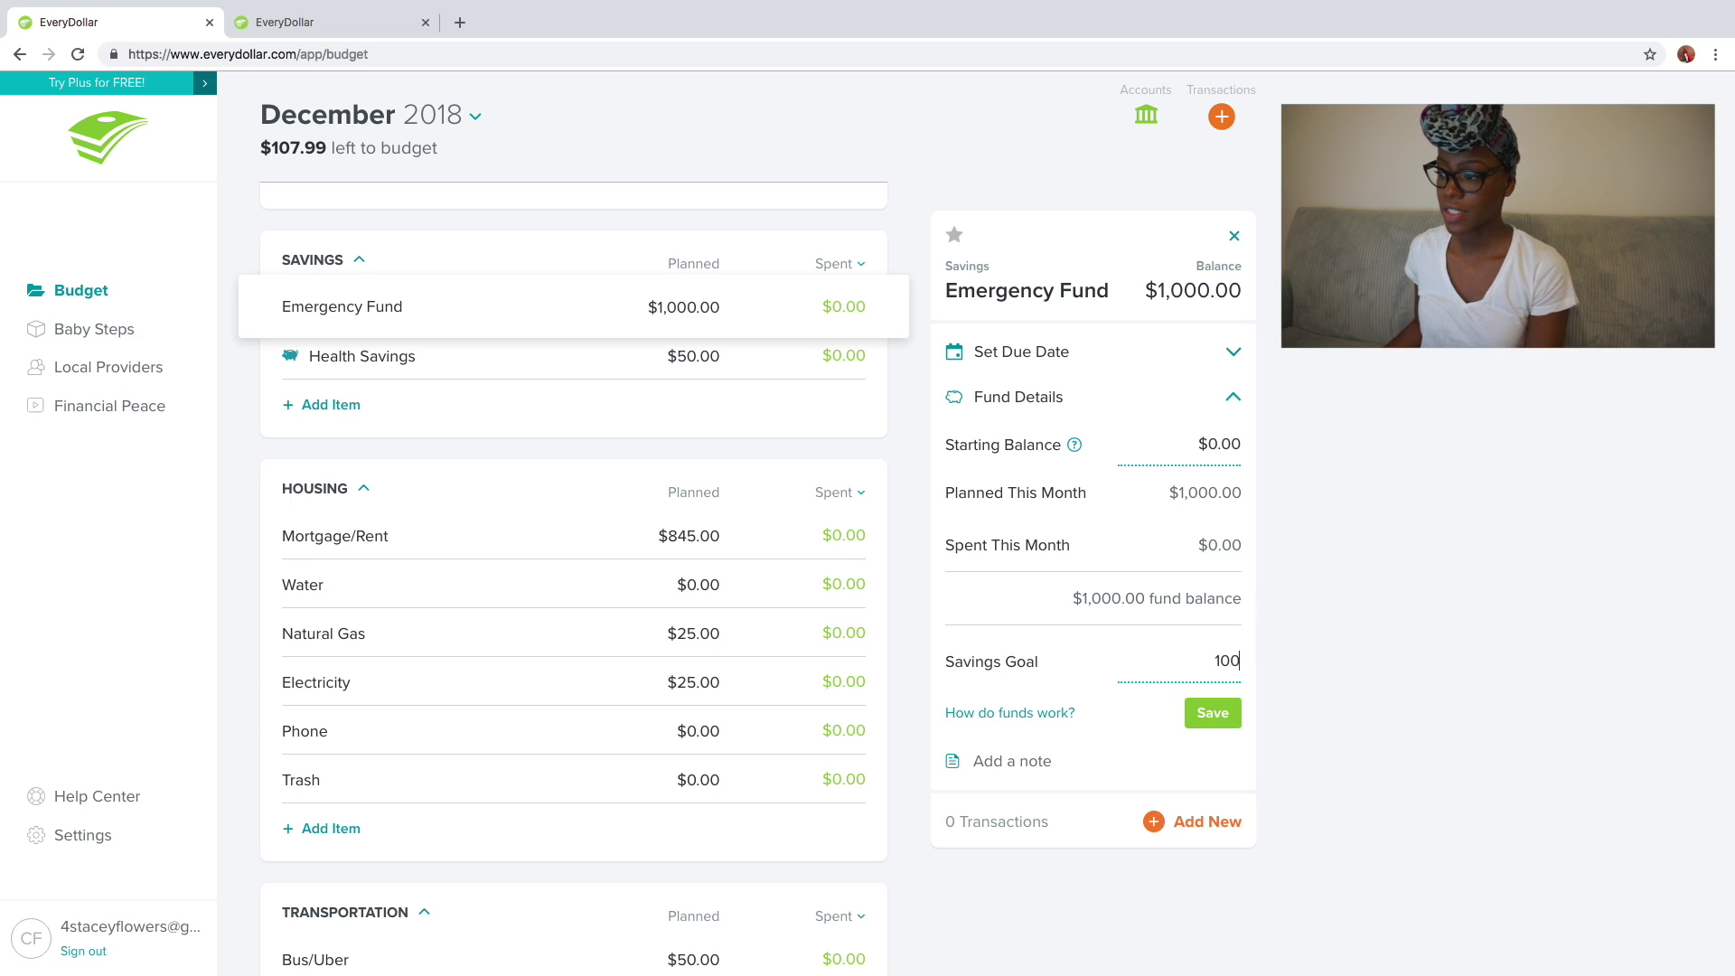
text(0)
click(1208, 715)
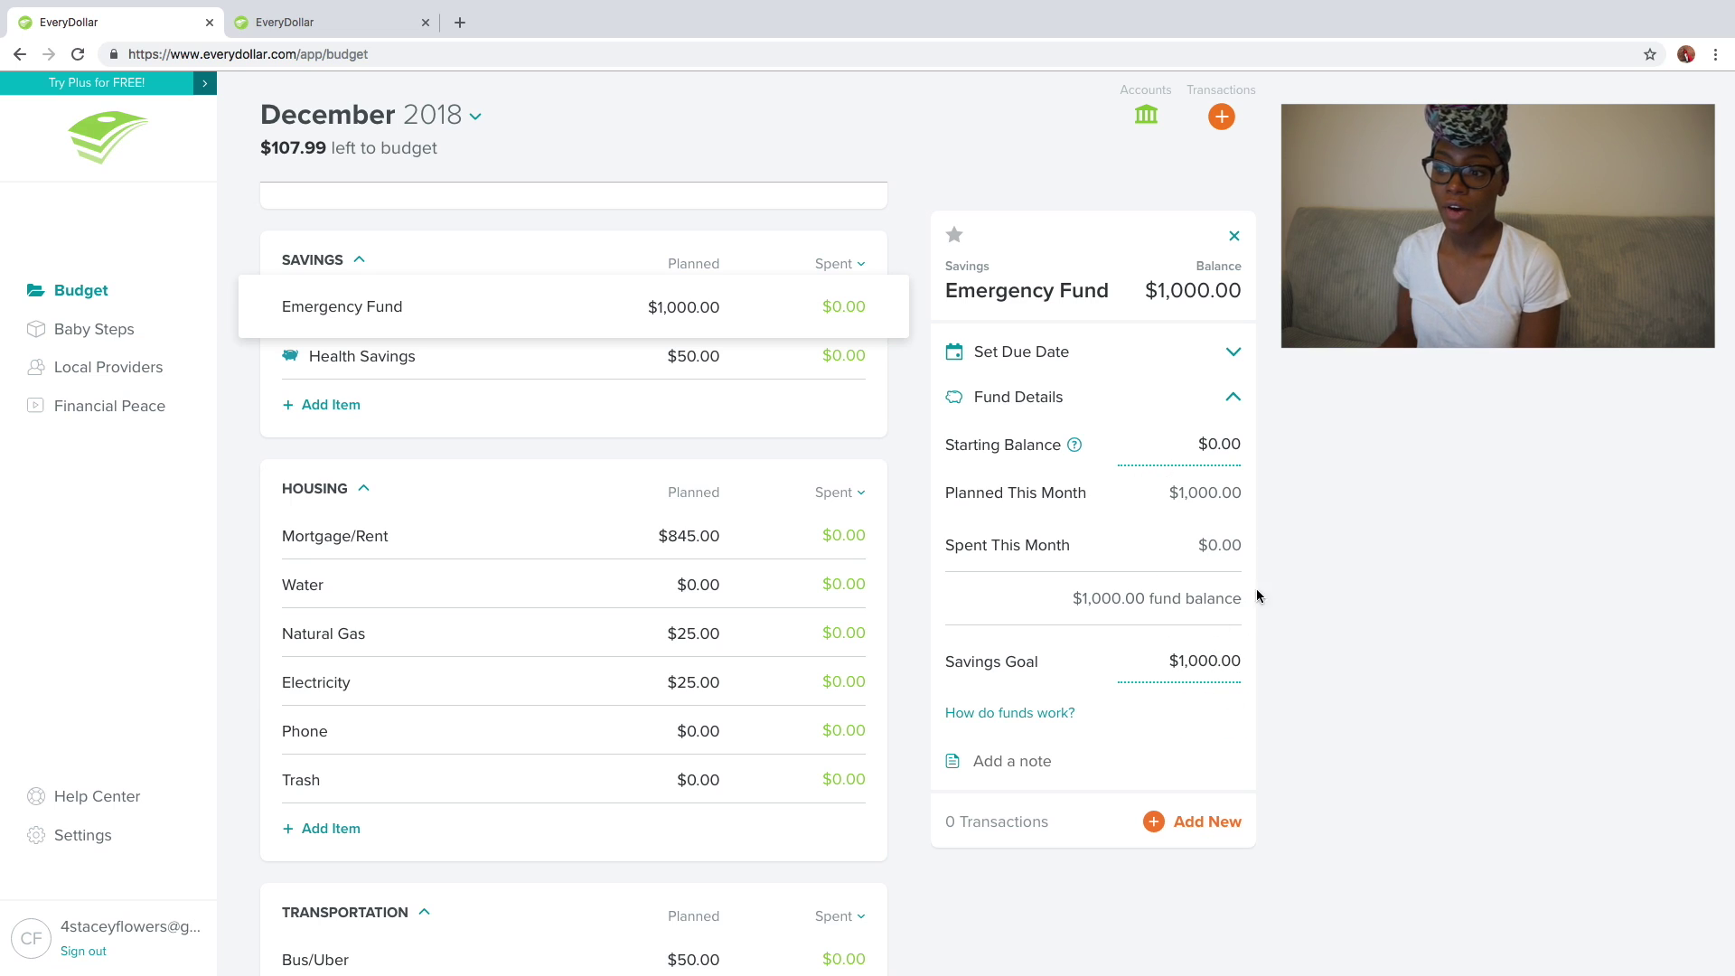
- Add another item to the Savings category and name it Washing Machine
click(333, 407)
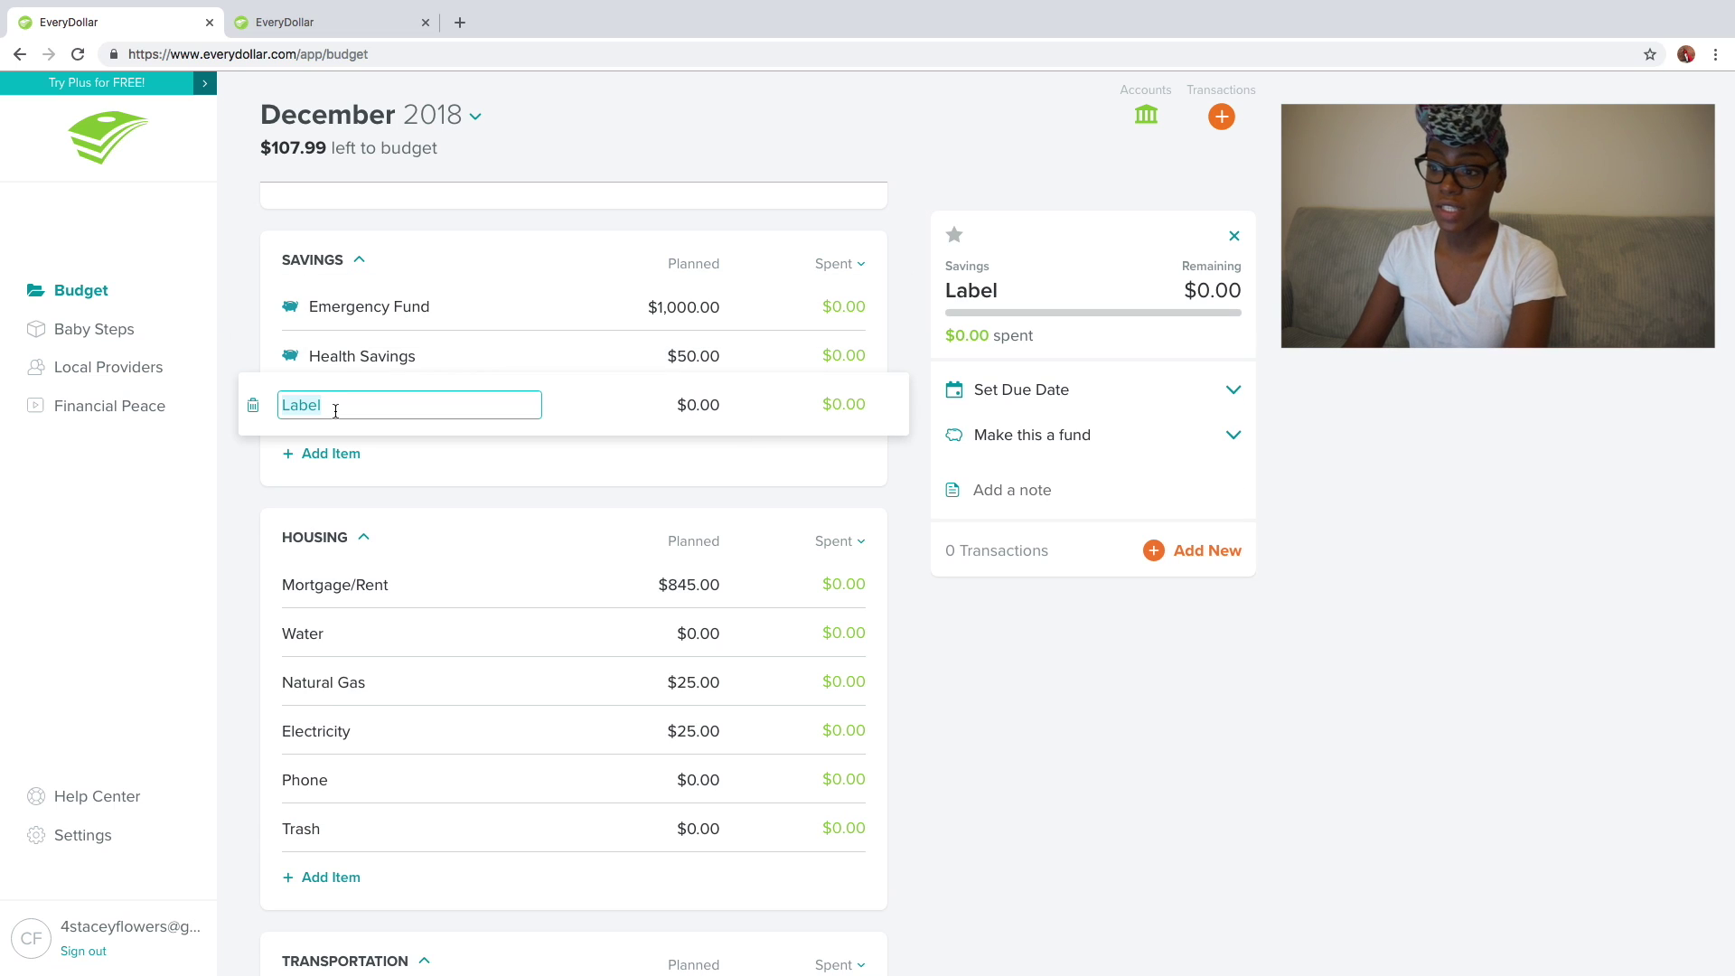
text(Roof)
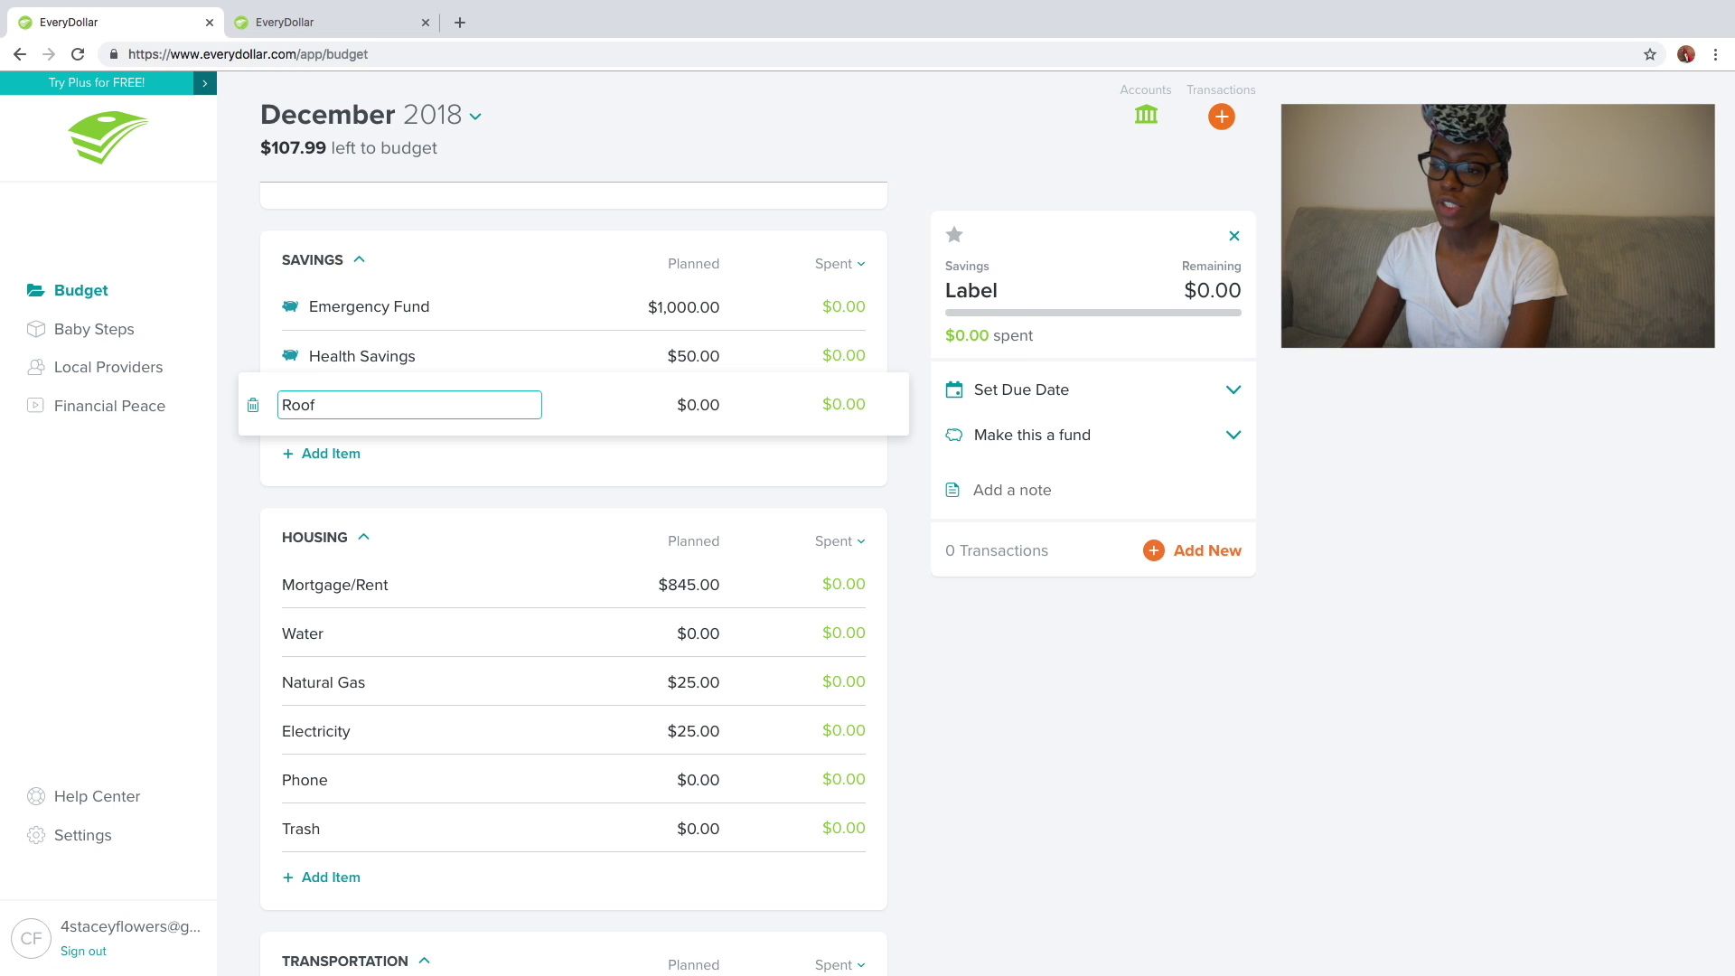
key(BackSpace)
key(BackSpace)
key(BackSpace)
text(Wash)
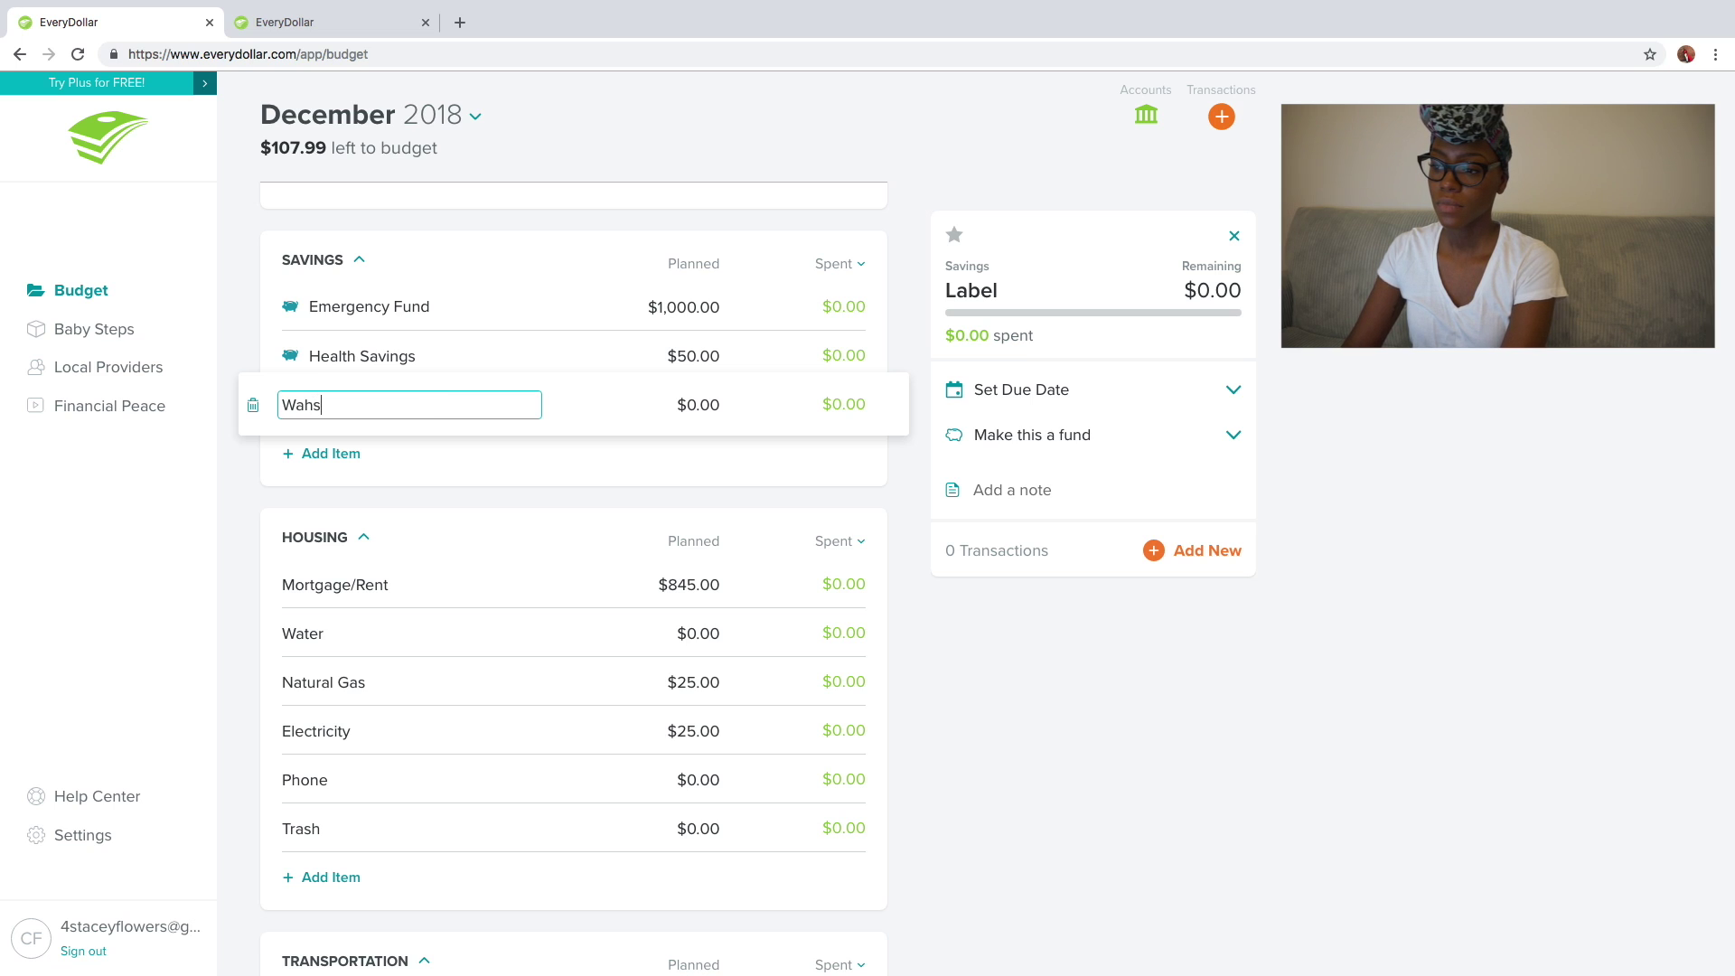
text(ing Machine)
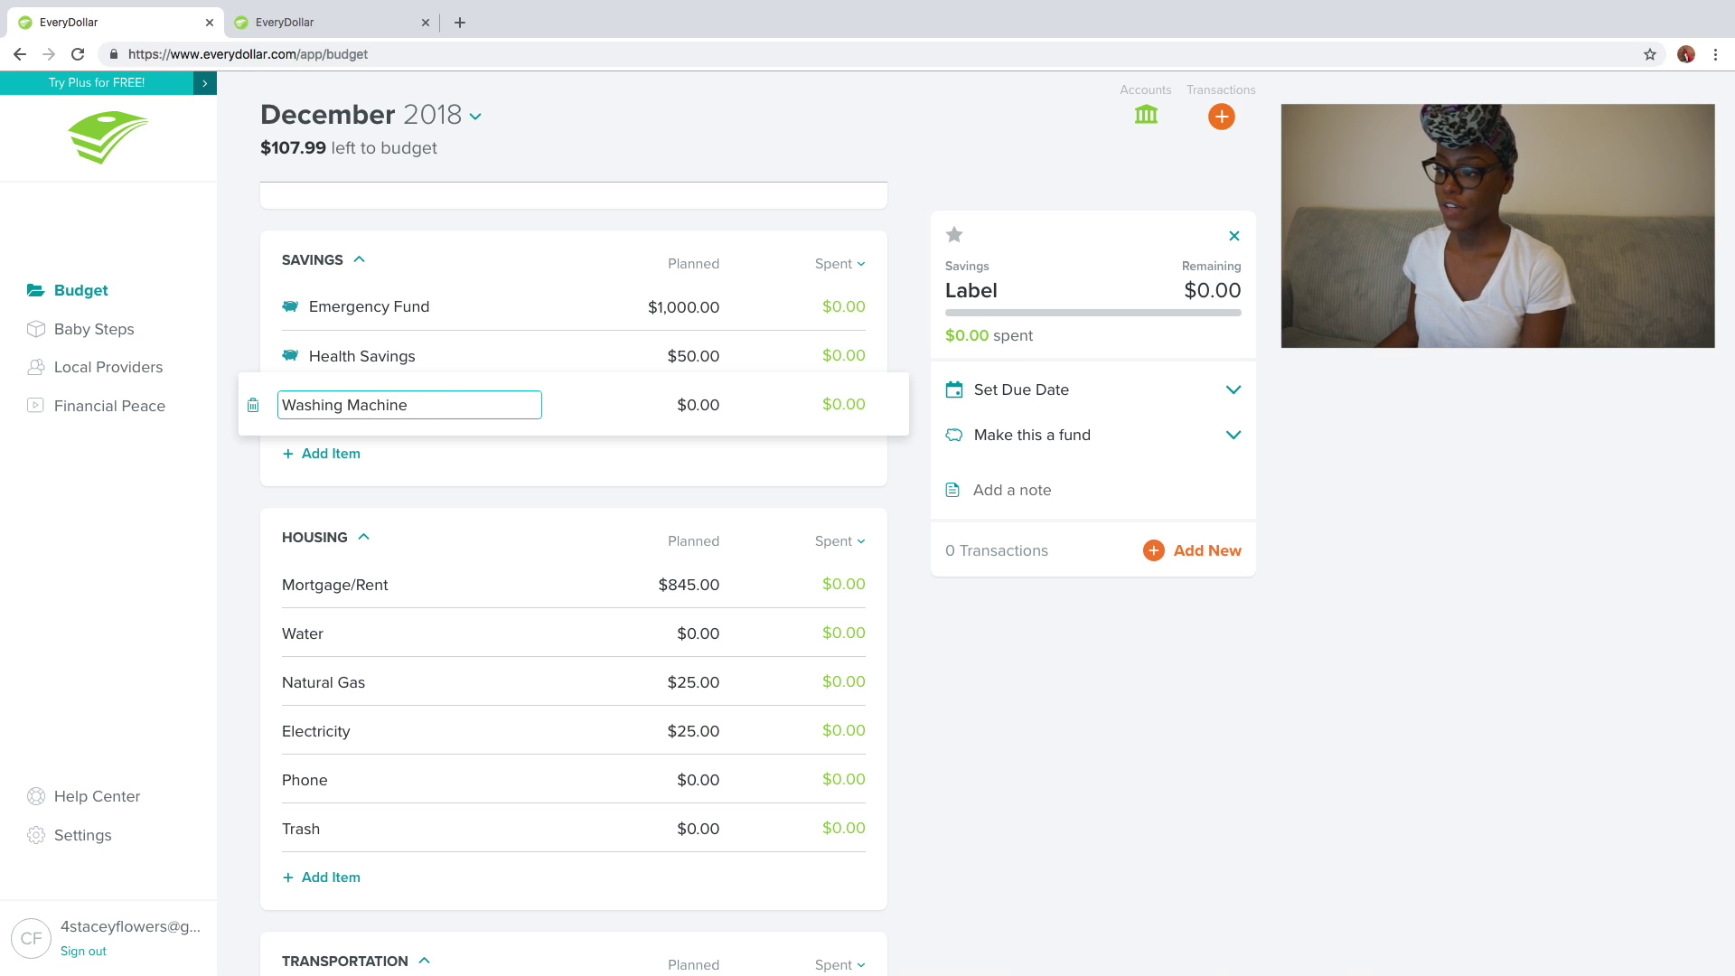
- Turn the Washing Machine item into a fund with a starting balance of $275 and a savings goal of $1,000
click(1016, 449)
click(1059, 537)
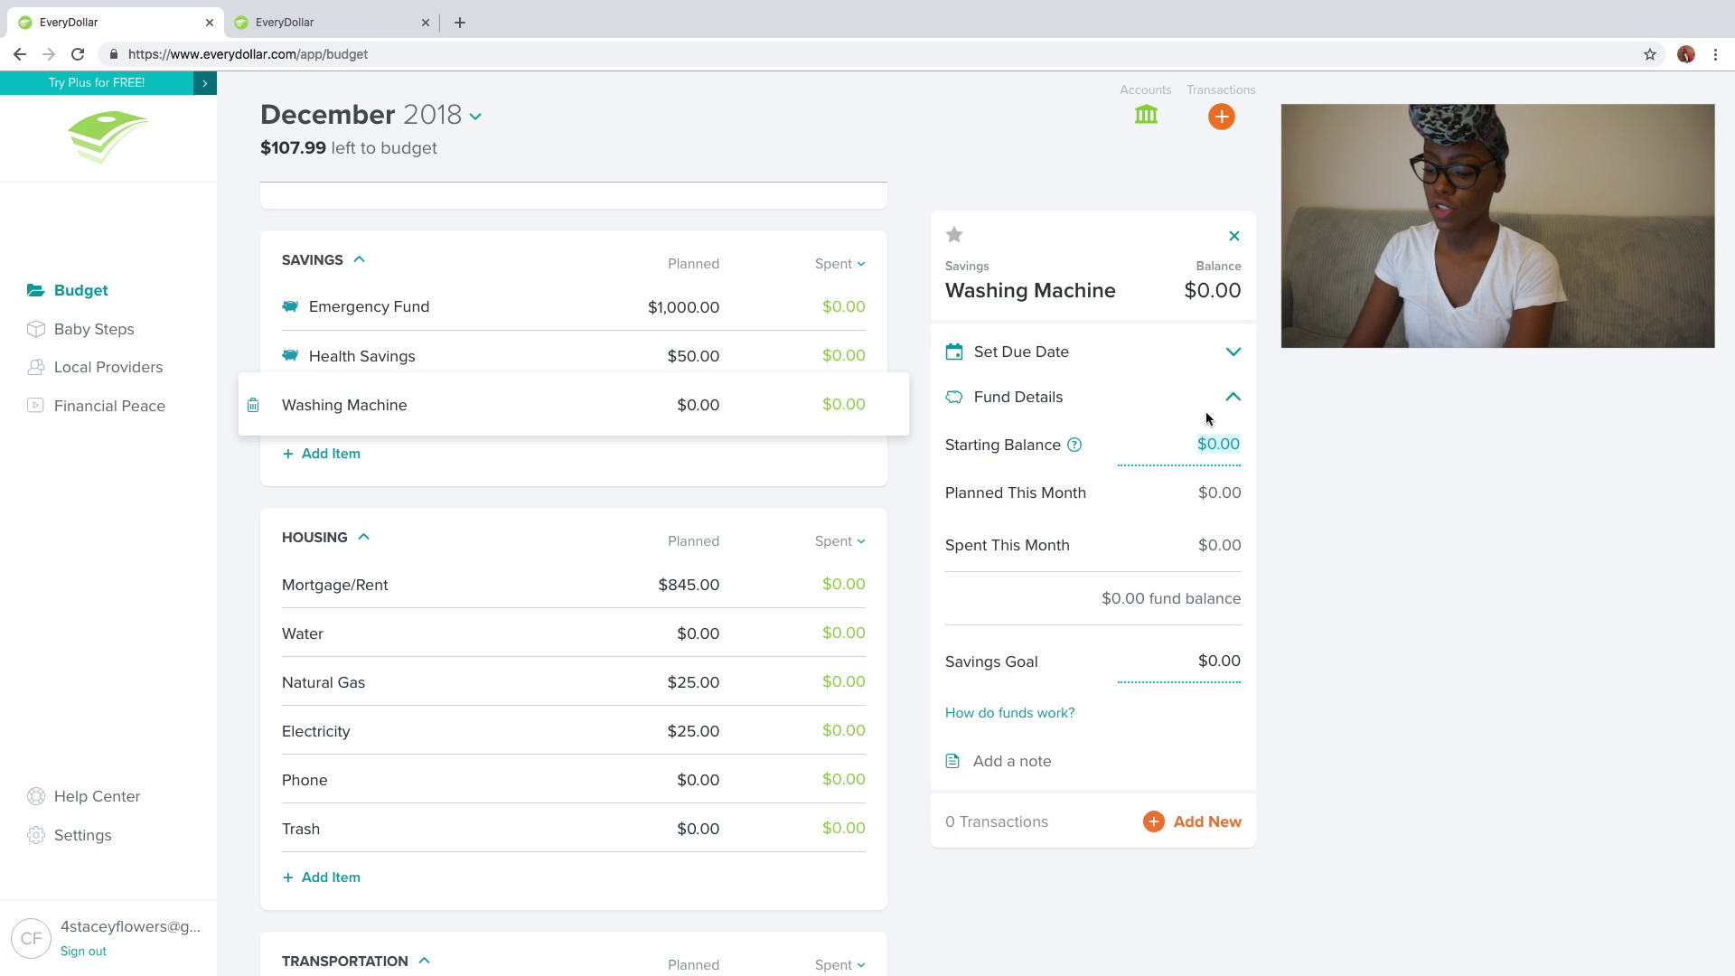
text(275)
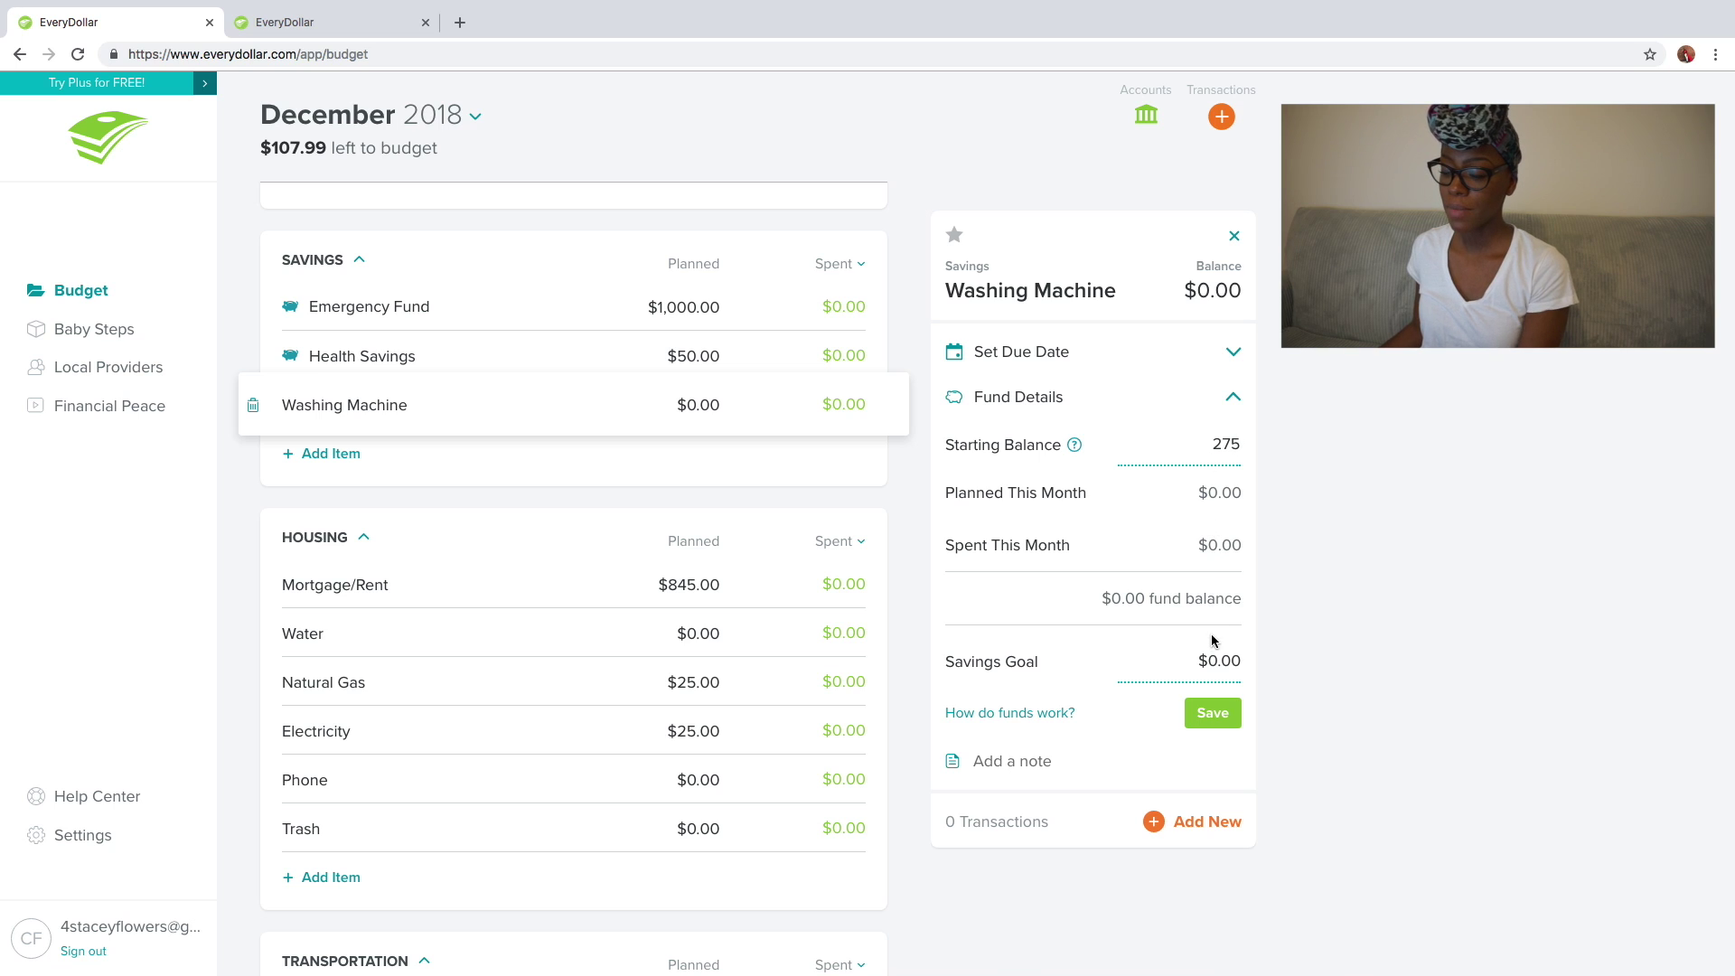
click(1210, 664)
text(1000)
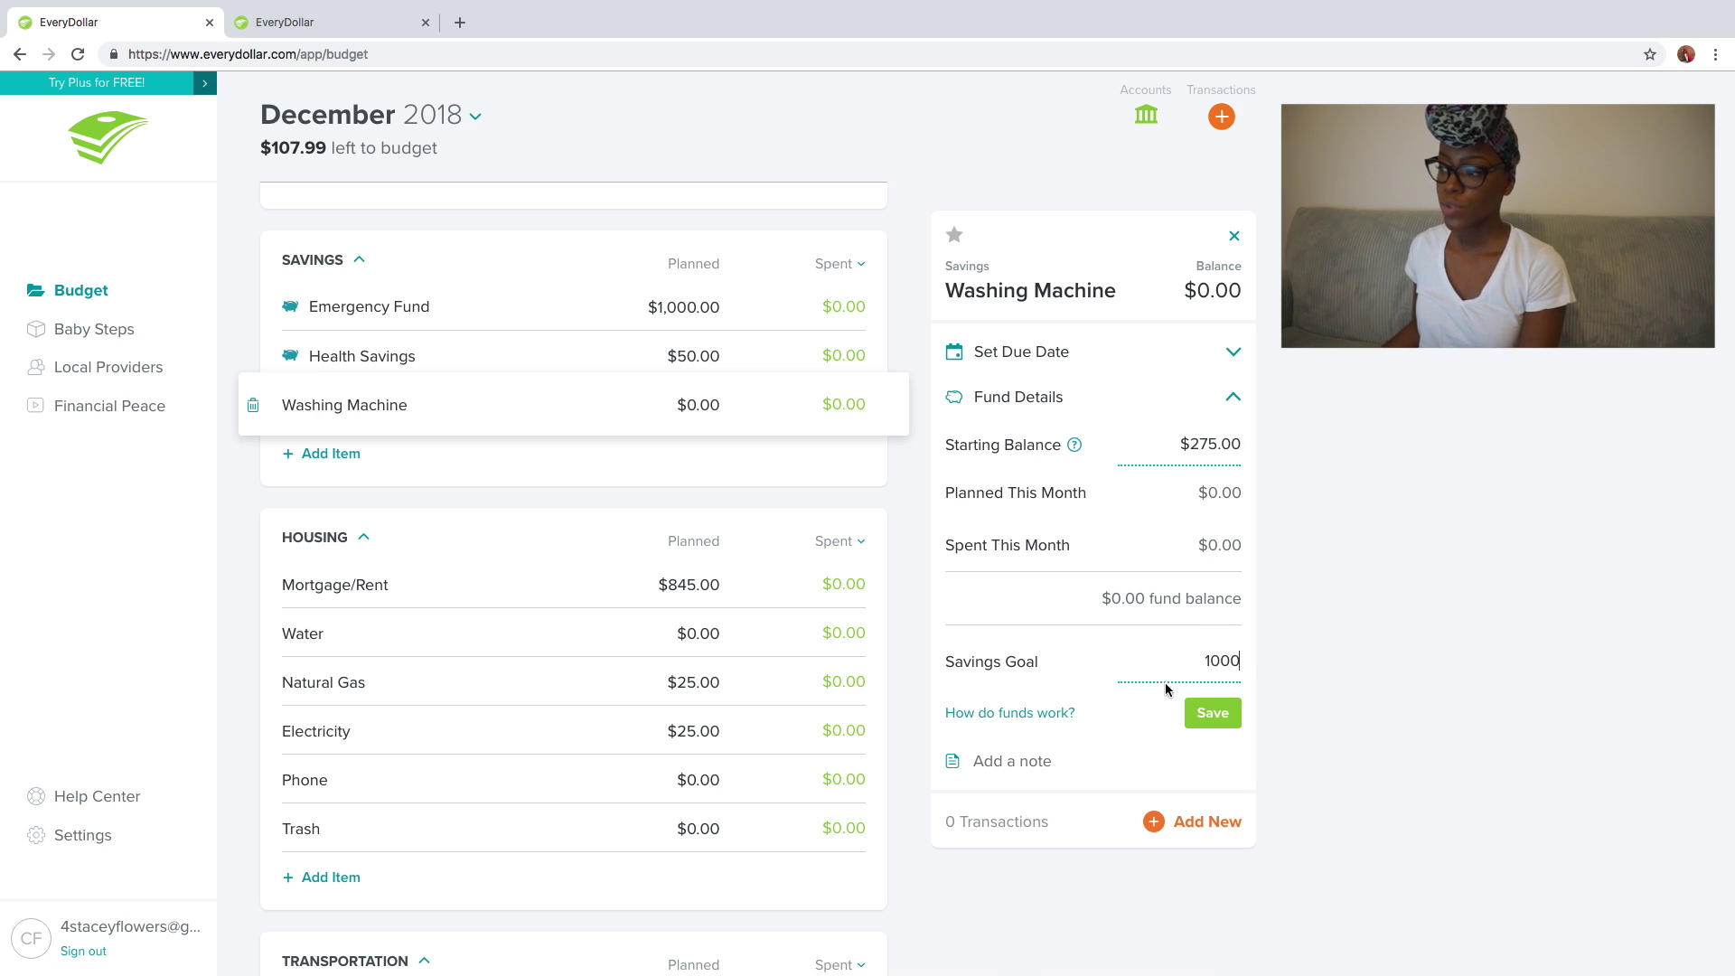
click(1213, 713)
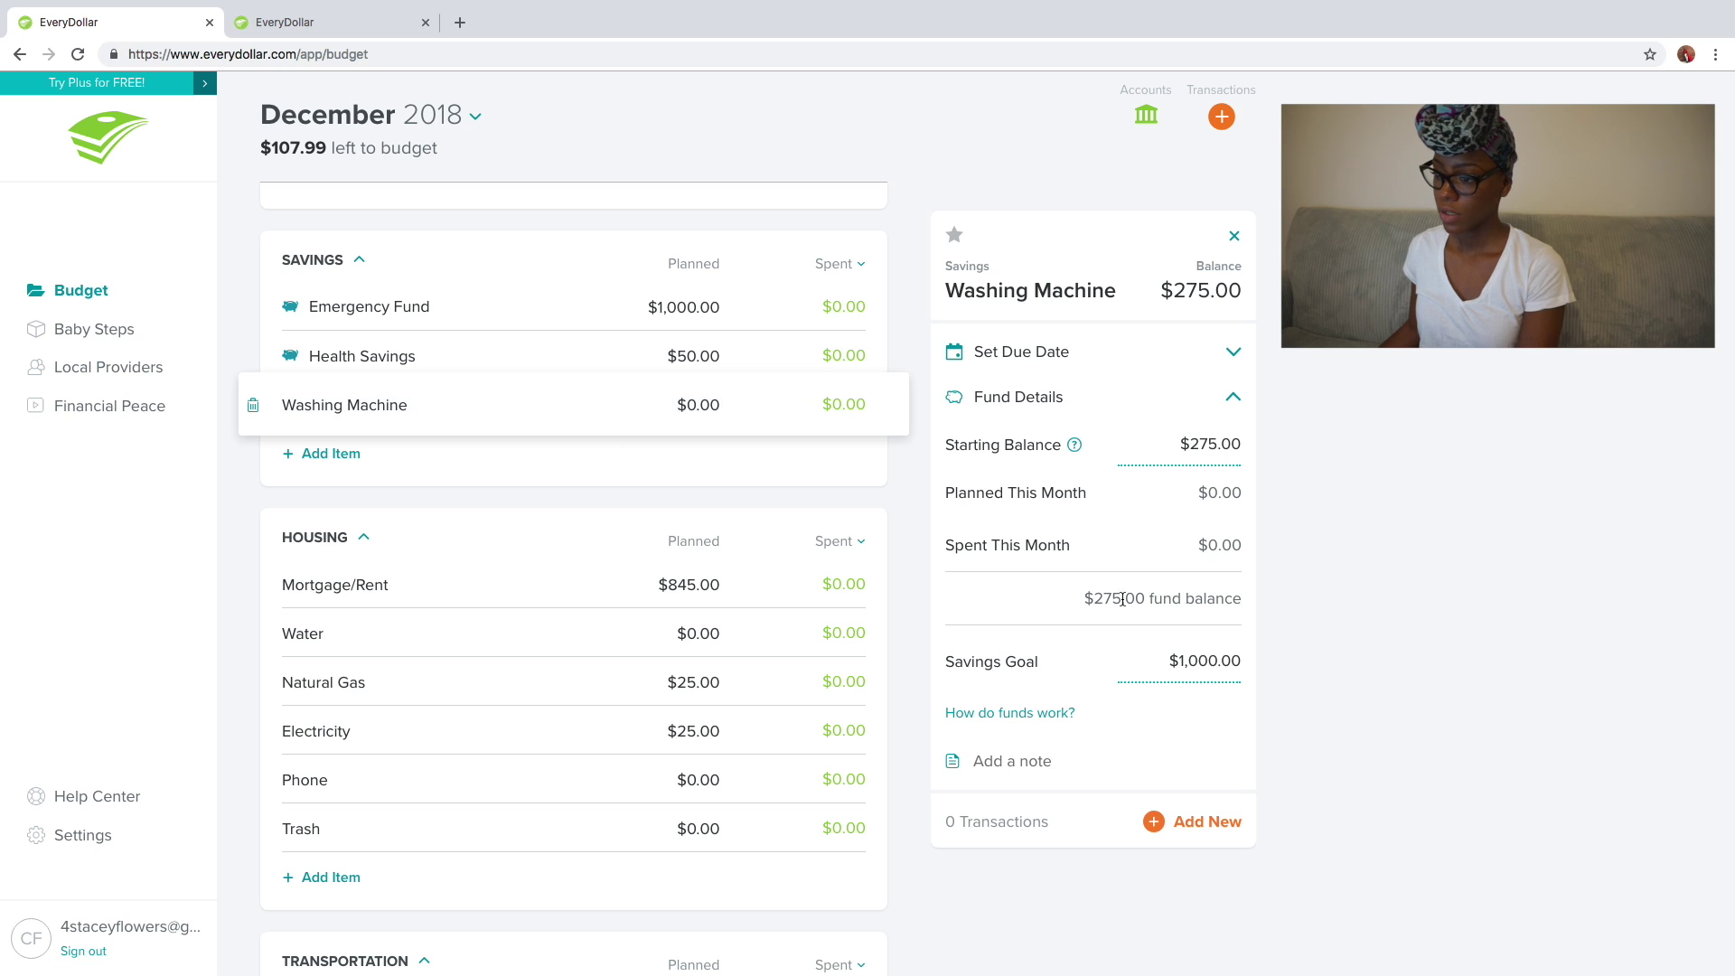
- Review the Washing Machine item's fund details and close them to return to the budget overview
click(887, 451)
click(610, 409)
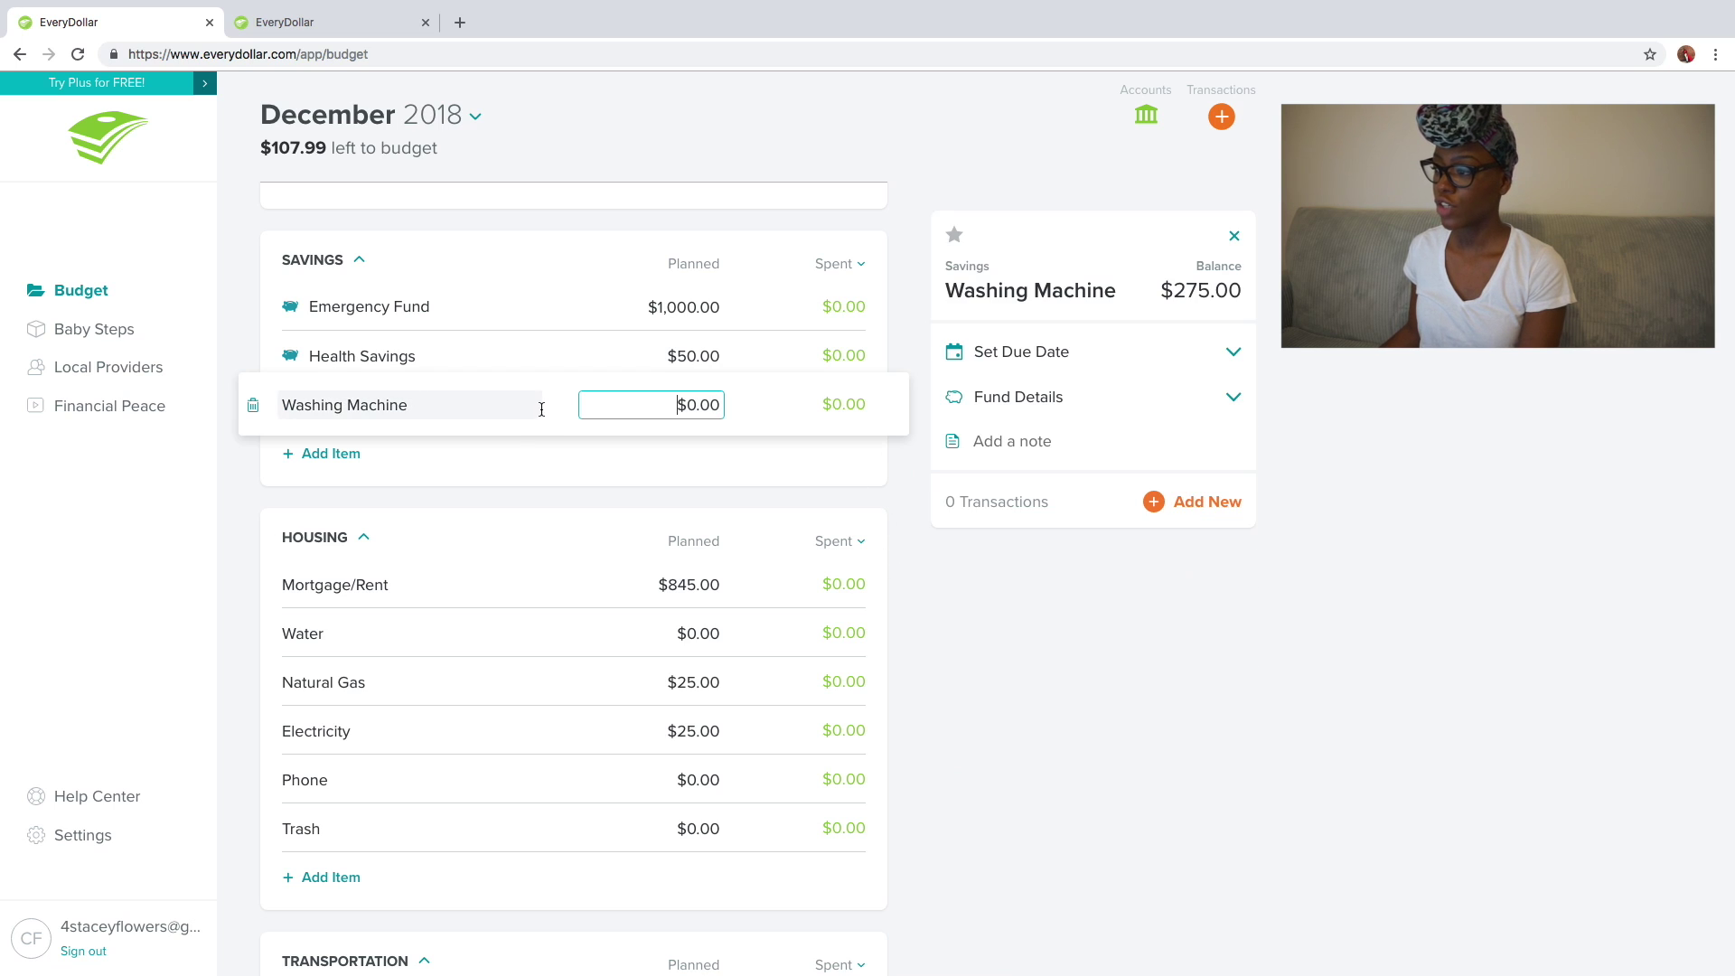
click(1017, 397)
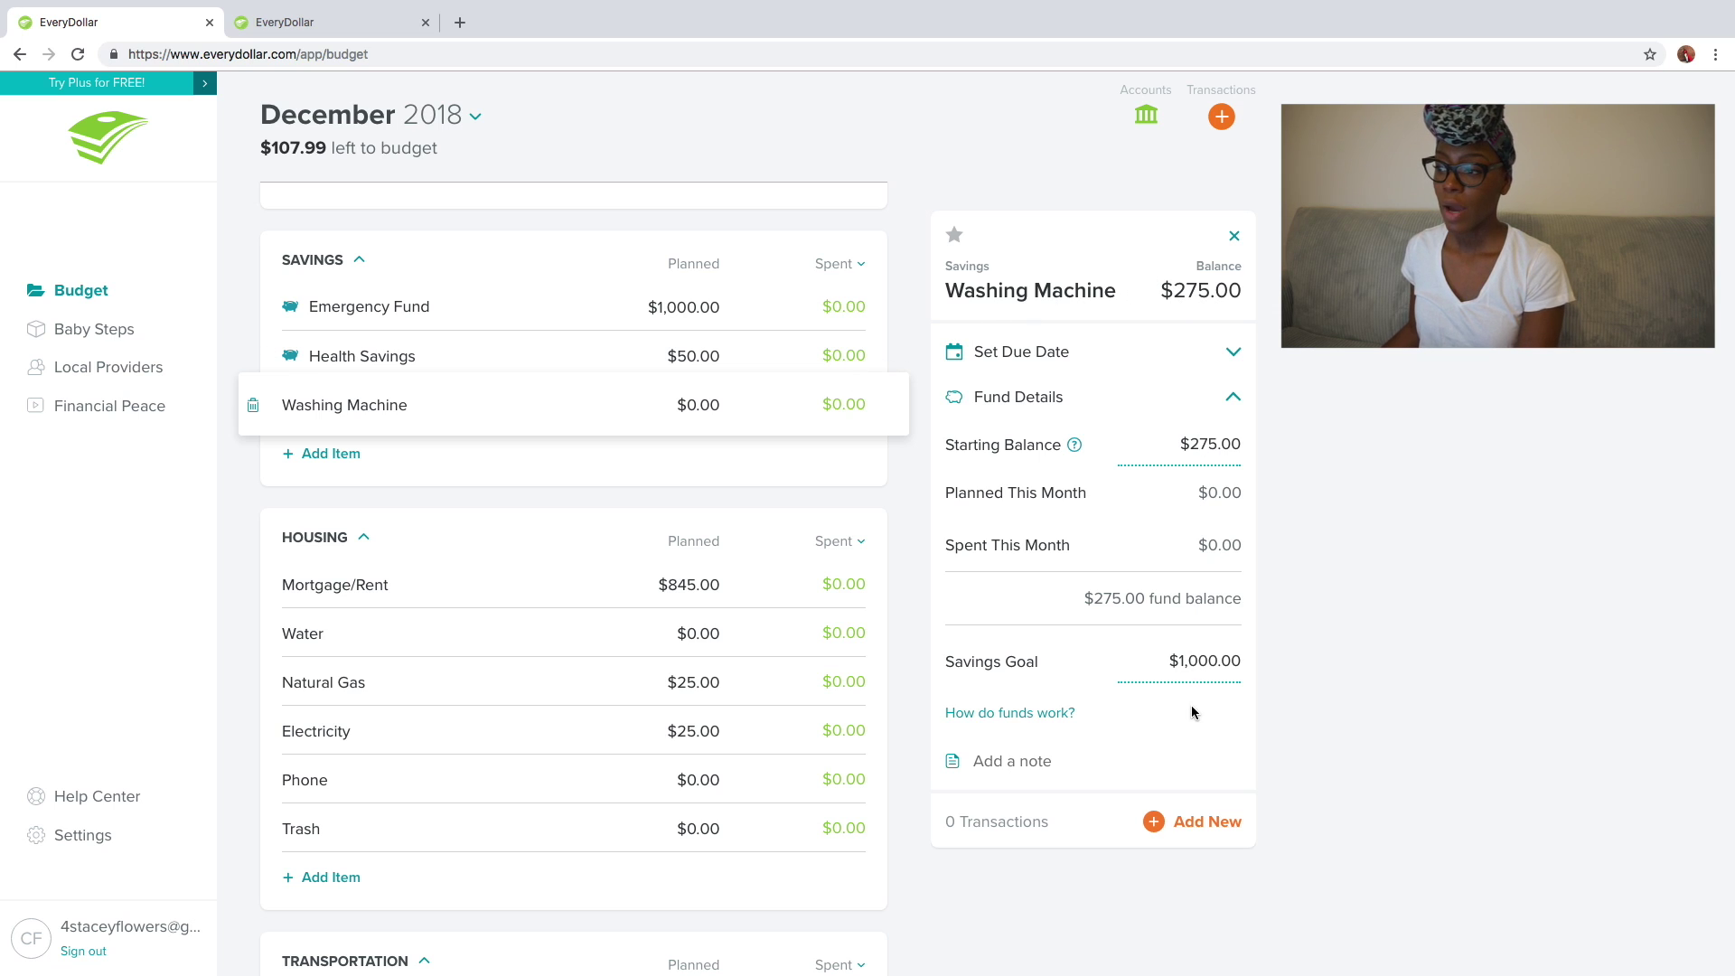
click(854, 499)
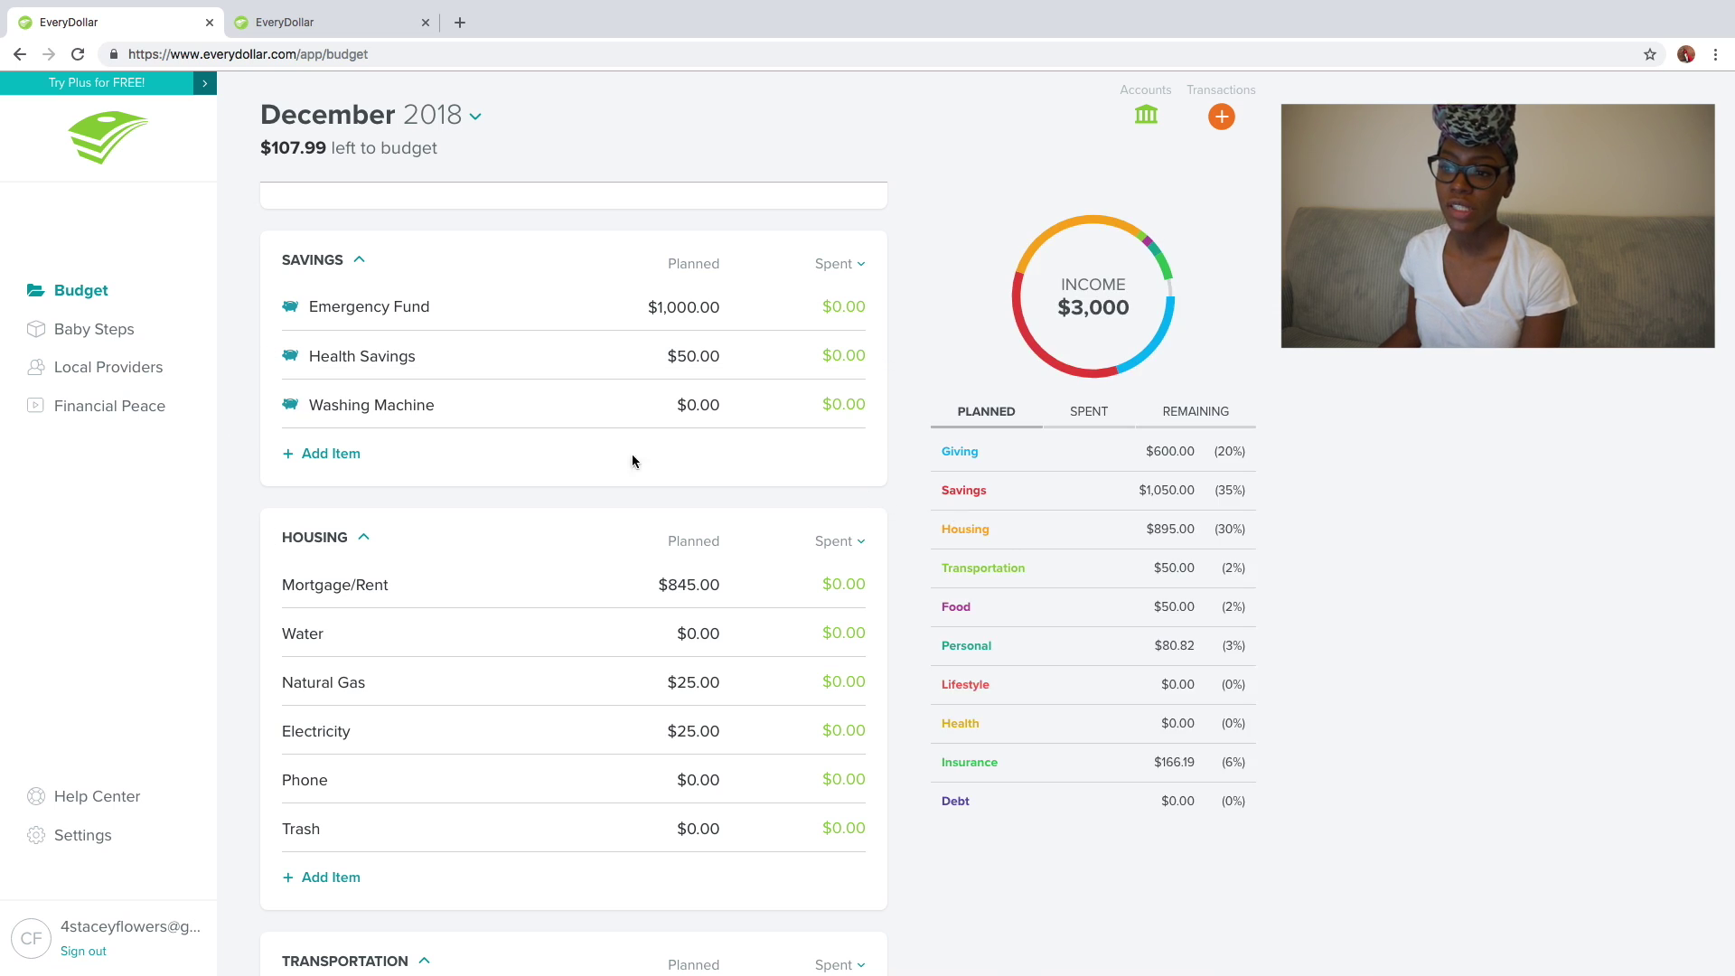
- View the Baby Steps progress page and return to the December budget
click(96, 331)
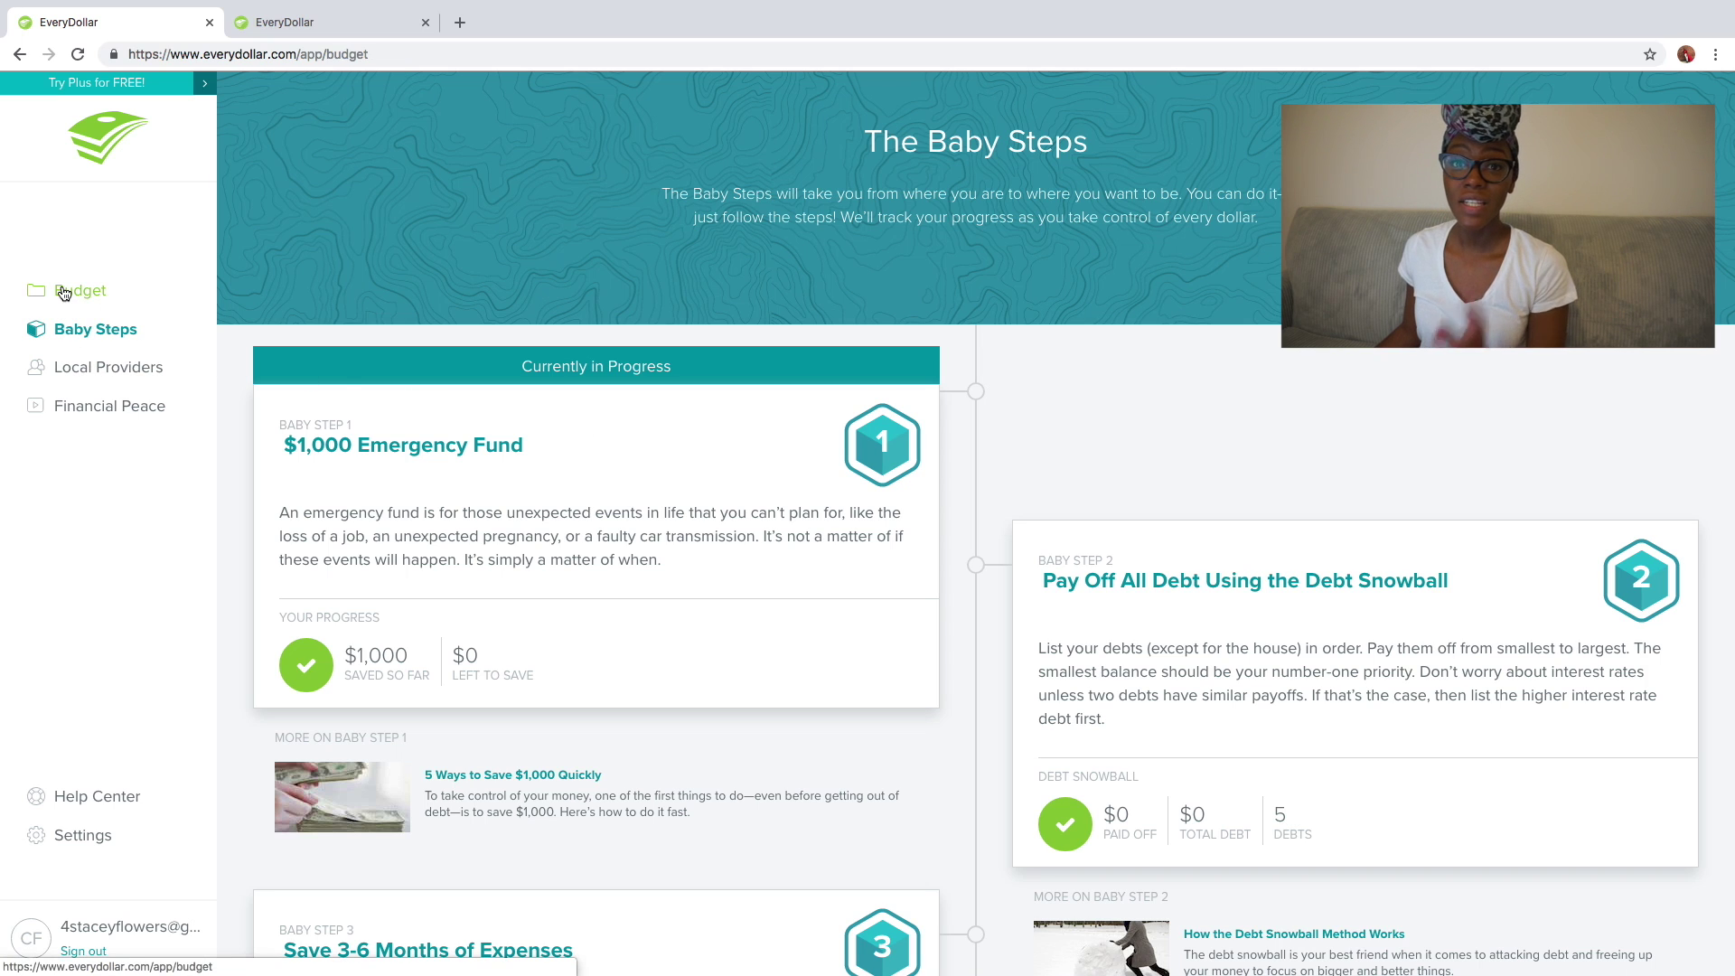
click(63, 293)
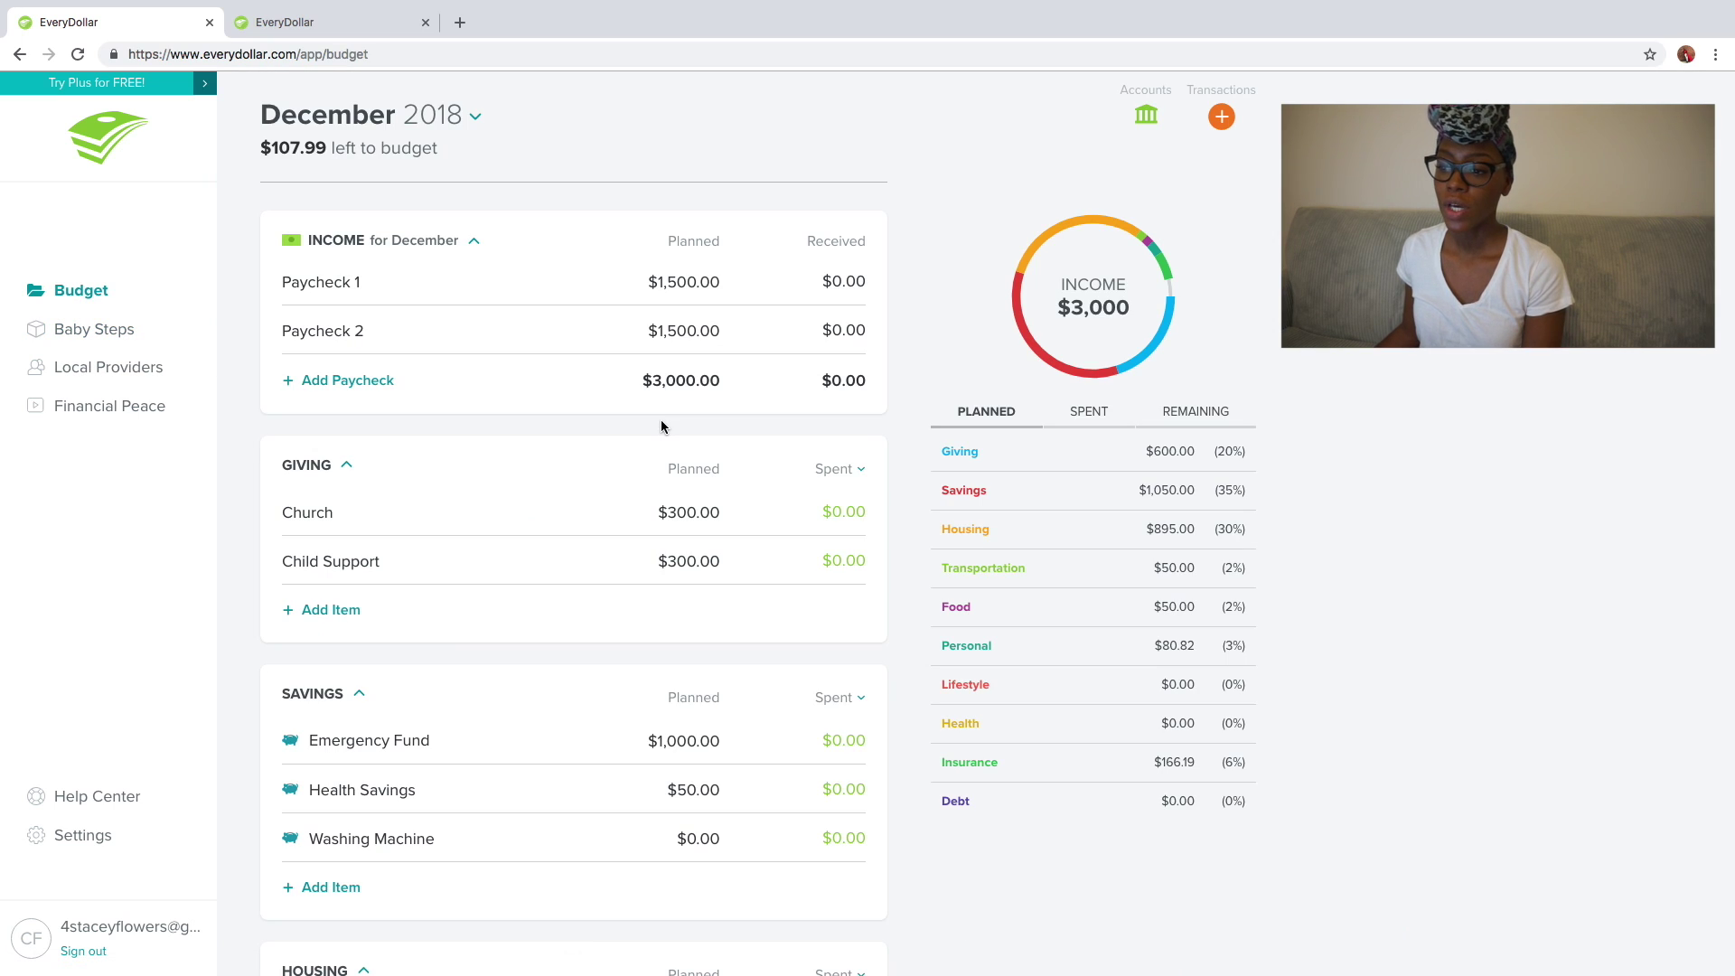
- Open the details of the Credit Card item in the Debt category and look at its due date calendar
scroll(661, 427, down, 15)
scroll(660, 427, down, 15)
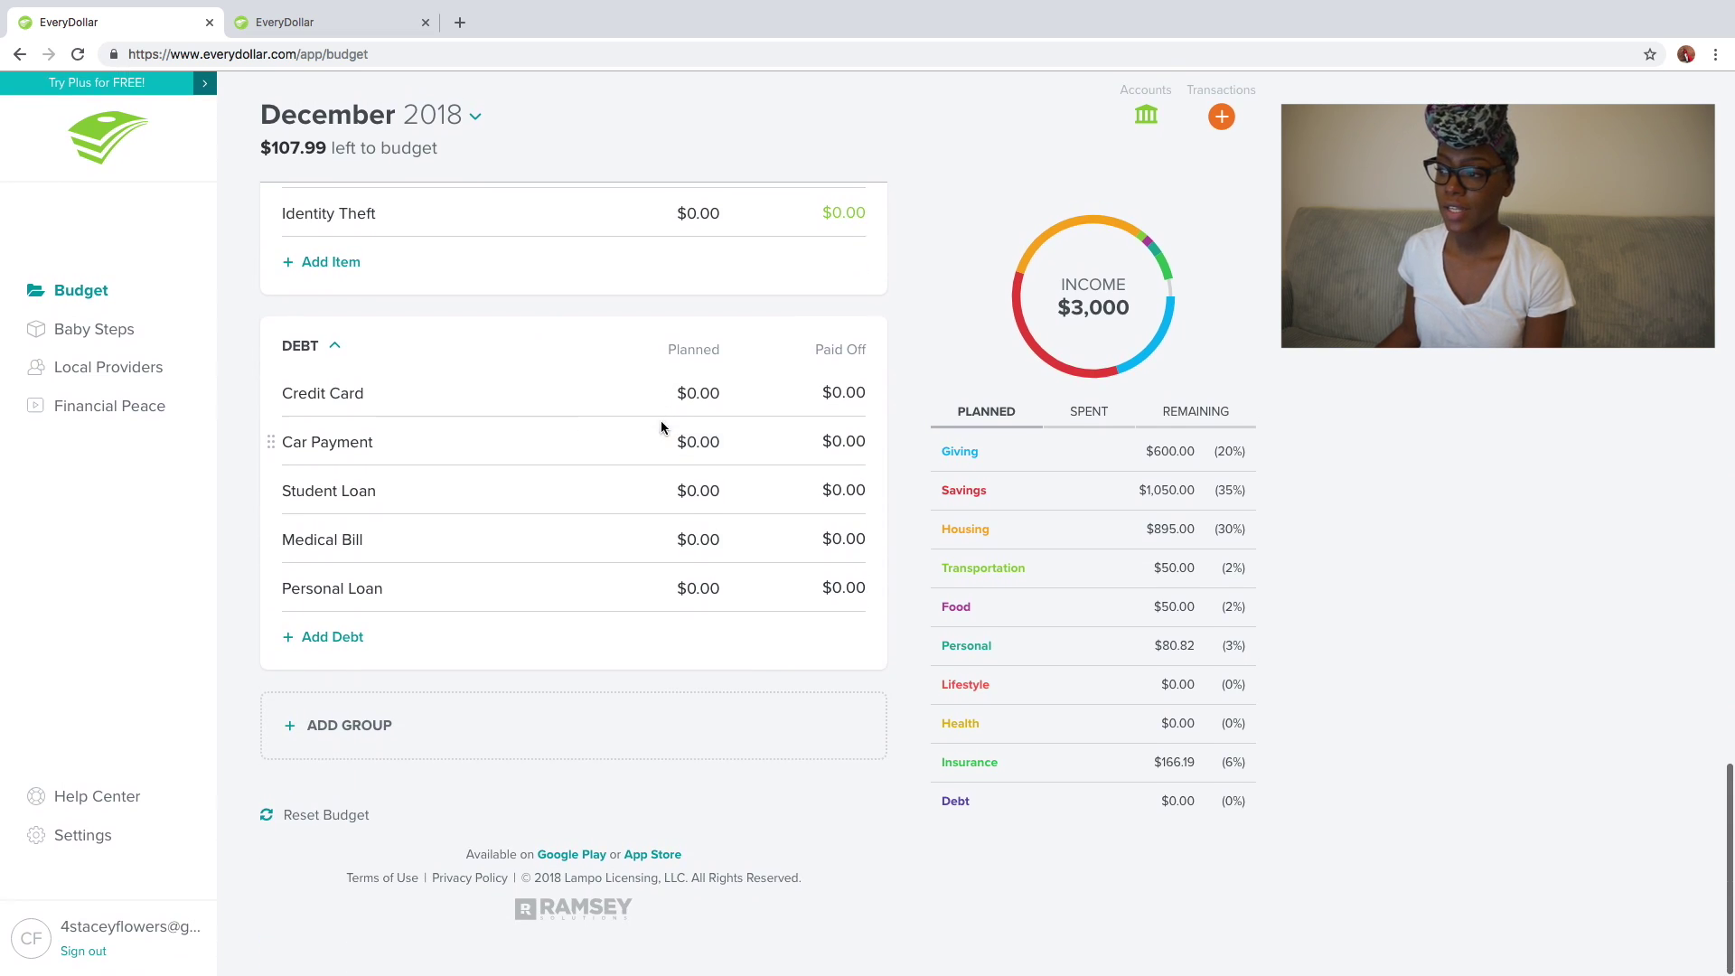
click(463, 400)
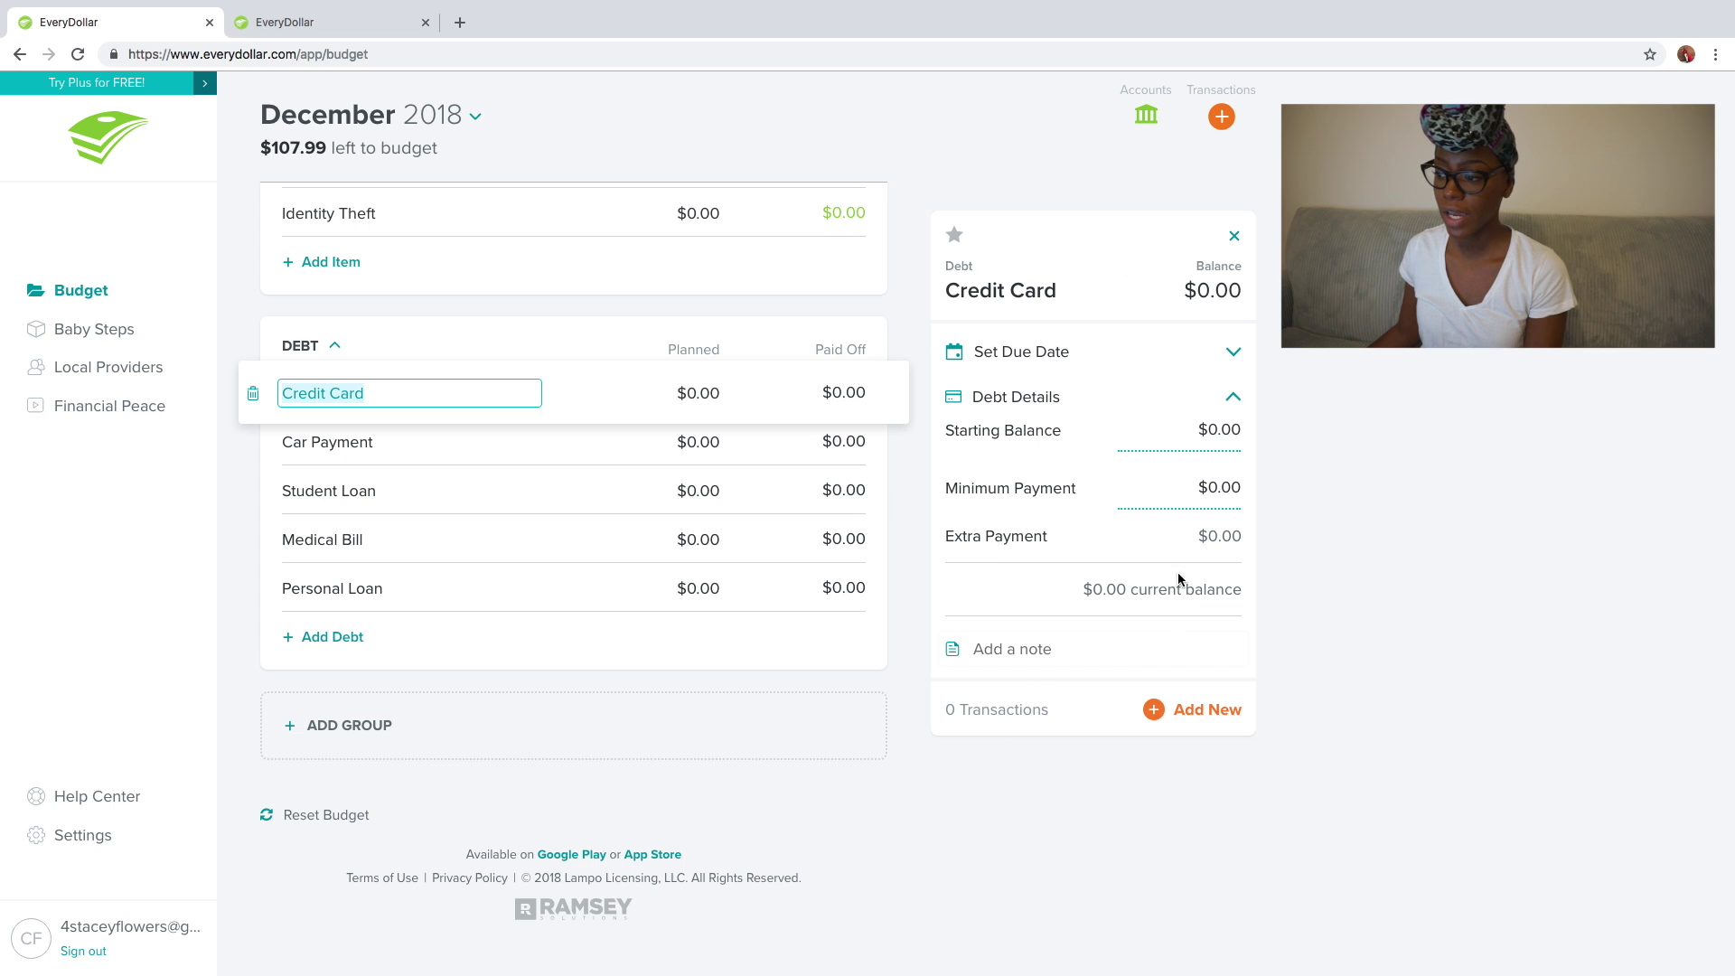
click(1011, 354)
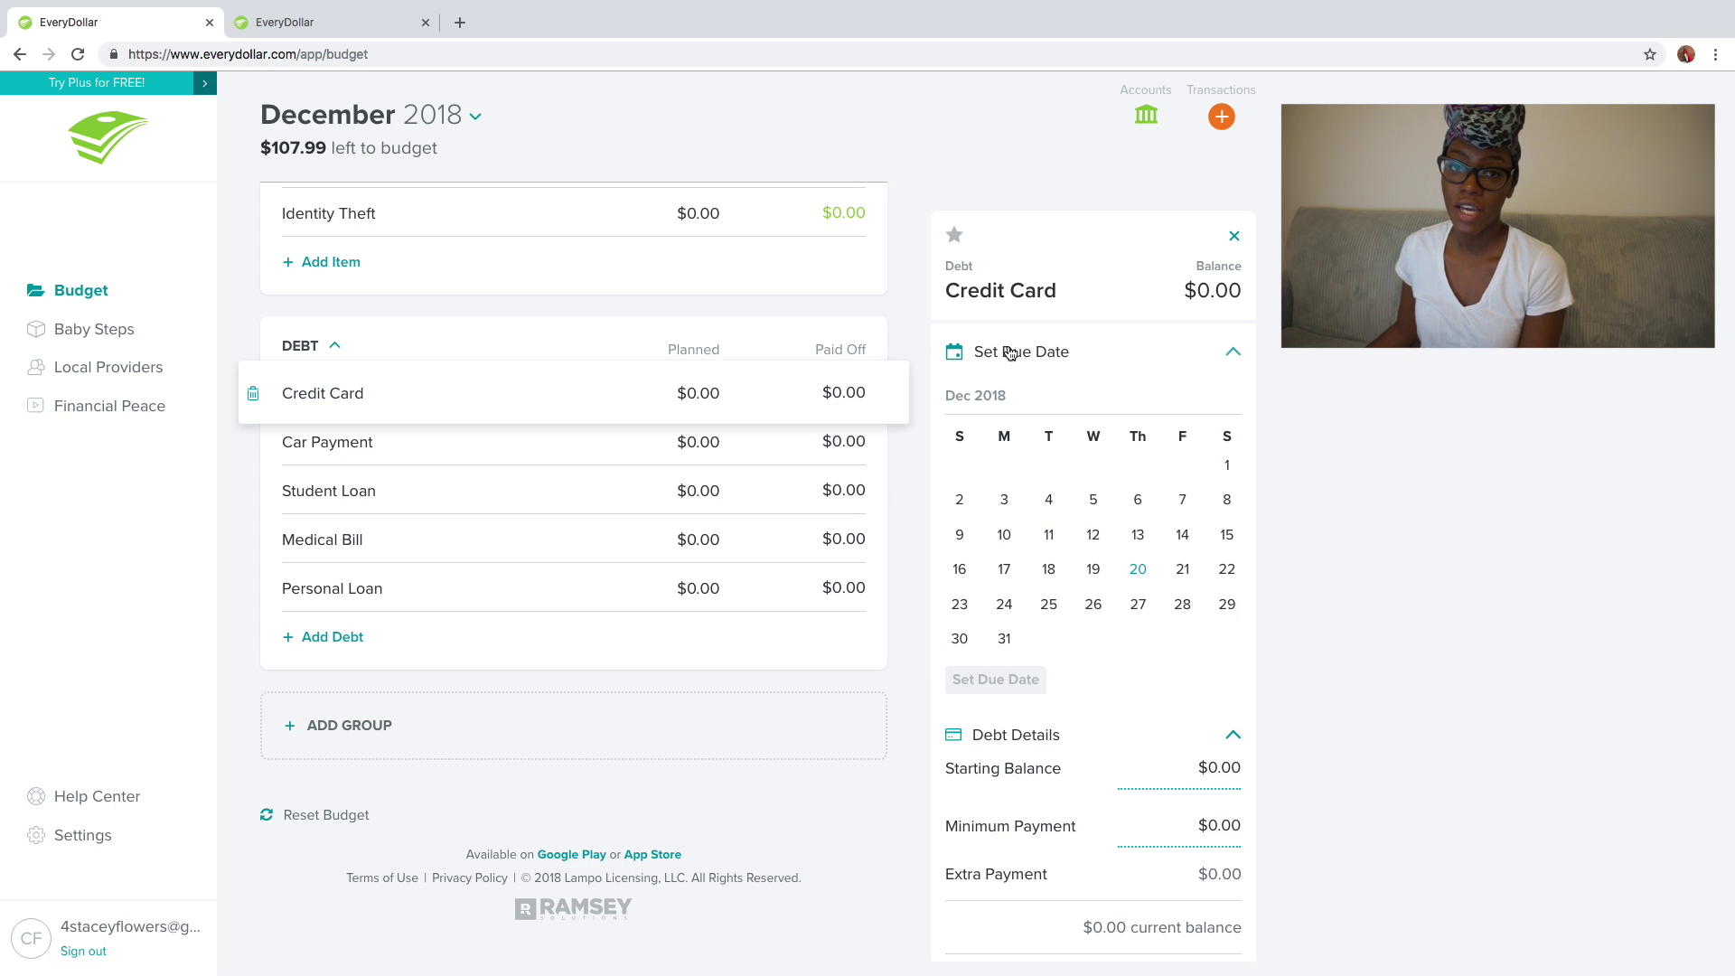
click(1011, 354)
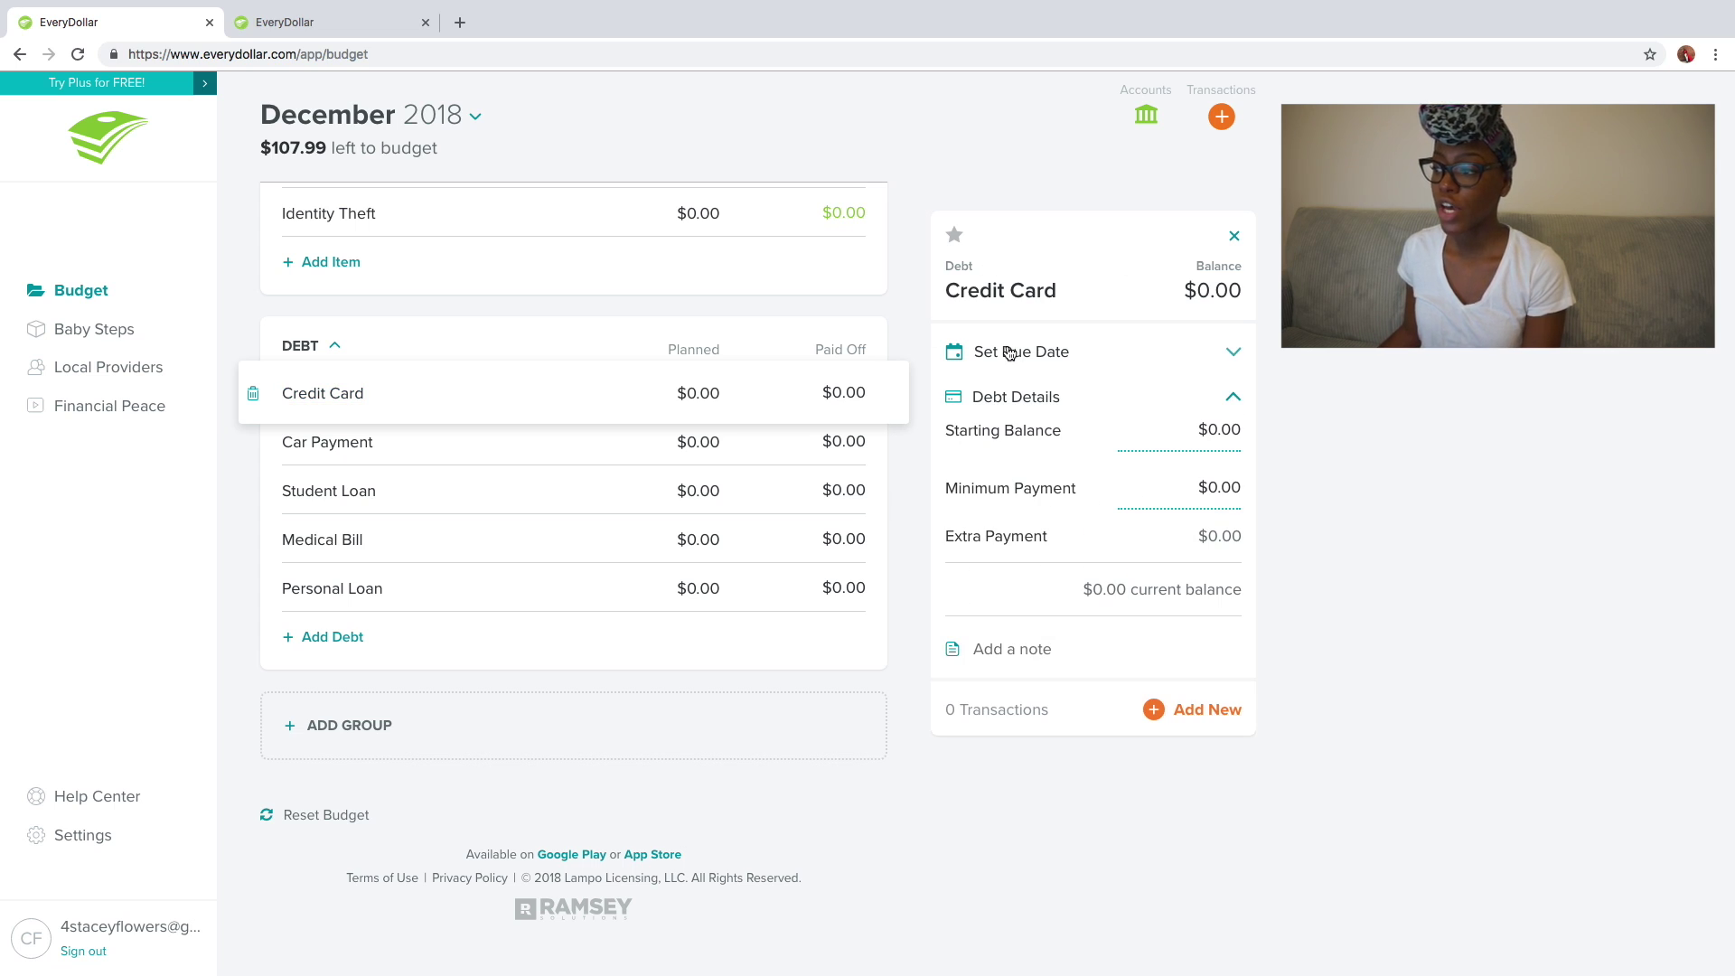
- Set the Credit Card debt's starting balance to $5,000 and its minimum payment to $50, and save the debt details
click(1216, 435)
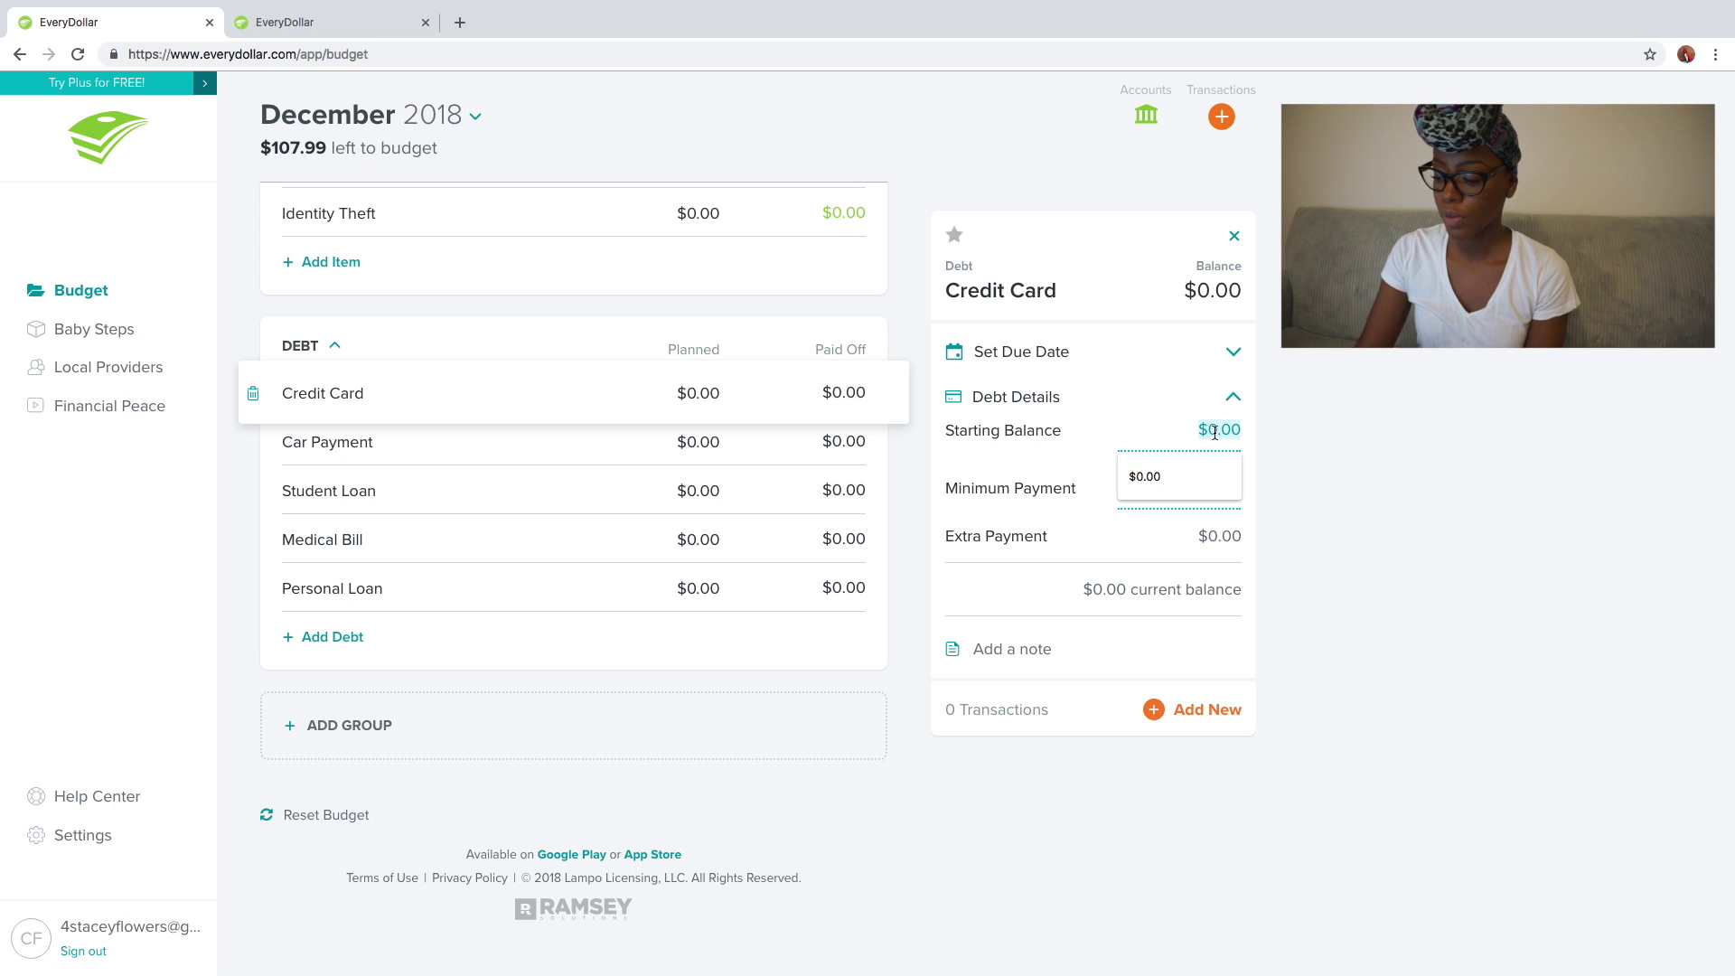
text(5000)
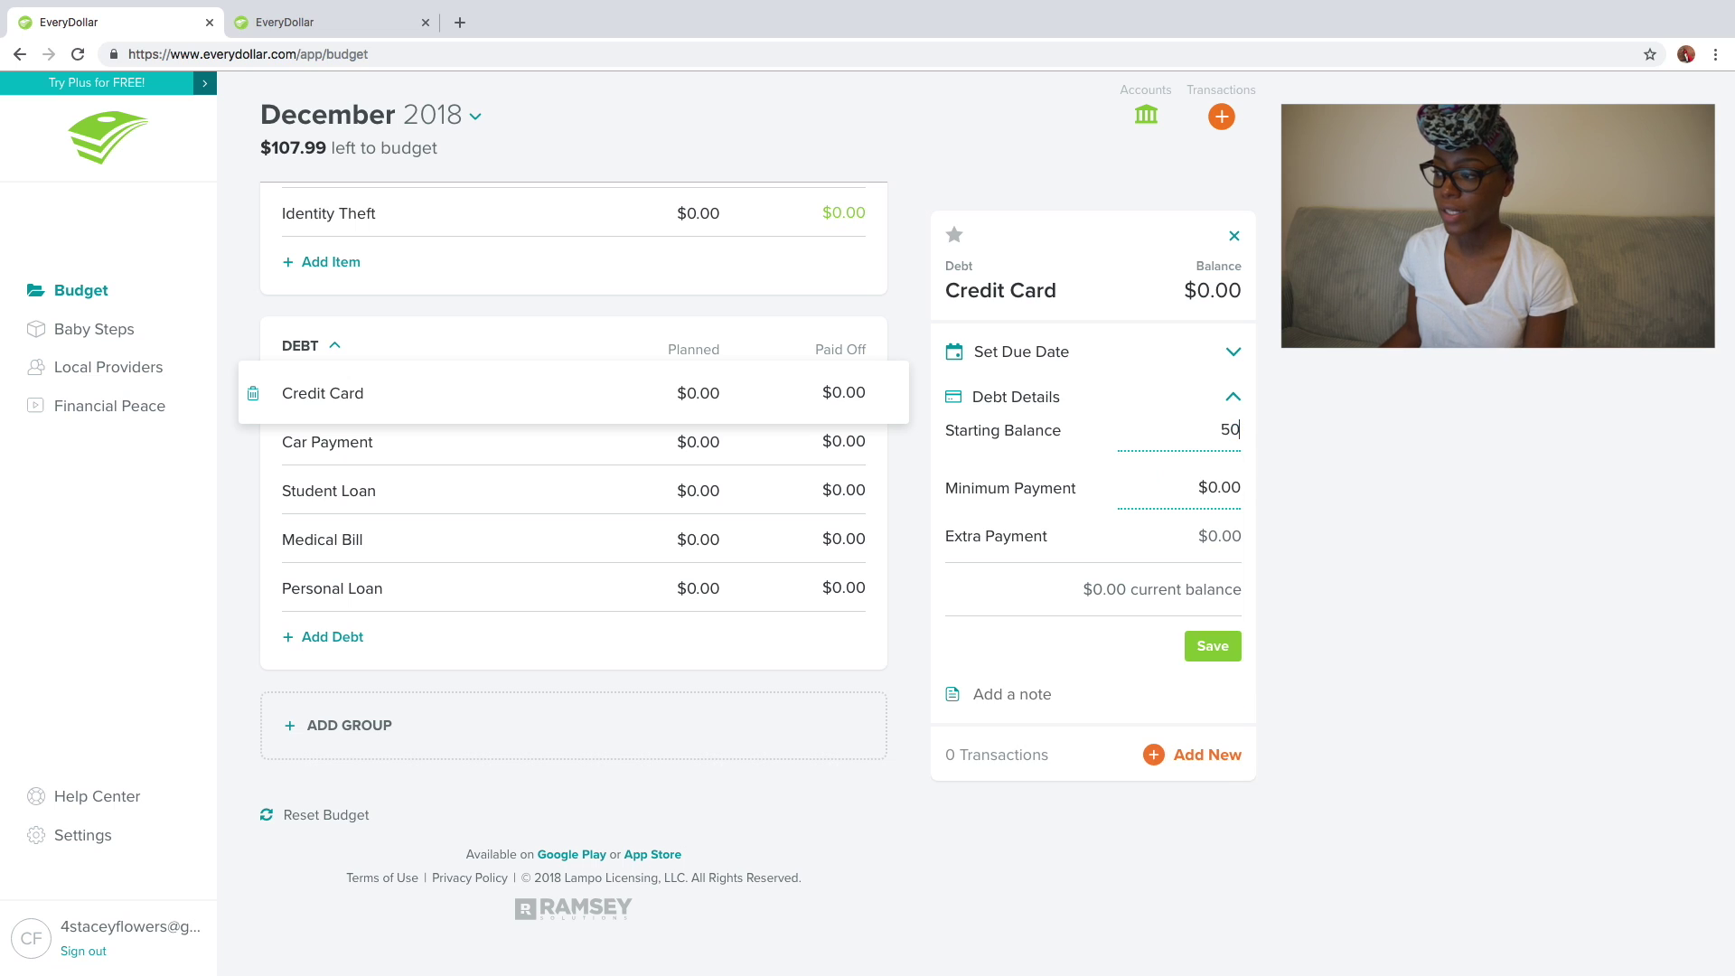
click(1224, 489)
text(50)
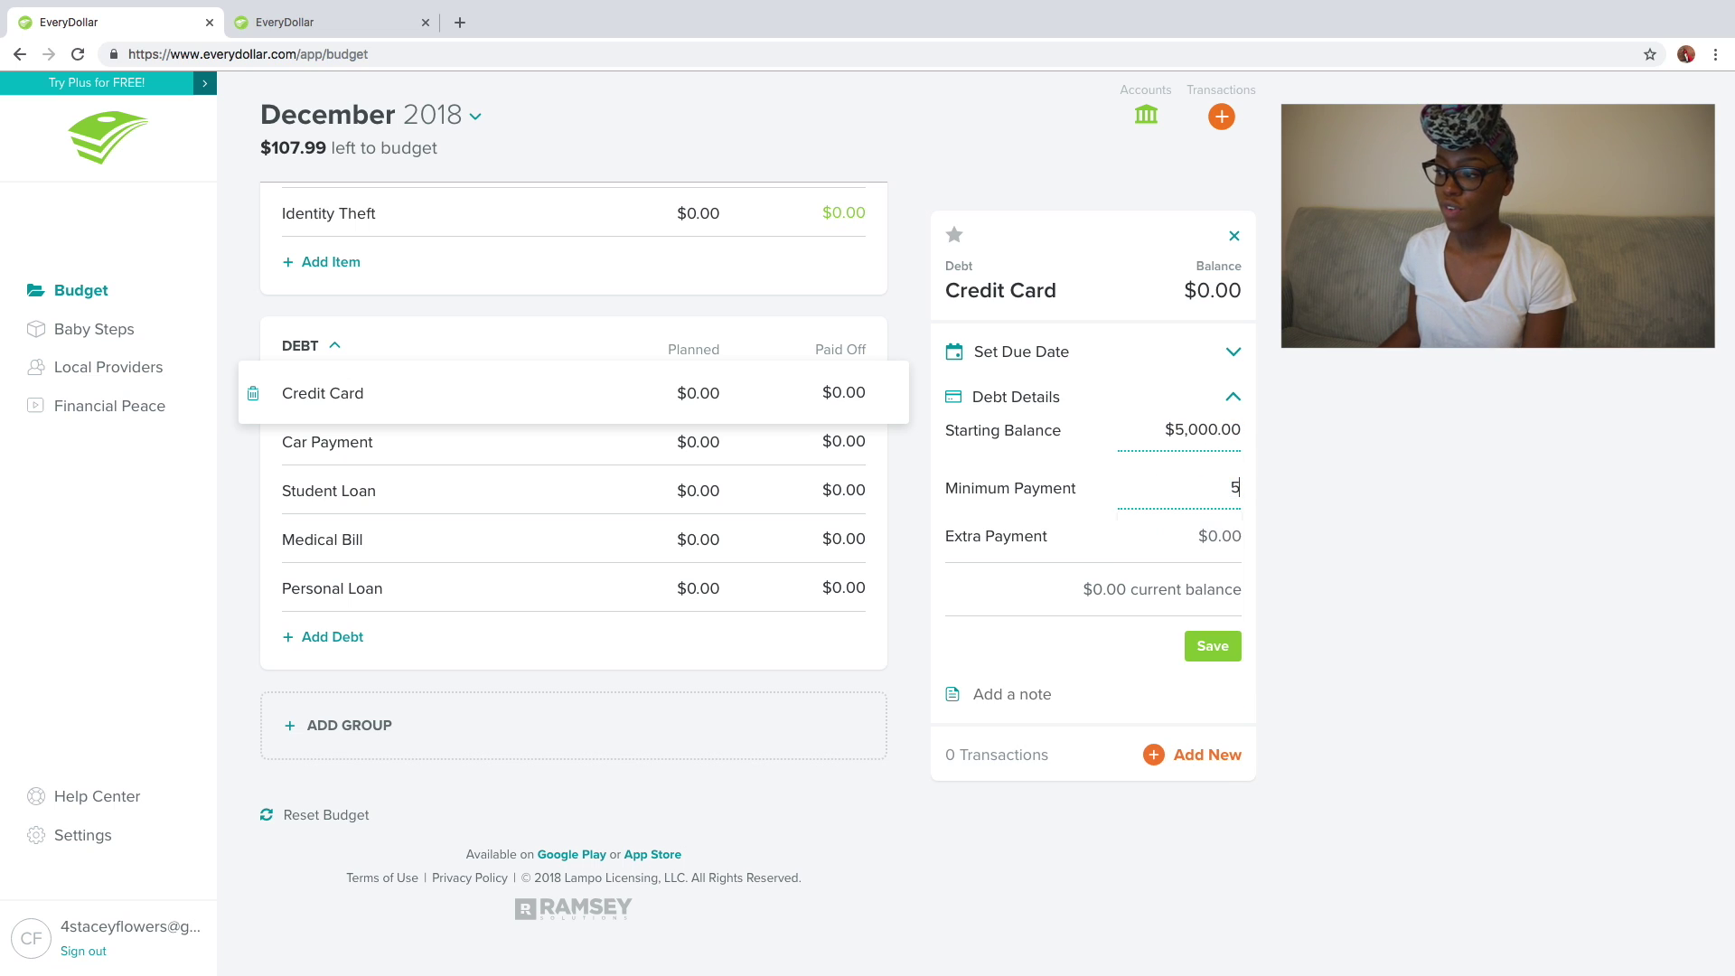
click(1203, 536)
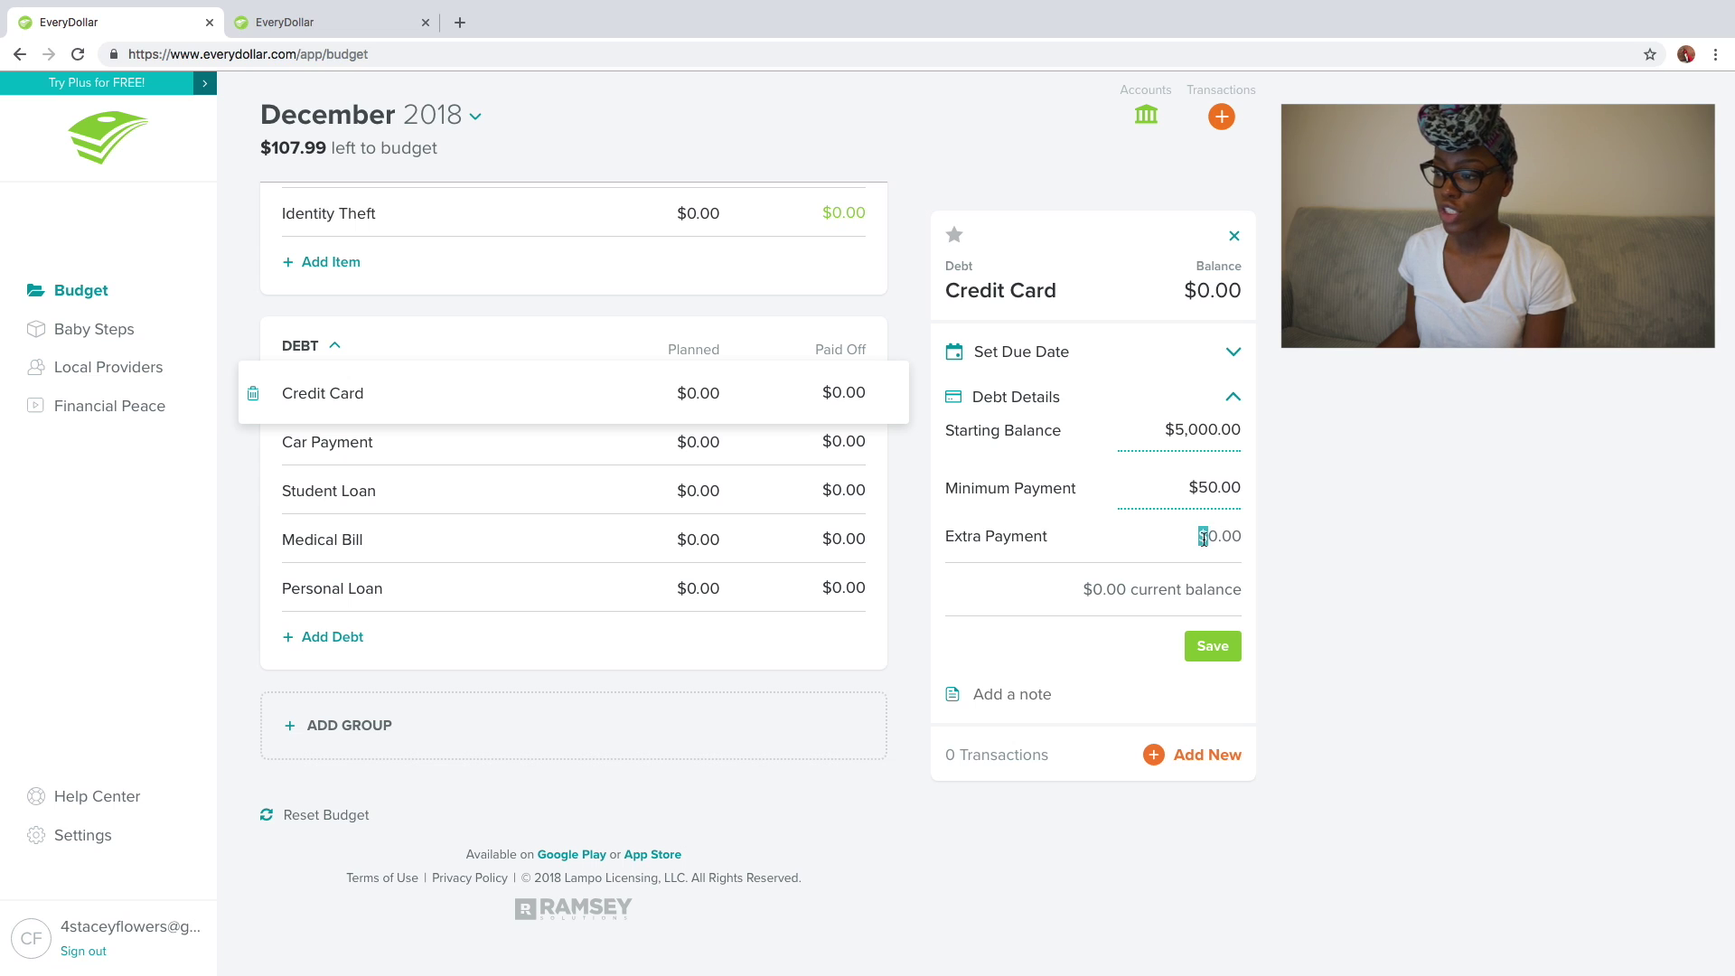
click(1212, 645)
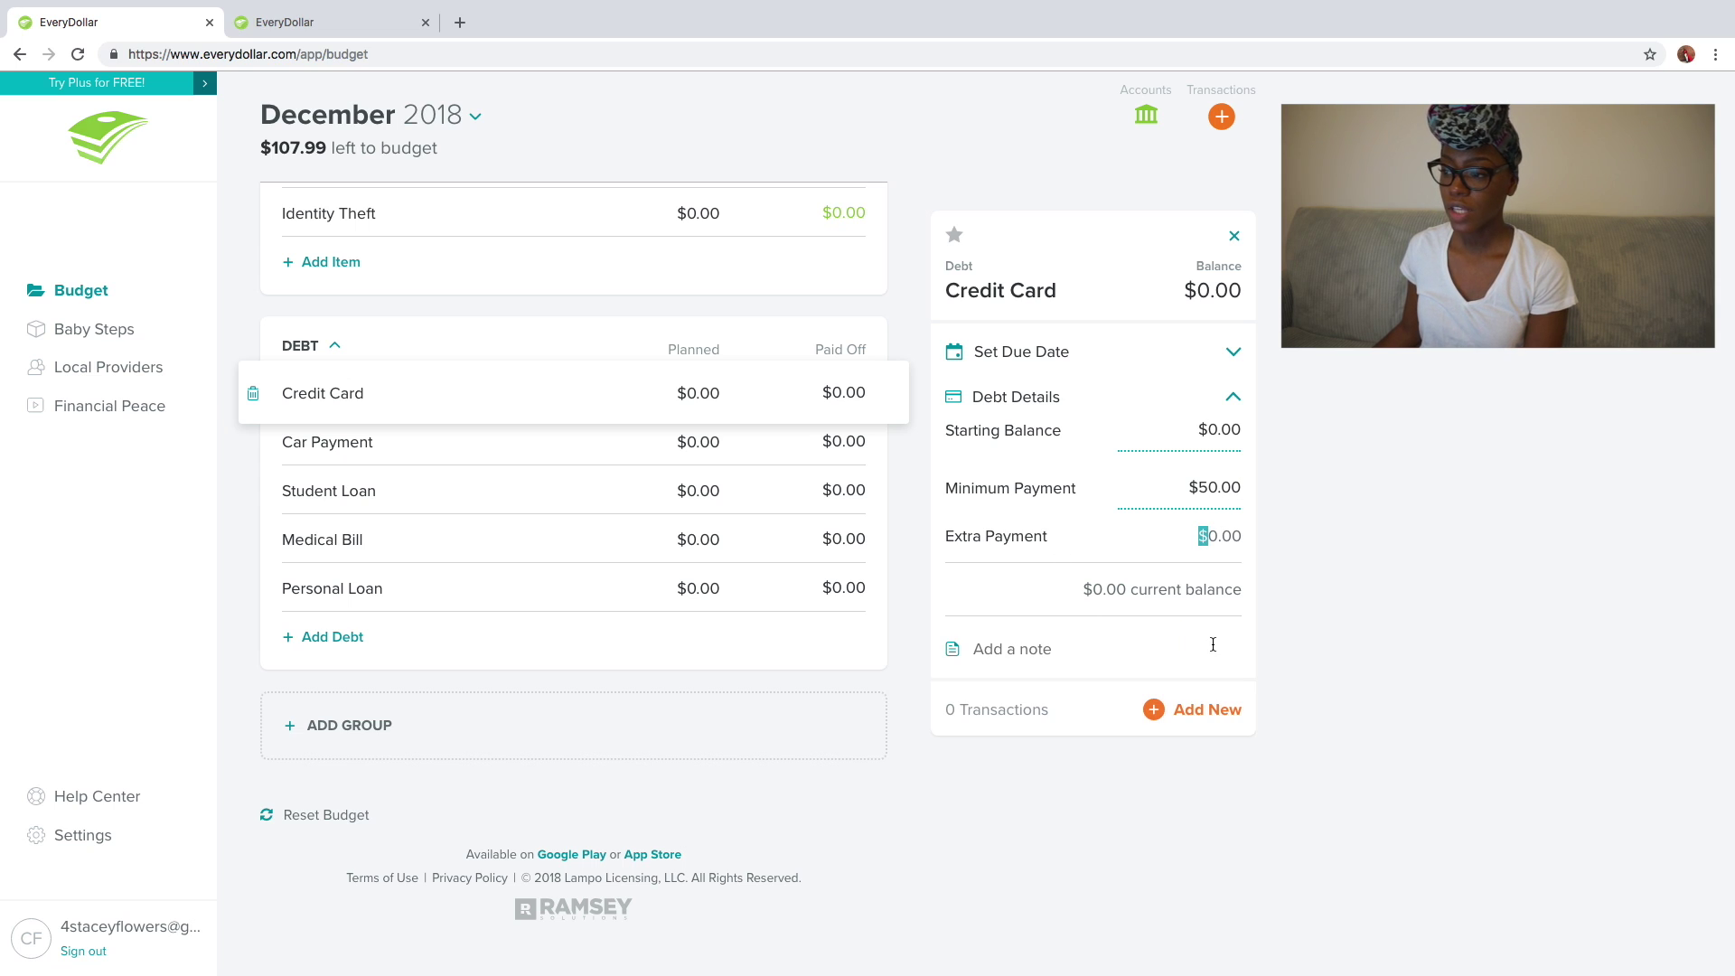
- Set the planned amount for the Credit Card item to $50
click(706, 398)
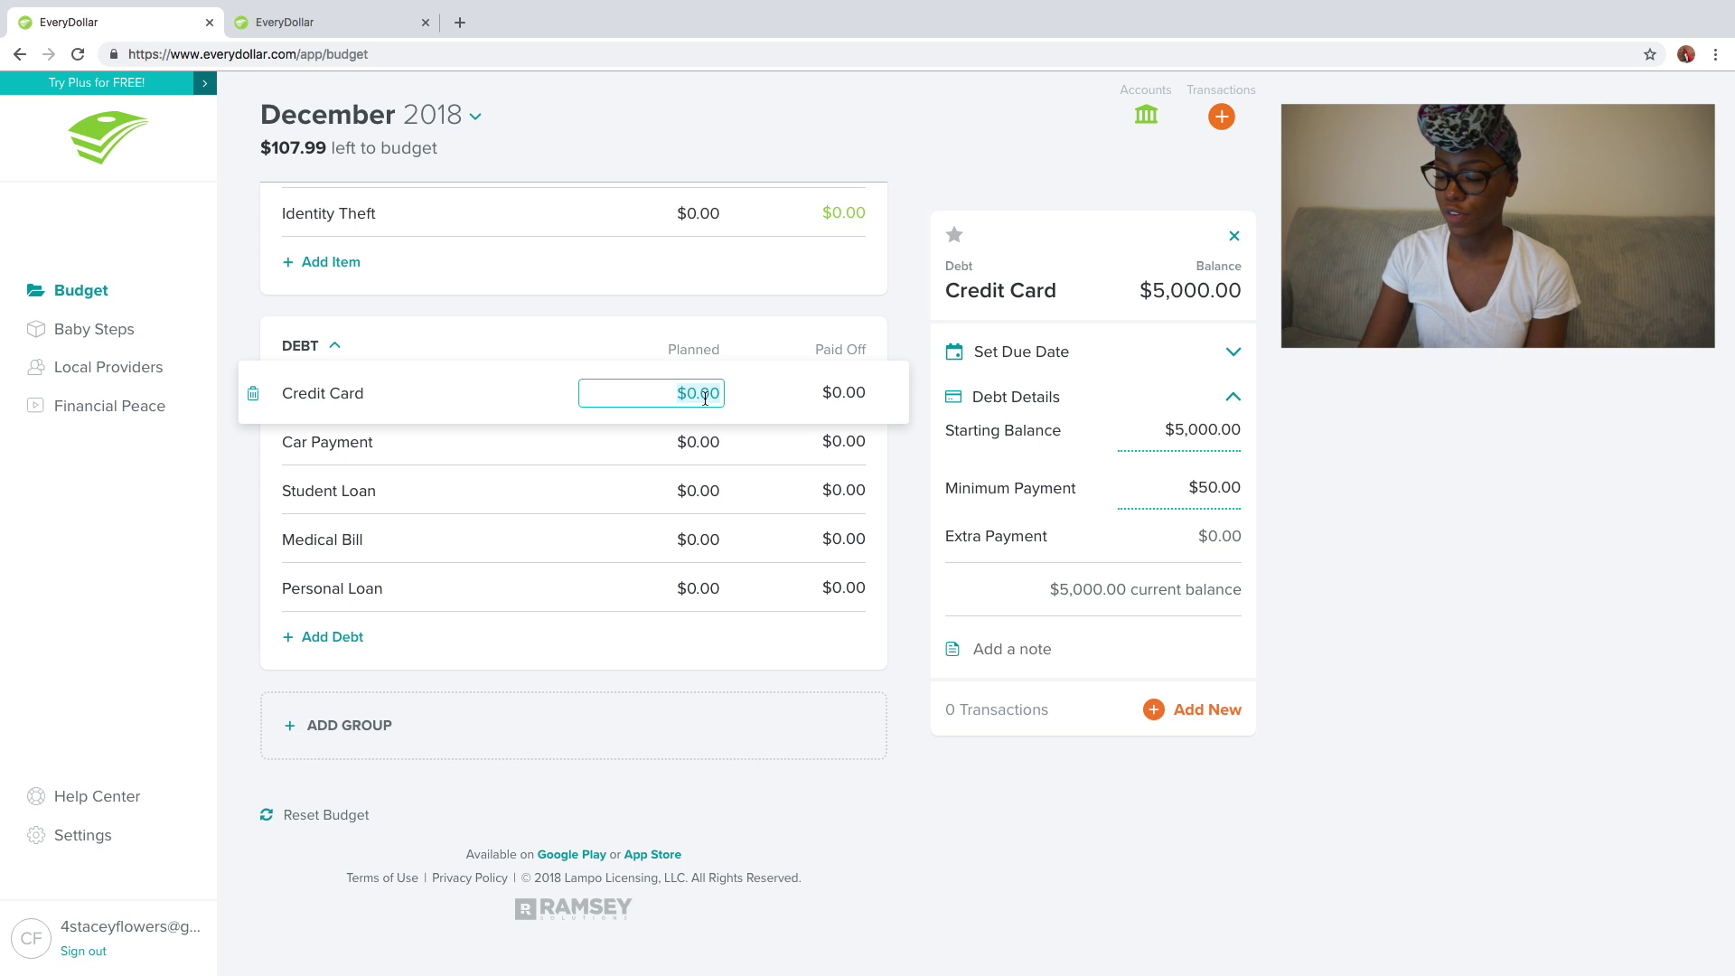
text(50)
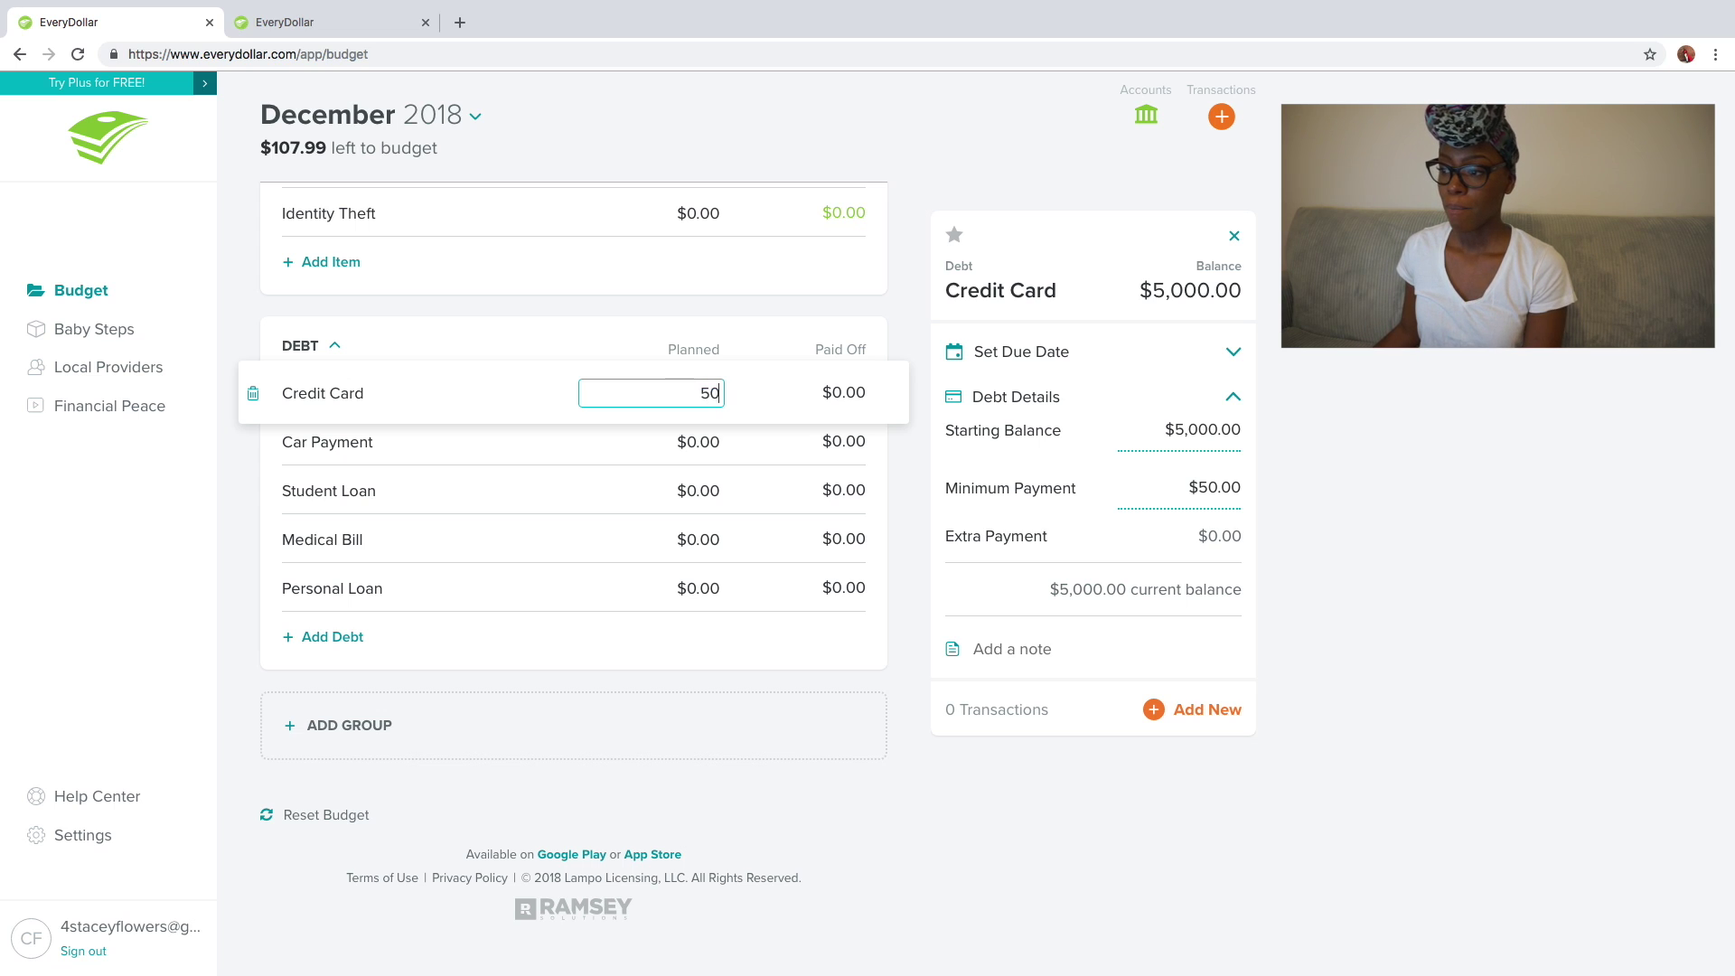
key(Return)
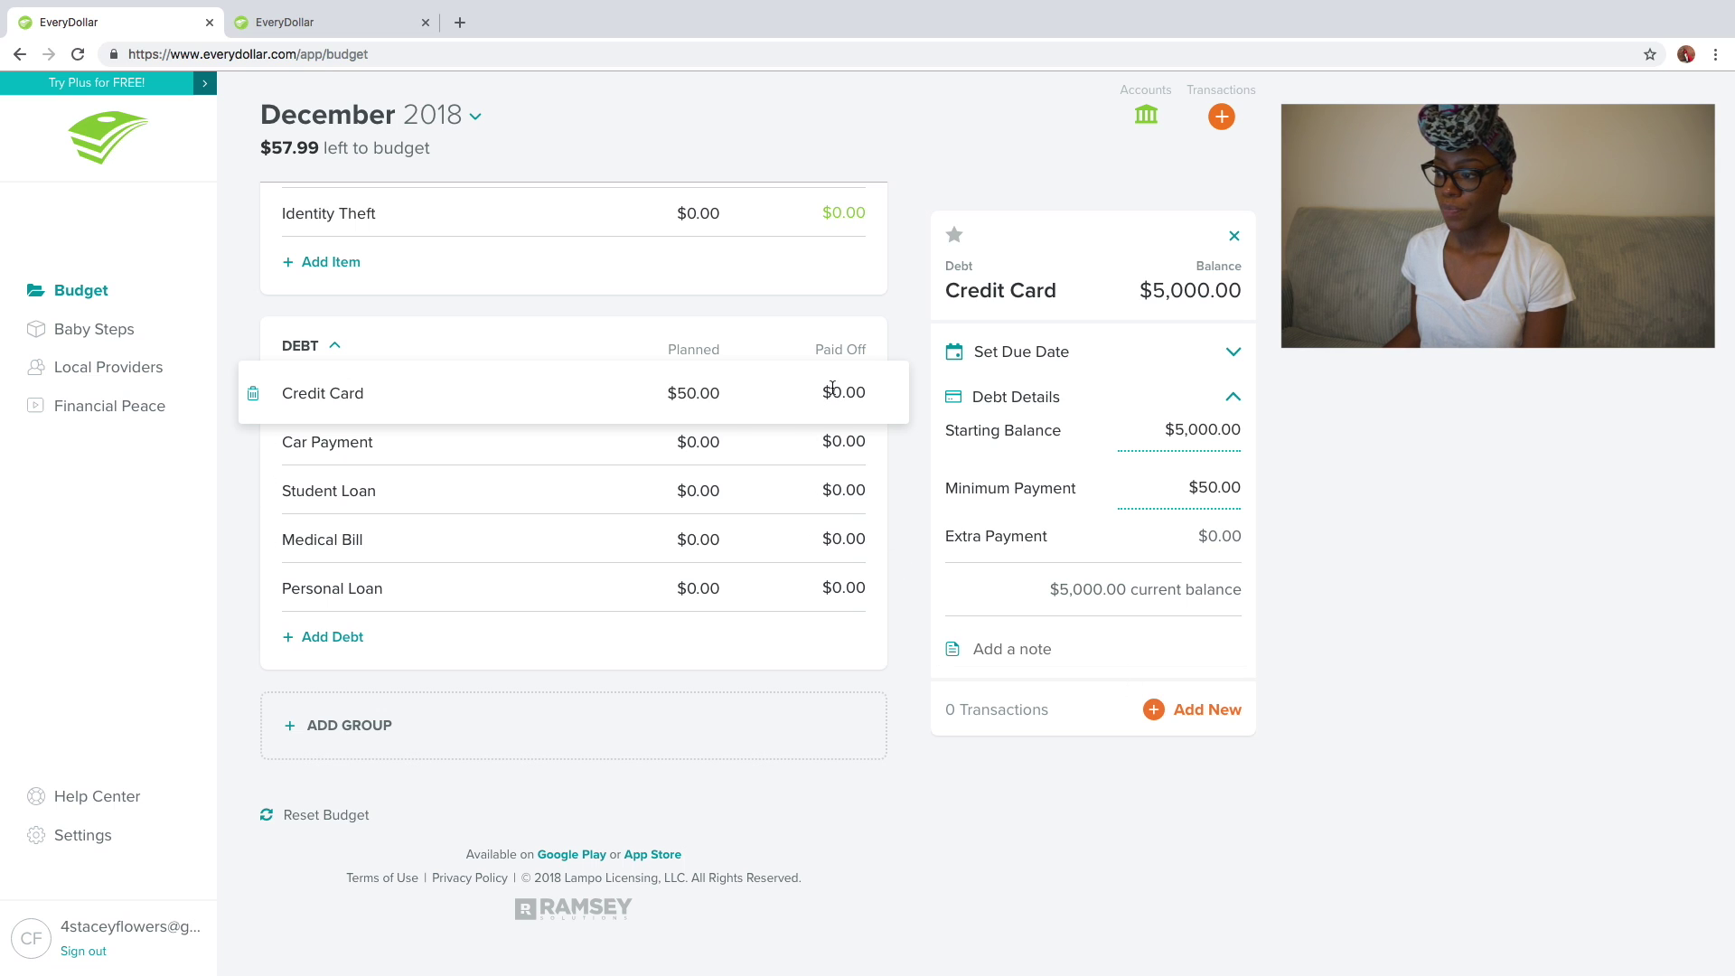
- Track a new $75 expense for the Credit Card debt and decline the Plus trial offer
click(1160, 717)
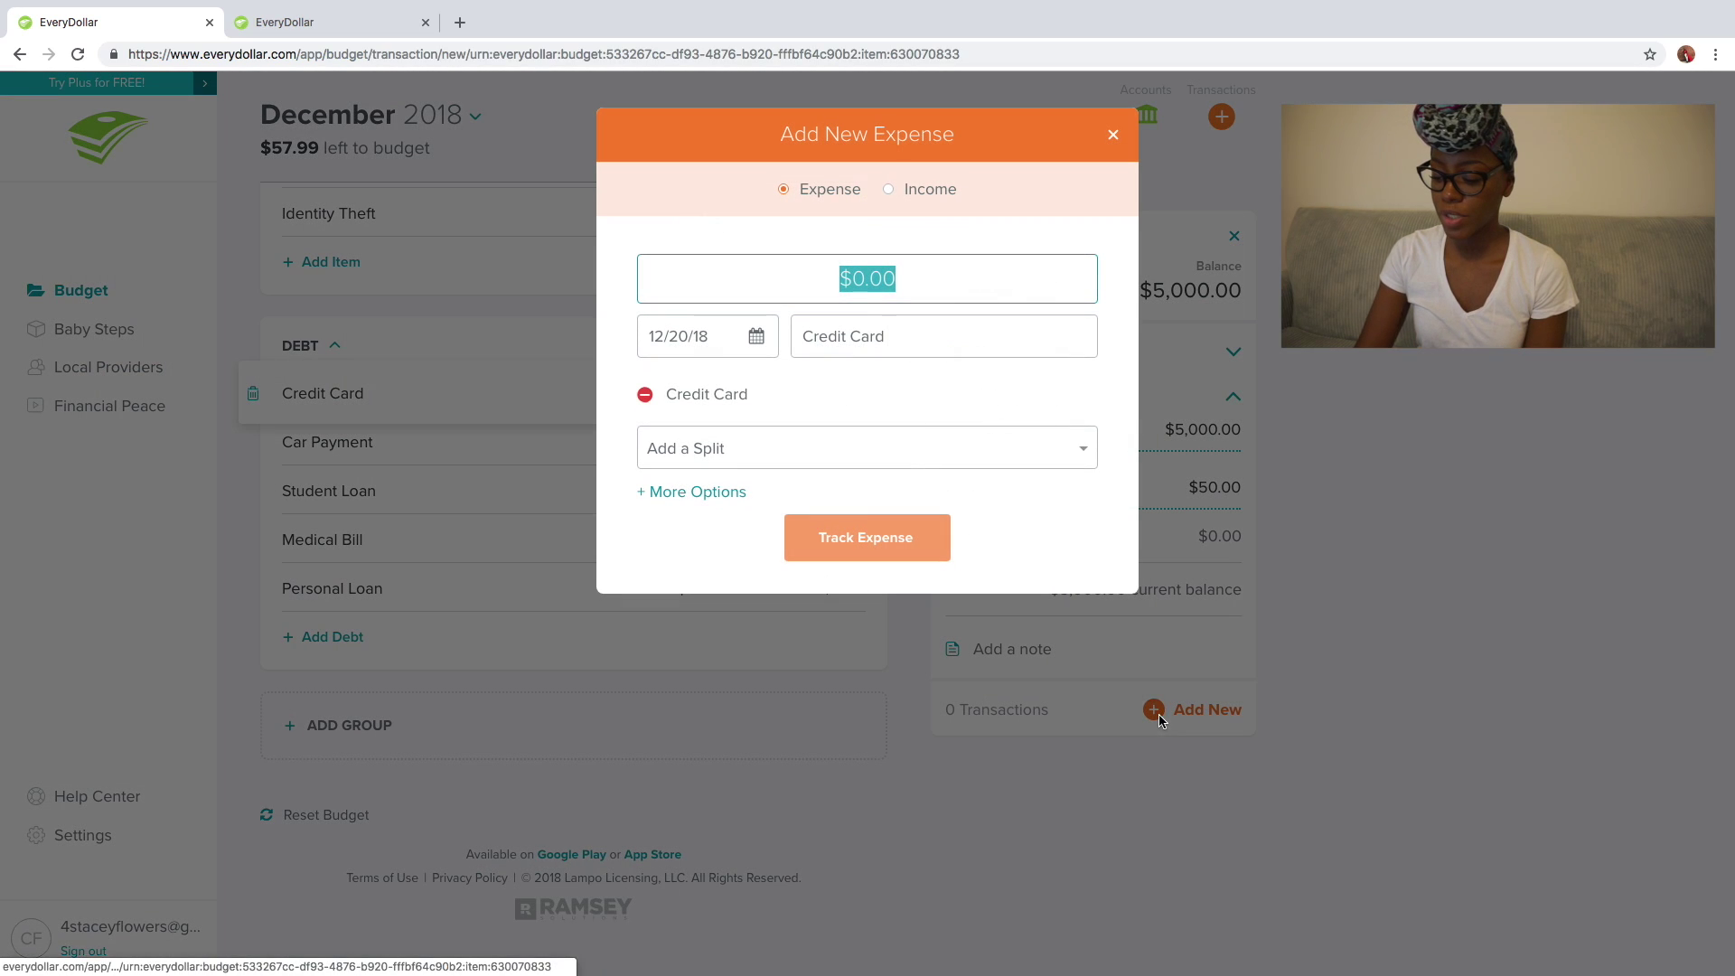
text(75)
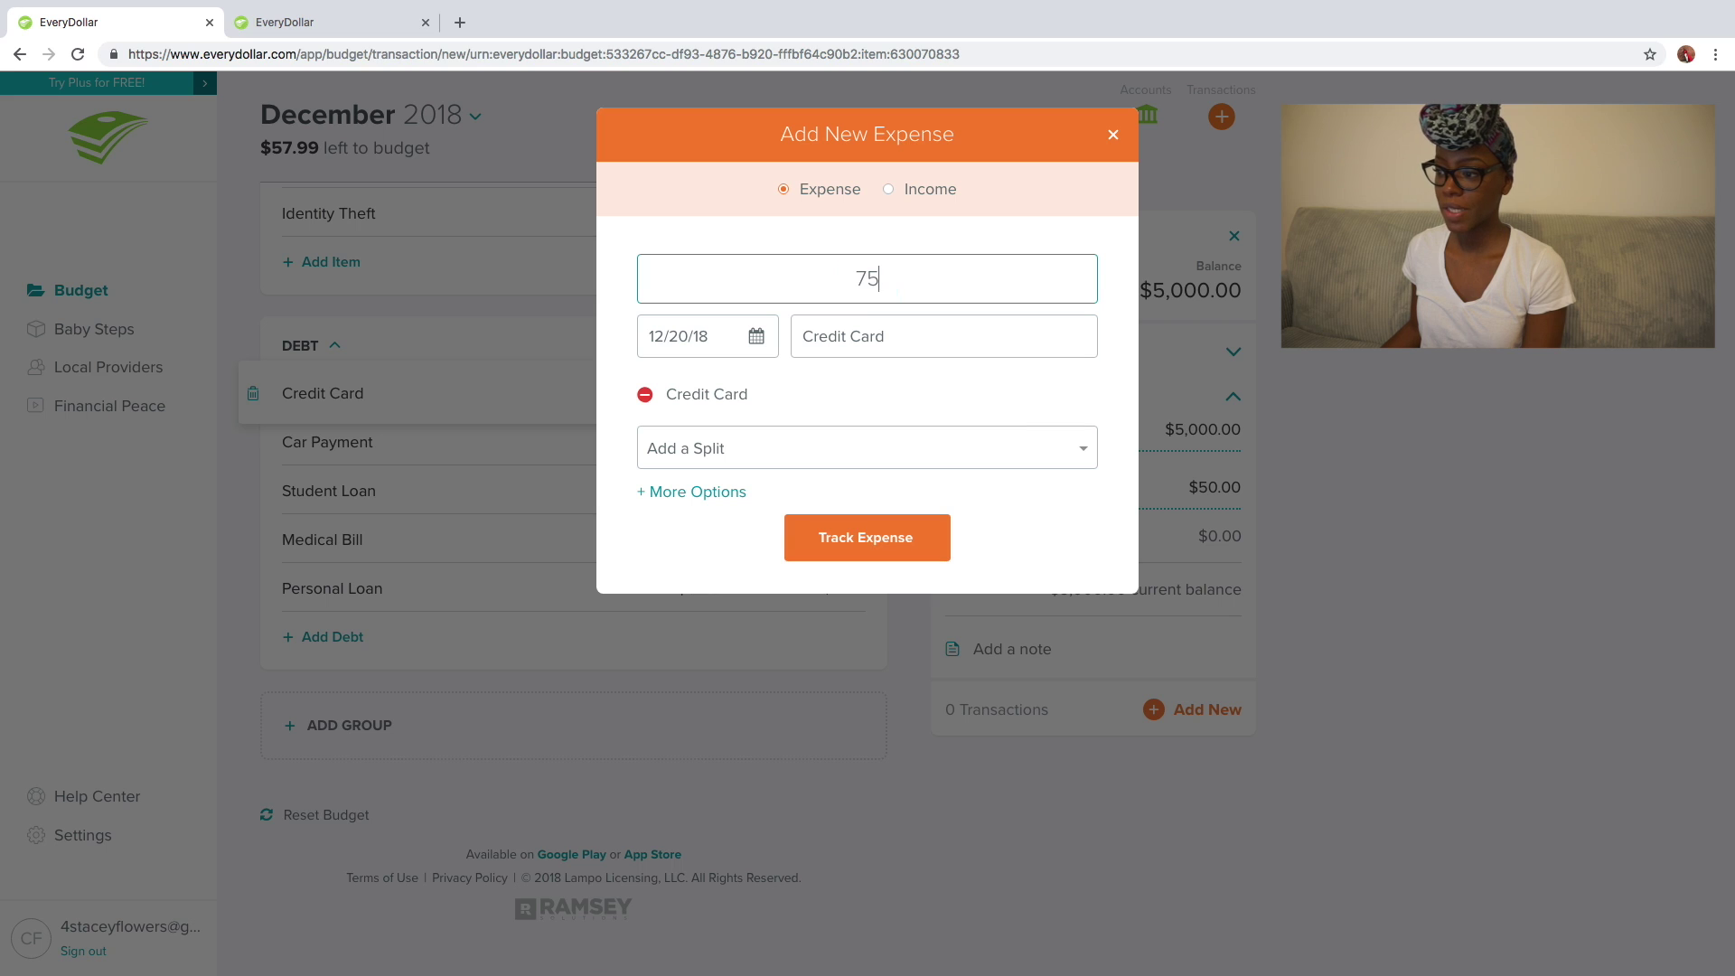
click(875, 537)
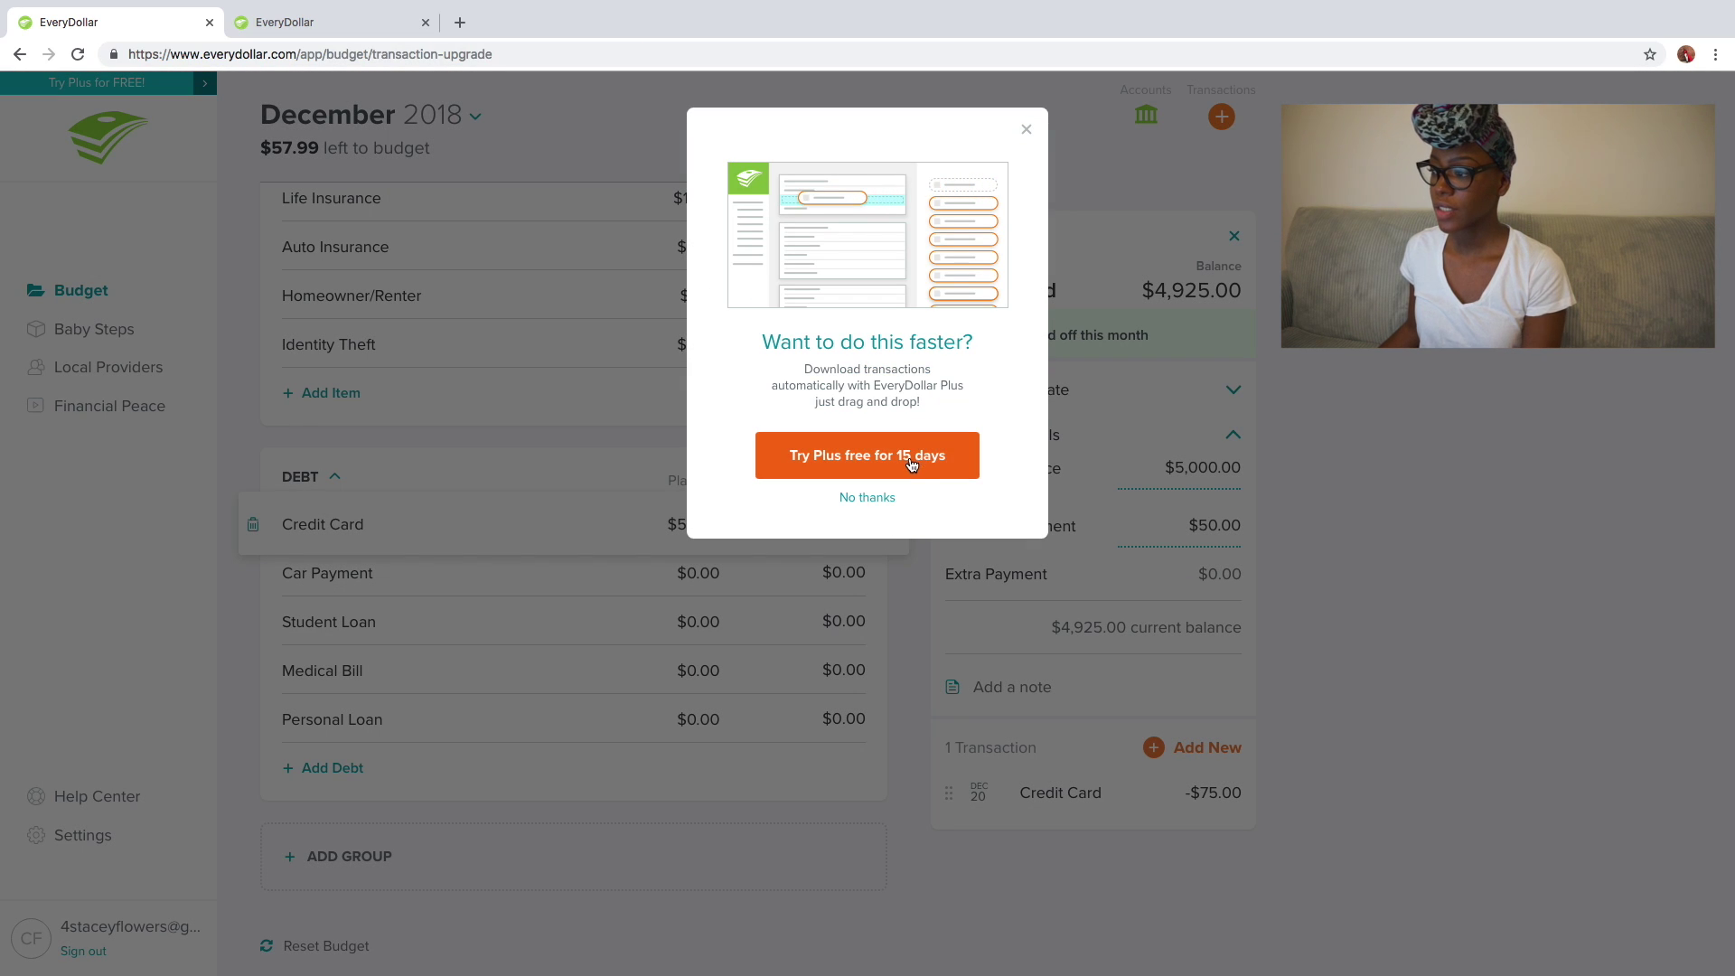
click(882, 498)
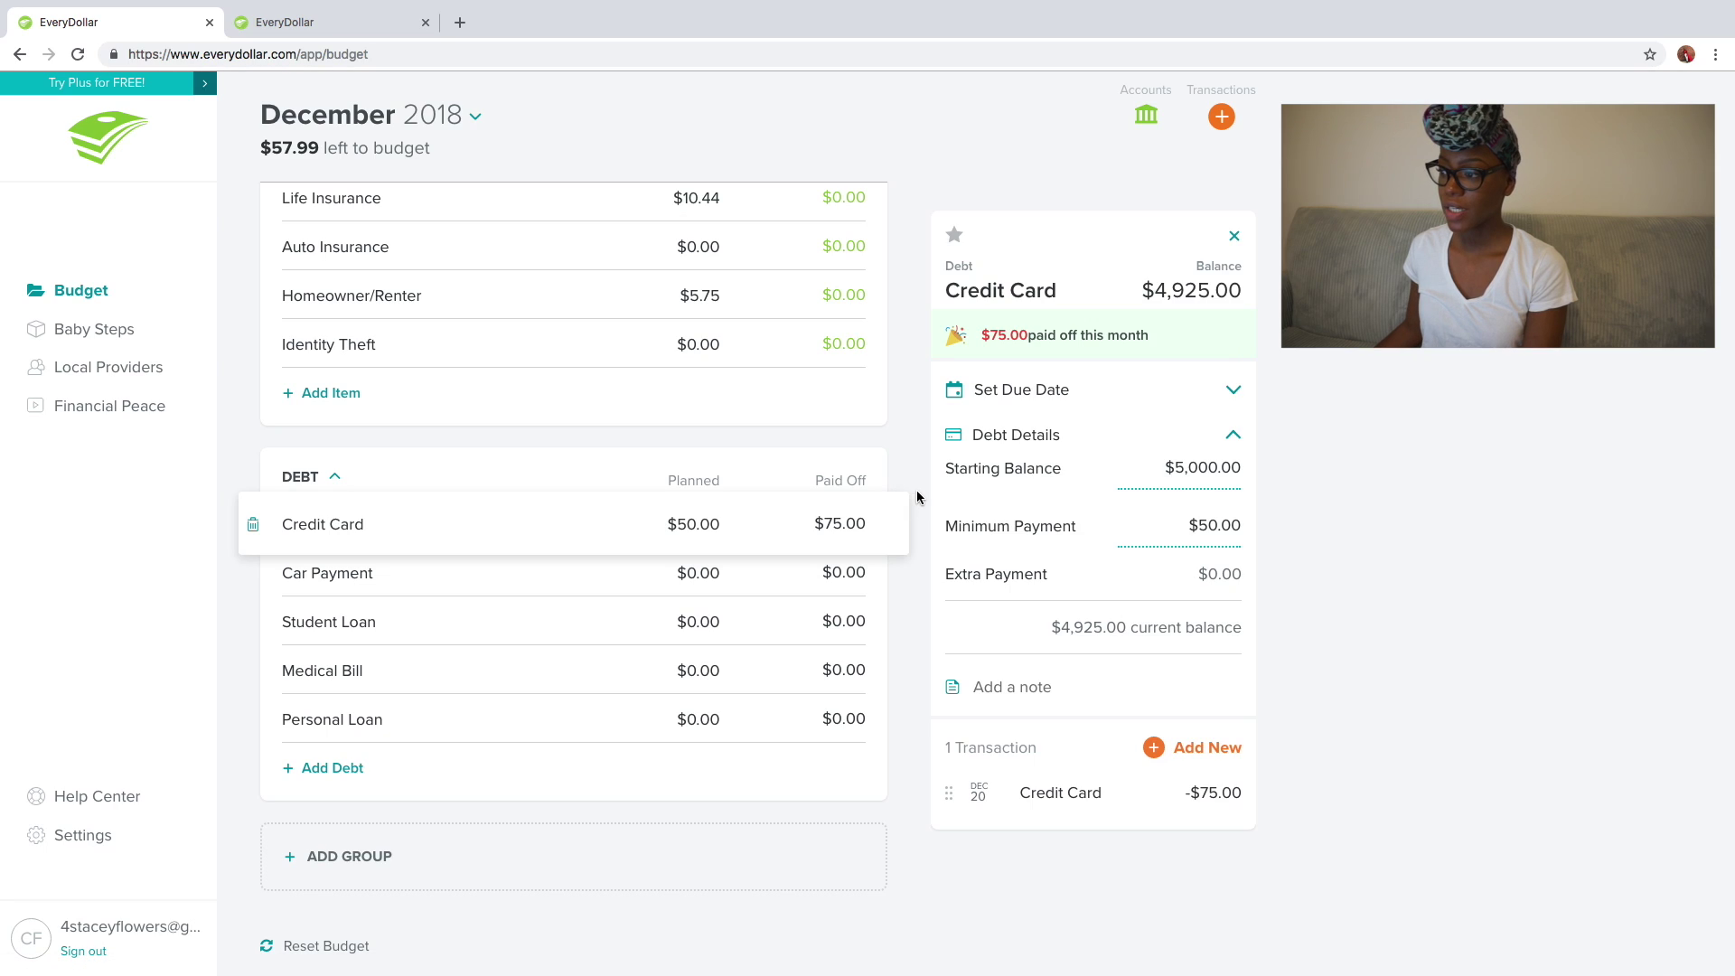
click(917, 488)
click(737, 530)
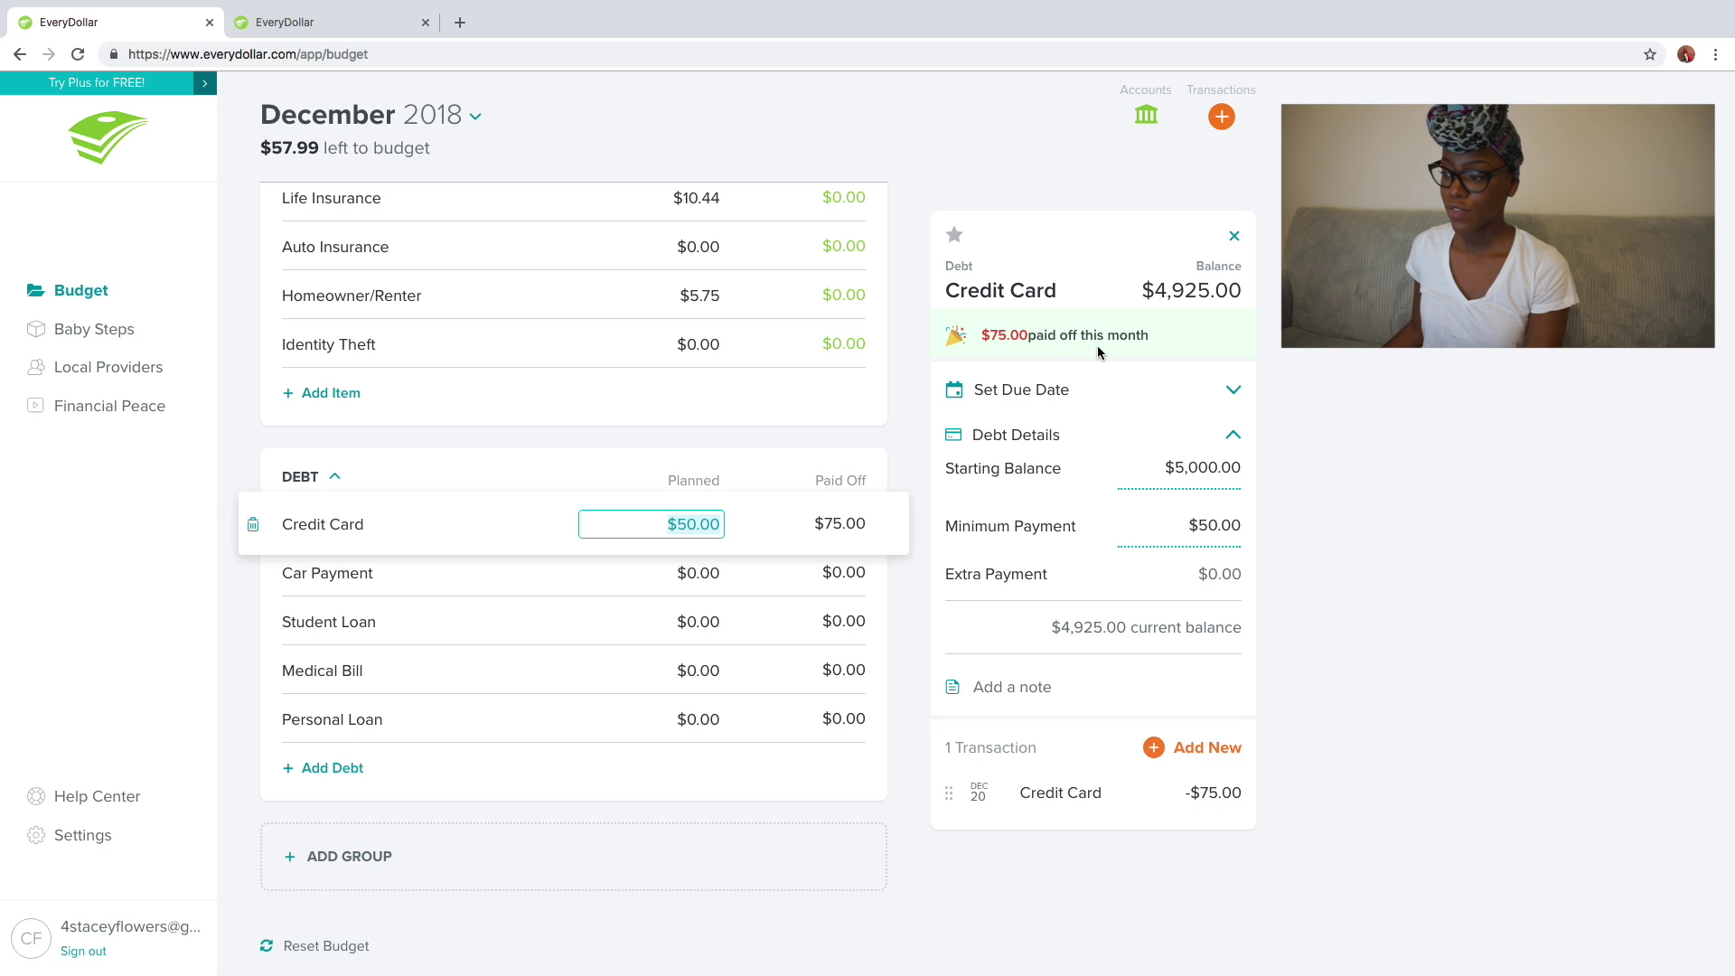
click(1215, 576)
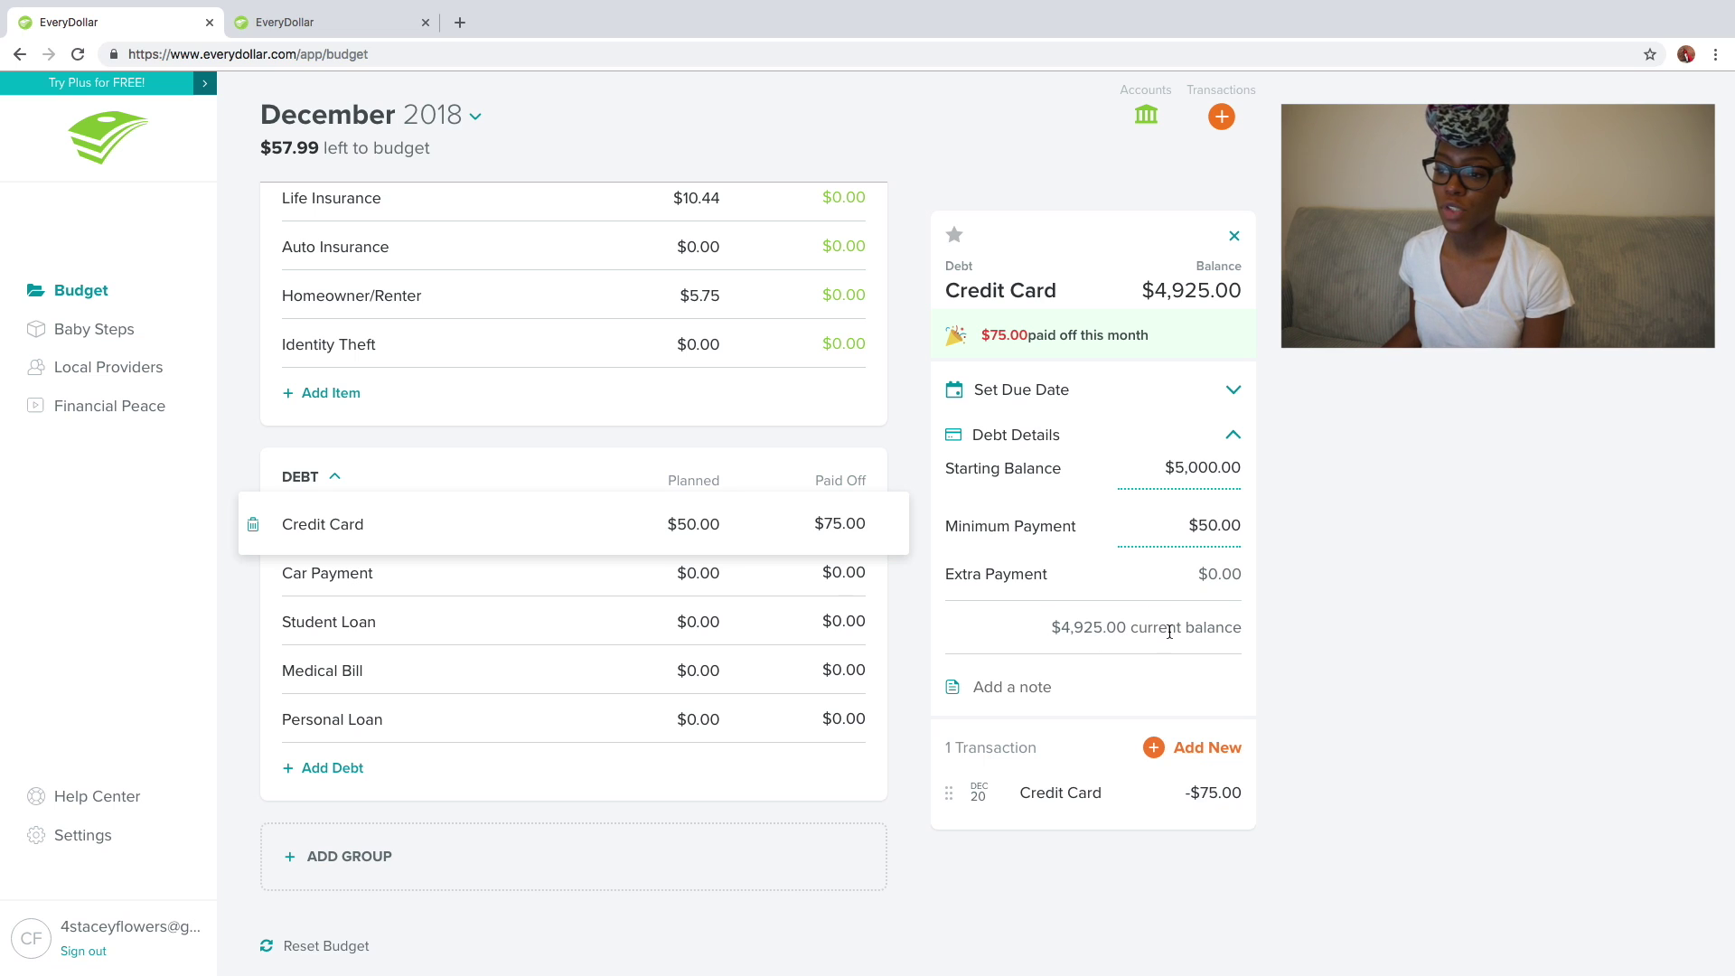
- Set the starting balance of the Car Payment debt to $15,000 and save it
click(450, 570)
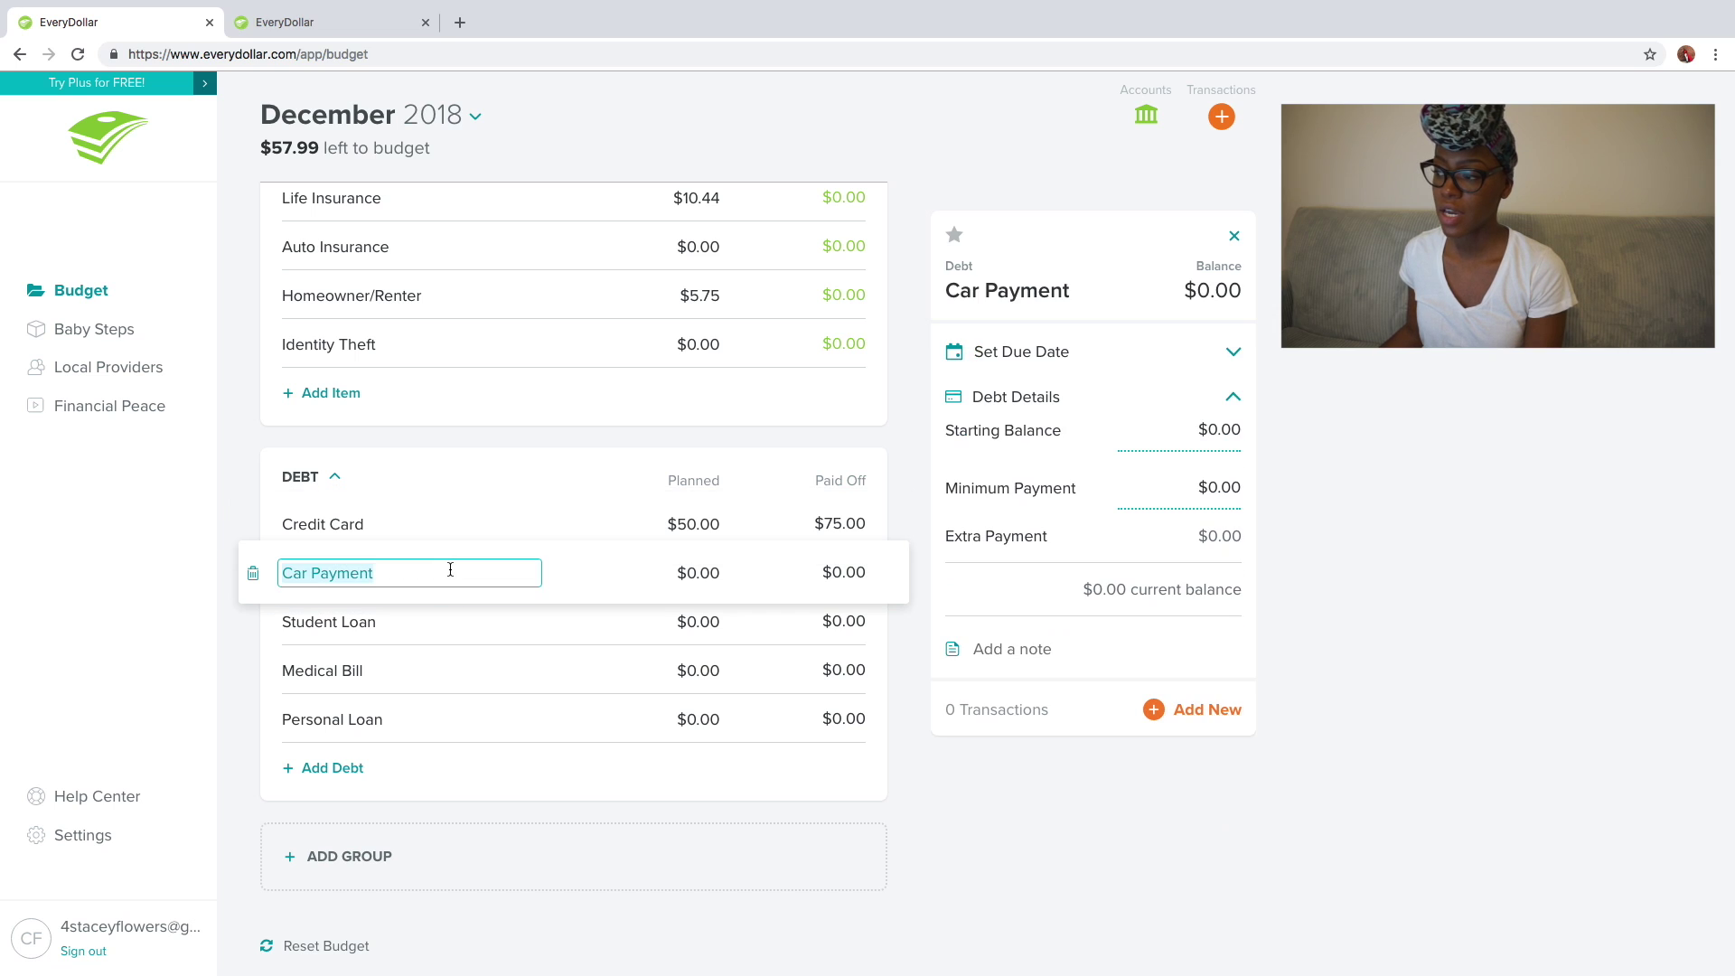
click(1204, 432)
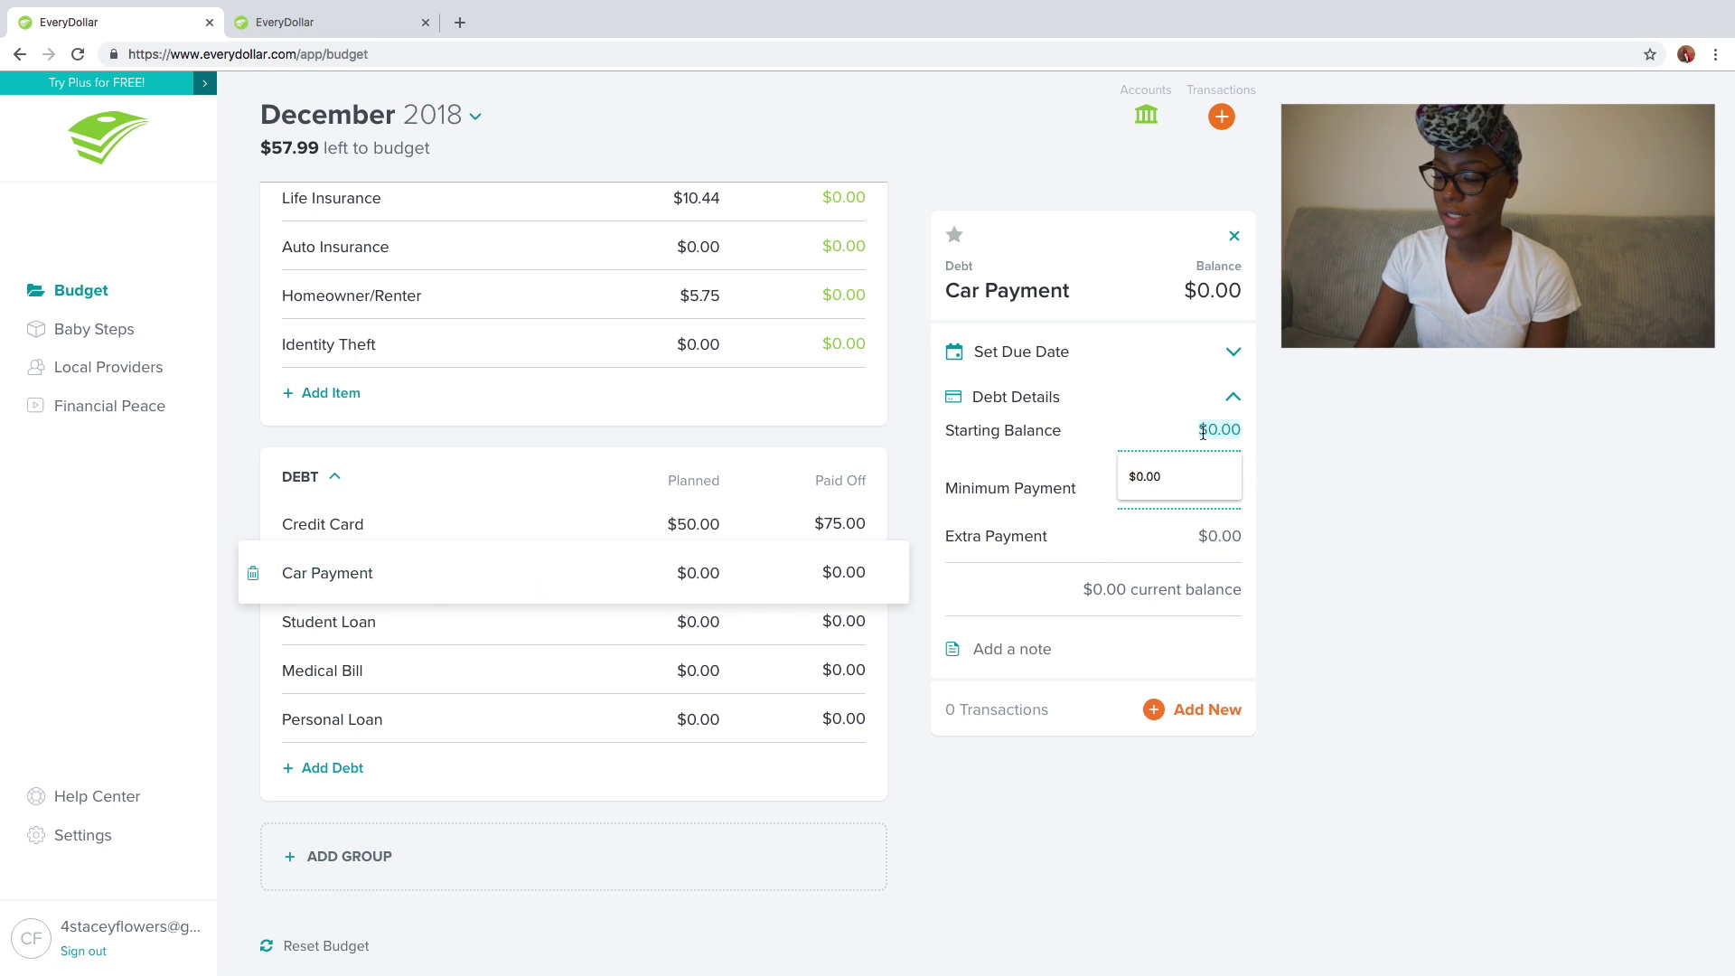
text(150)
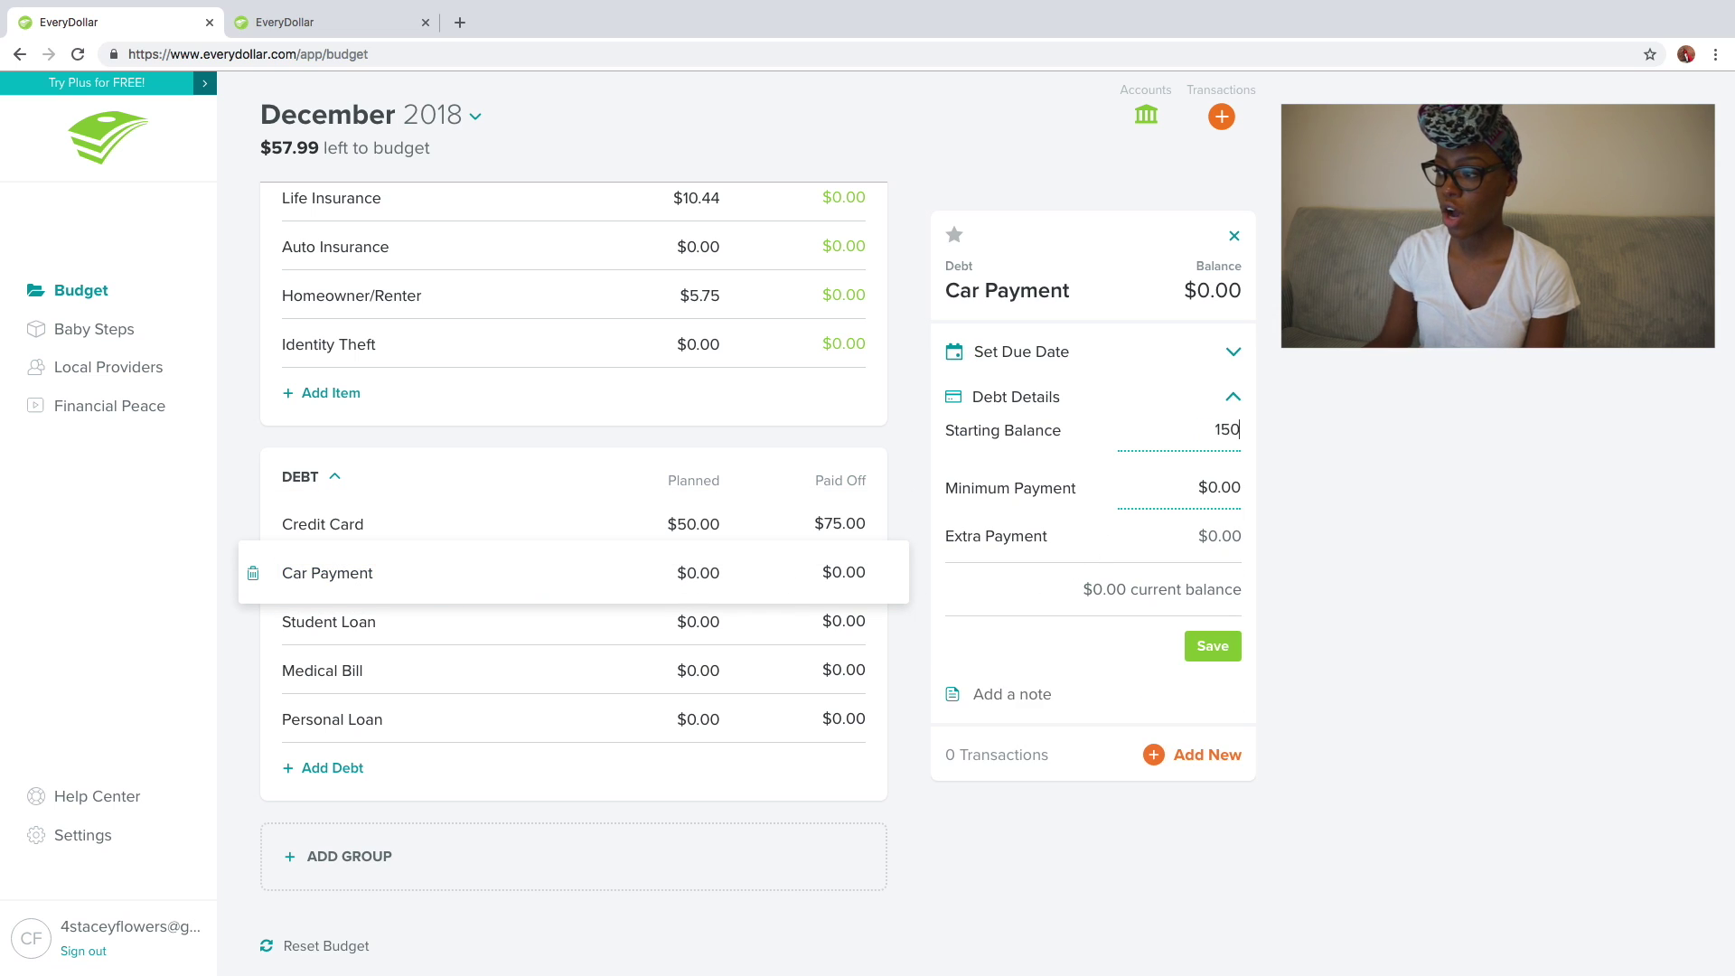
text(00)
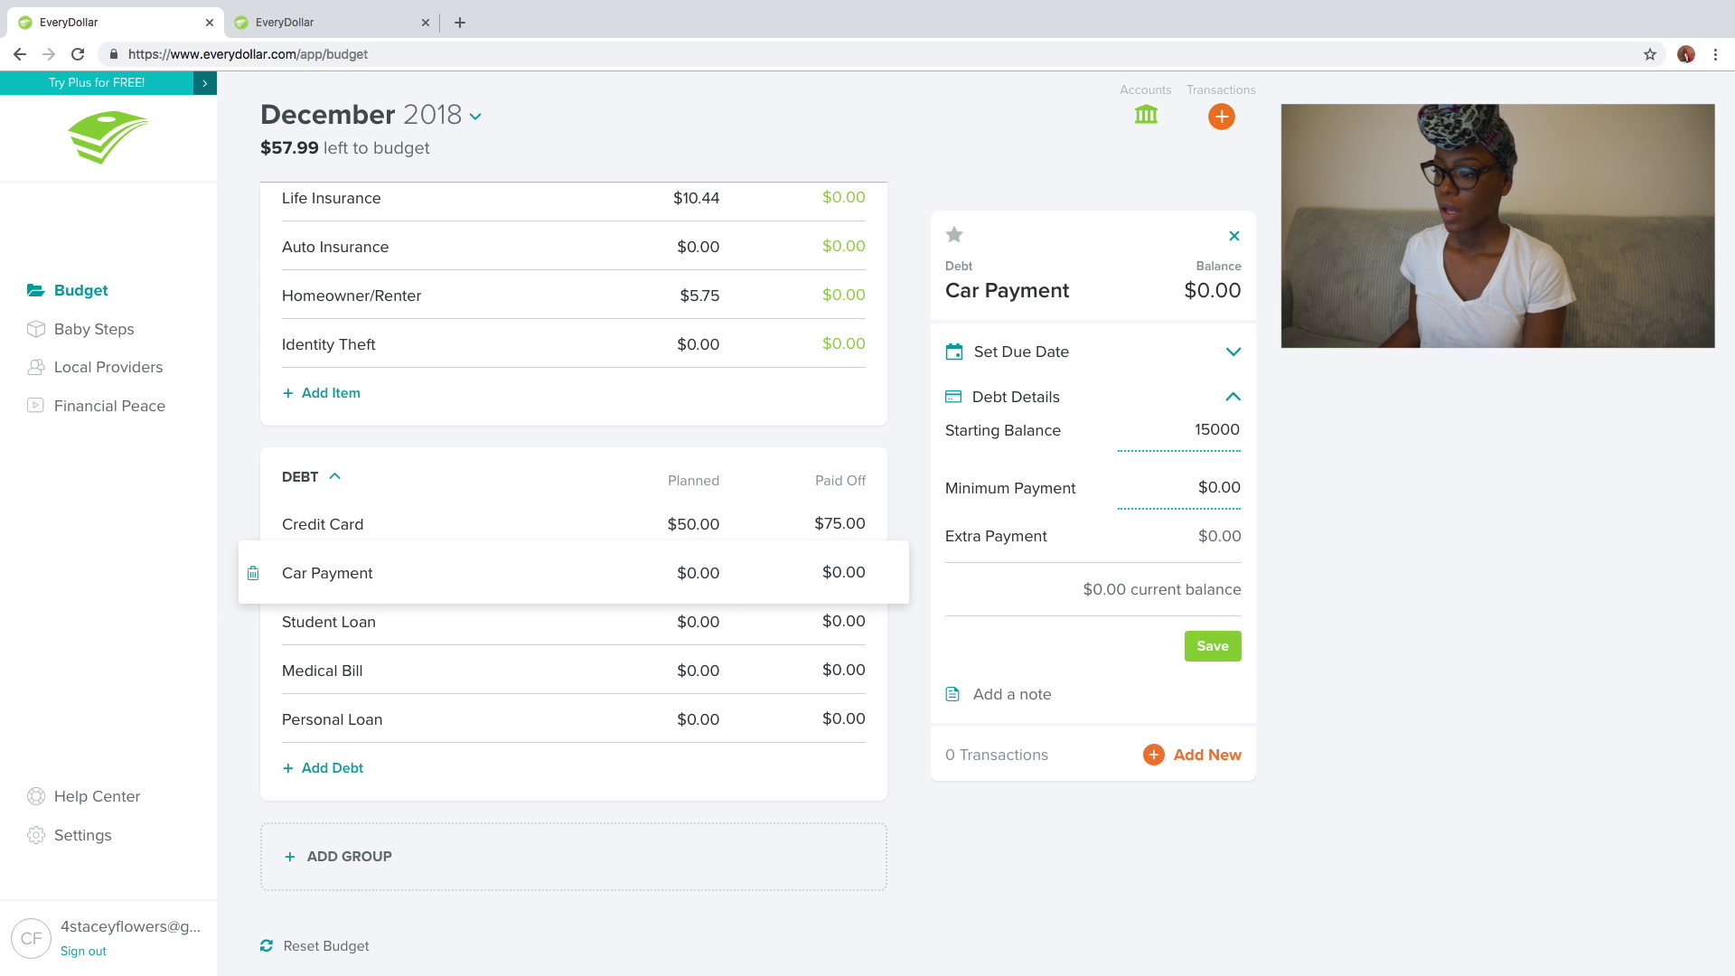
click(1213, 646)
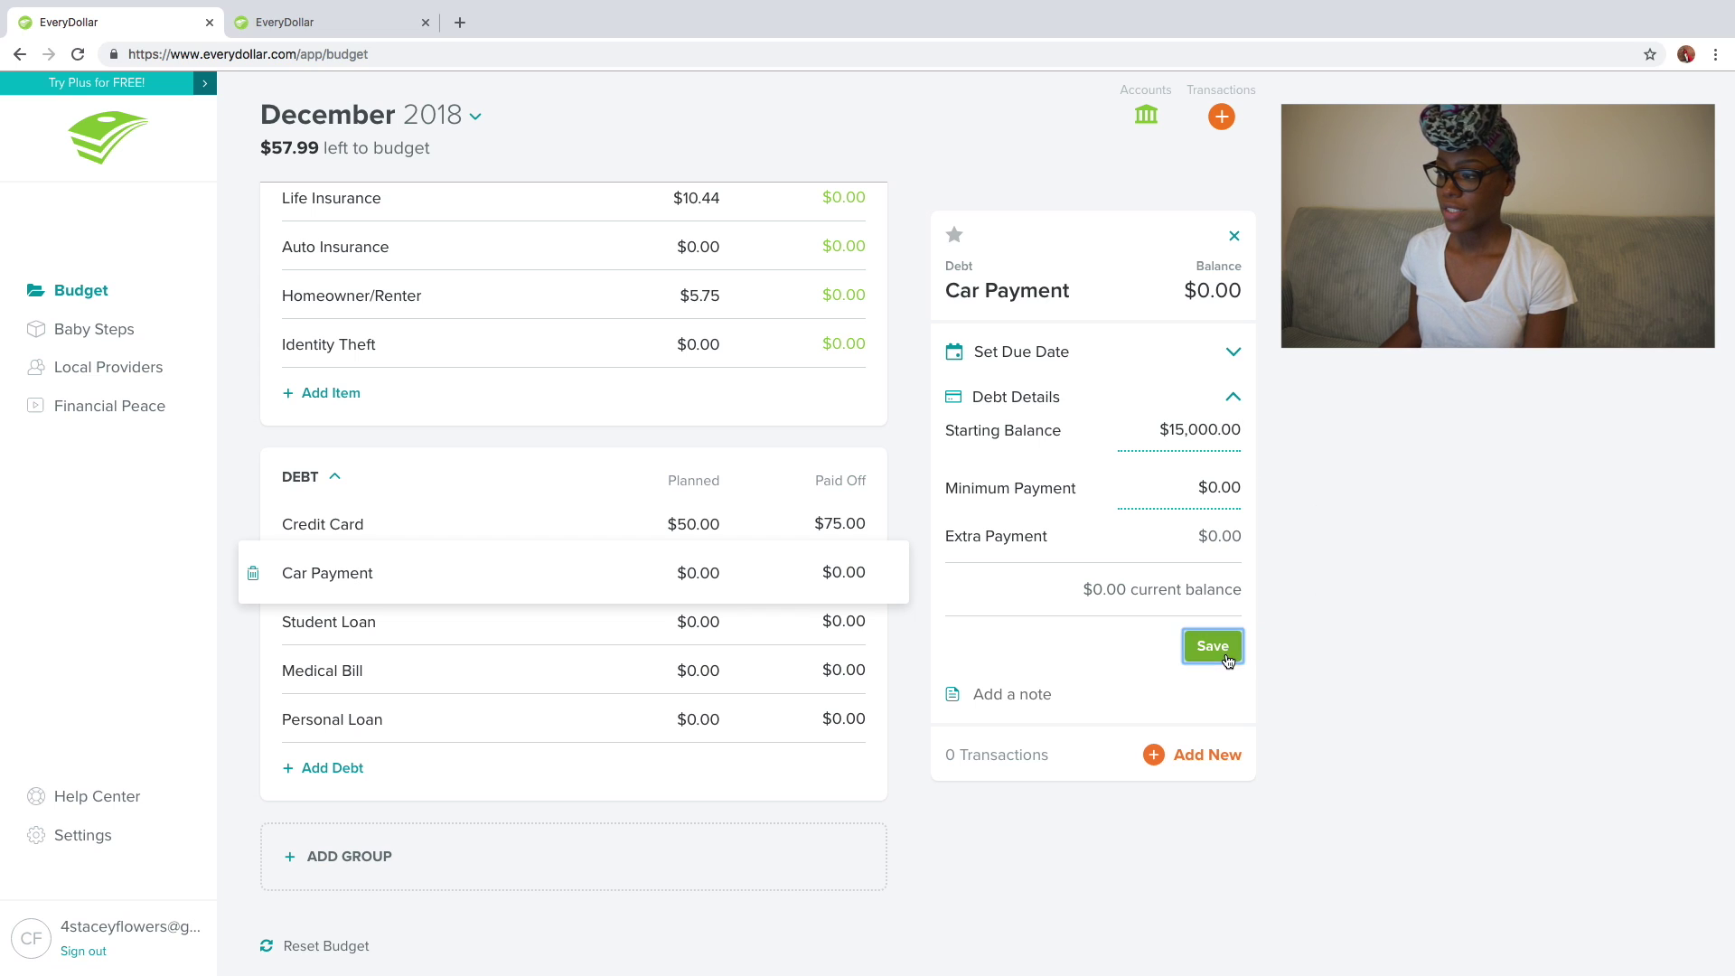
- Enter and save a starting balance of $50,000 for the Student Loan debt
click(720, 623)
click(1208, 430)
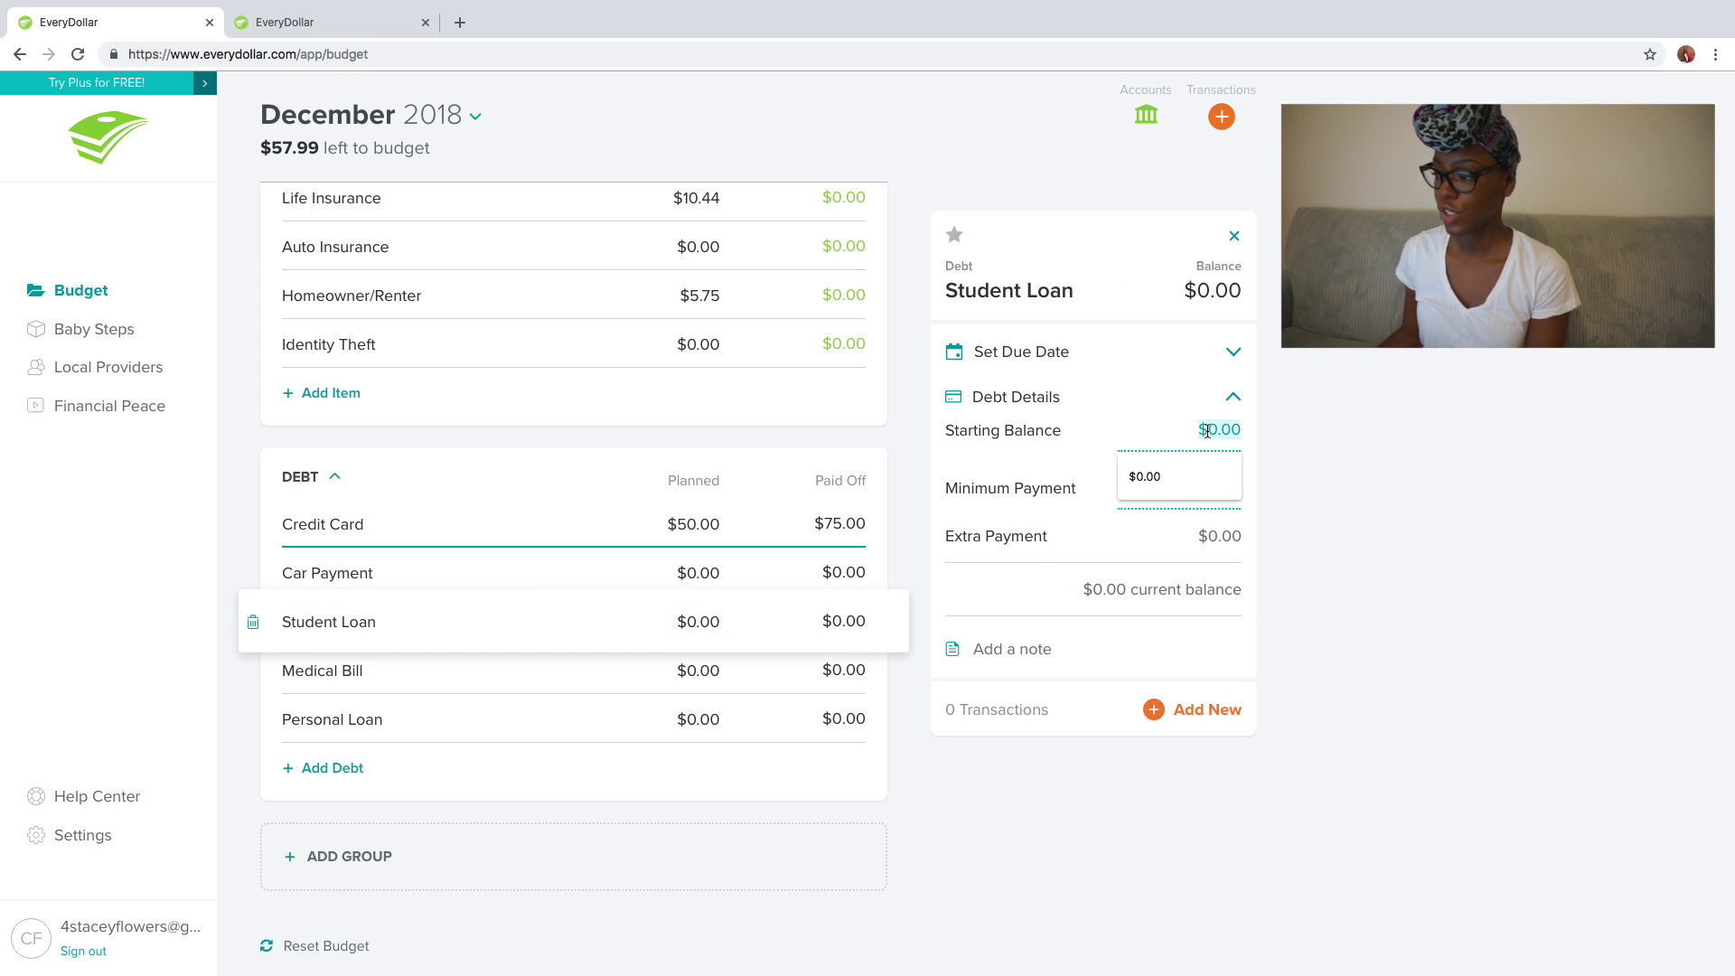
text(50000)
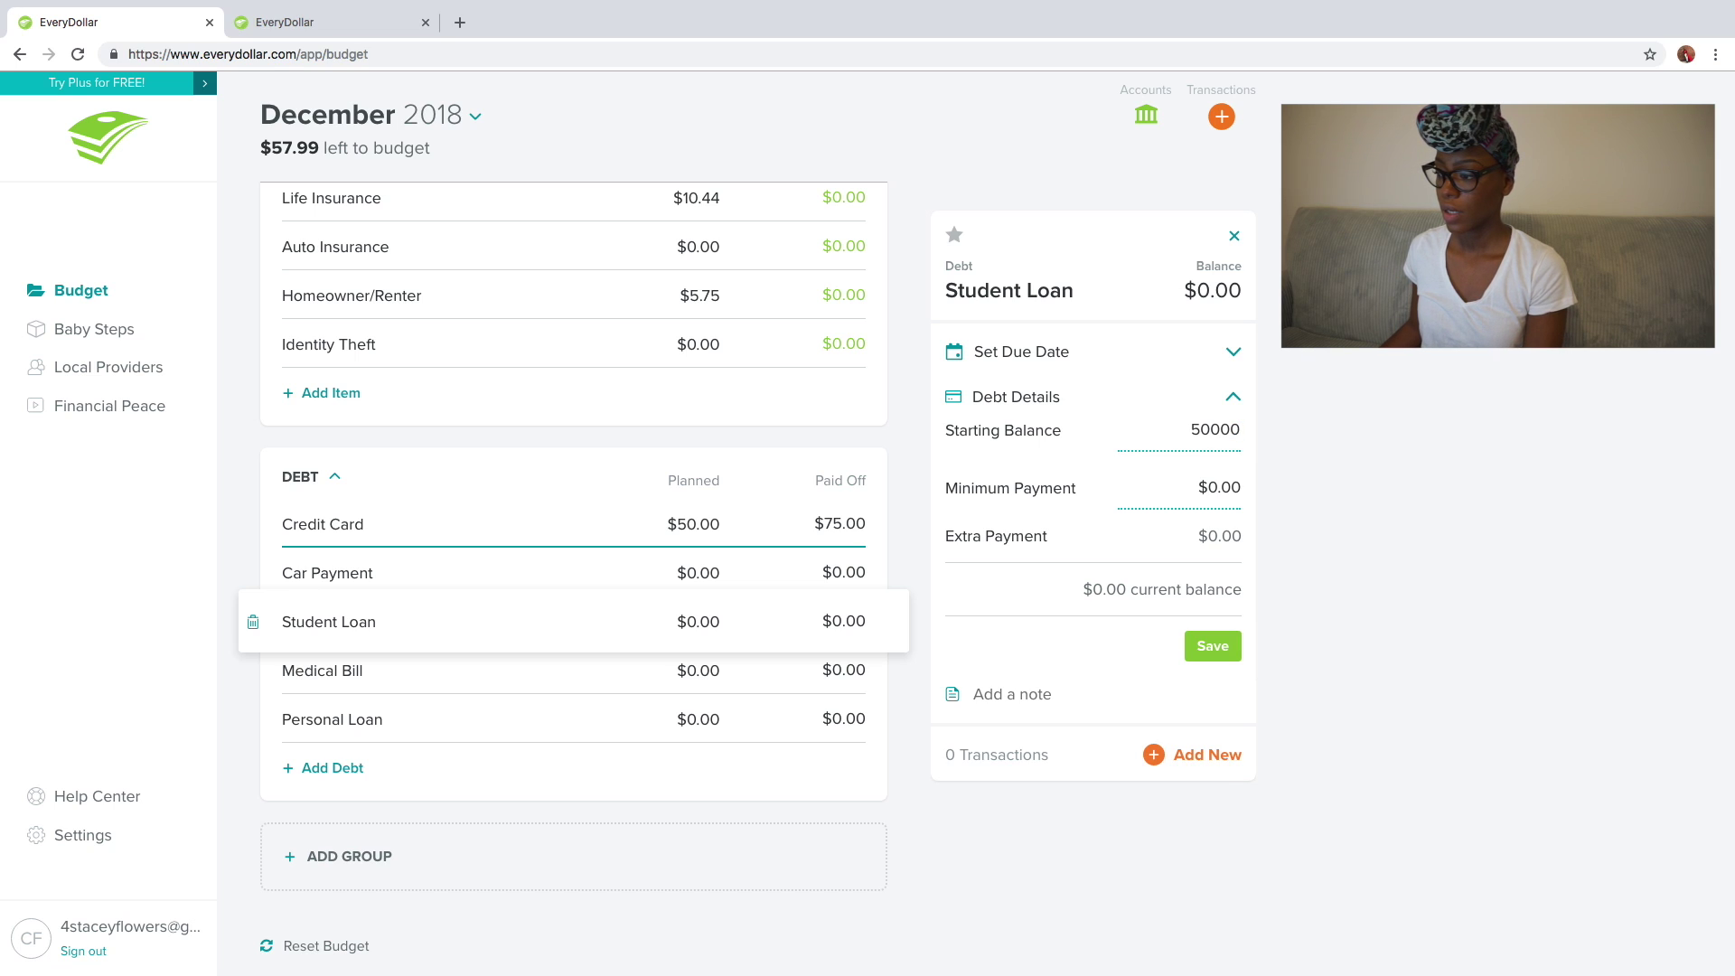
click(1213, 646)
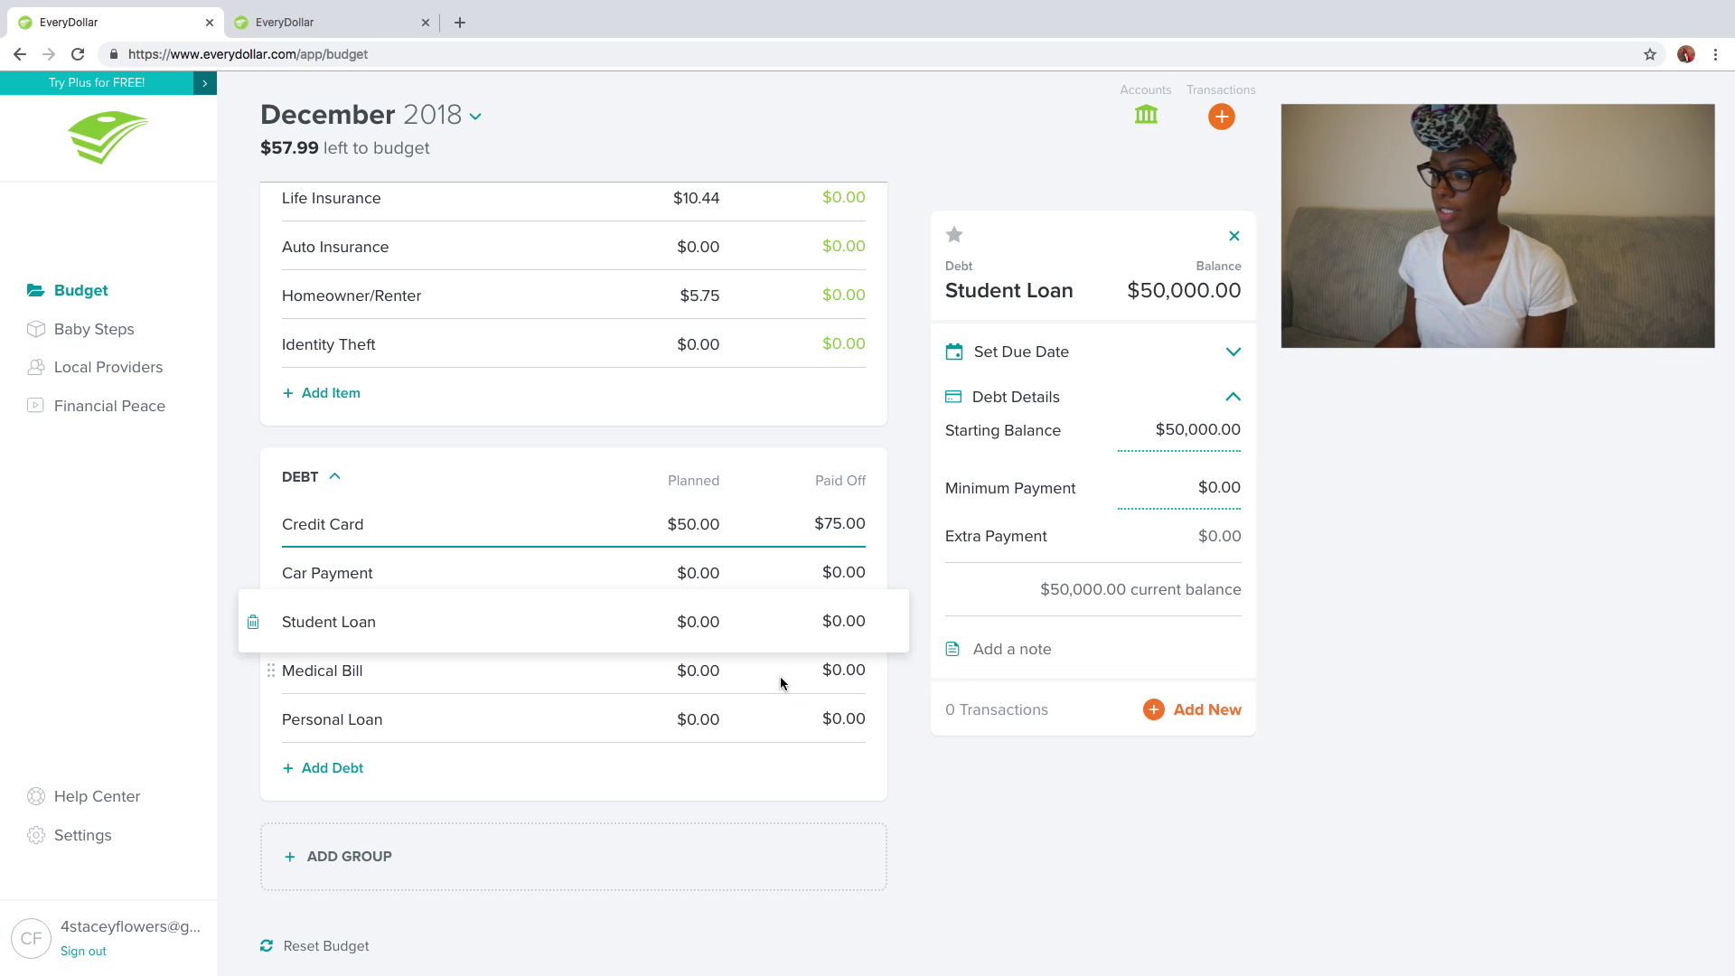
- Give the Medical Bill debt a starting balance of $1,650 and save it
click(721, 672)
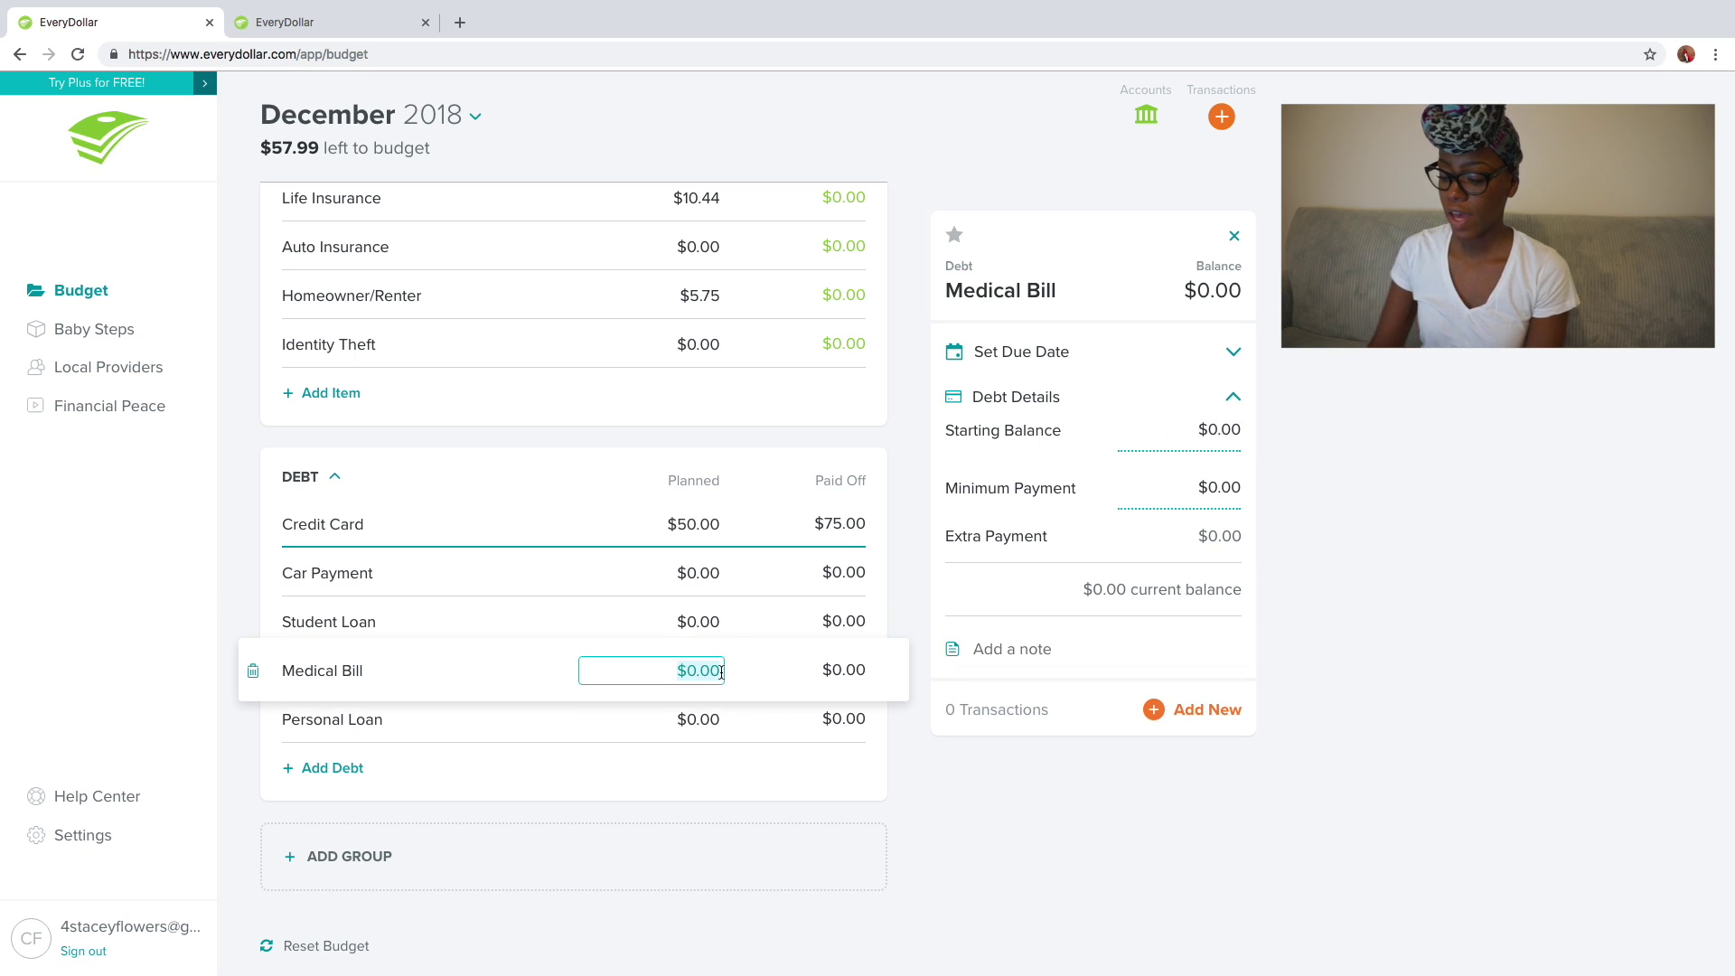
click(1215, 432)
text(1650)
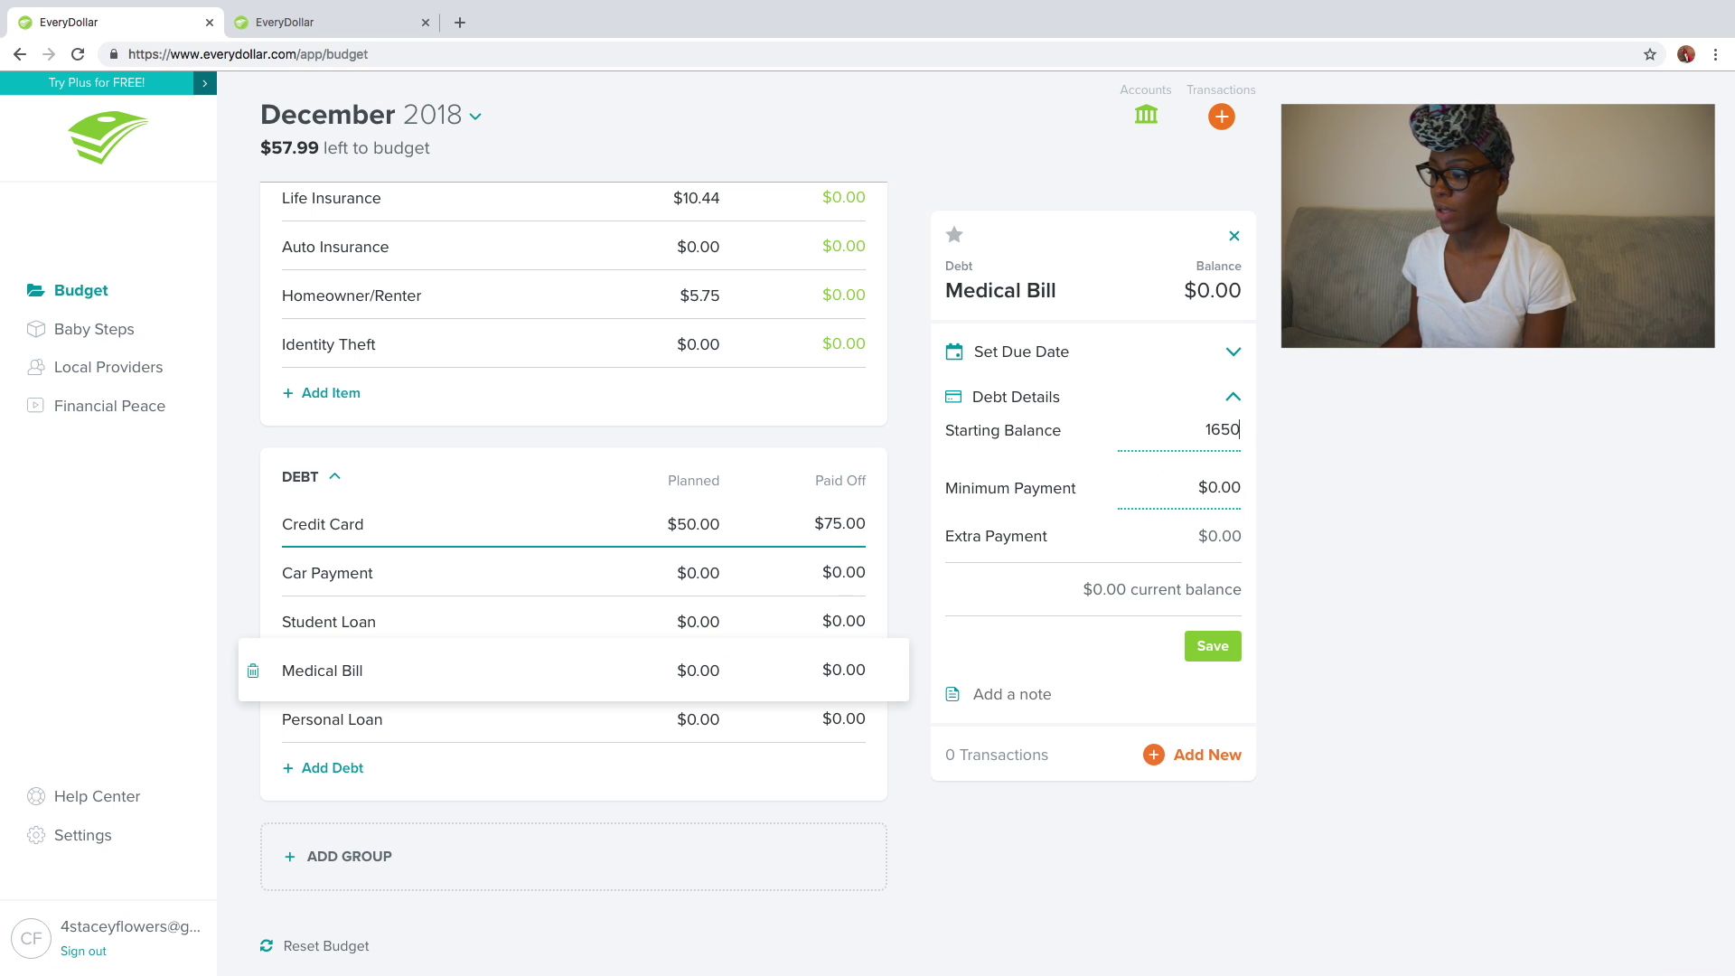
click(1214, 644)
- Save a starting balance of $2,000 for the Personal Loan debt and close its details to return to the budget overview
click(705, 722)
click(1218, 436)
text(2,00)
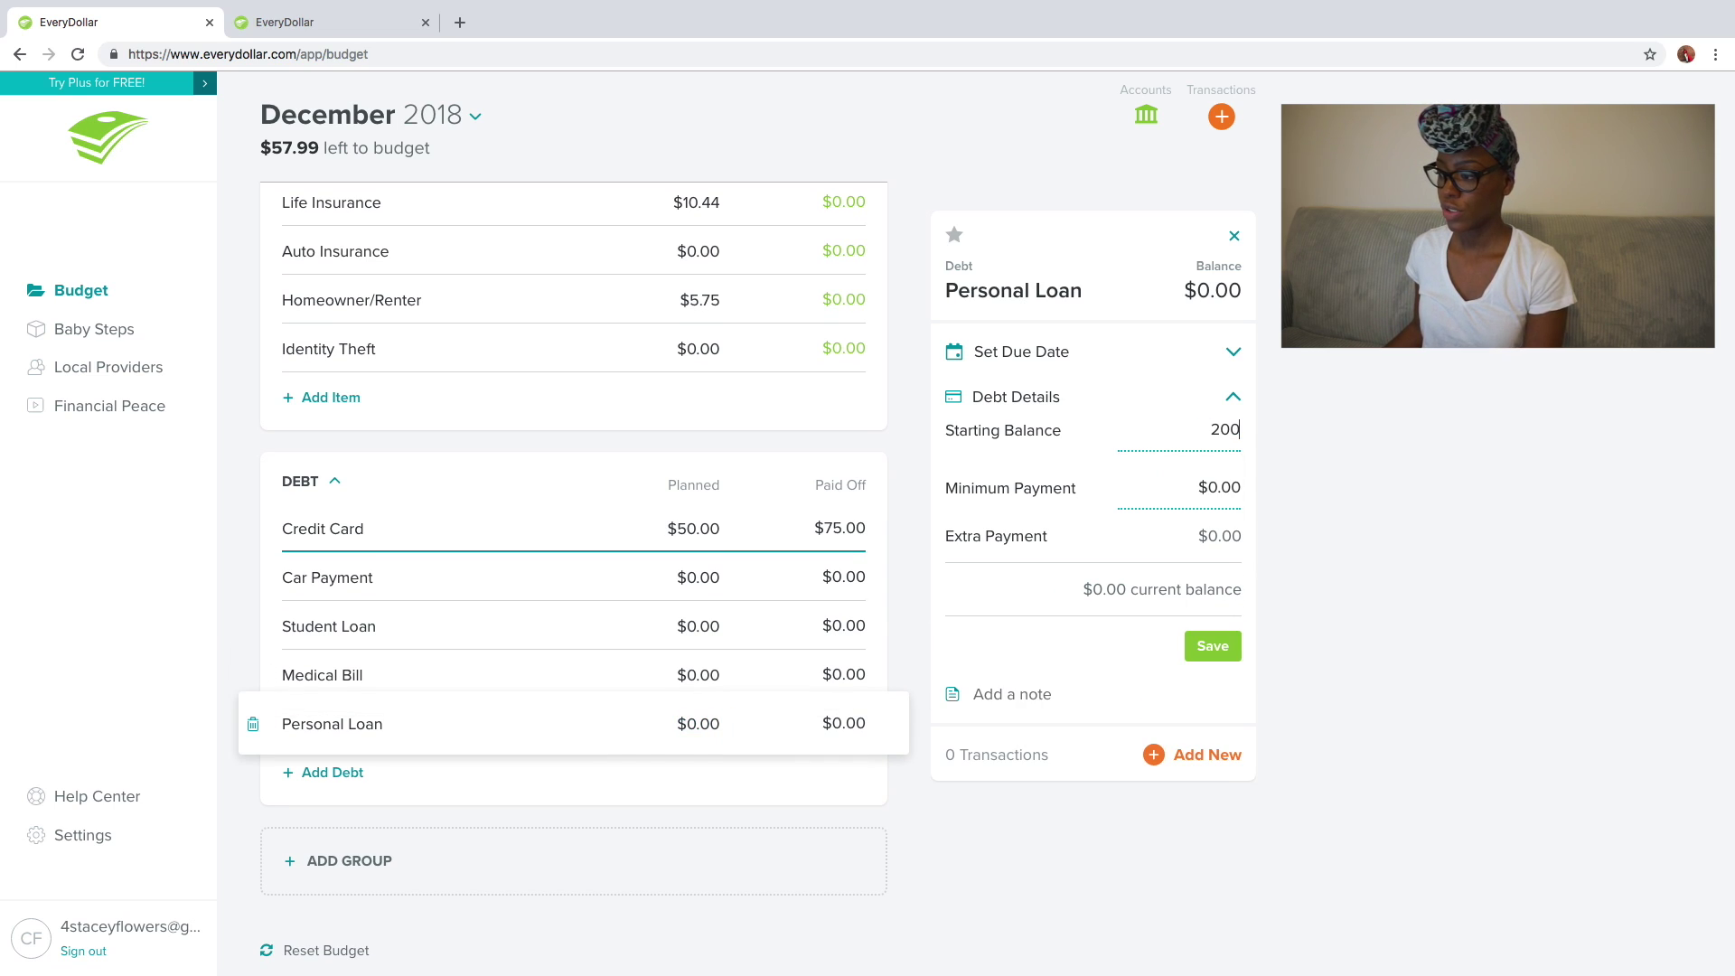
text(0)
click(1213, 645)
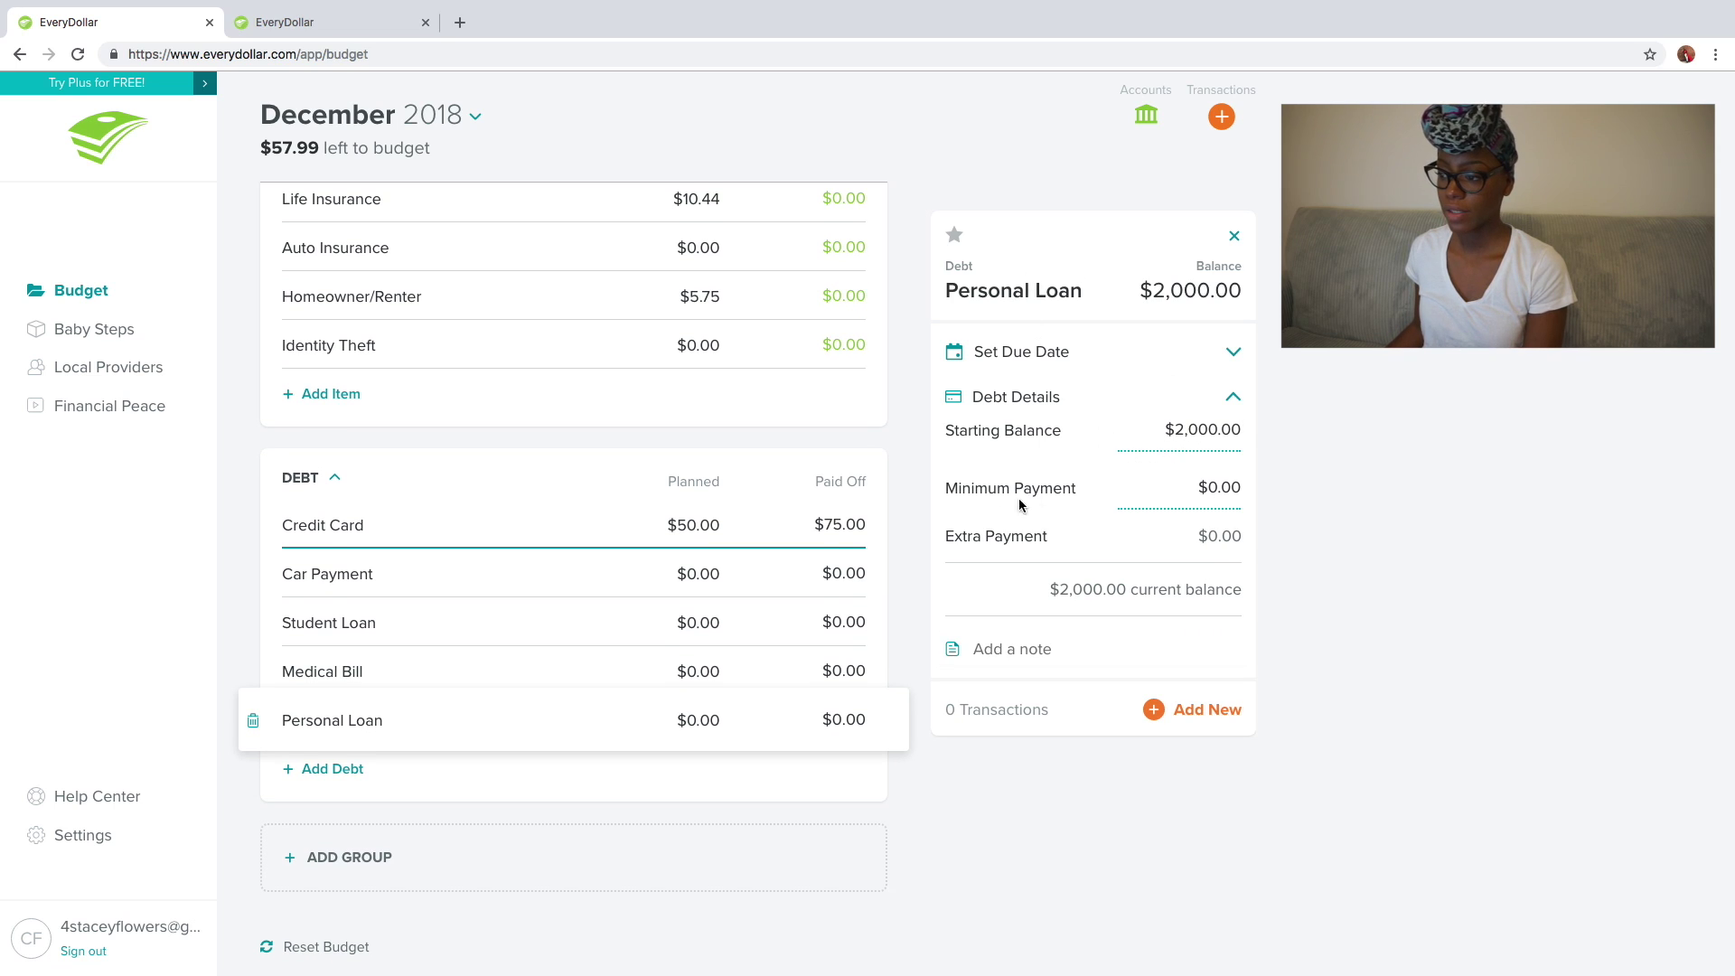
click(907, 479)
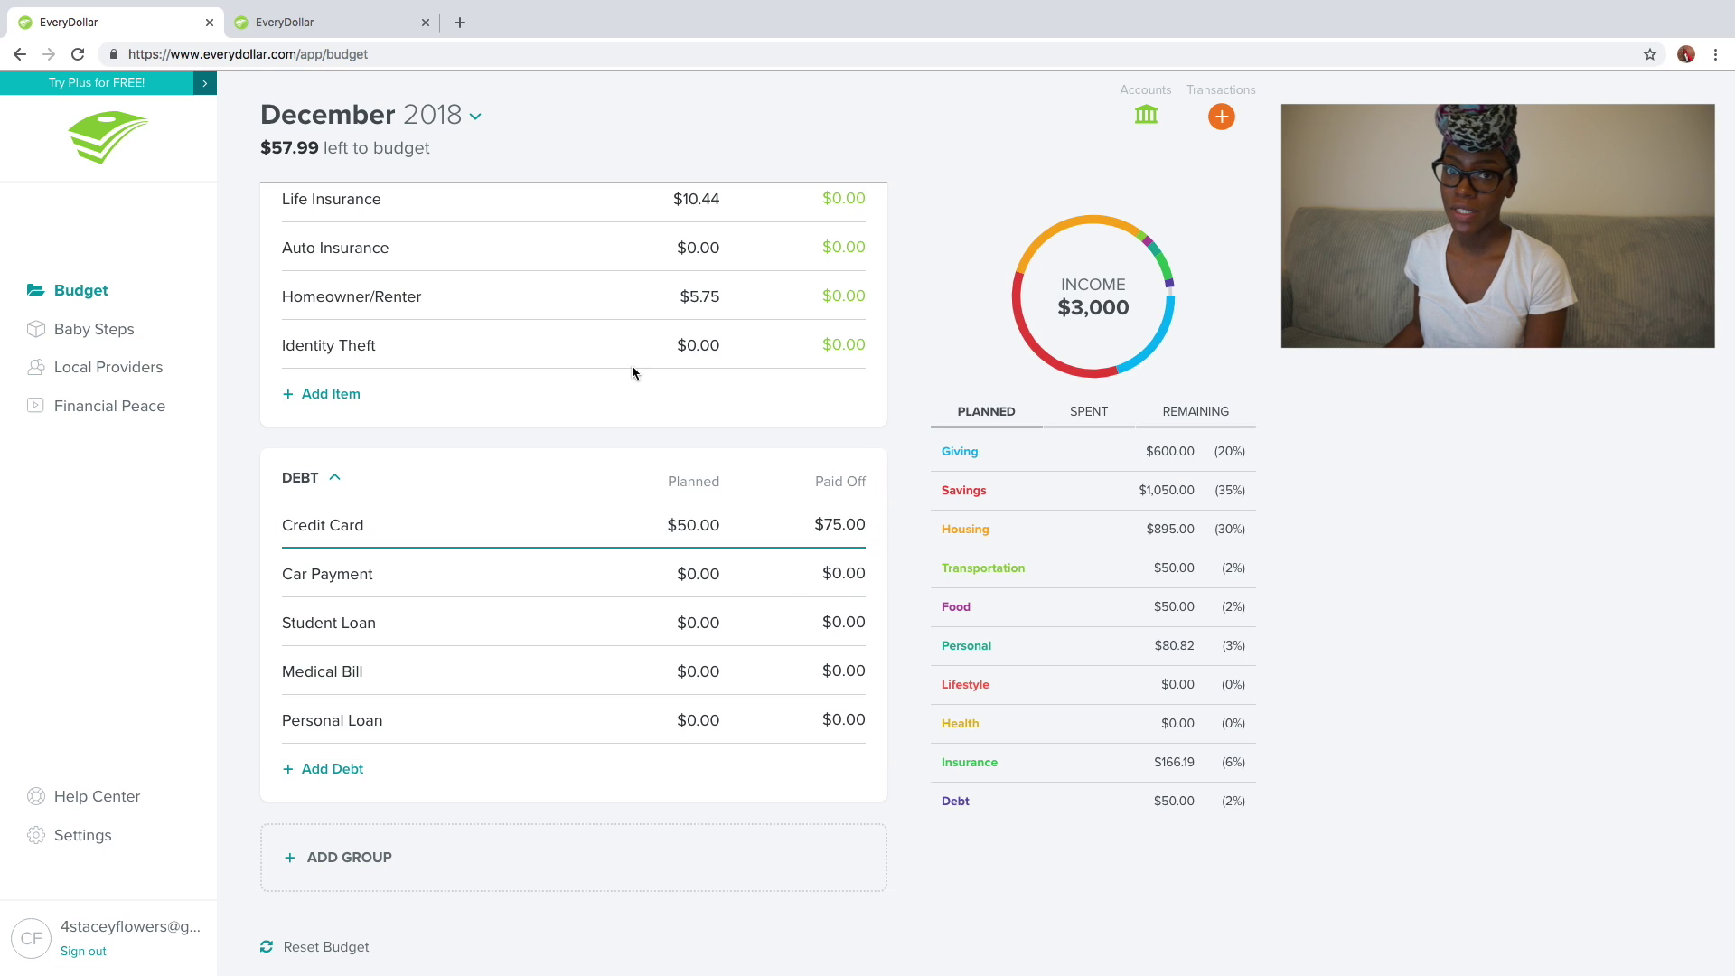
- Check the debt snowball progress under Baby Step 2 on the Baby Steps page and return to the December budget
click(126, 345)
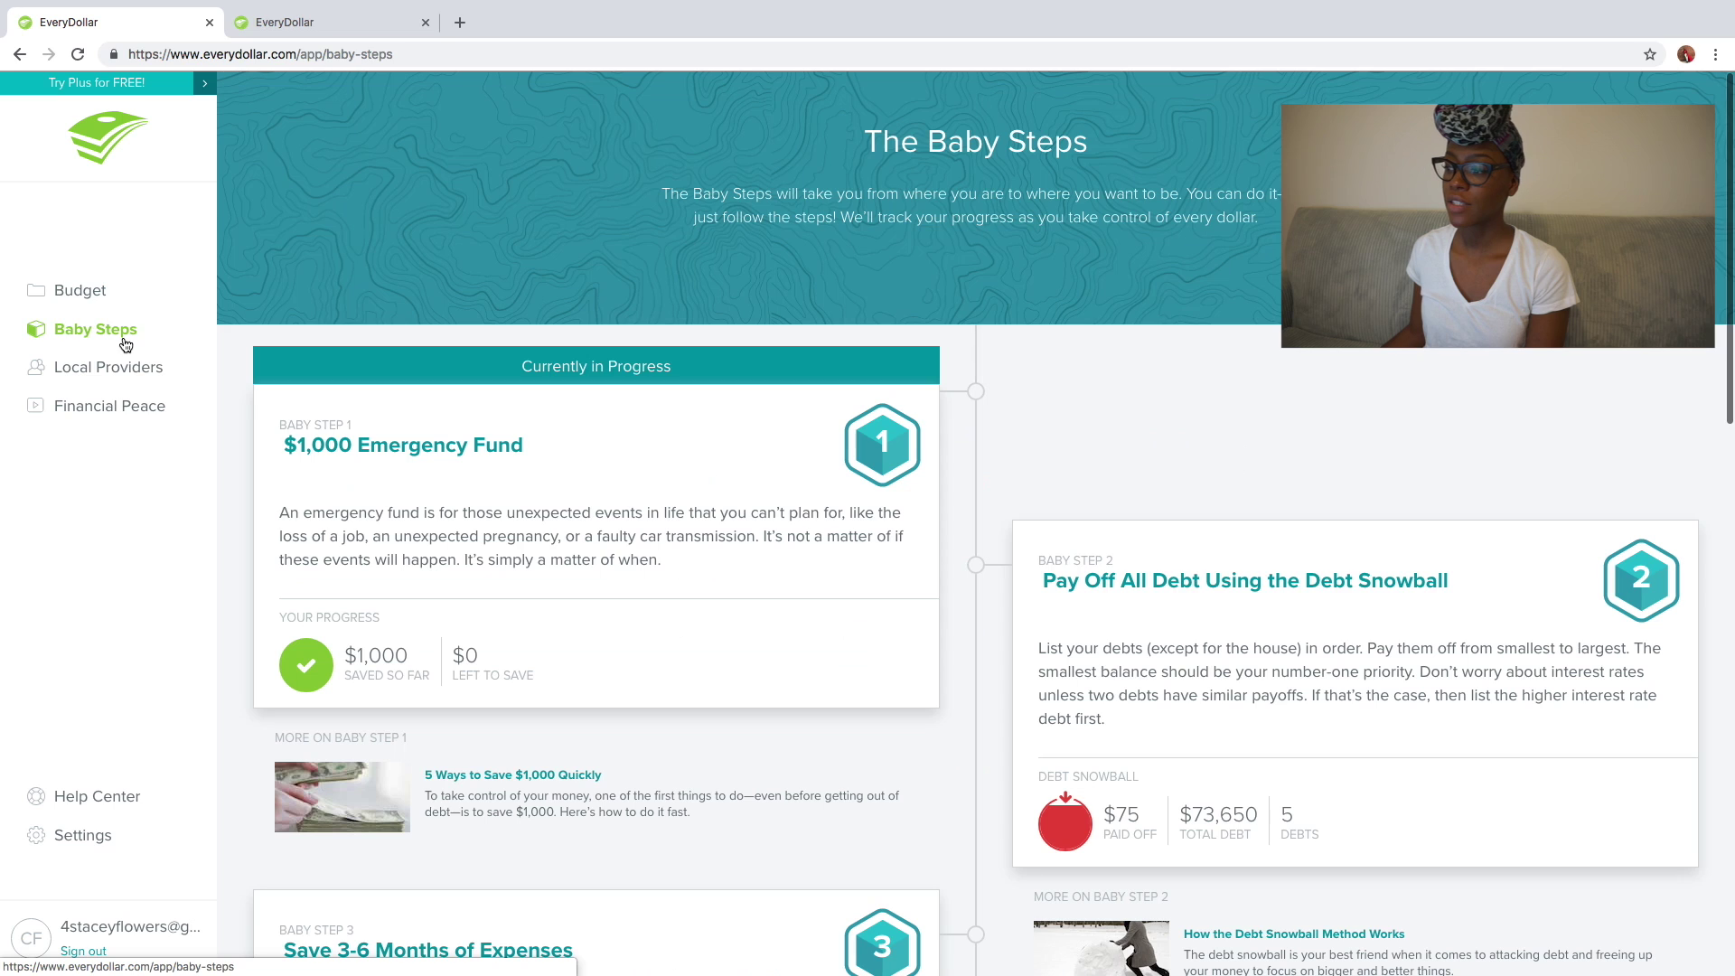
scroll(1002, 558, down, 2)
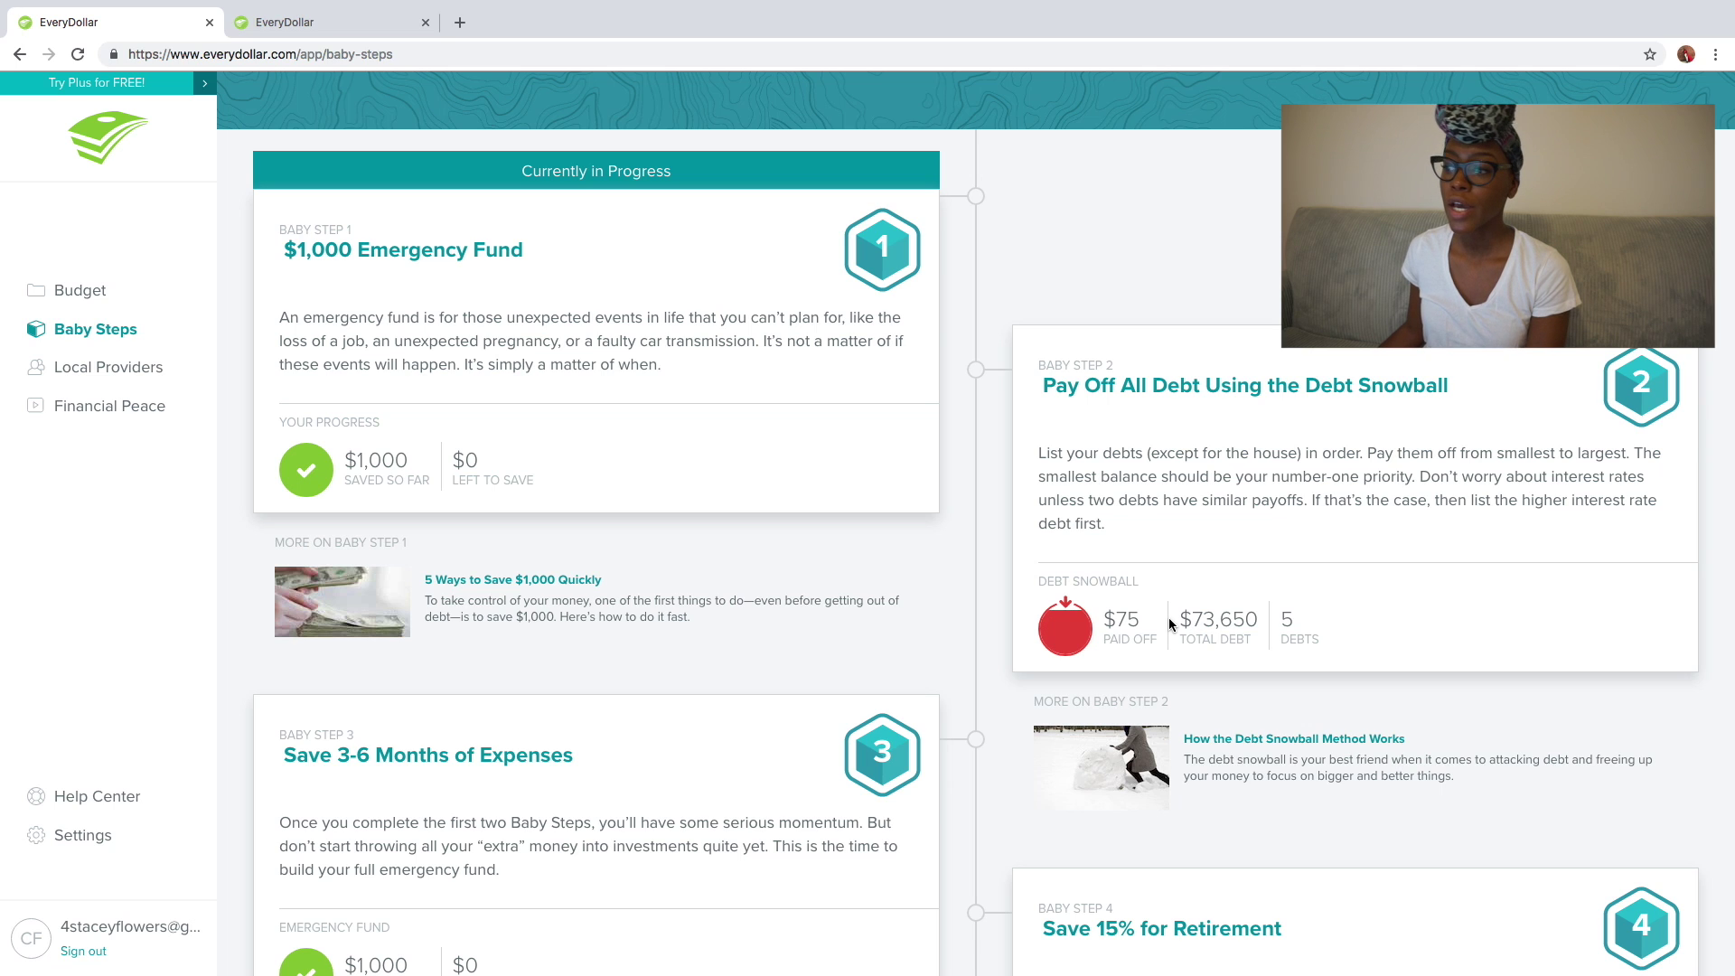
click(80, 290)
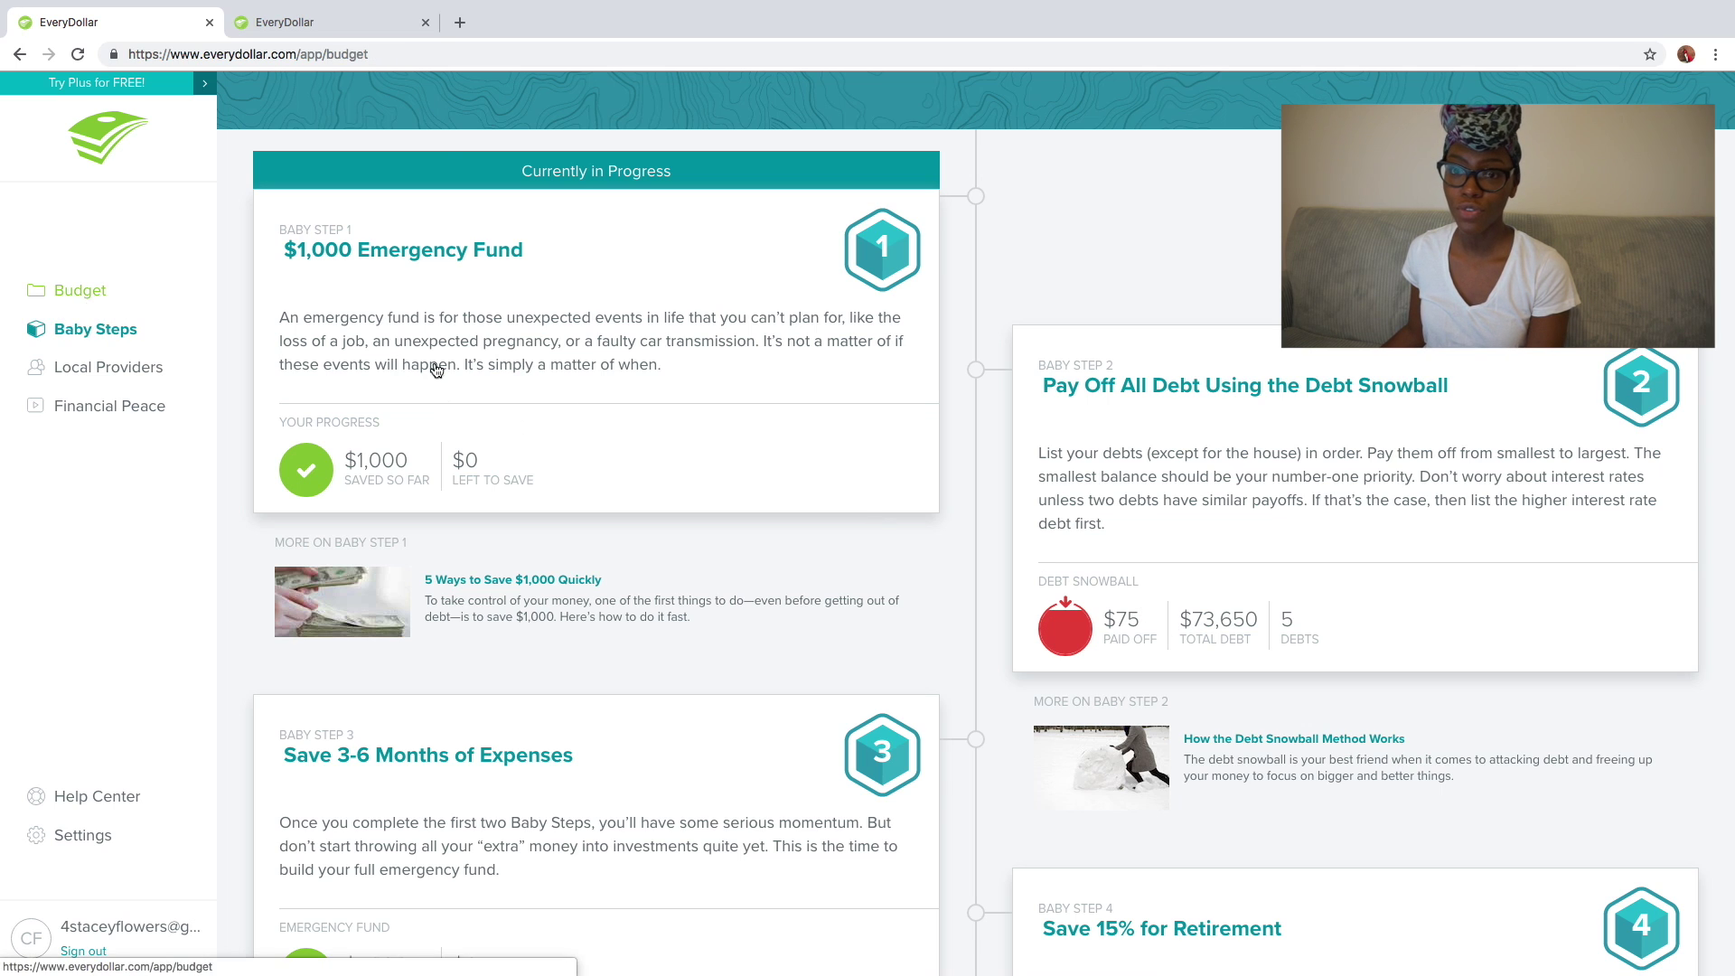
- Review the planned amounts of the whole December budget, from Income down to the Debt category
scroll(709, 434, down, 10)
scroll(922, 402, up, 10)
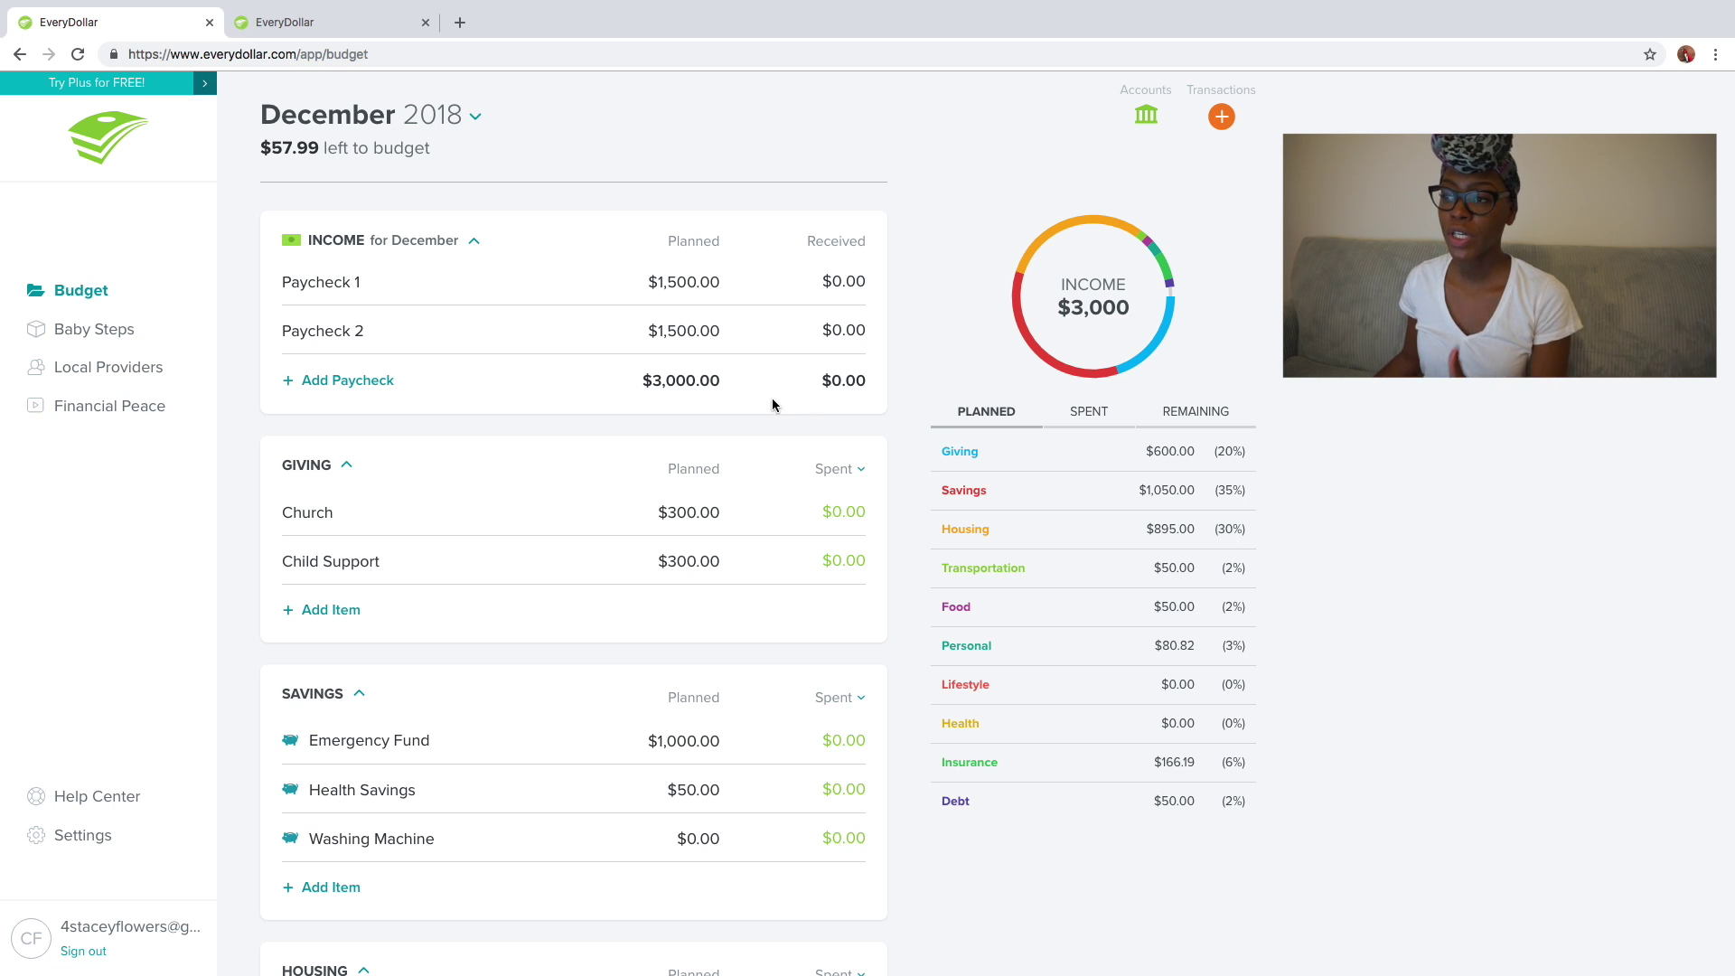
scroll(696, 268, down, 2)
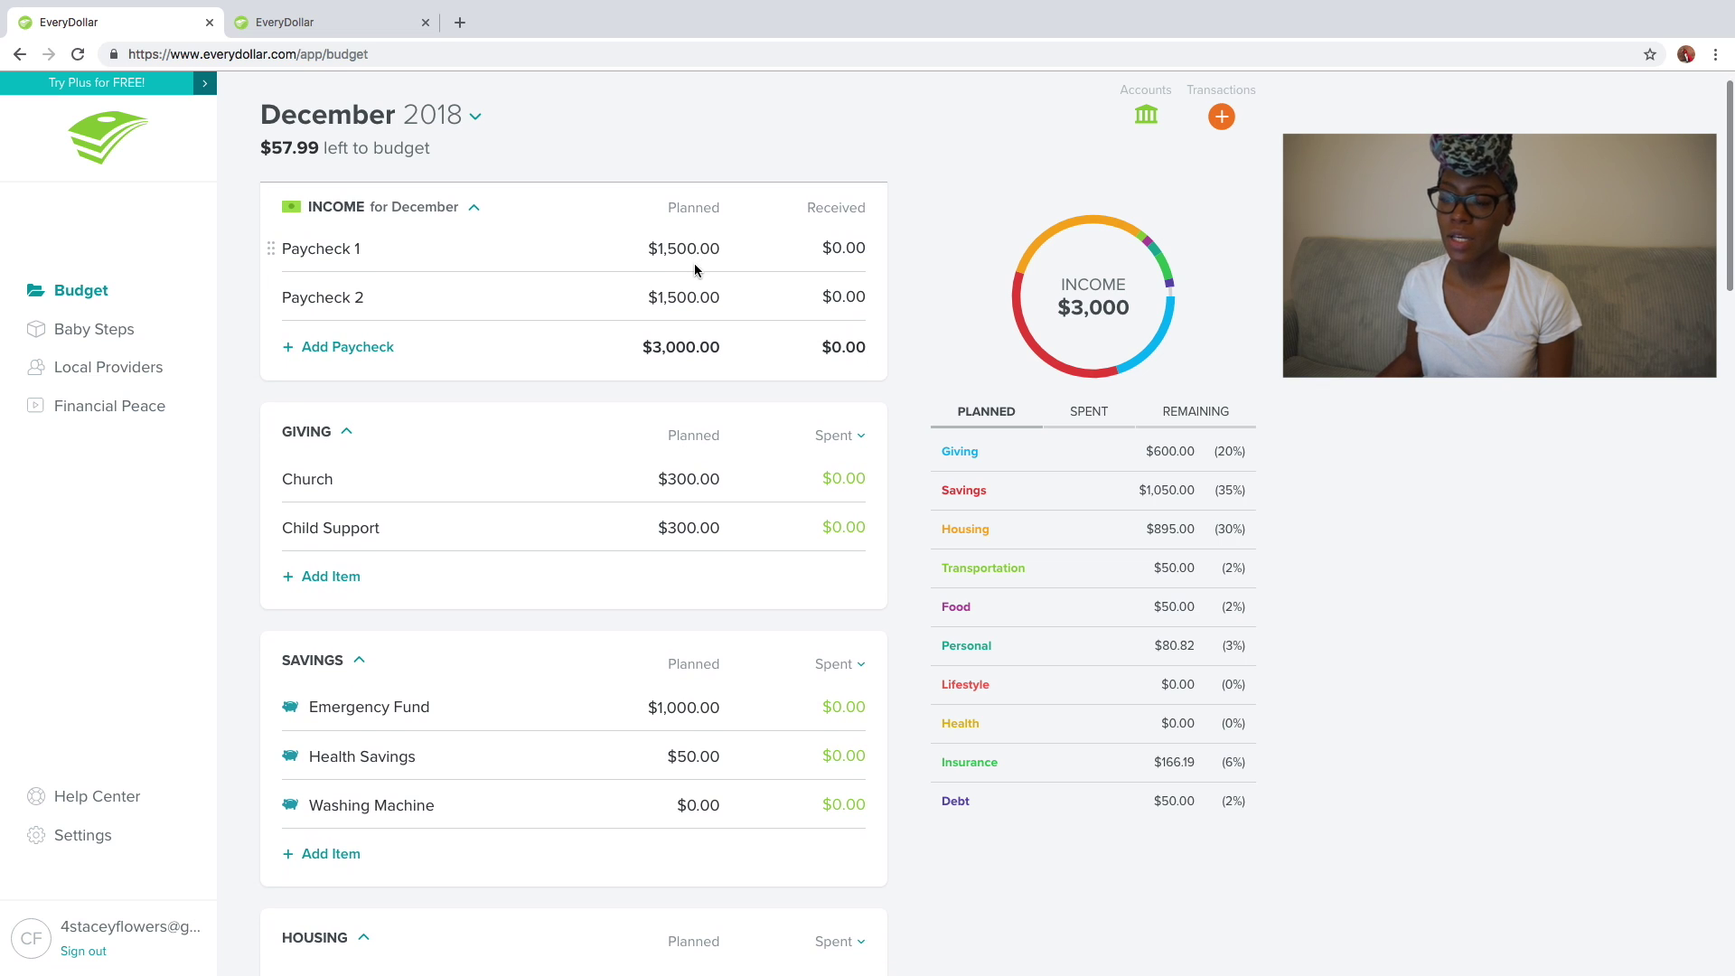
scroll(698, 252, down, 10)
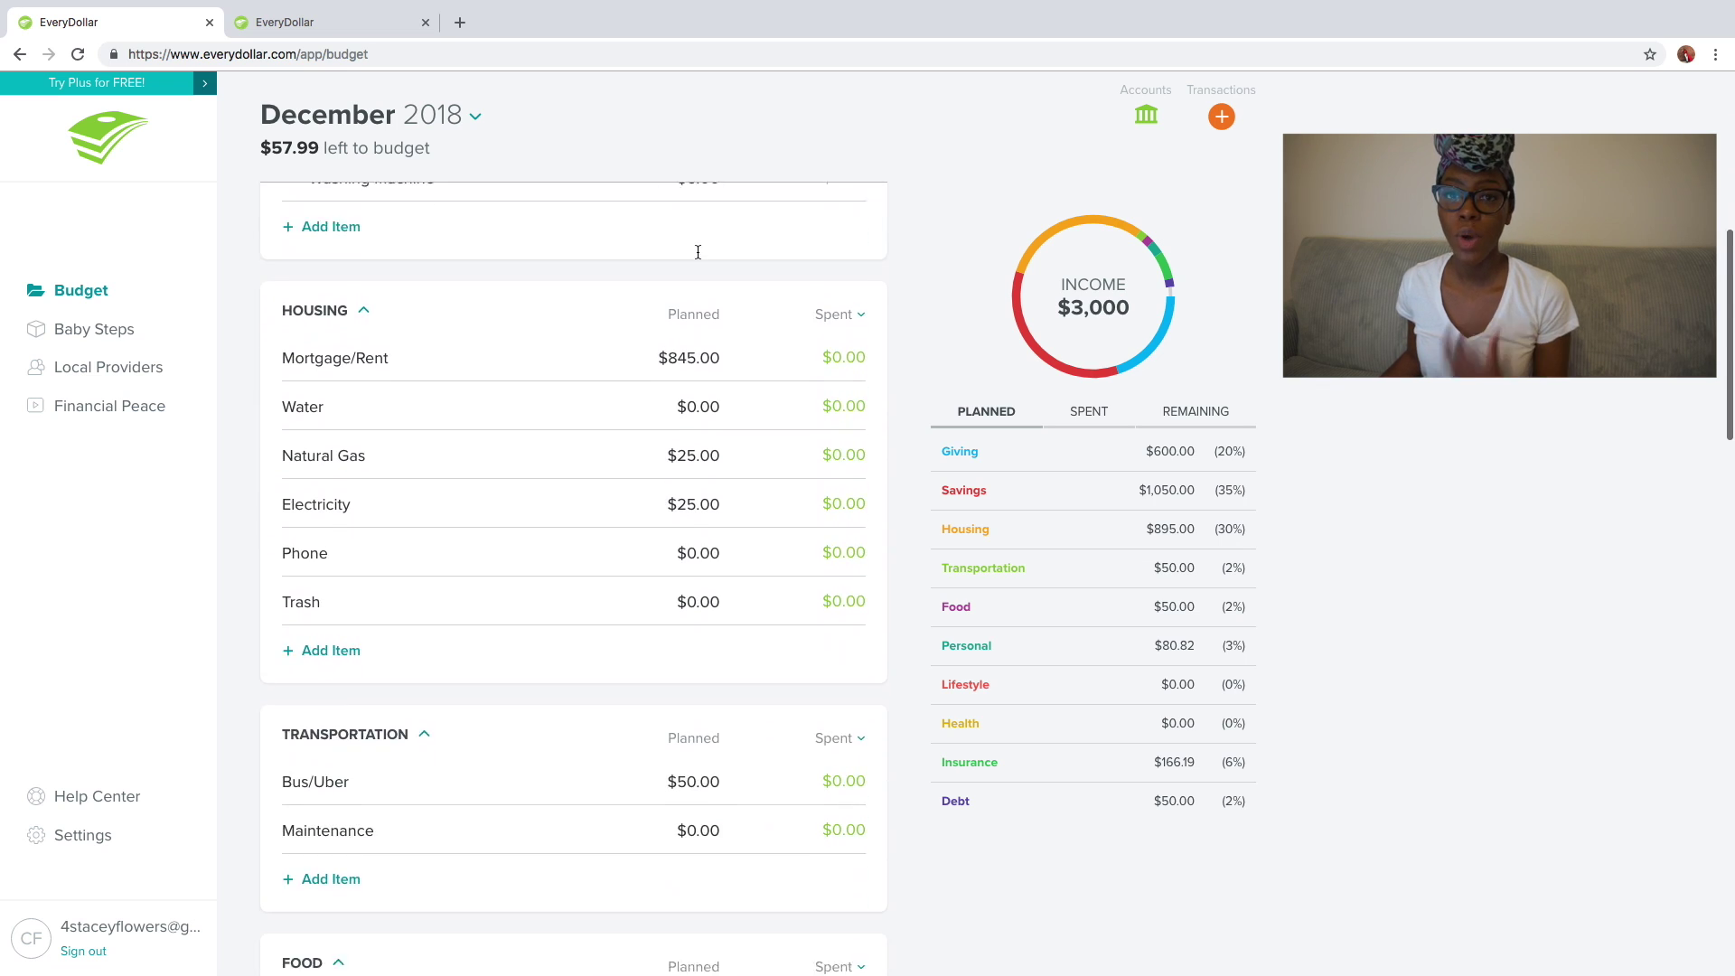
scroll(698, 252, down, 2)
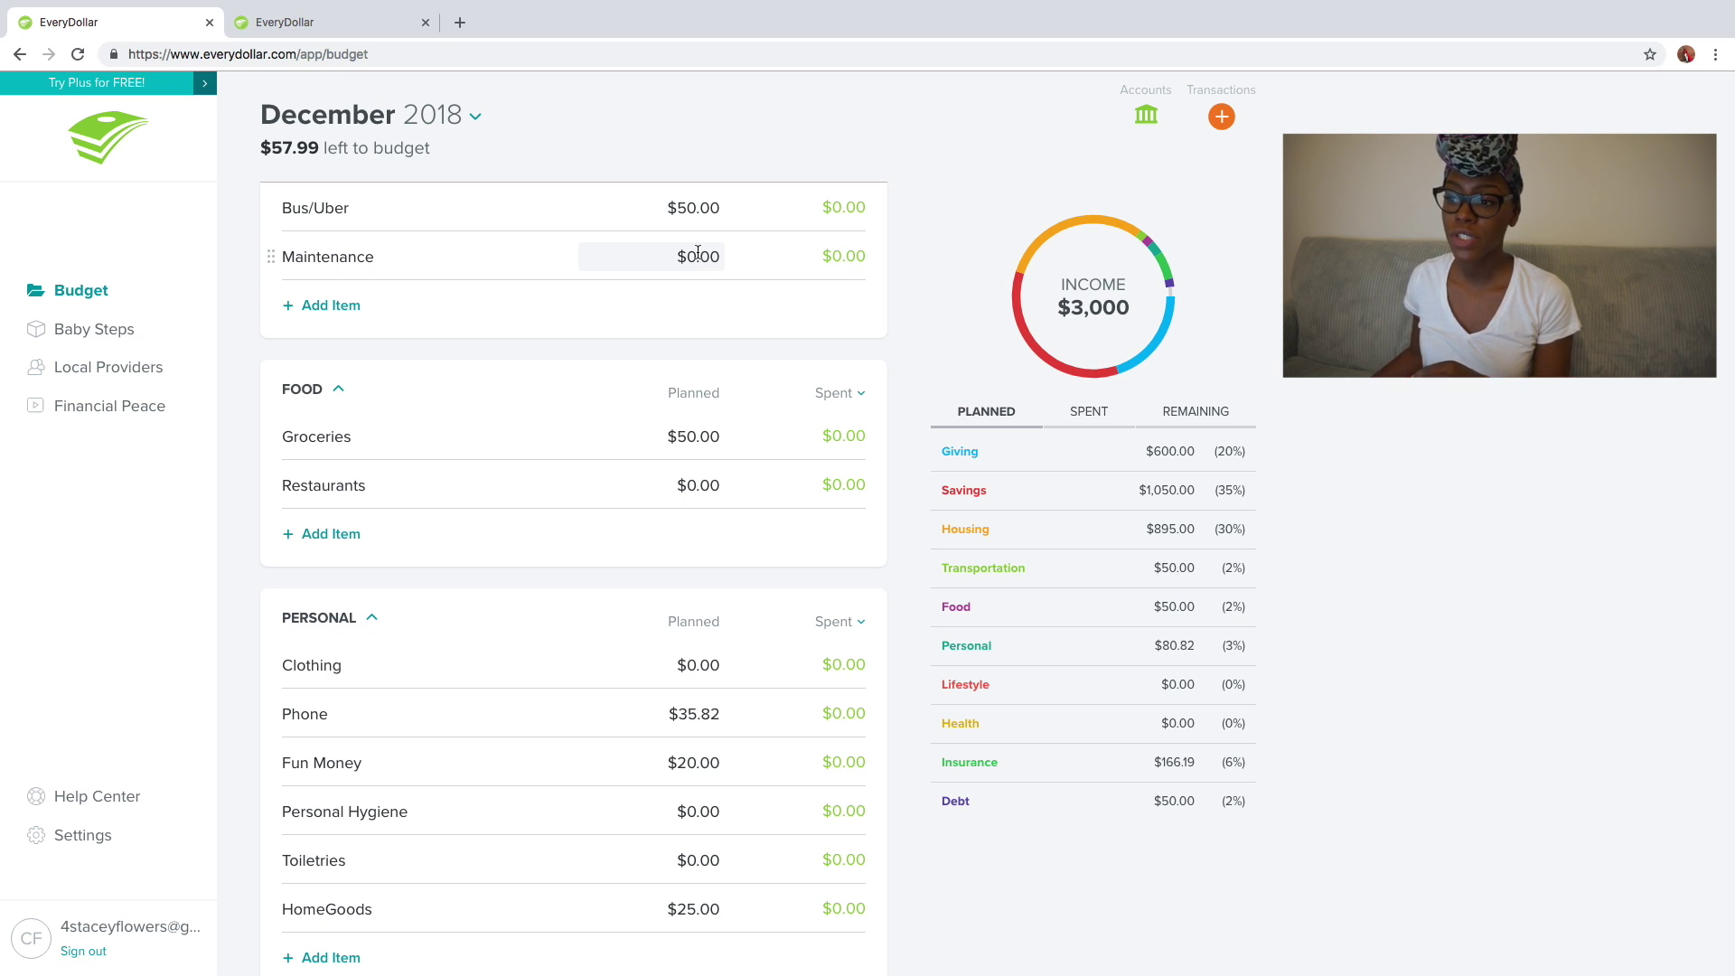
scroll(697, 252, down, 17)
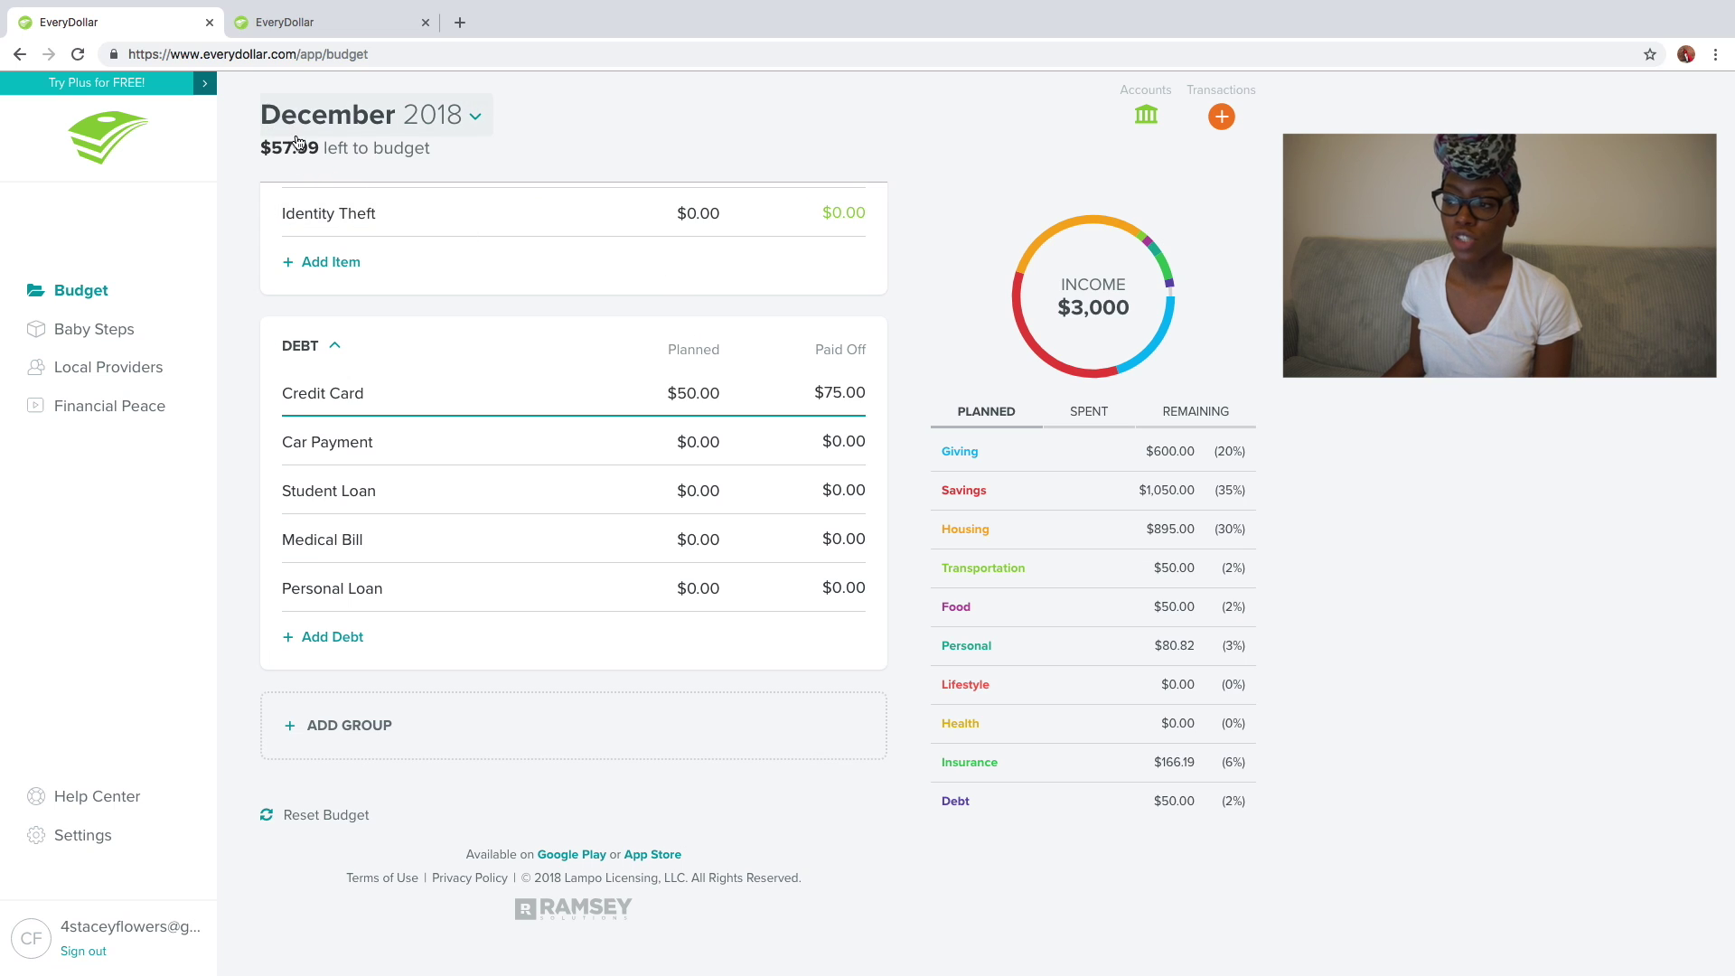
- Set the planned amount of the Car Payment debt to $57.99
click(701, 447)
text(57.99)
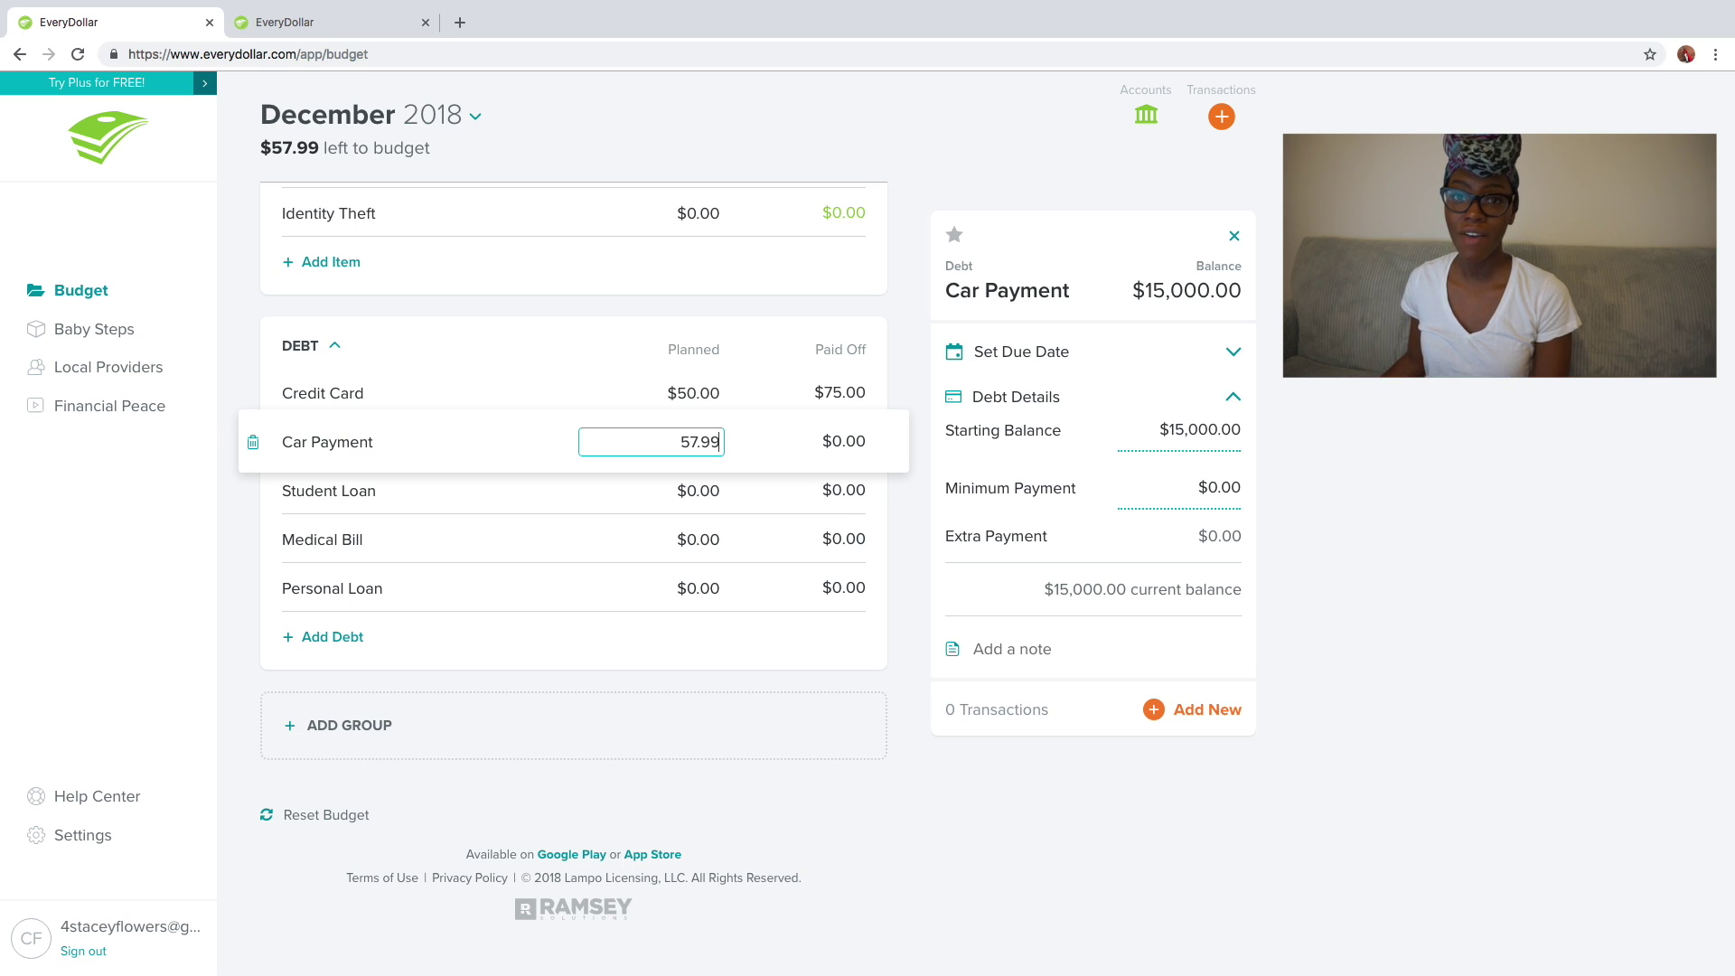
key(Tab)
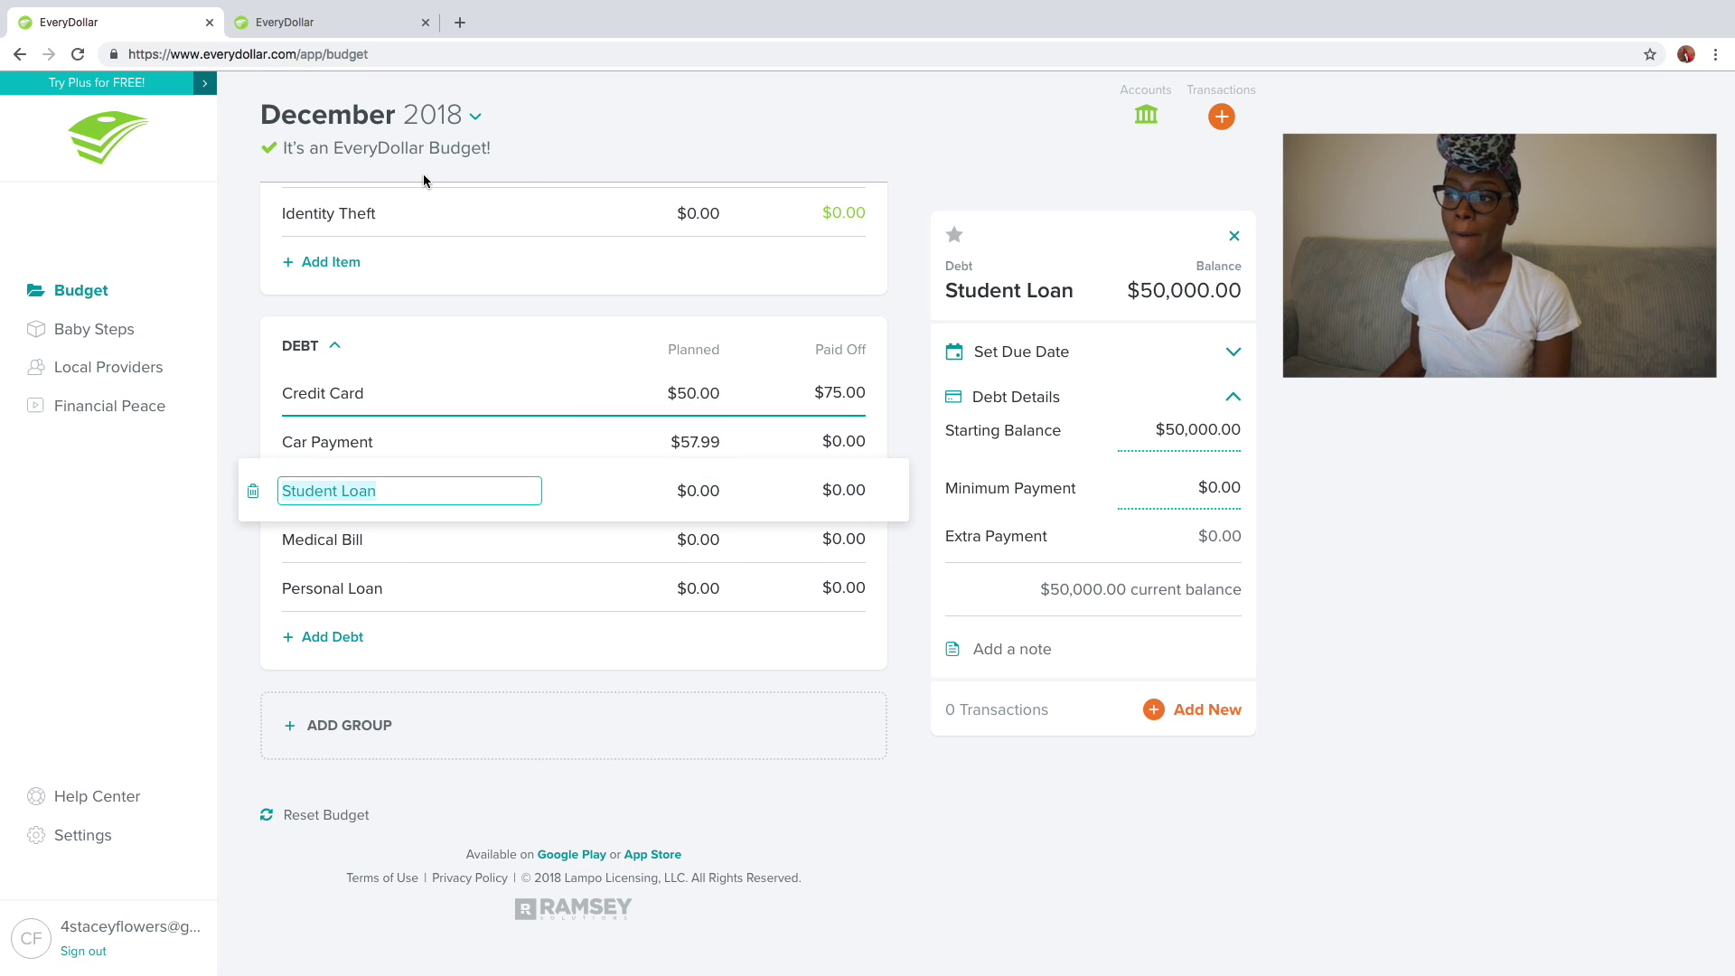
- Look over the budget sections from Income through Giving, Savings and Housing down to Debt
scroll(589, 480, up, 15)
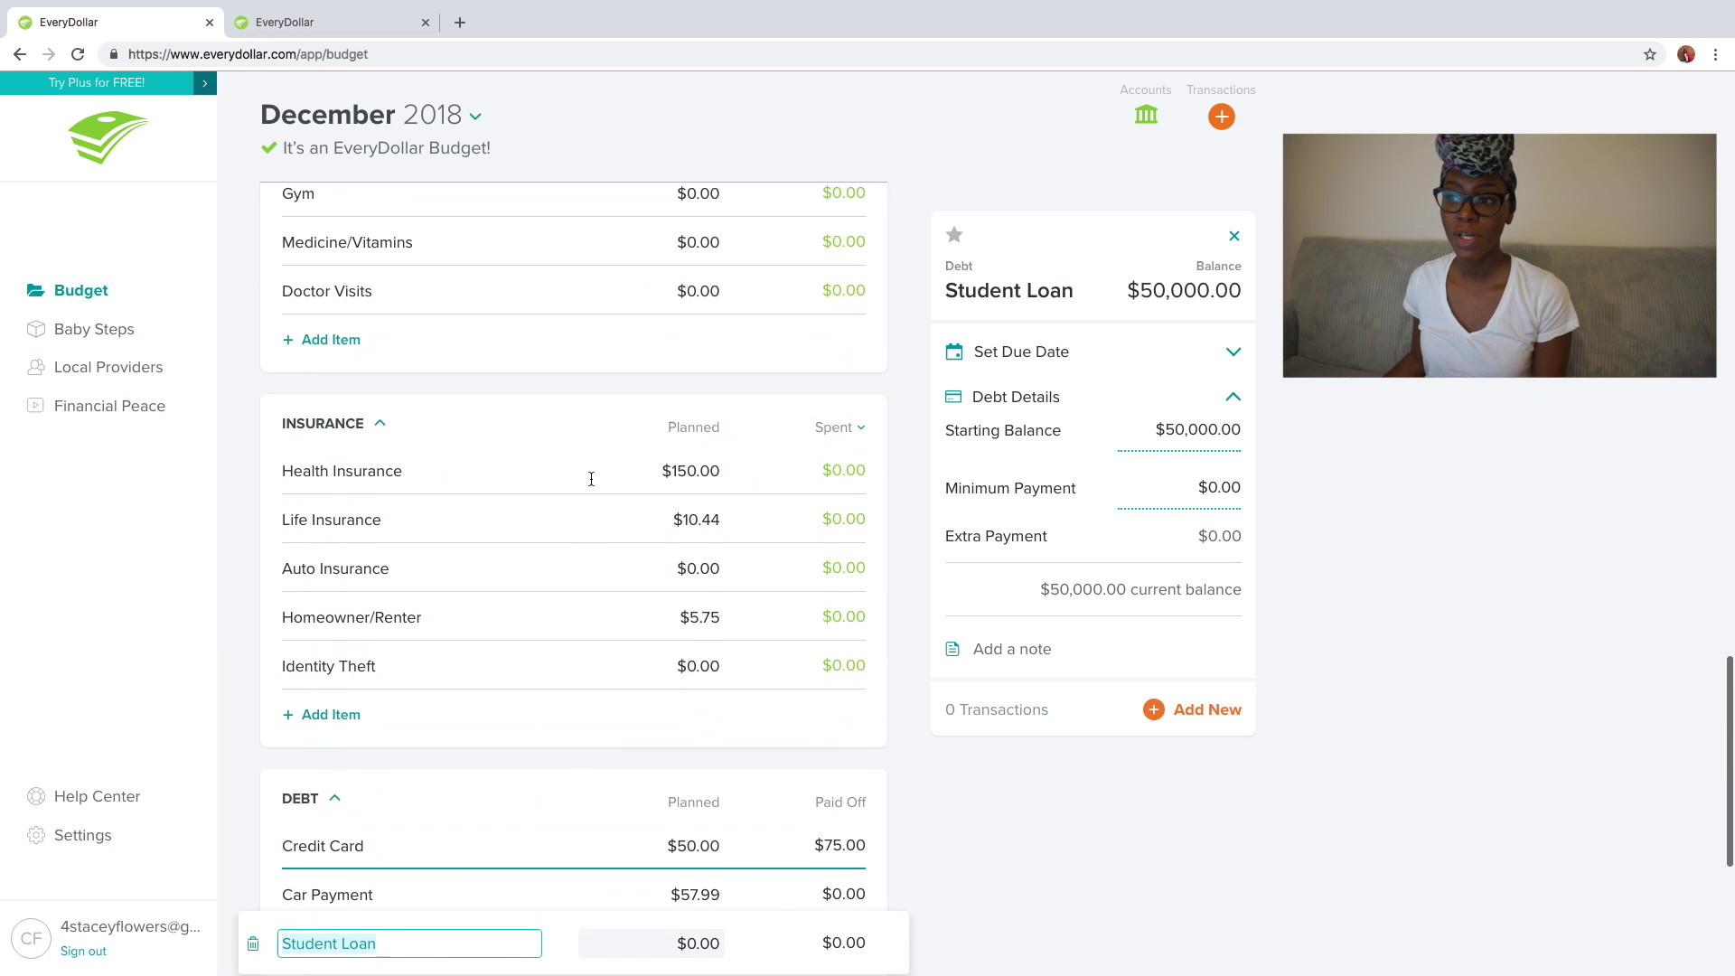
scroll(579, 474, up, 20)
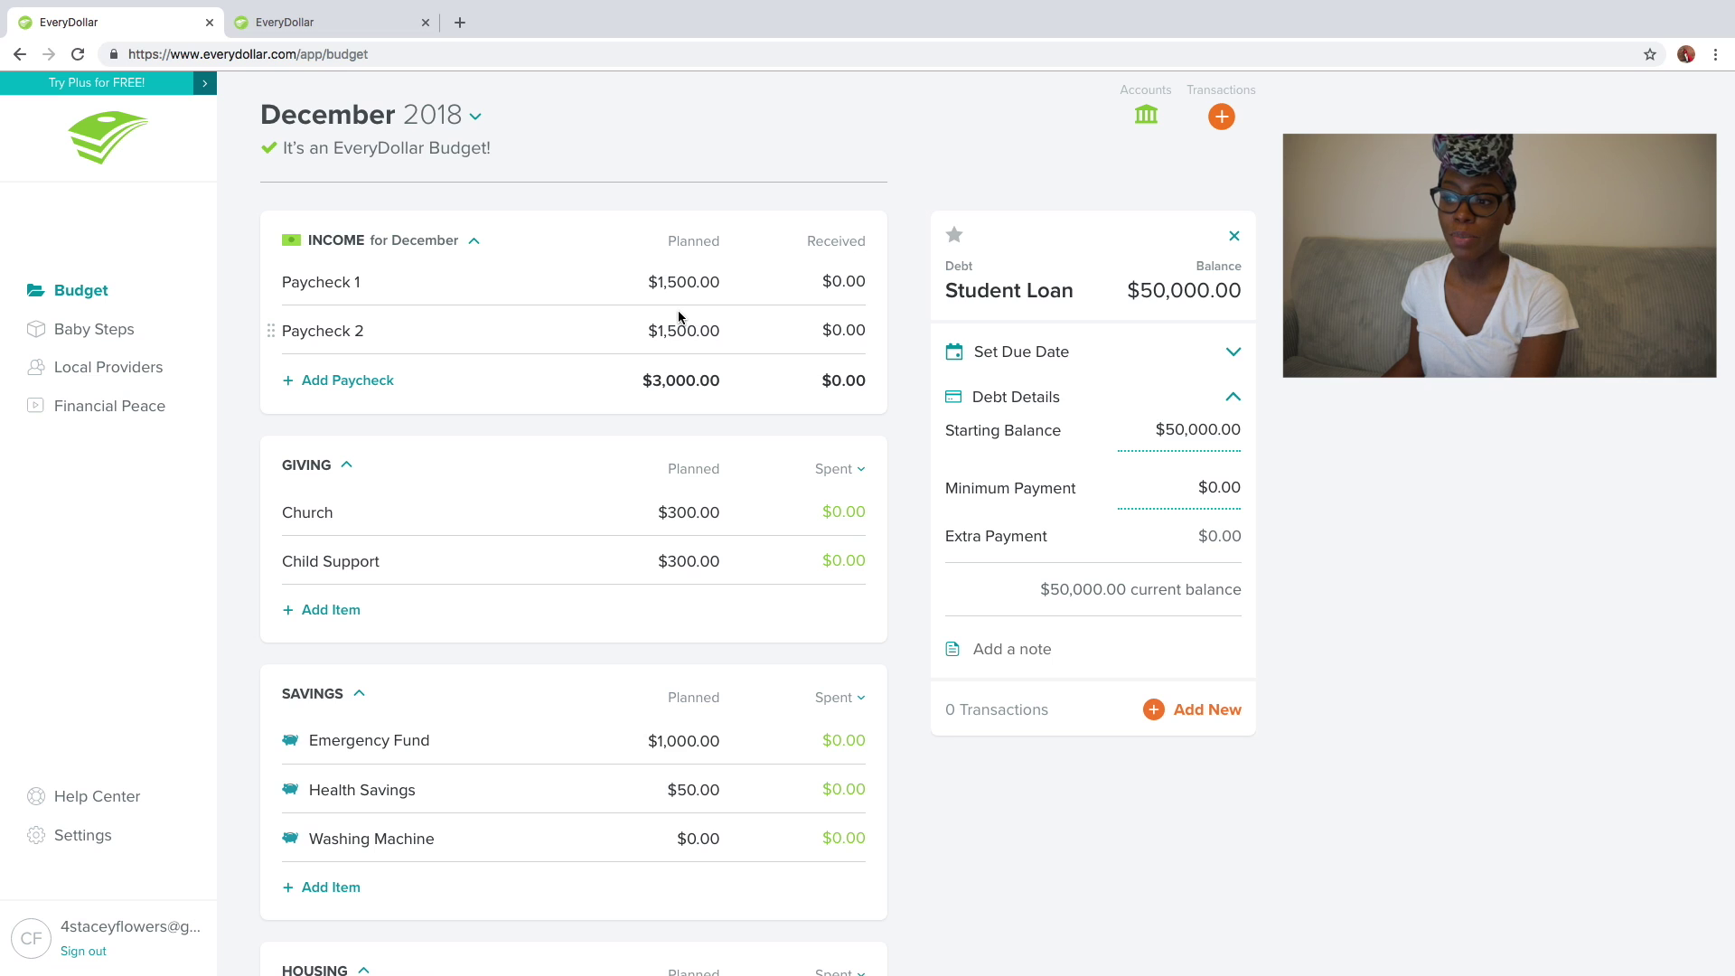
scroll(681, 316, down, 5)
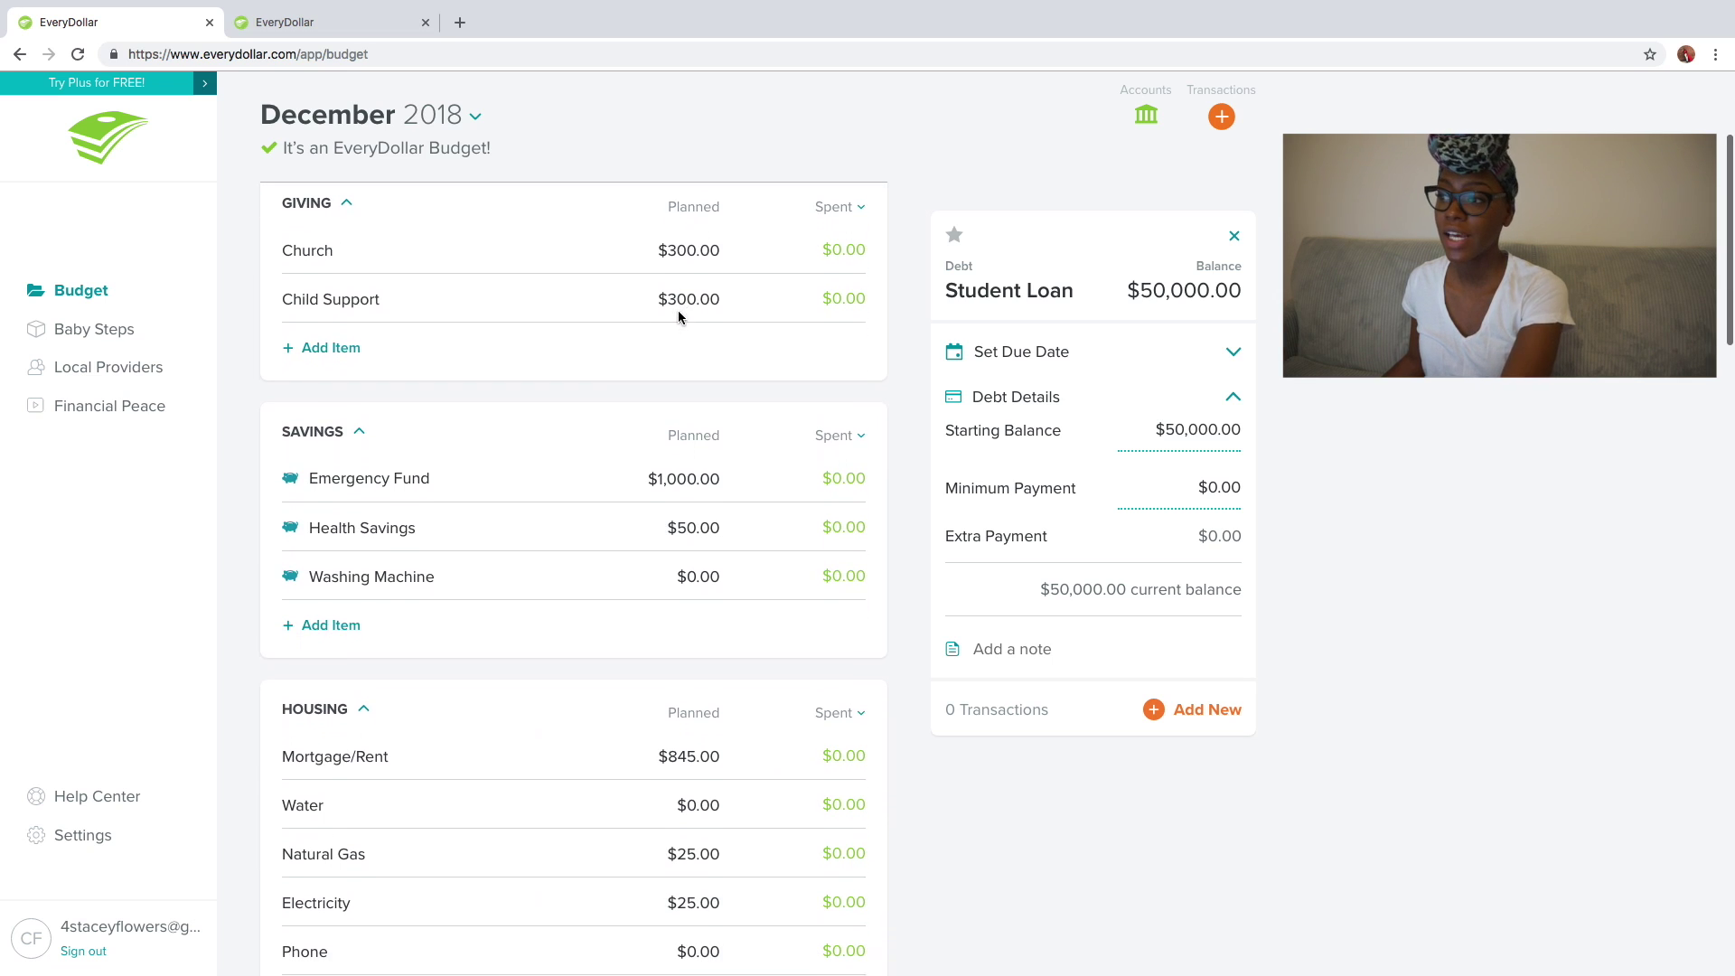
scroll(682, 340, down, 1)
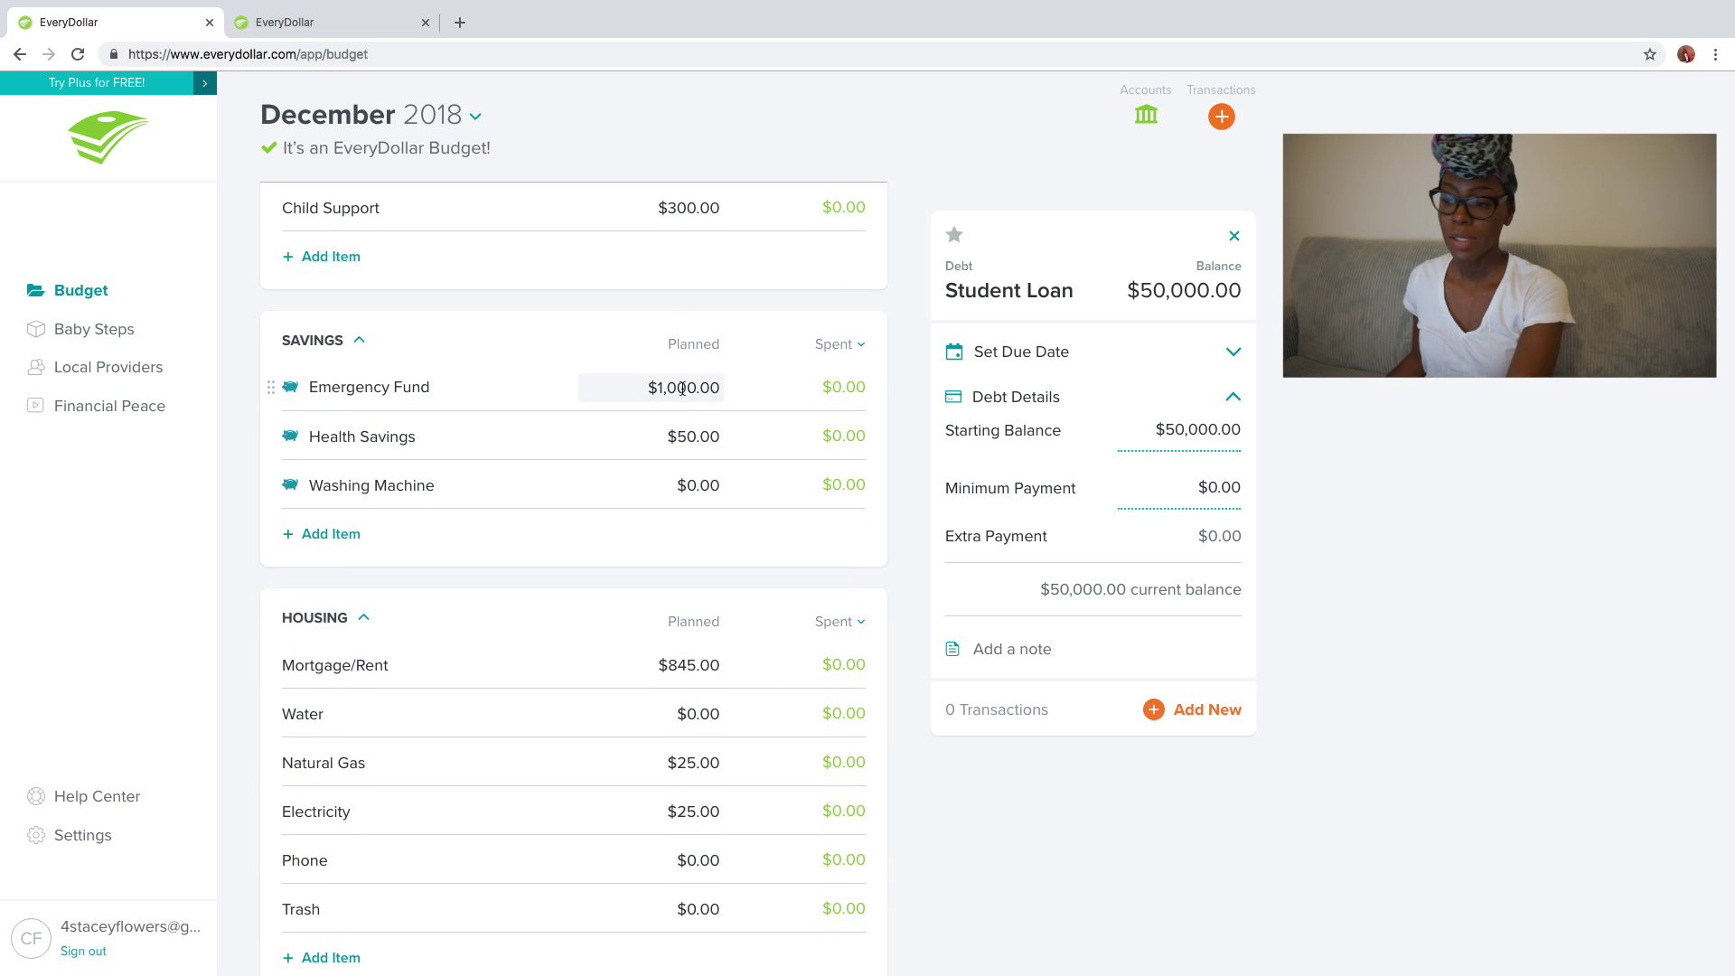
scroll(682, 306, down, 5)
scroll(673, 452, down, 20)
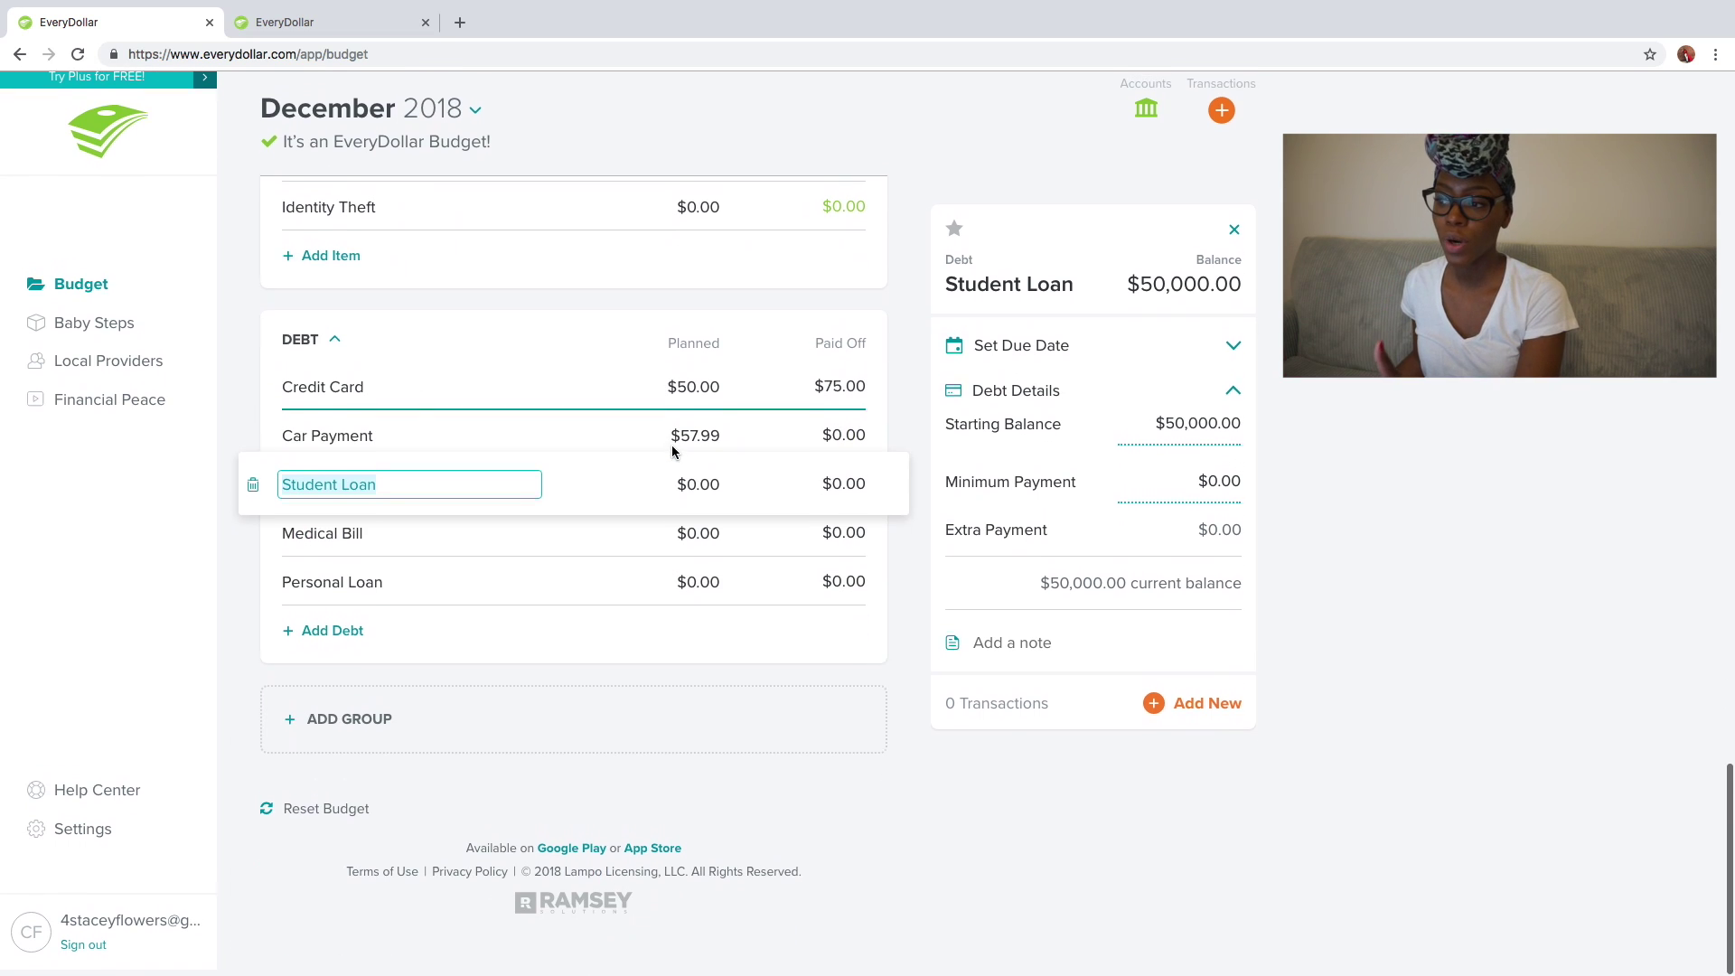
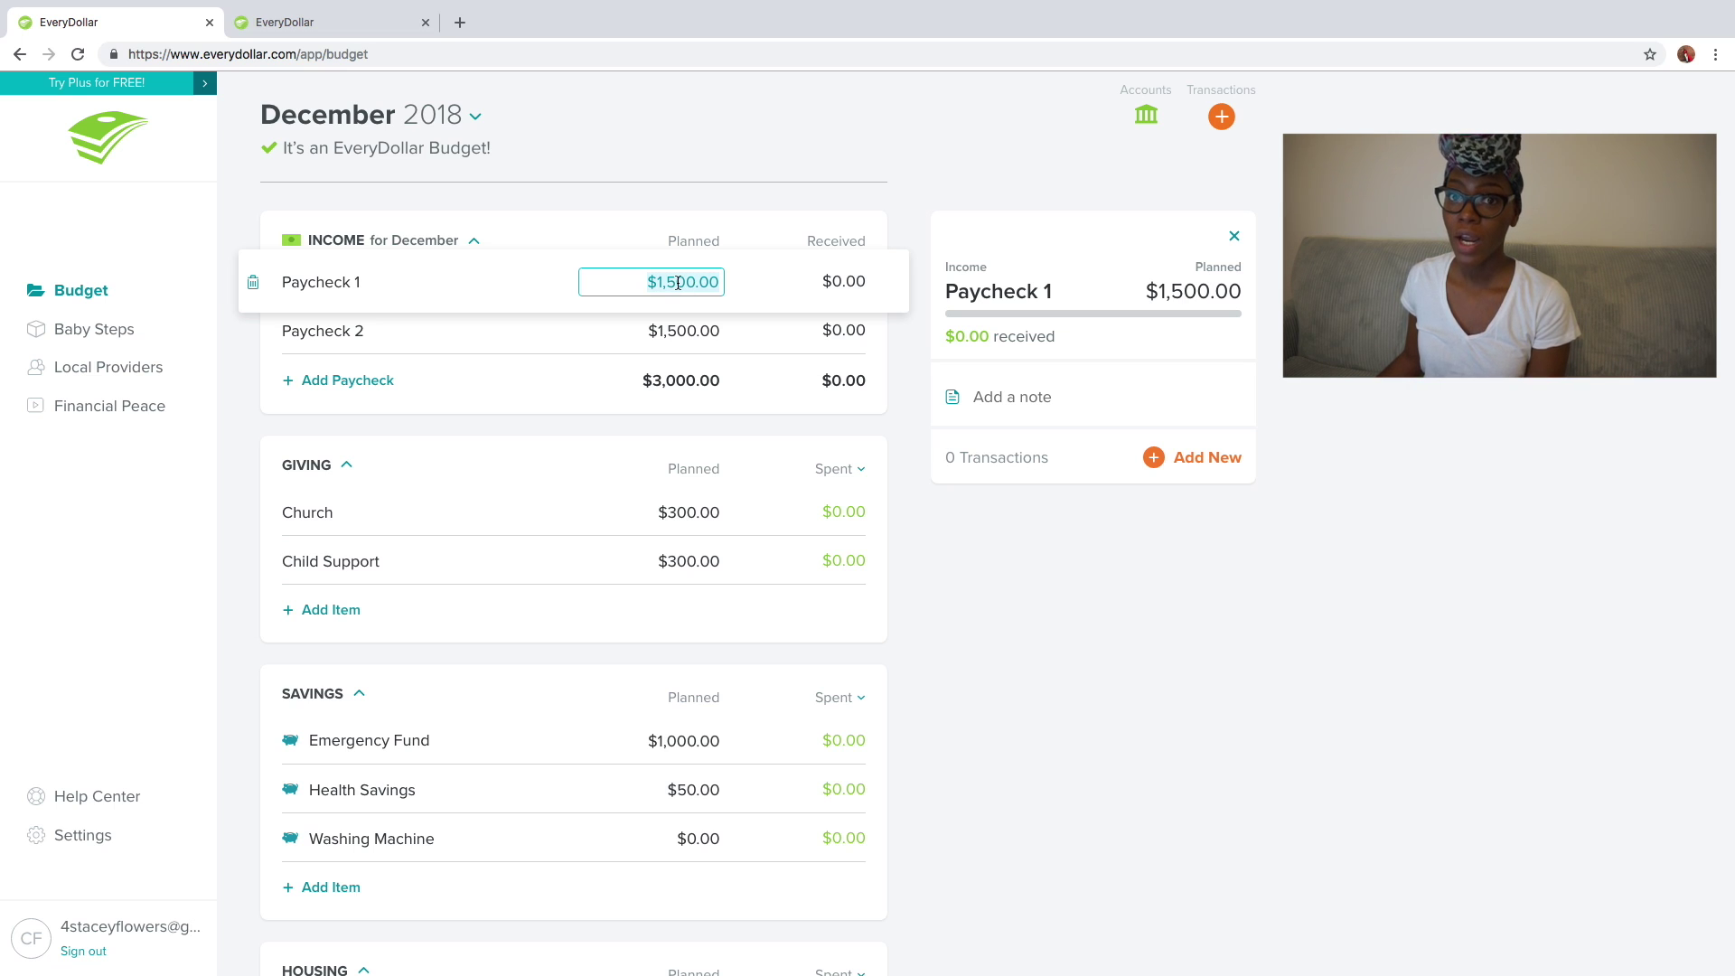
- Track received income of $1,650 for Paycheck 1, dated 12/05/18
click(866, 280)
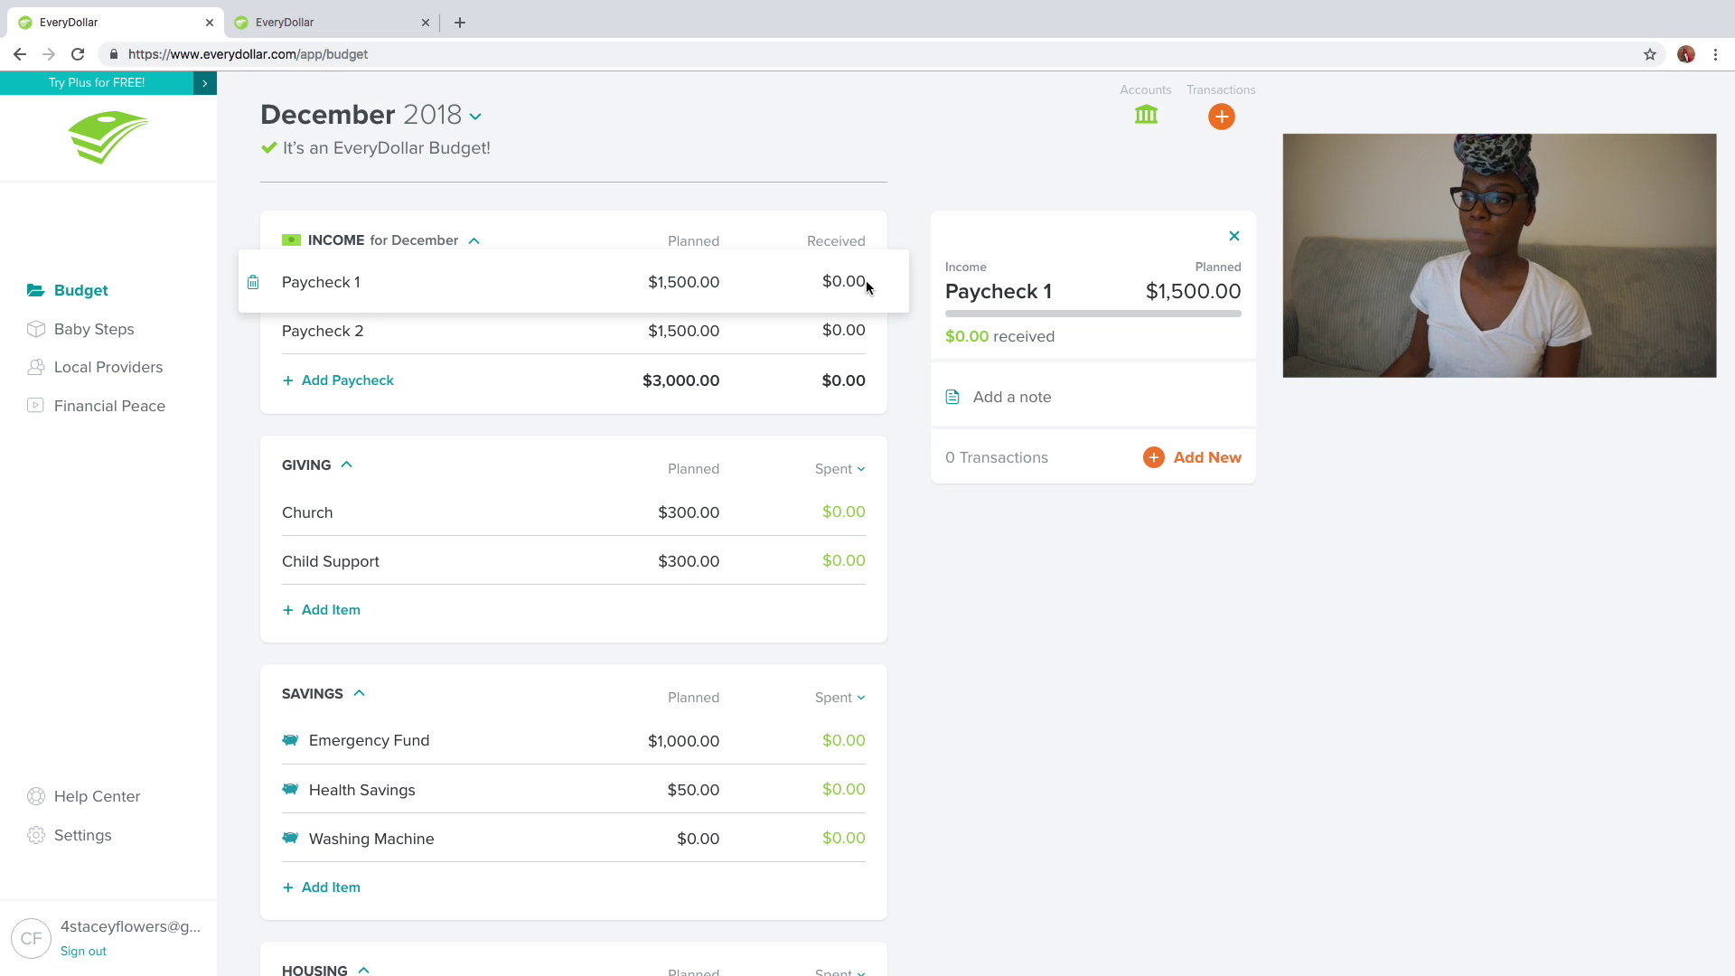
click(522, 282)
click(520, 329)
click(497, 280)
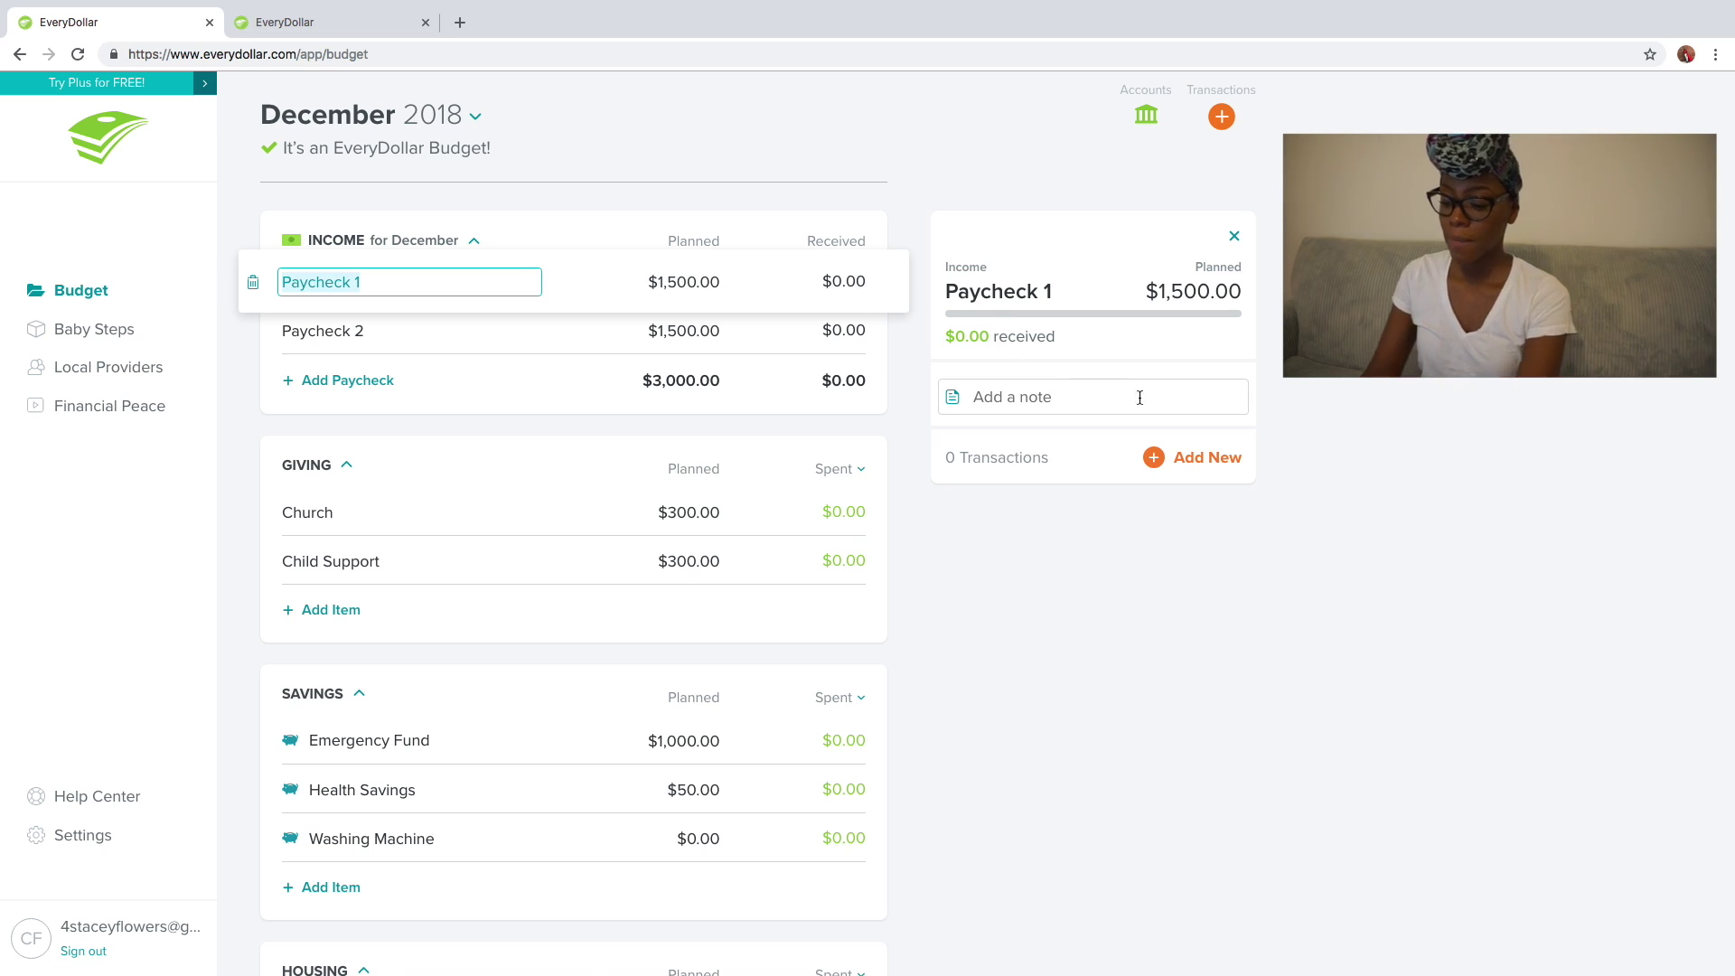
click(1154, 459)
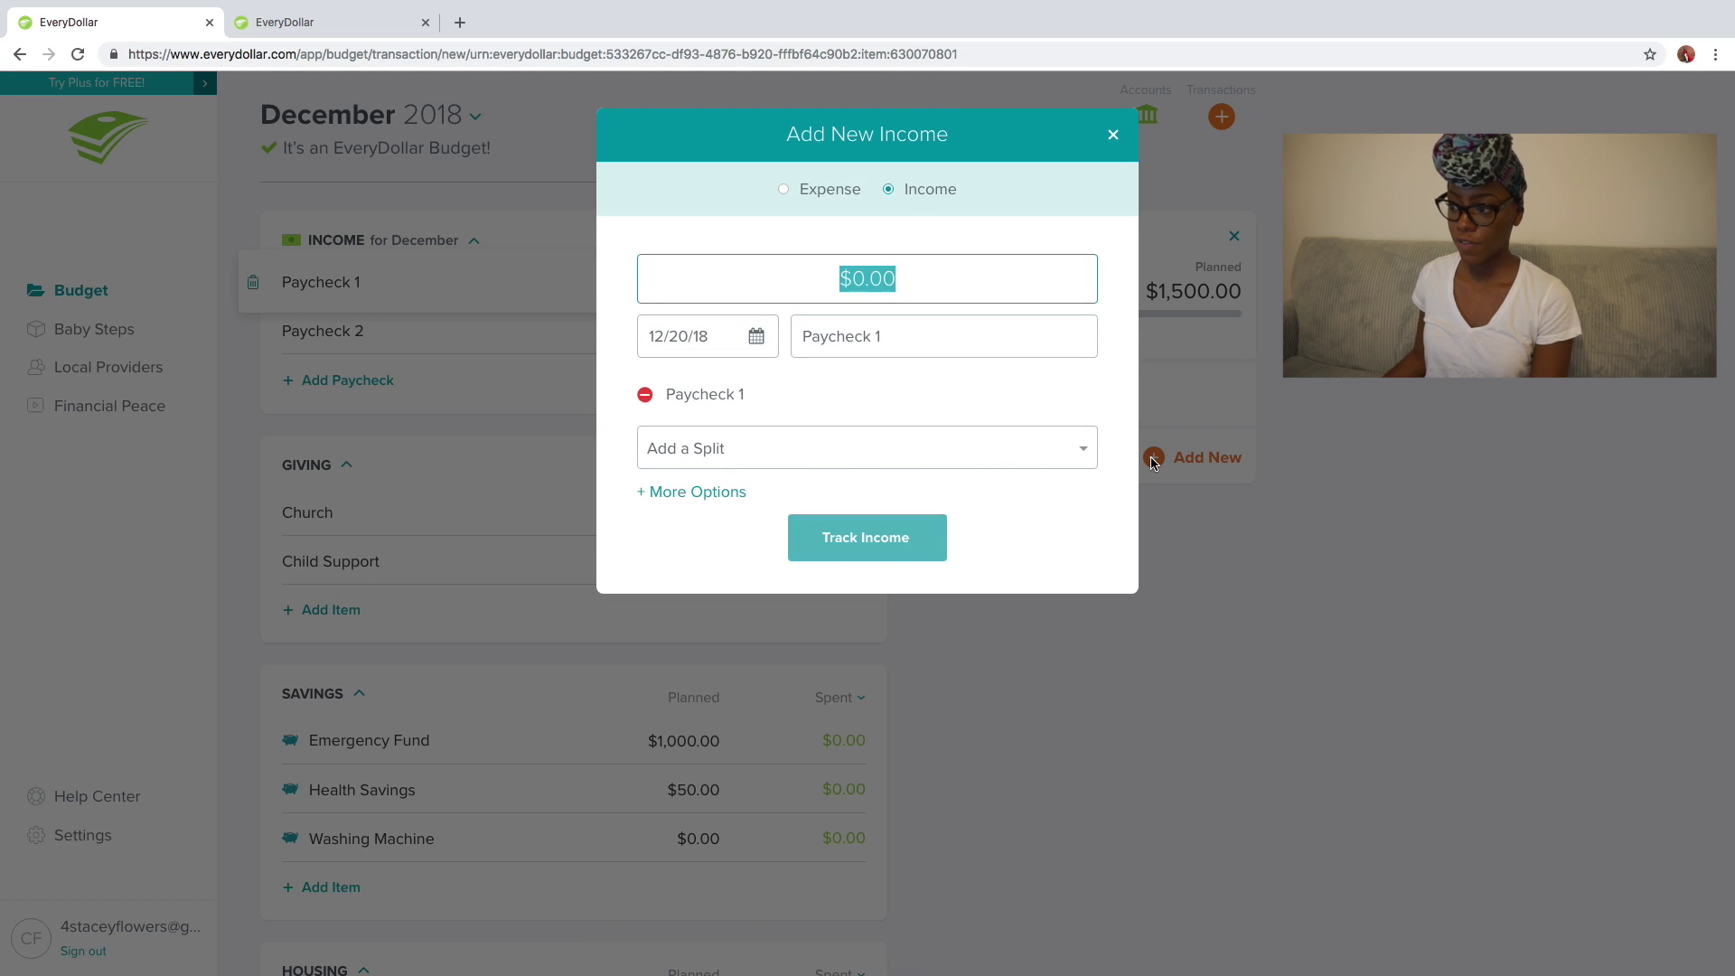
text(1650)
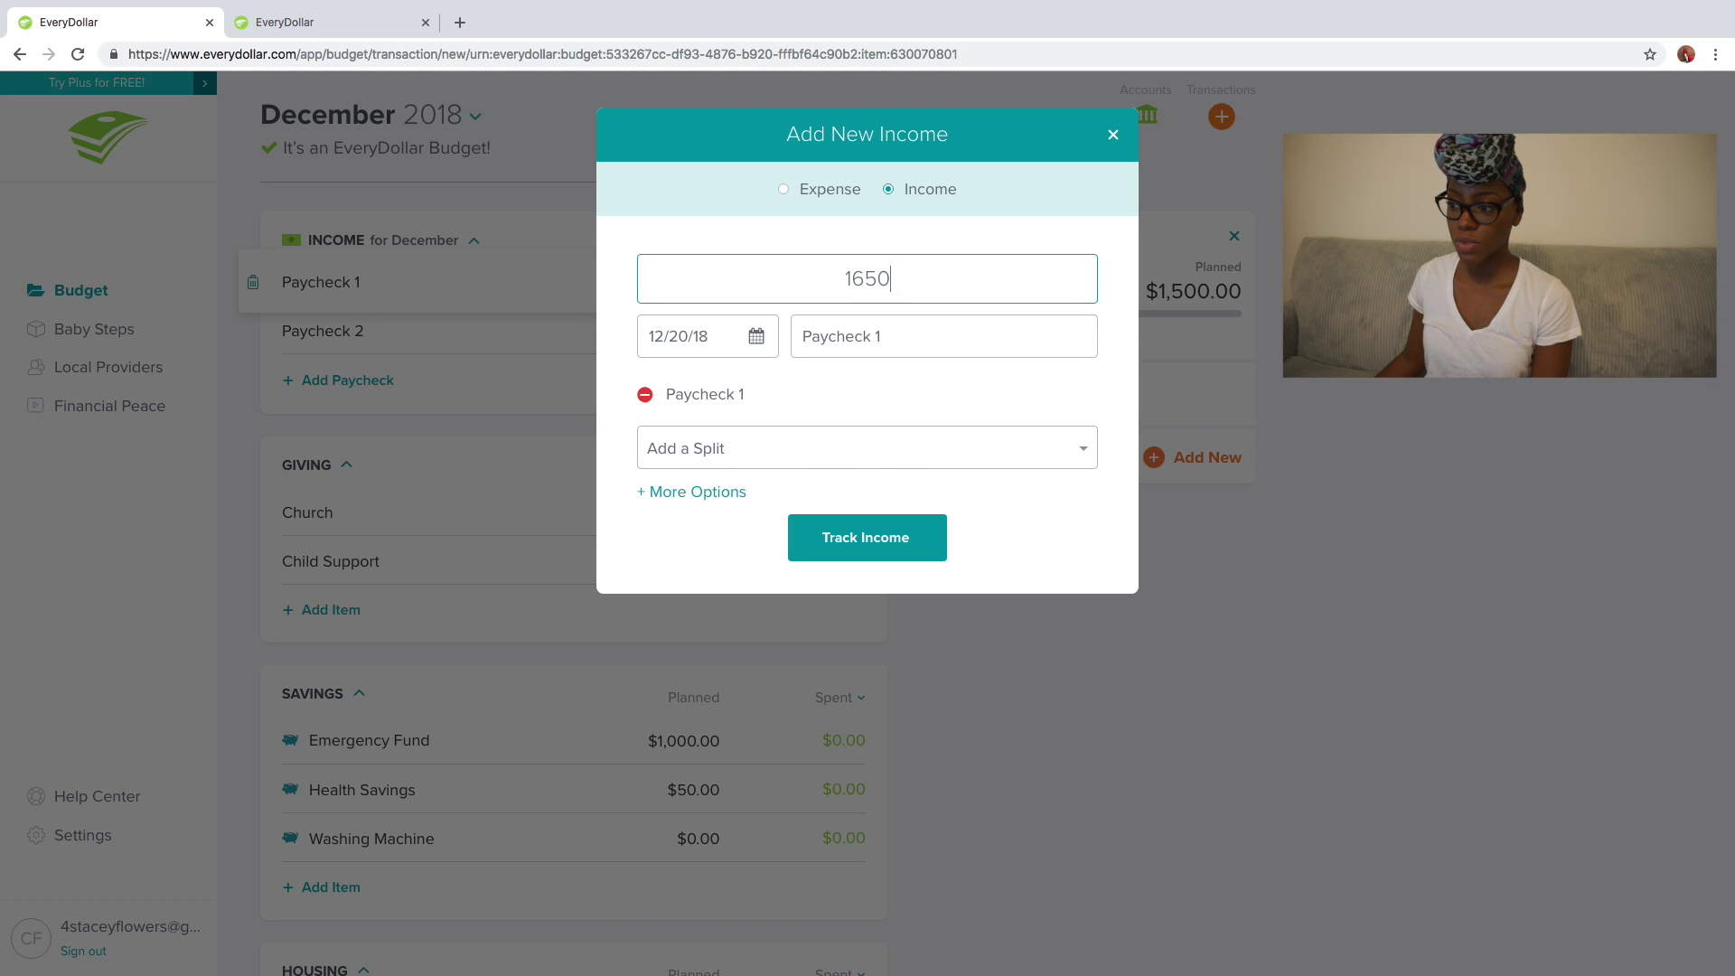
click(757, 337)
click(756, 337)
click(785, 500)
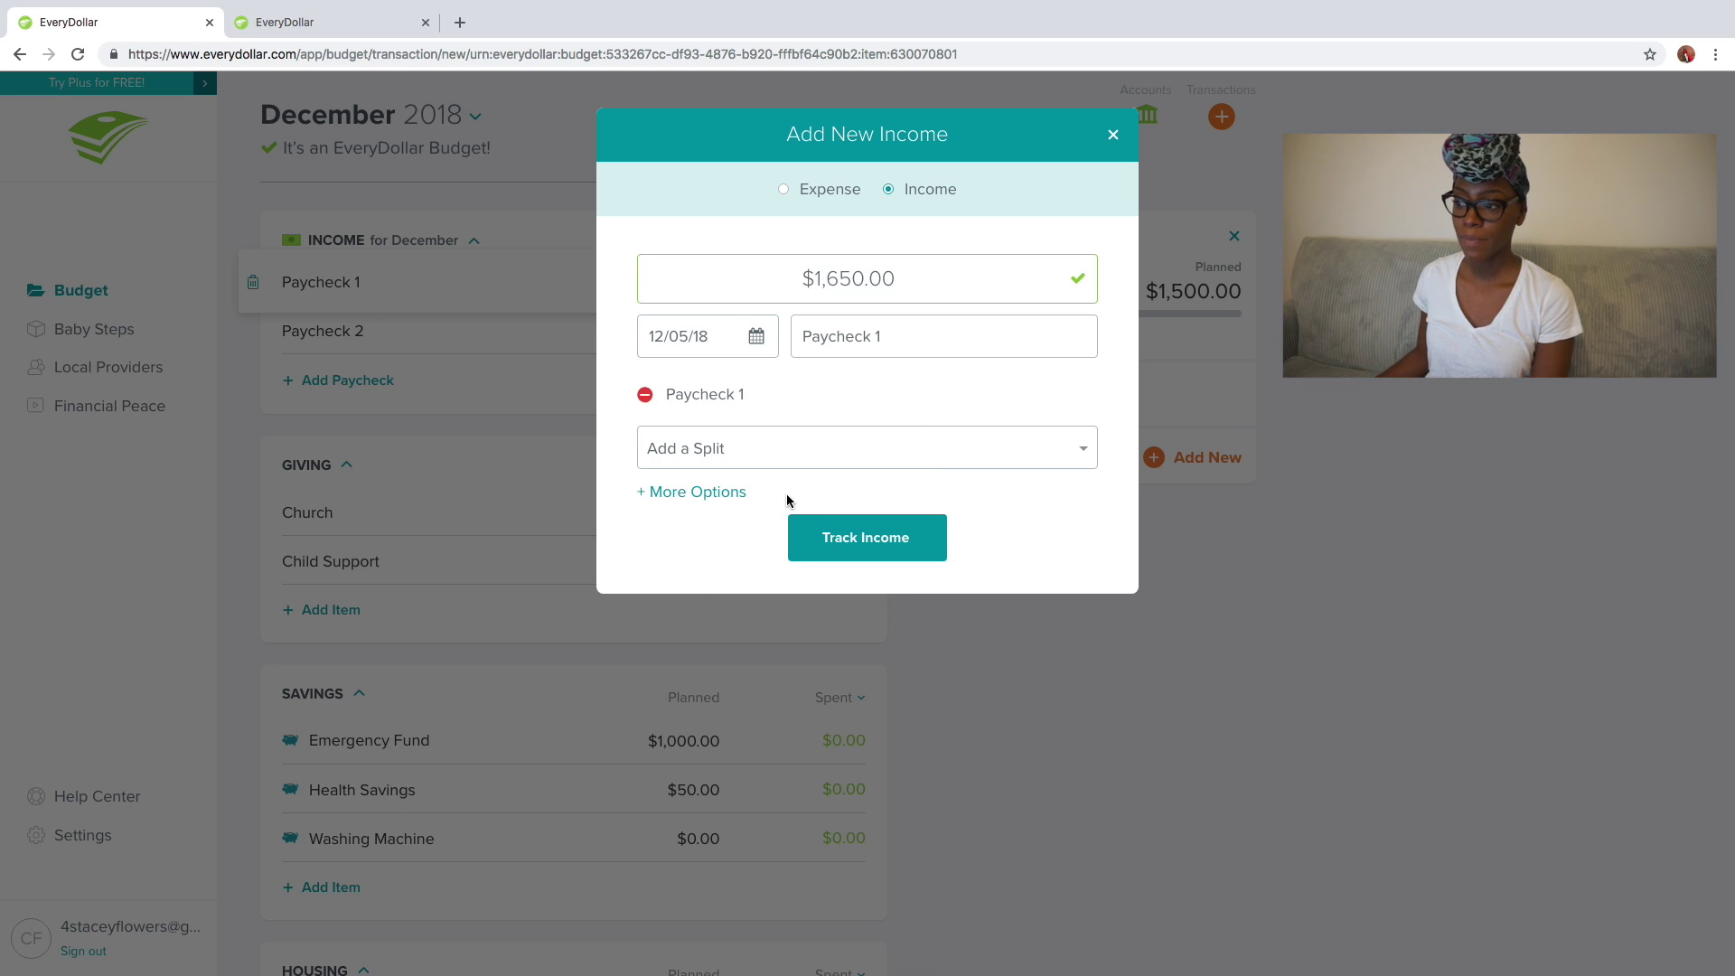
click(901, 537)
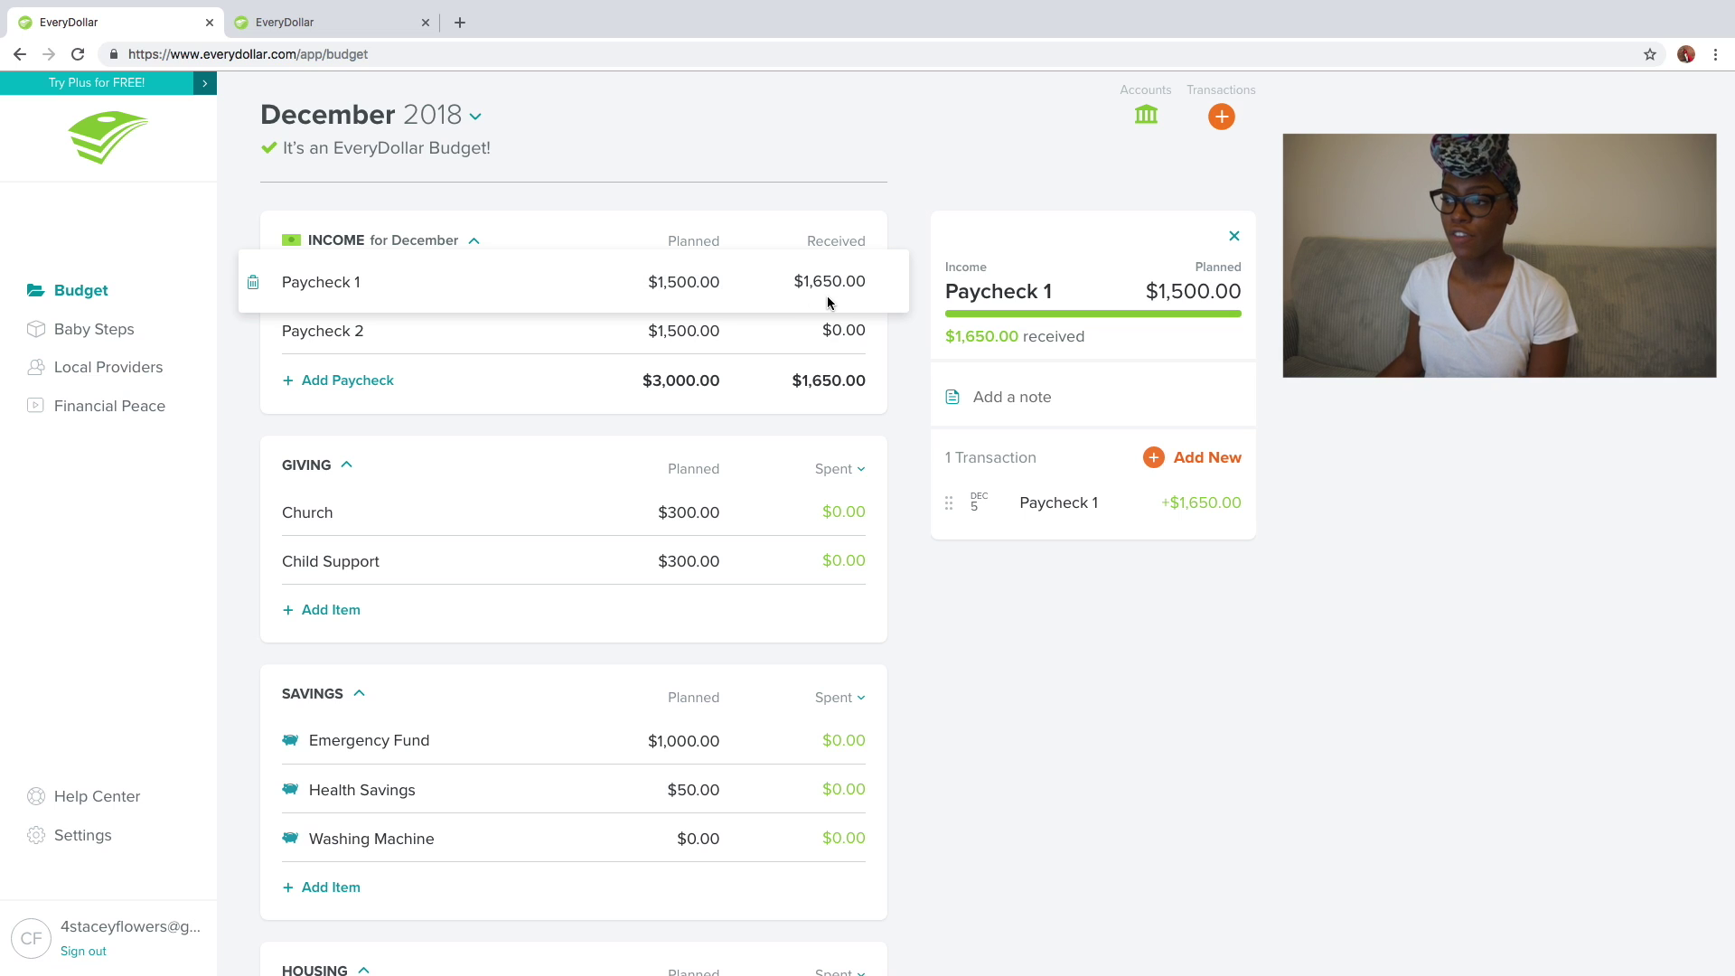
- Track received income of $1,450 for Paycheck 2, dated 12/20/18
click(743, 340)
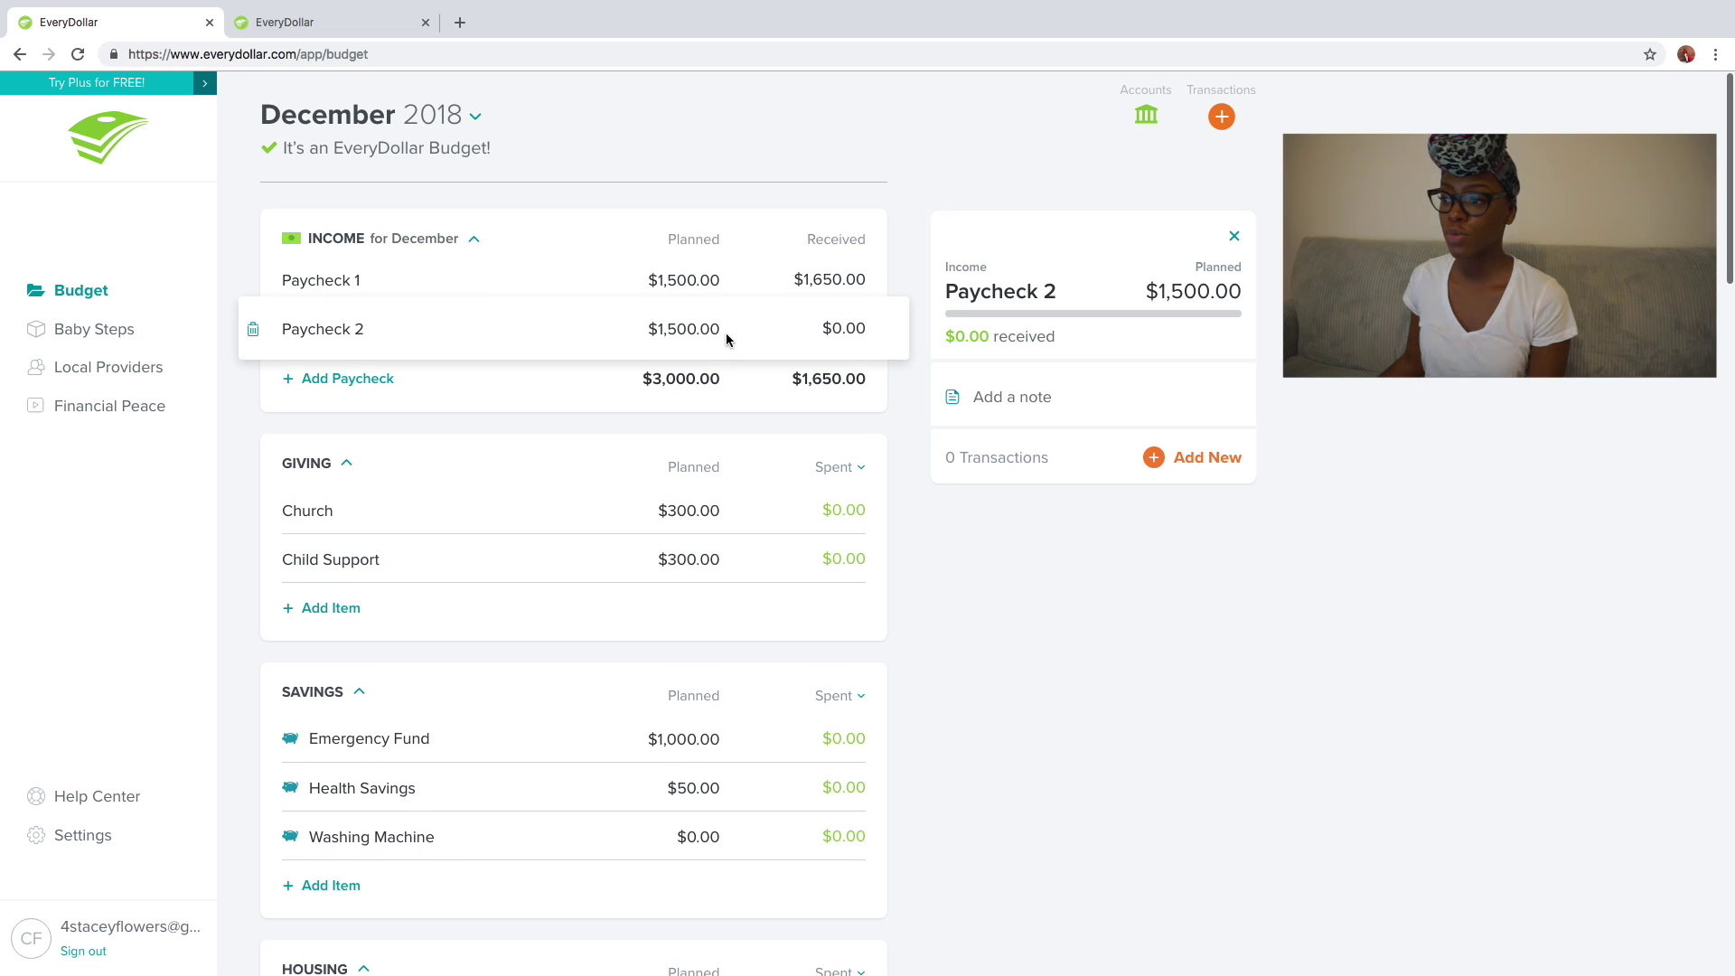
click(1179, 461)
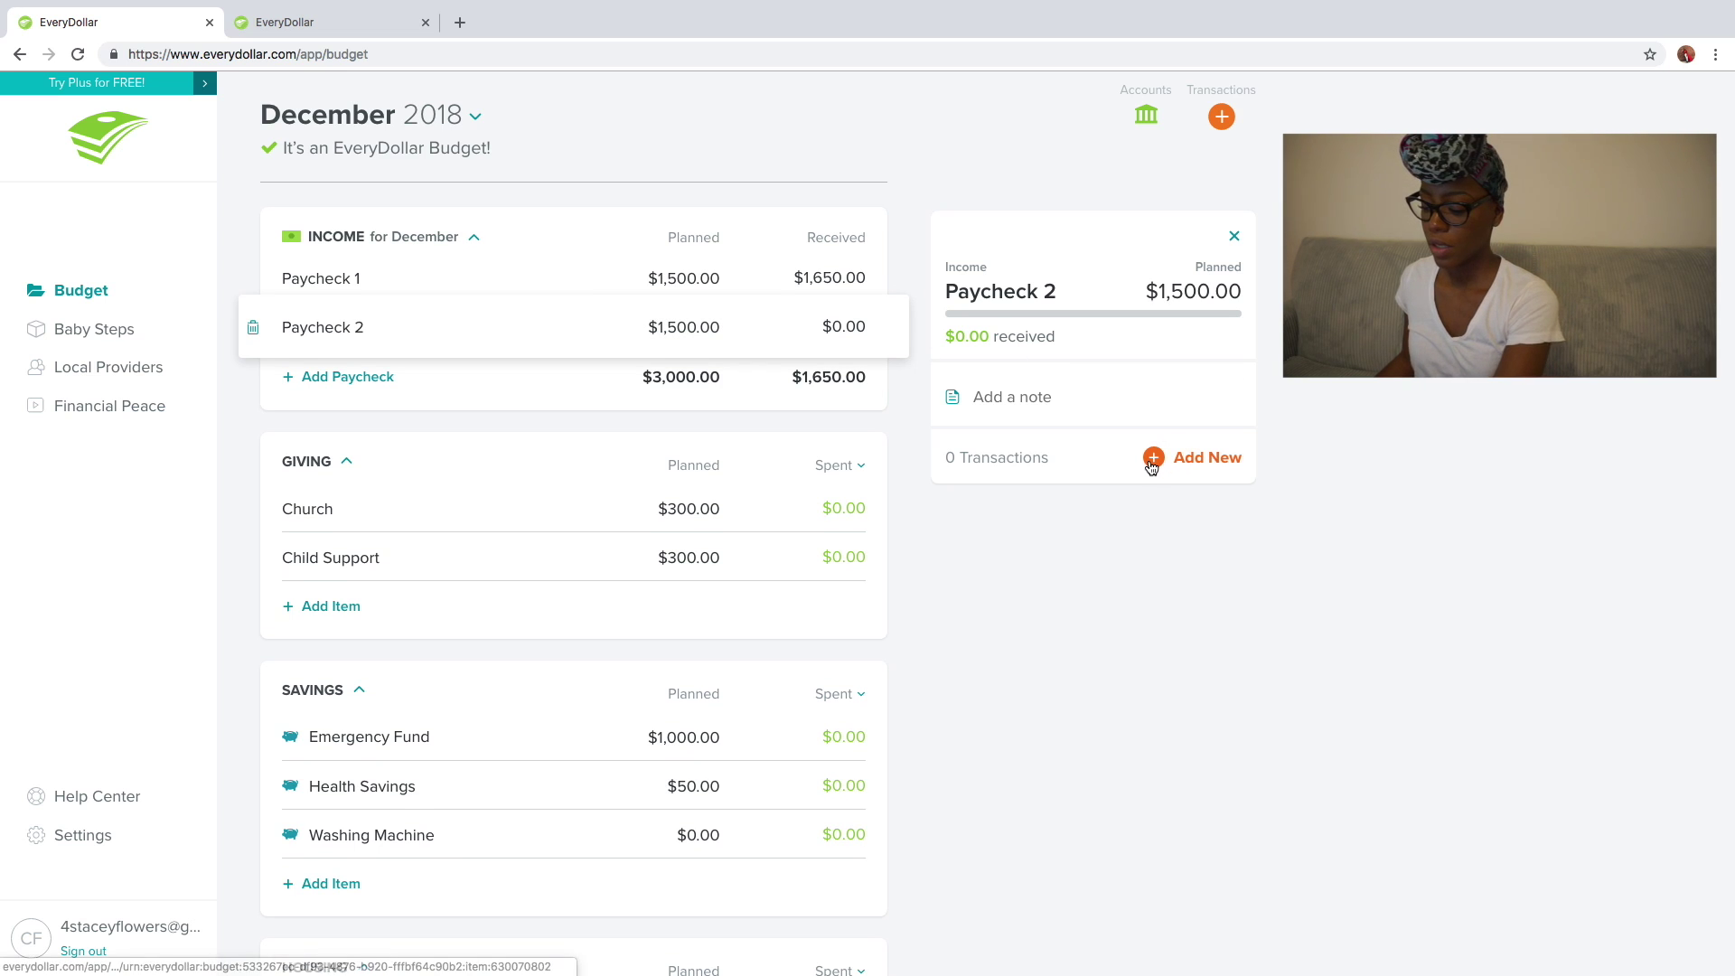
text(1450)
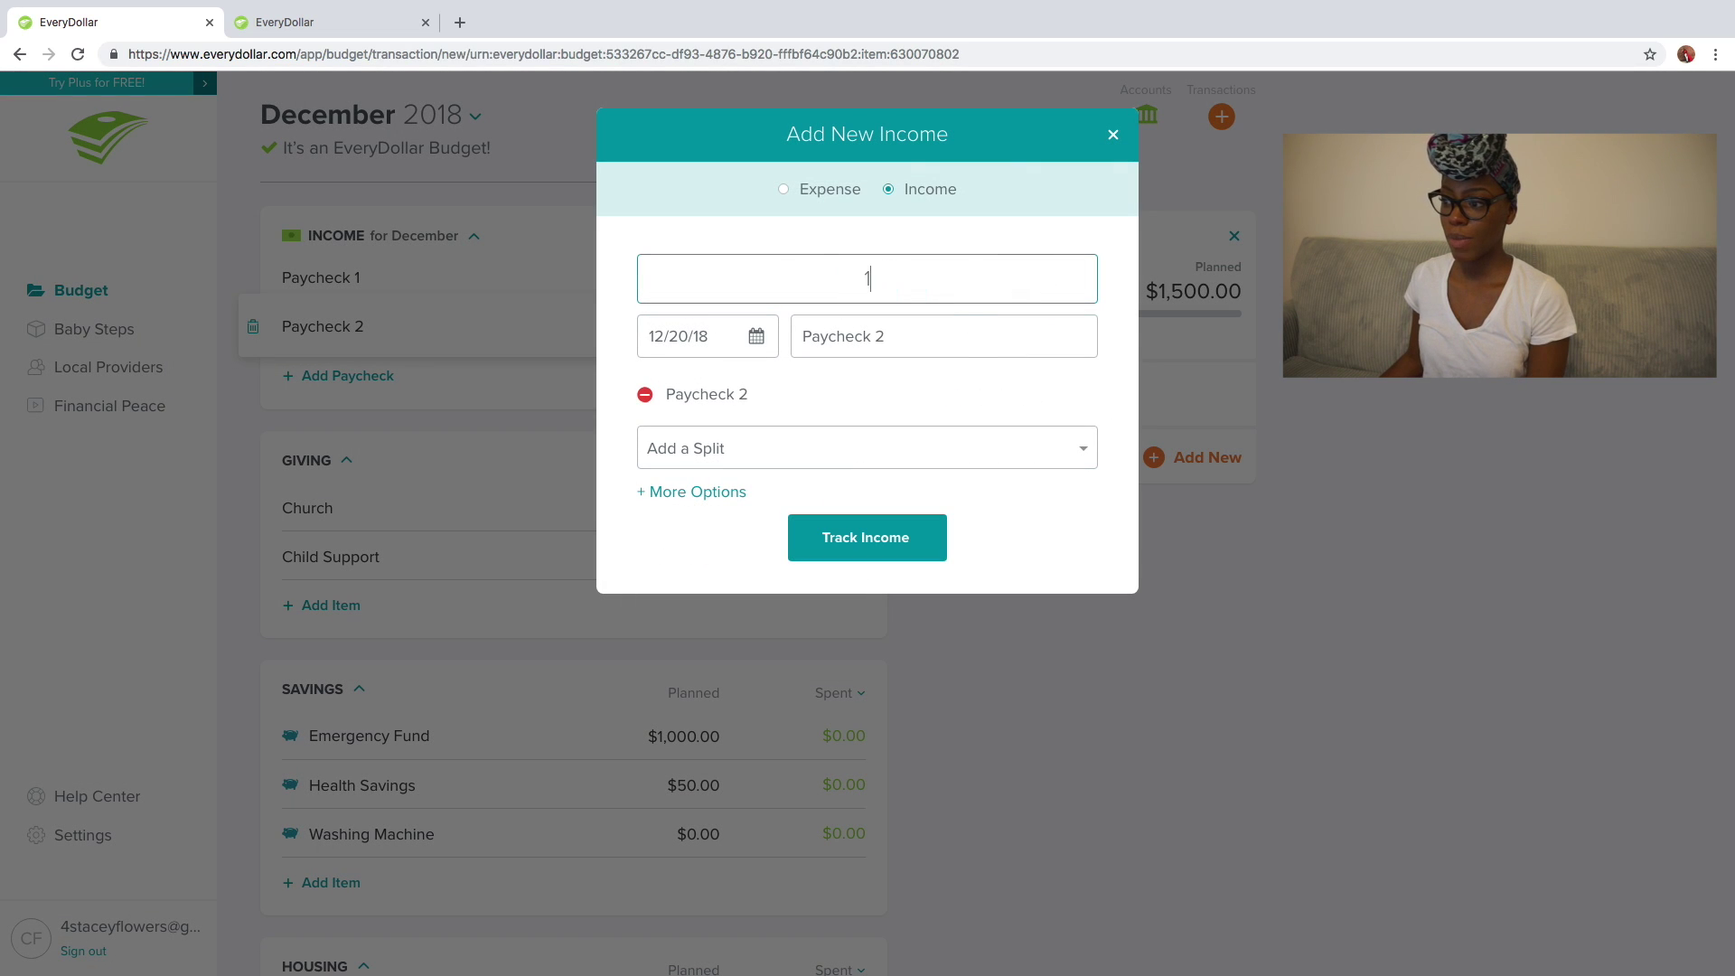
click(868, 536)
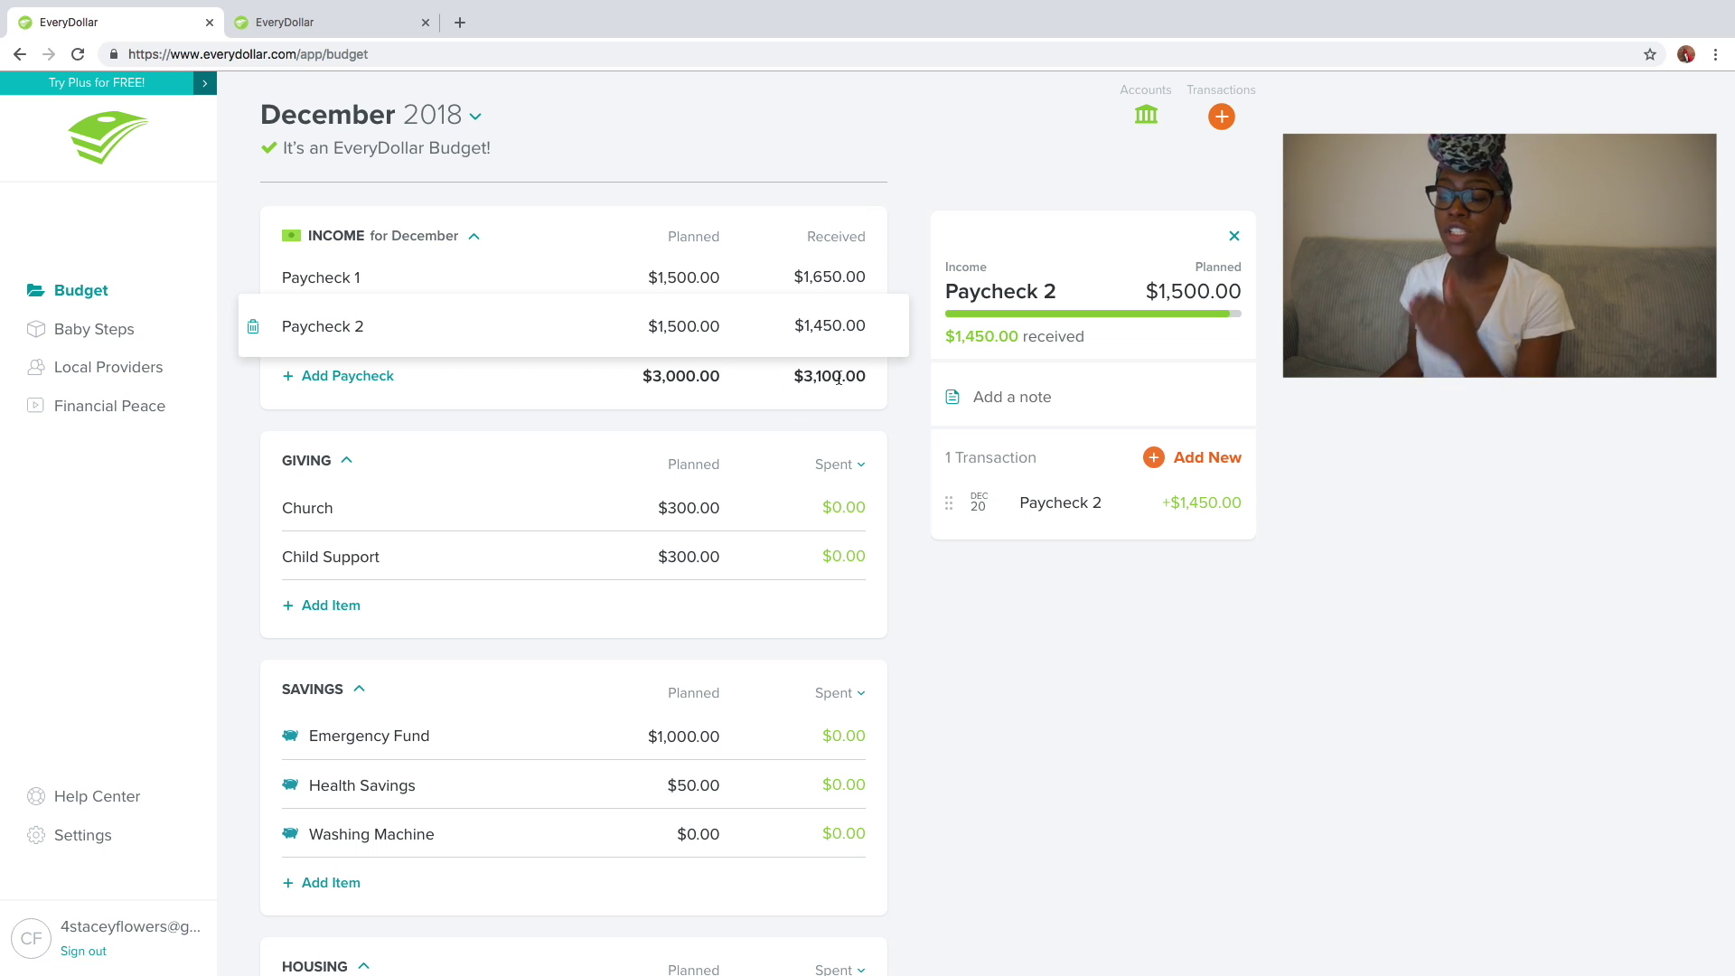
- Track a $310 expense for the Church item under Giving, dated 12/20/18
scroll(838, 378, down, 1)
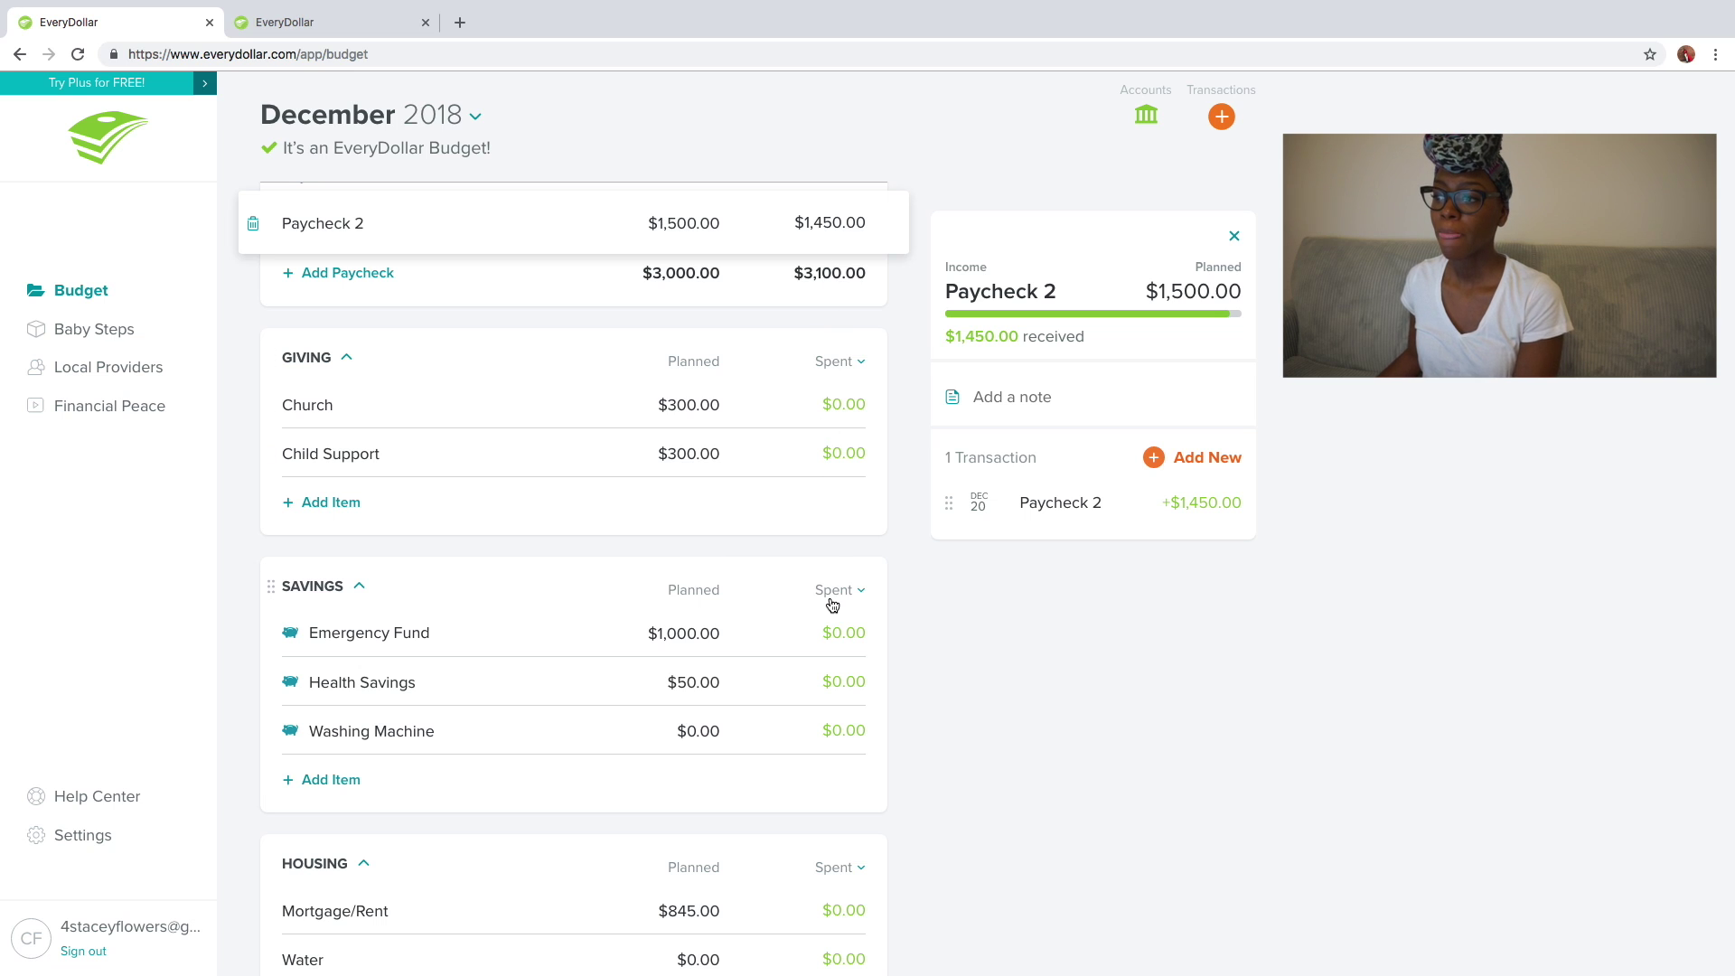
scroll(832, 600, up, 1)
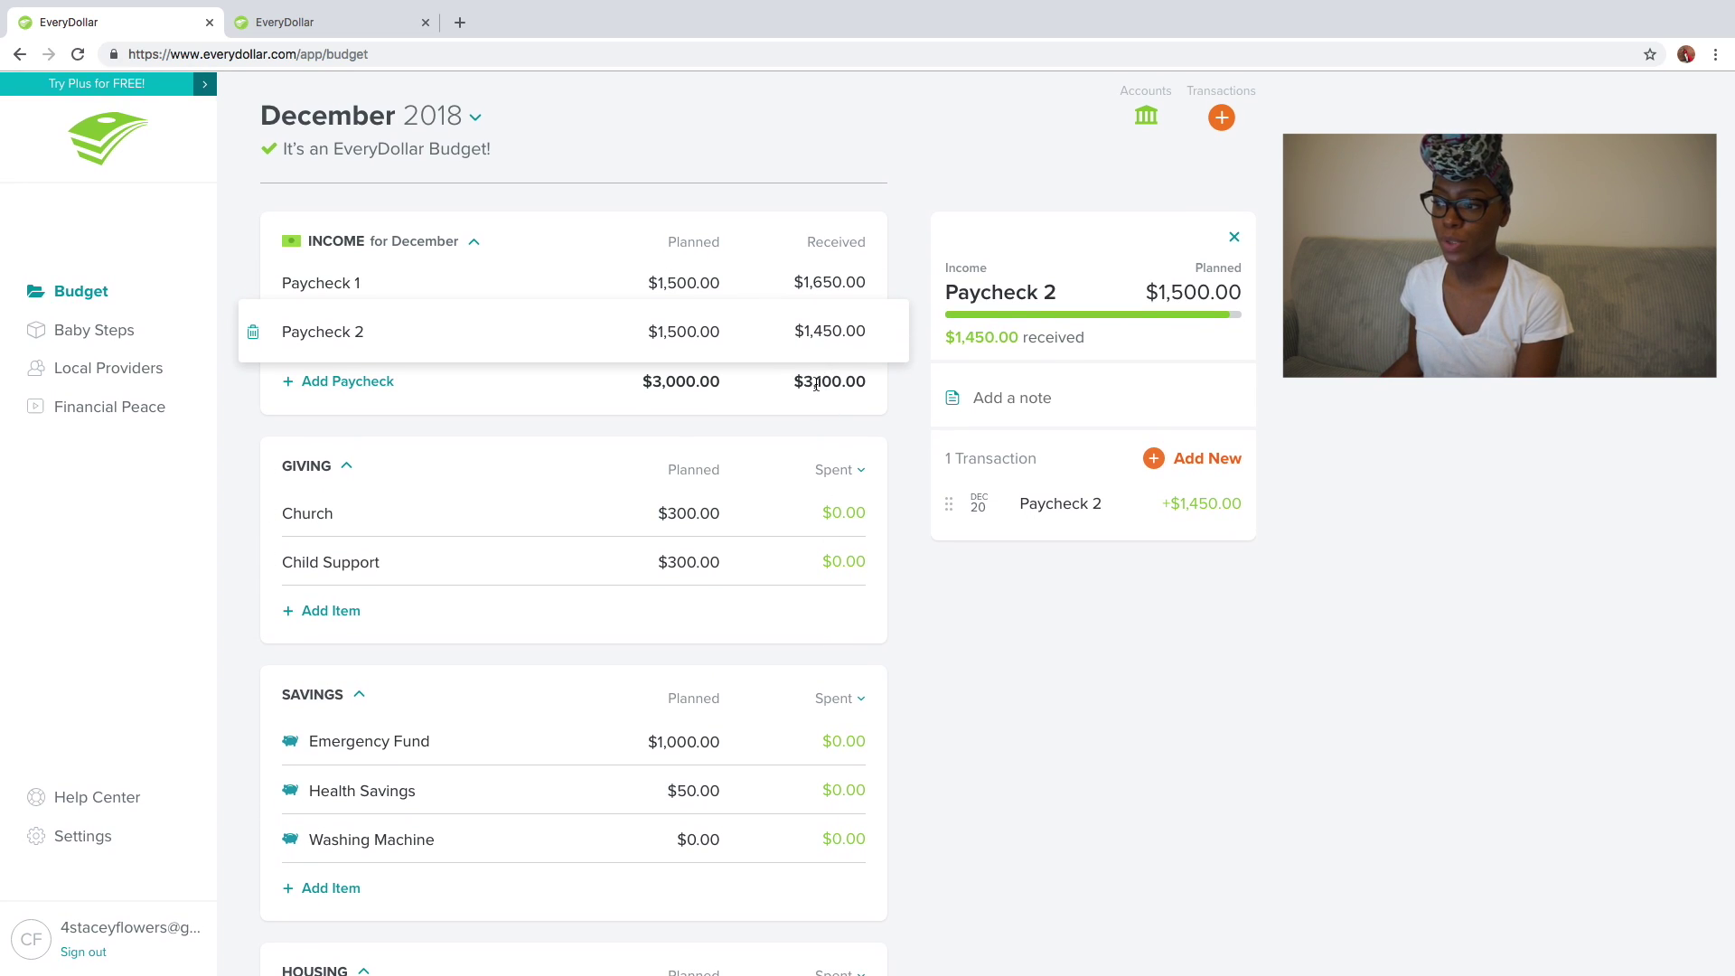
scroll(817, 385, down, 1)
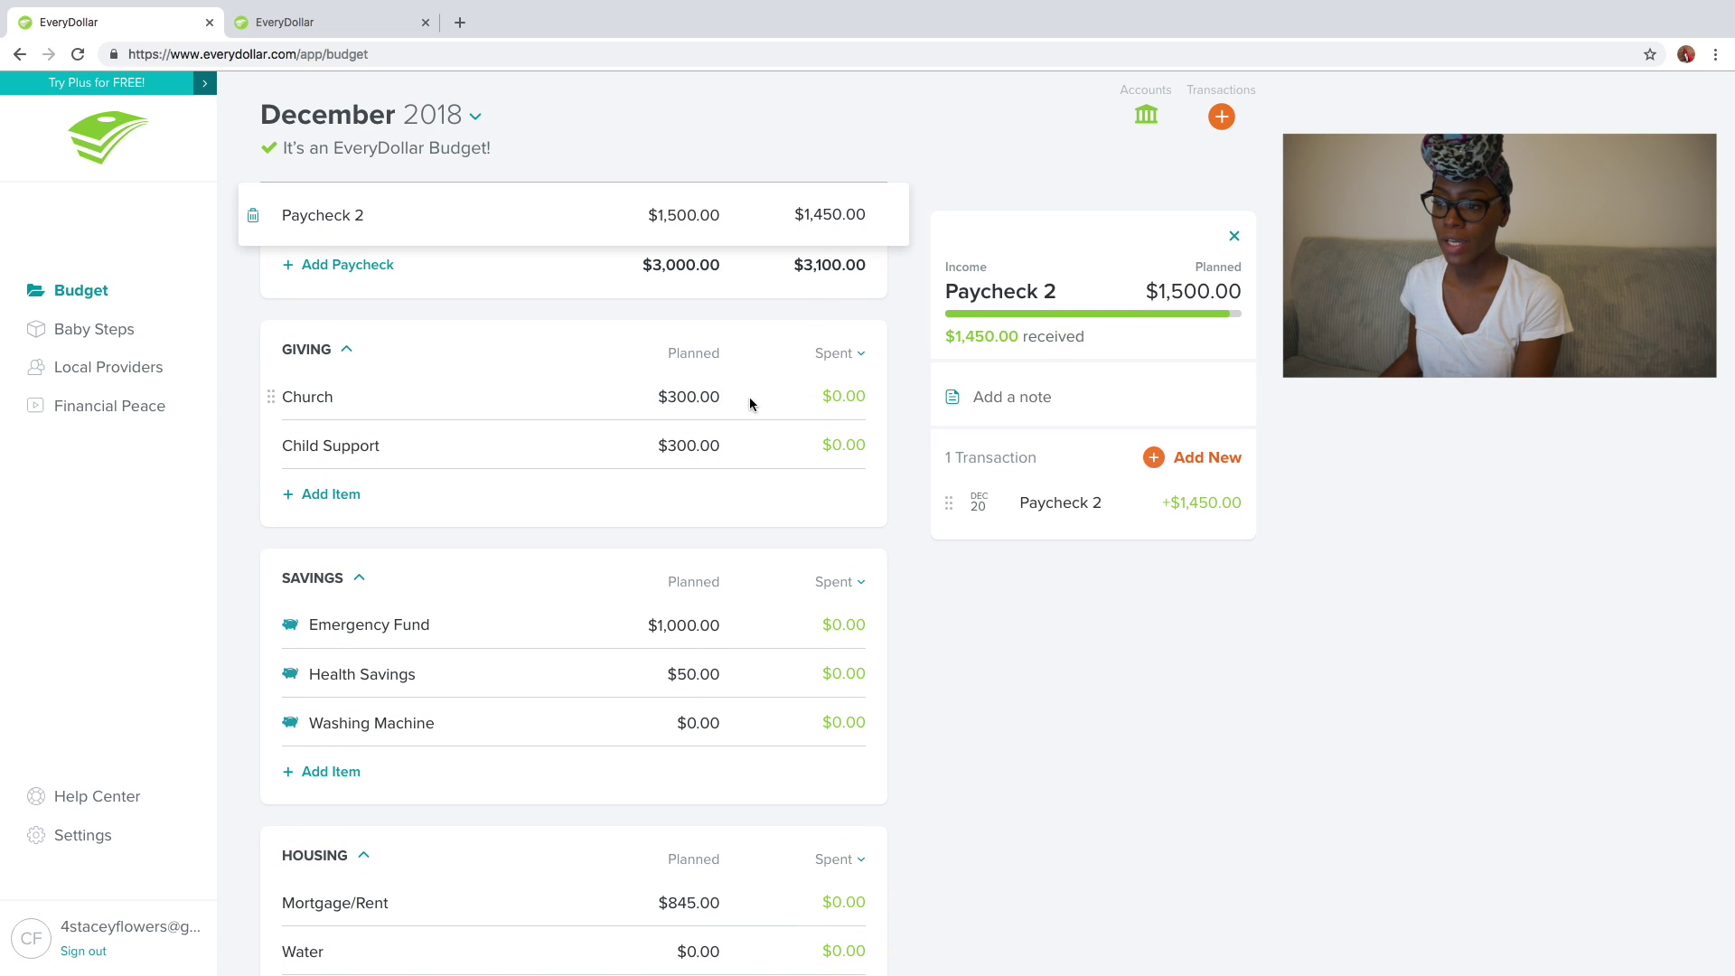
click(557, 391)
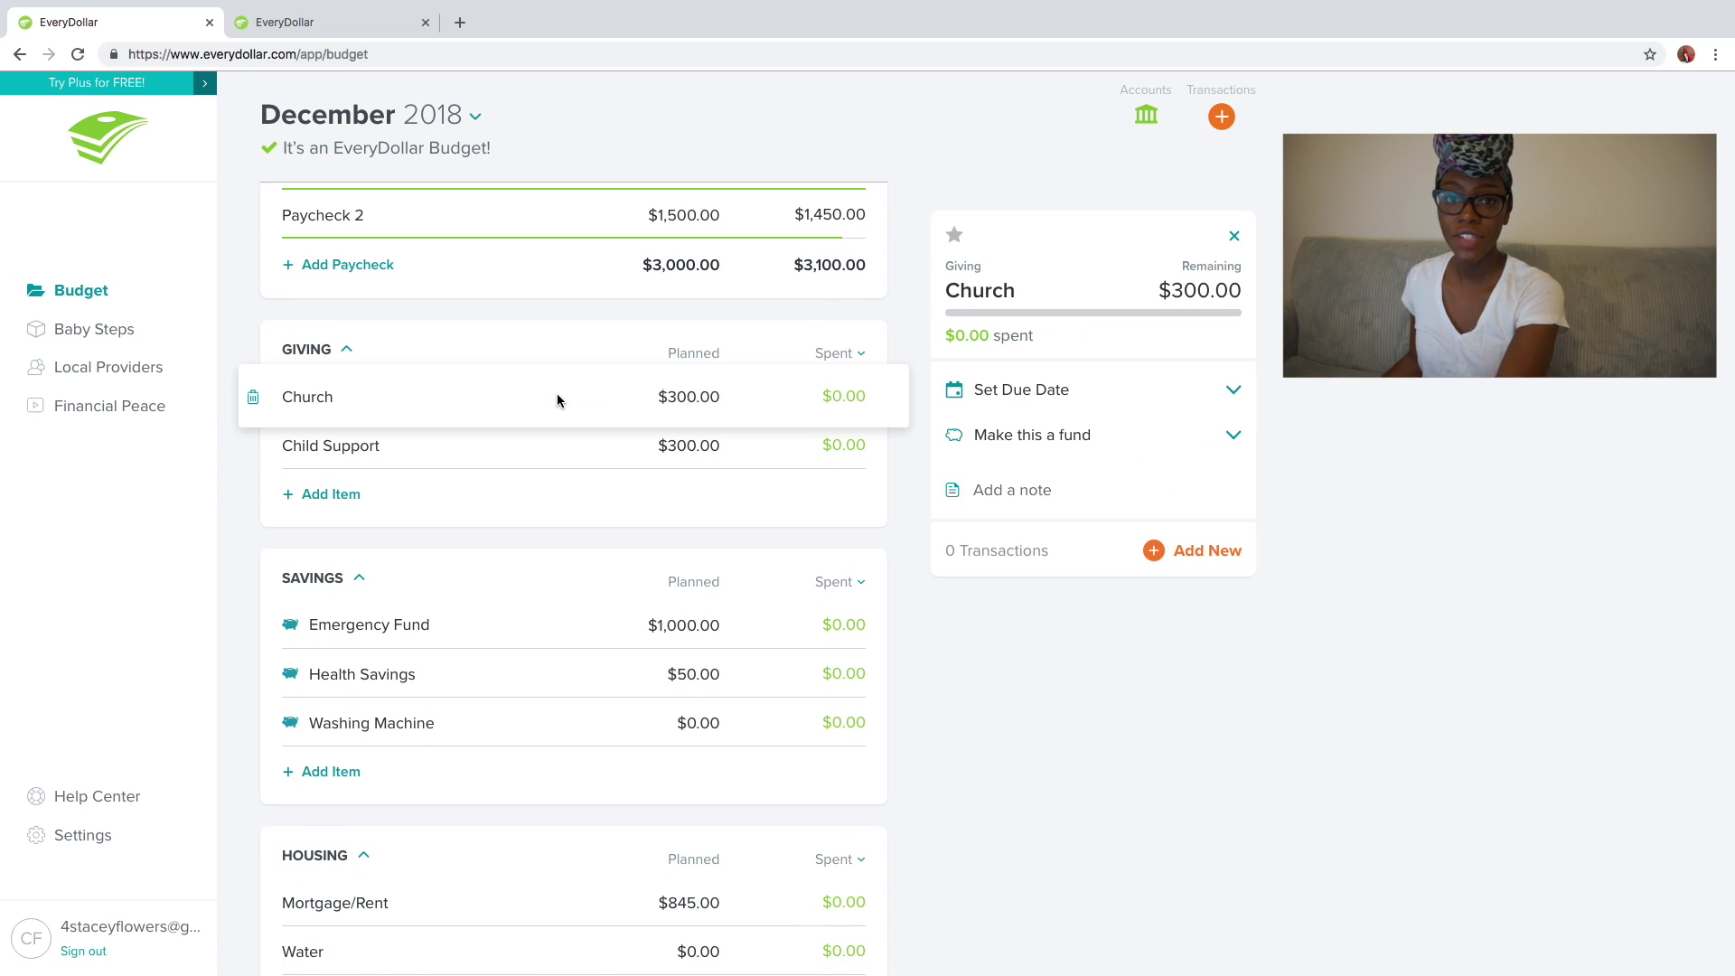
click(1157, 553)
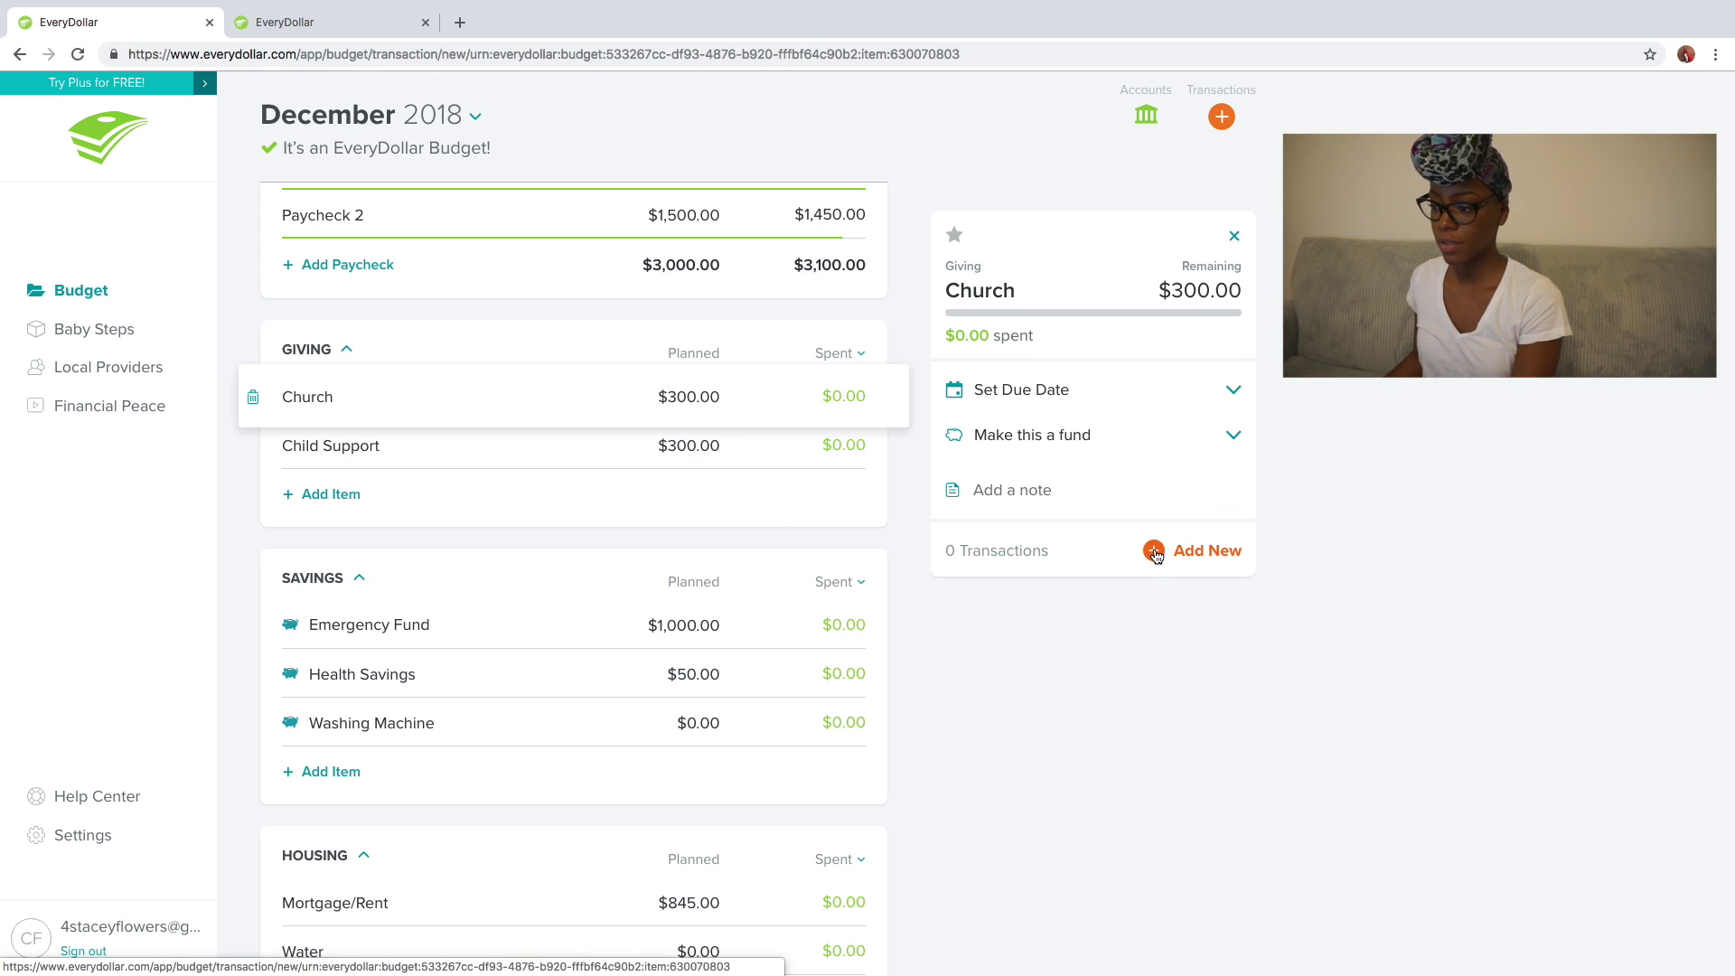
text(310)
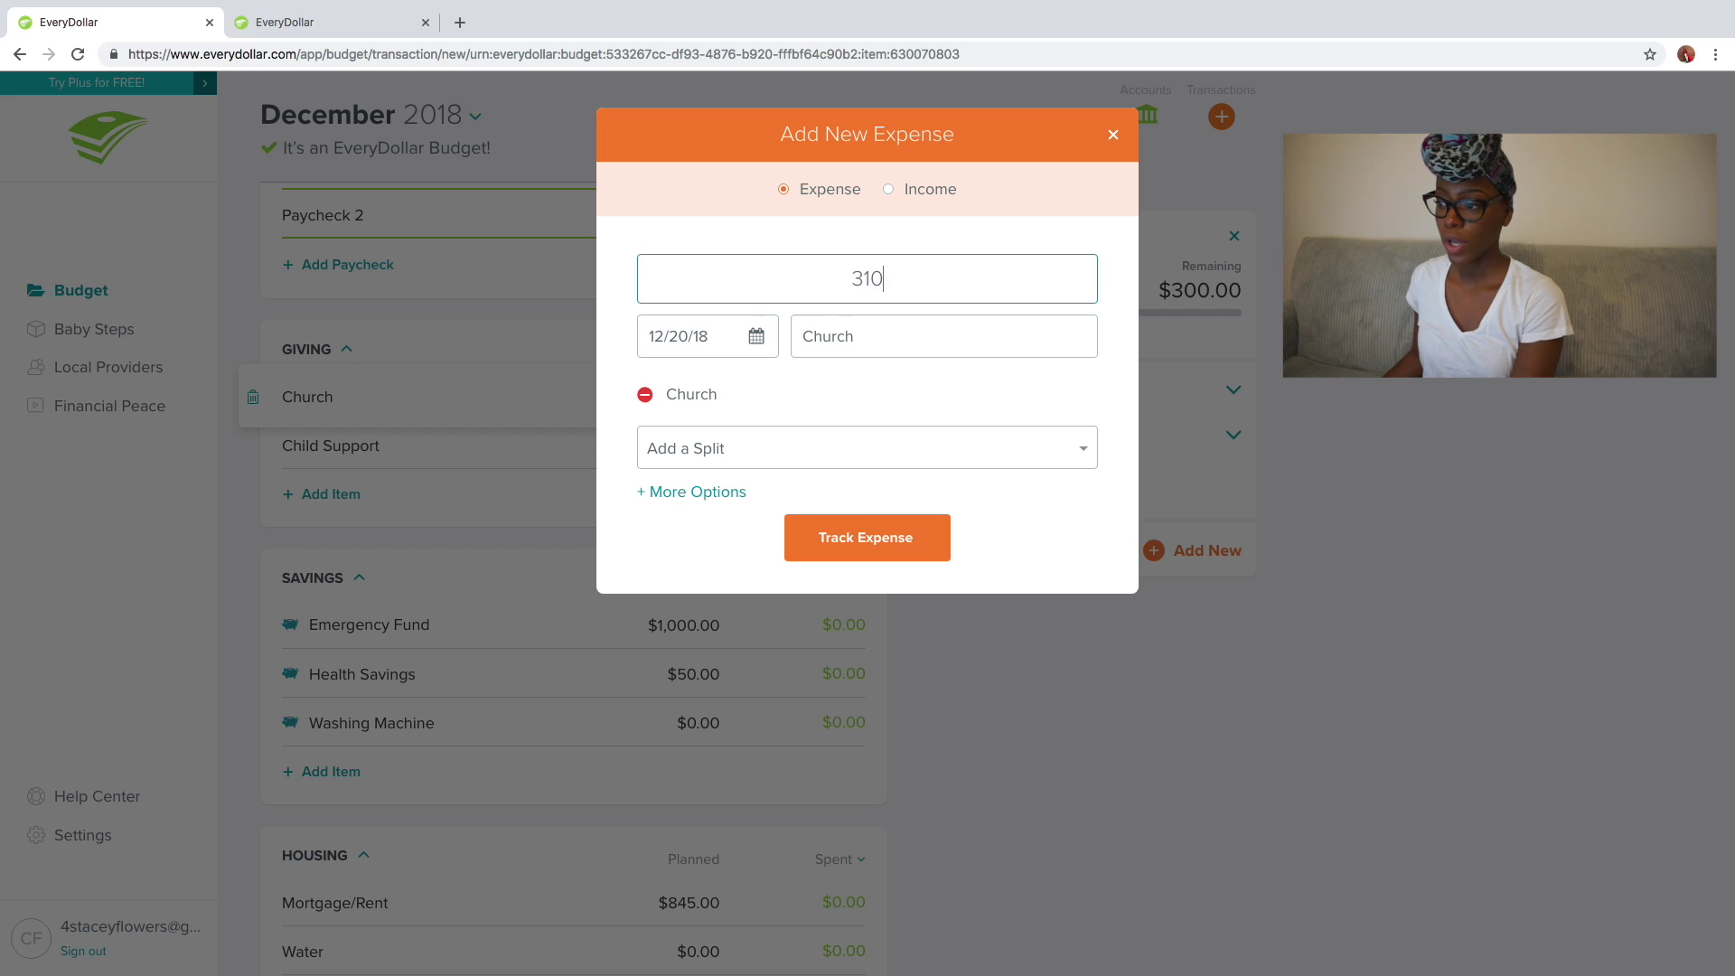
click(927, 540)
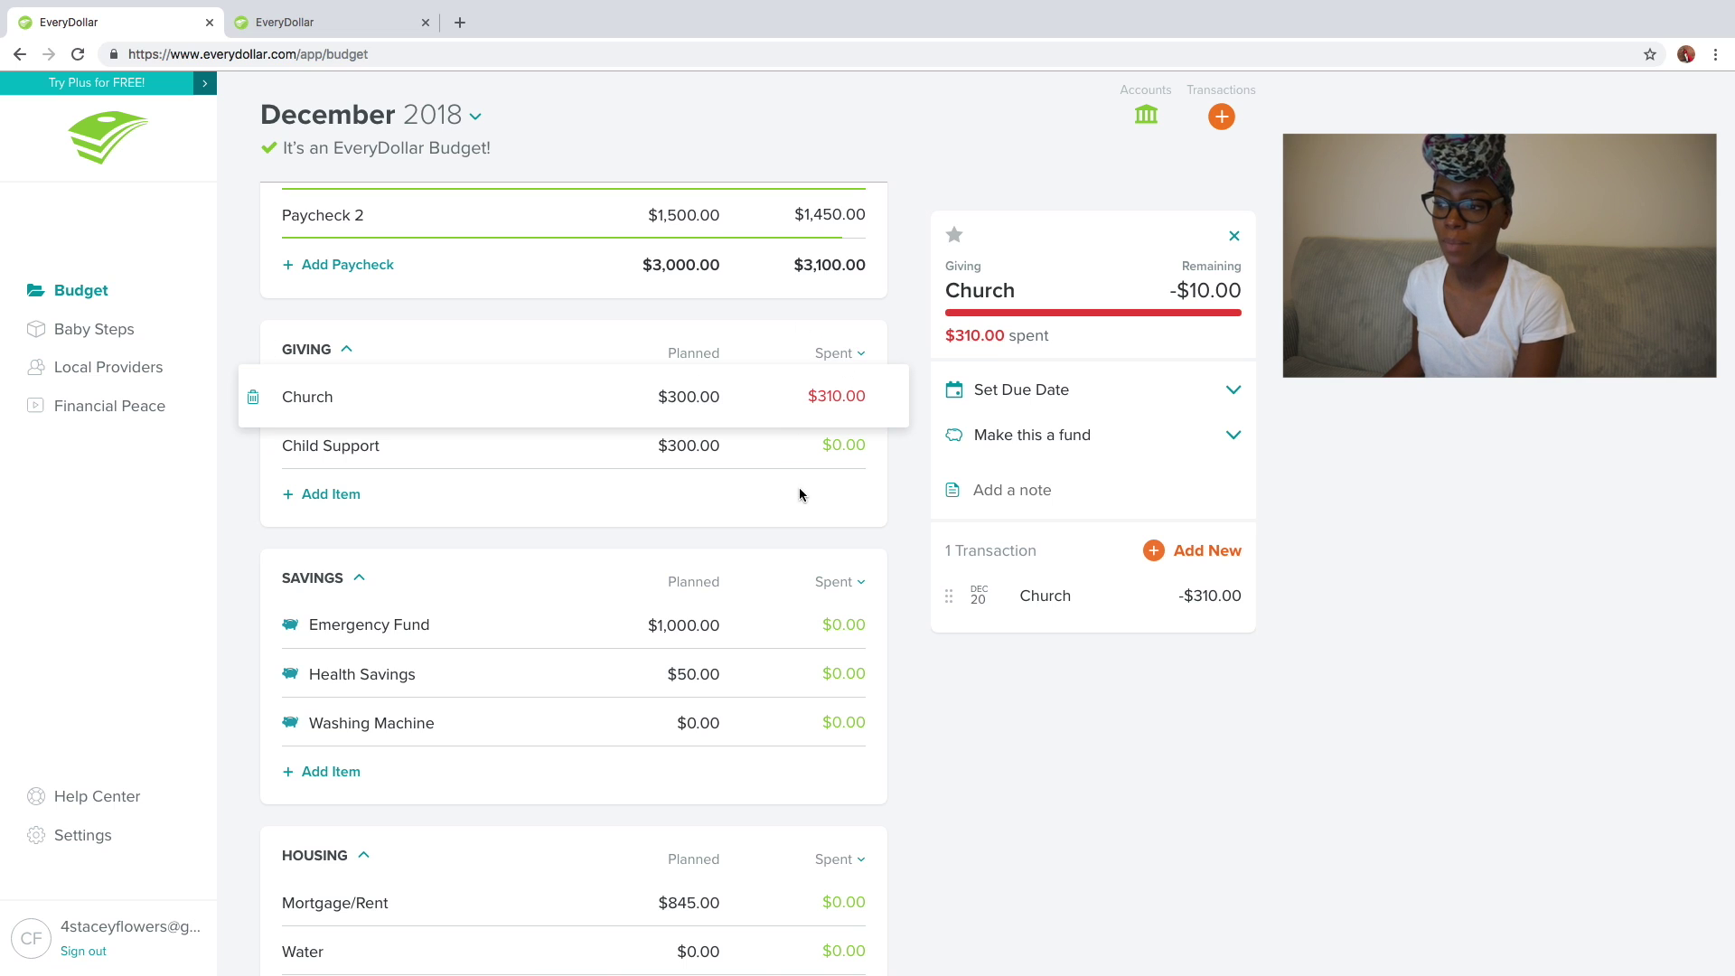
- Track a $310 expense for Child Support dated 12/20/18, decline the Plus trial offer and close the item's details
scroll(853, 275, up, 1)
scroll(853, 276, up, 1)
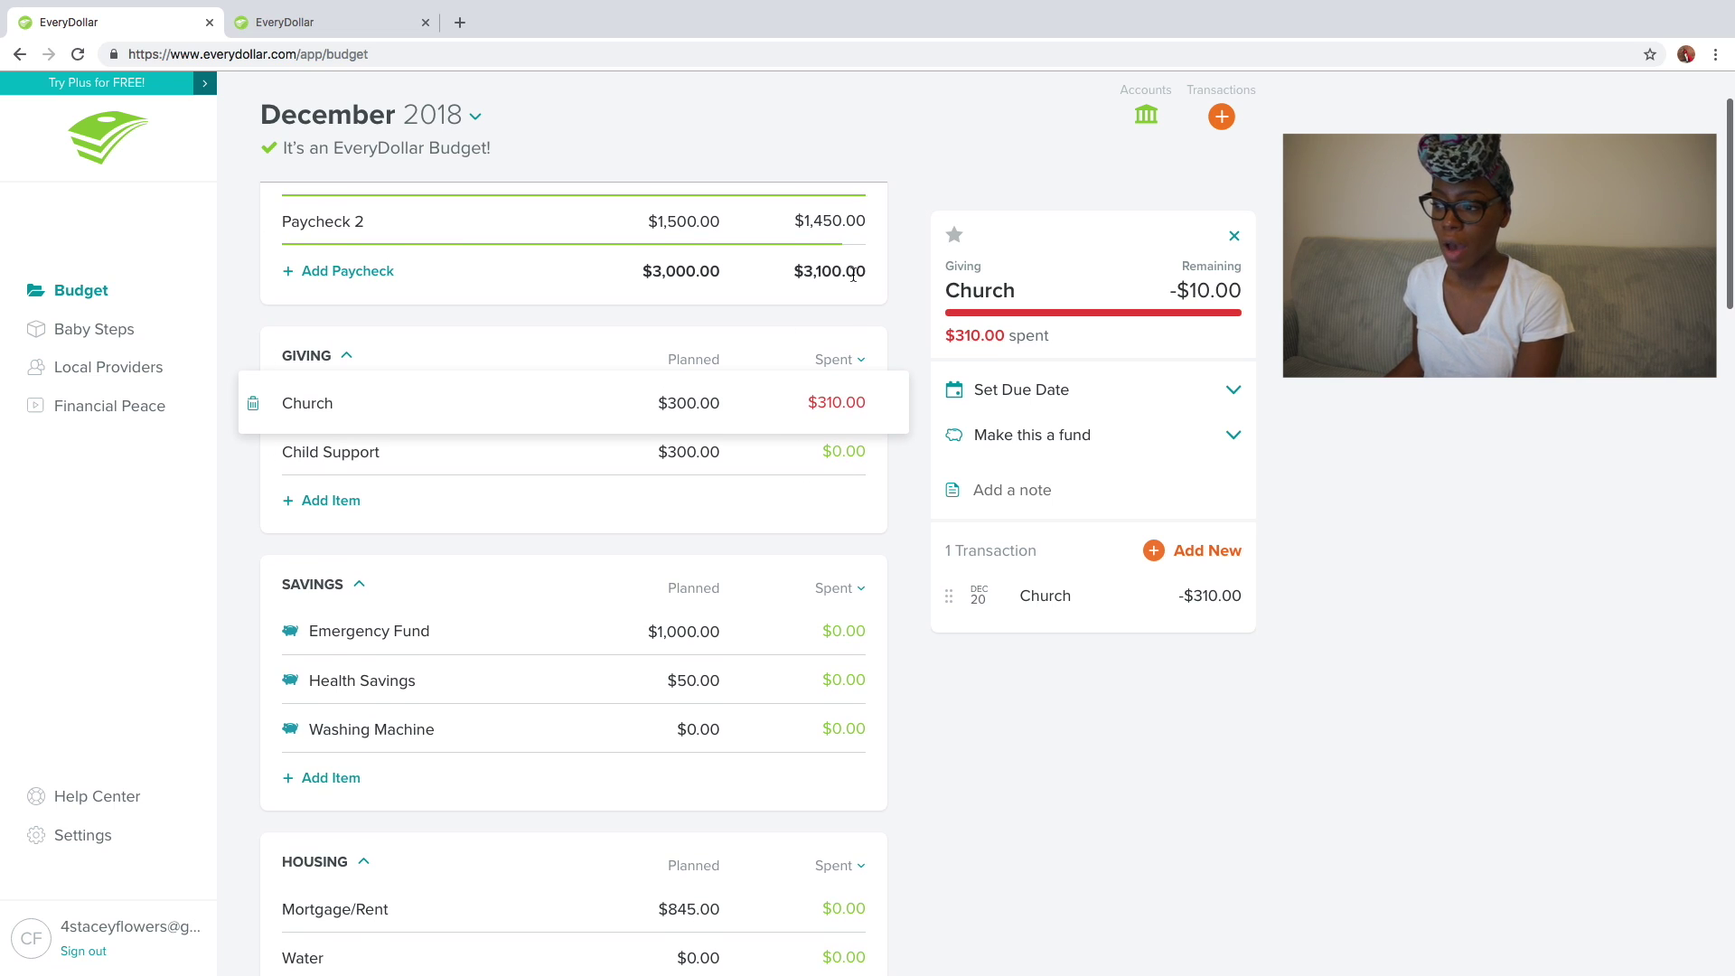
click(762, 447)
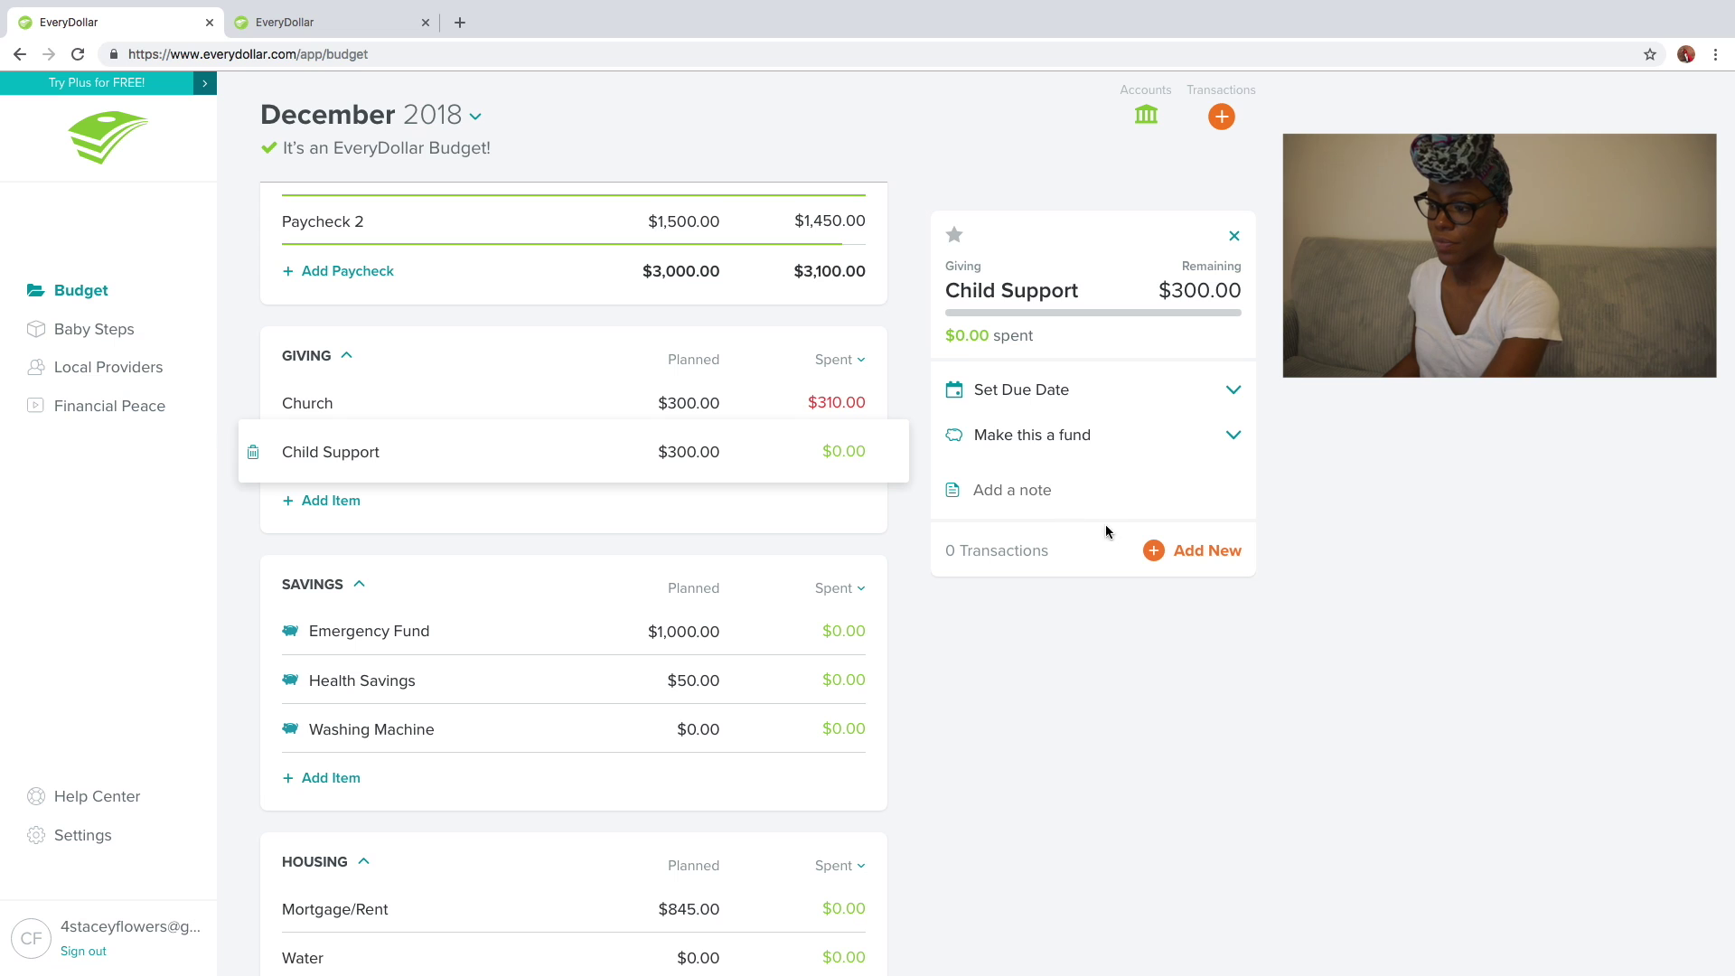
click(1154, 551)
text(310)
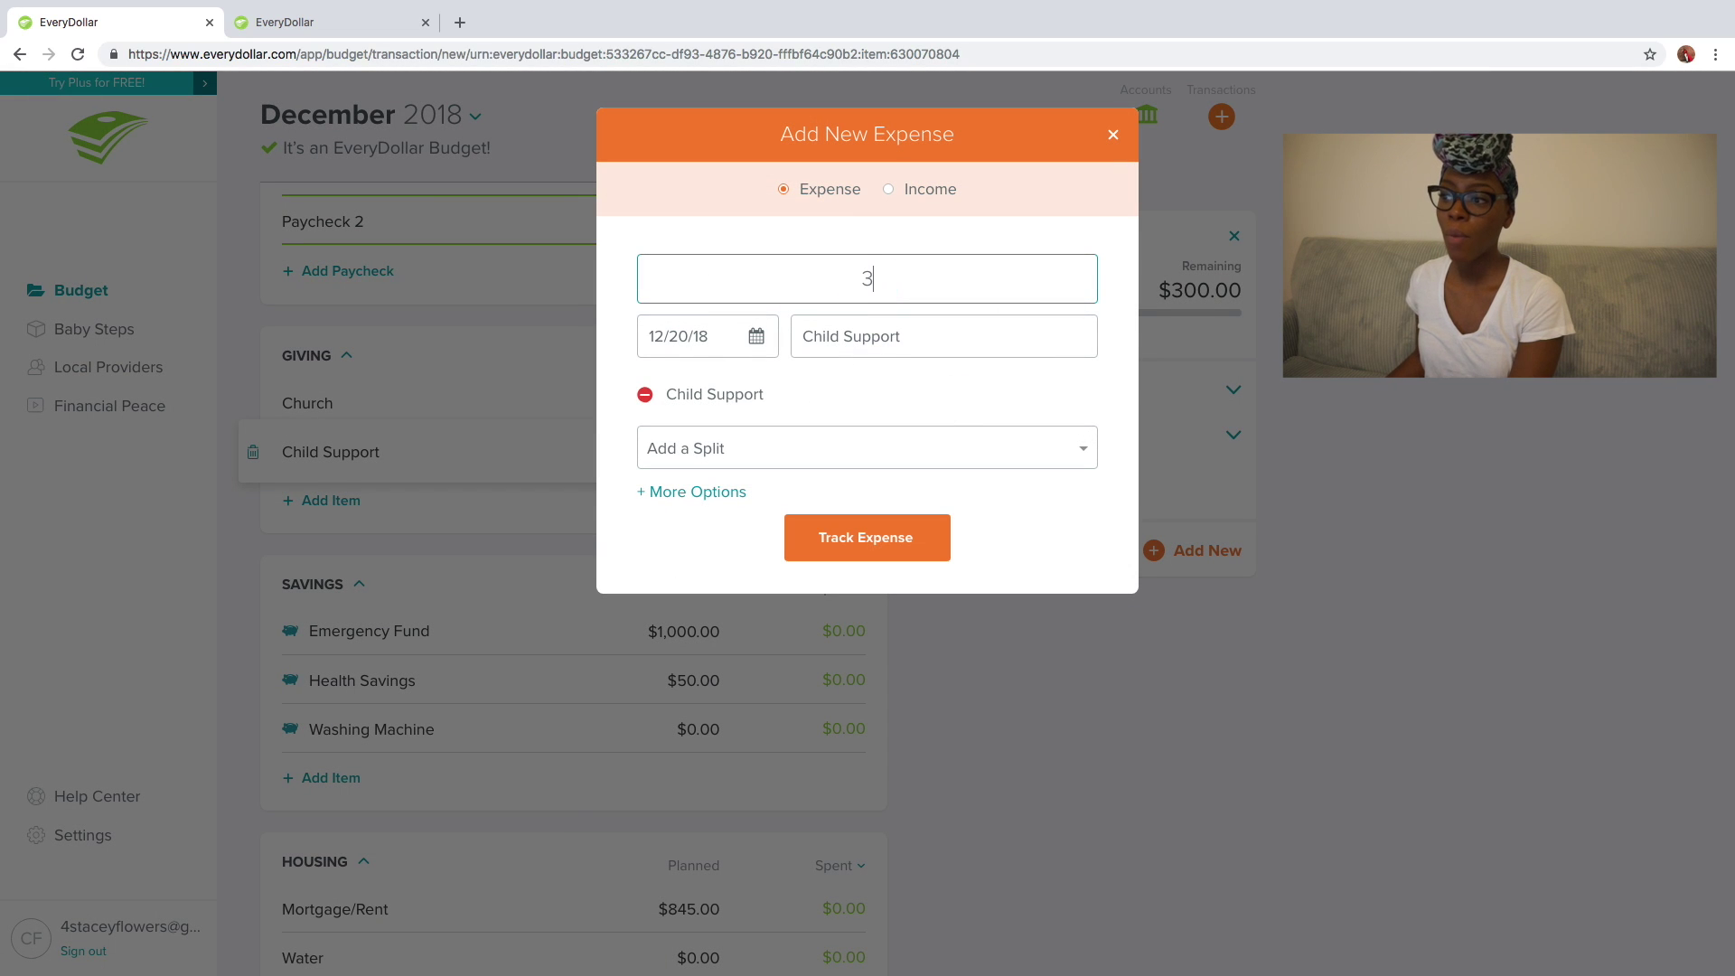
click(874, 533)
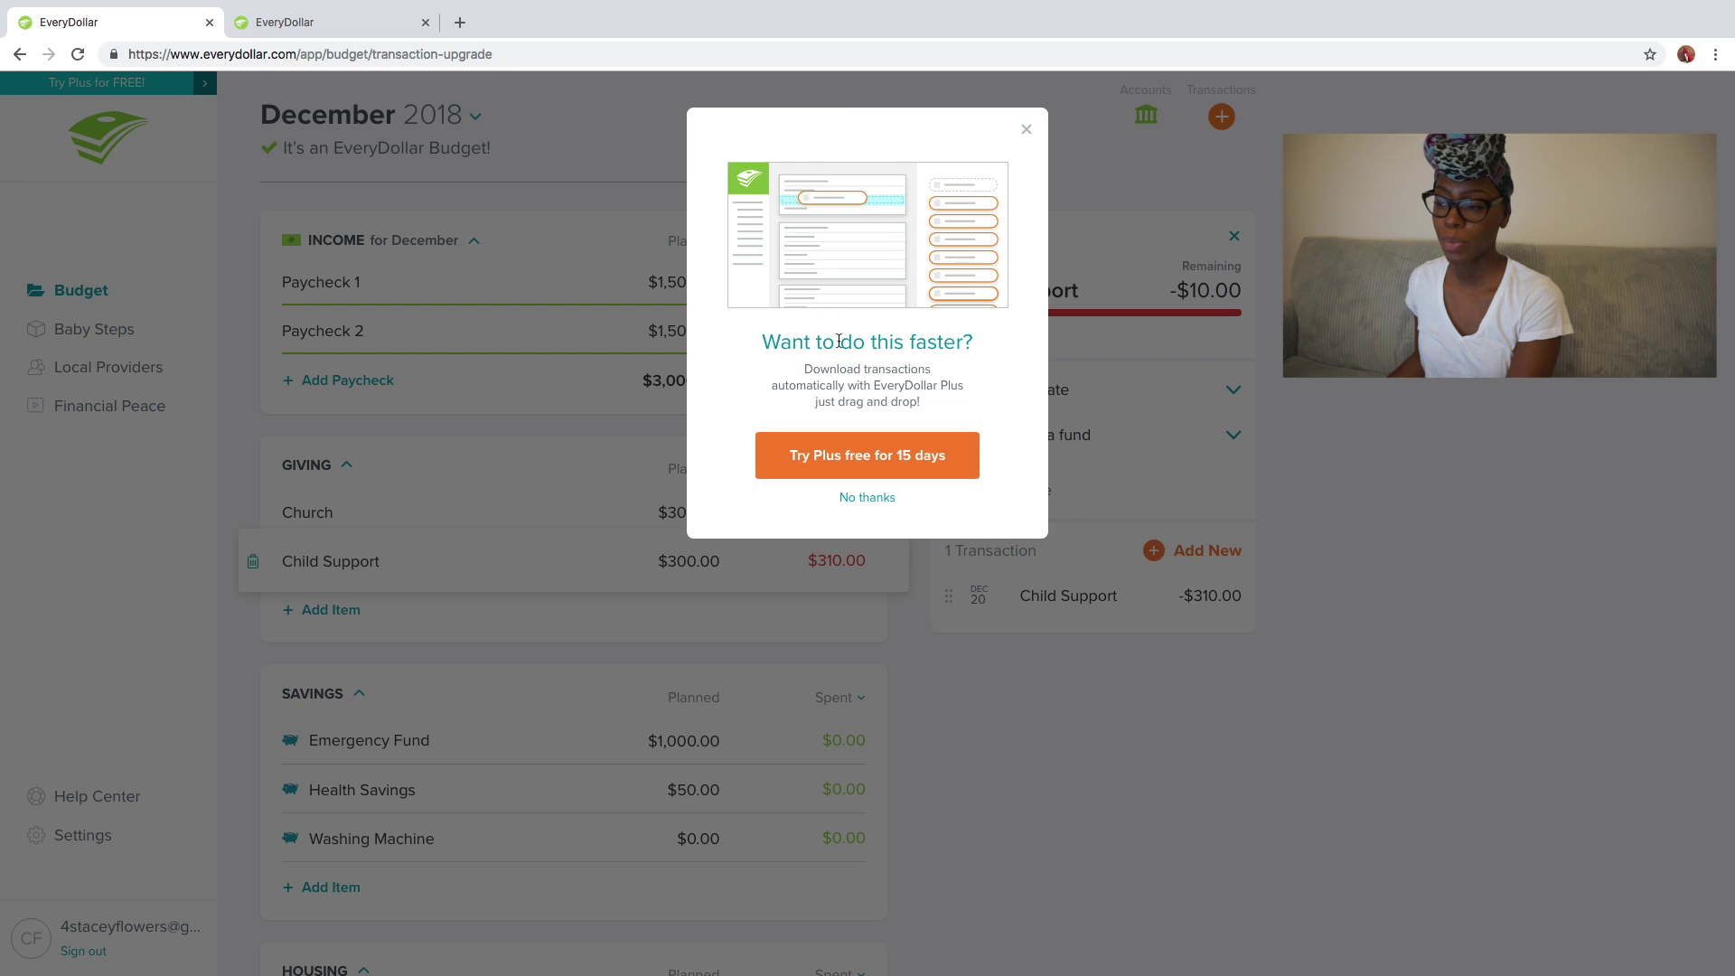
click(866, 498)
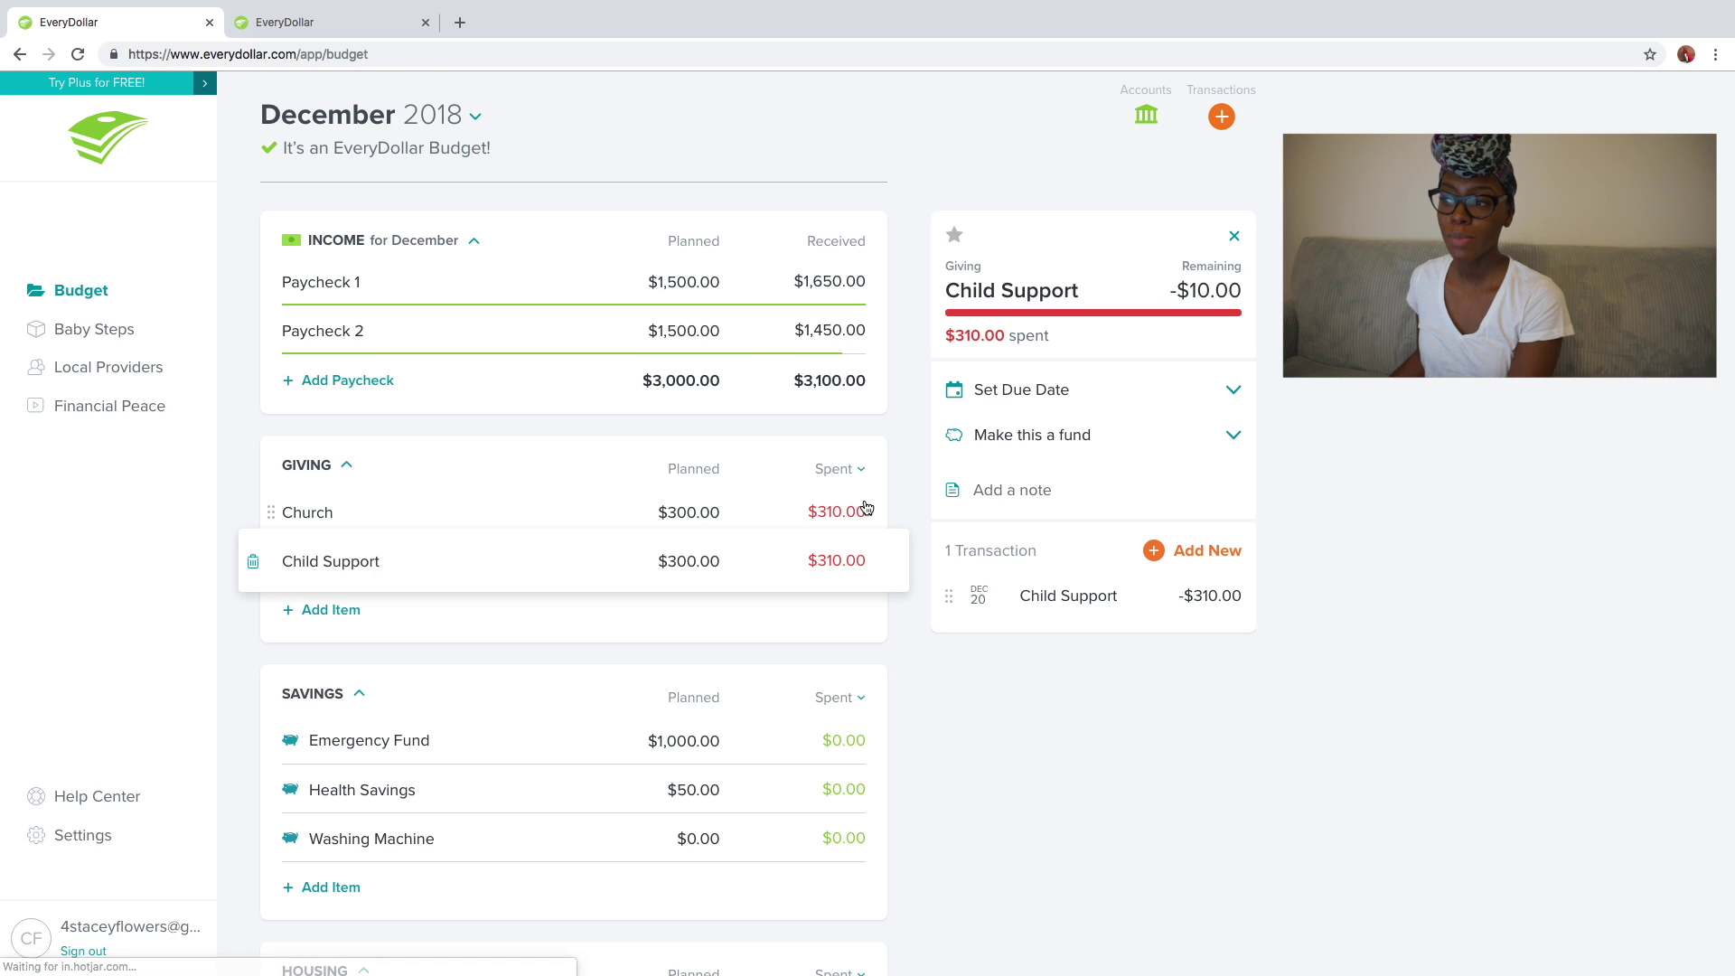
click(885, 420)
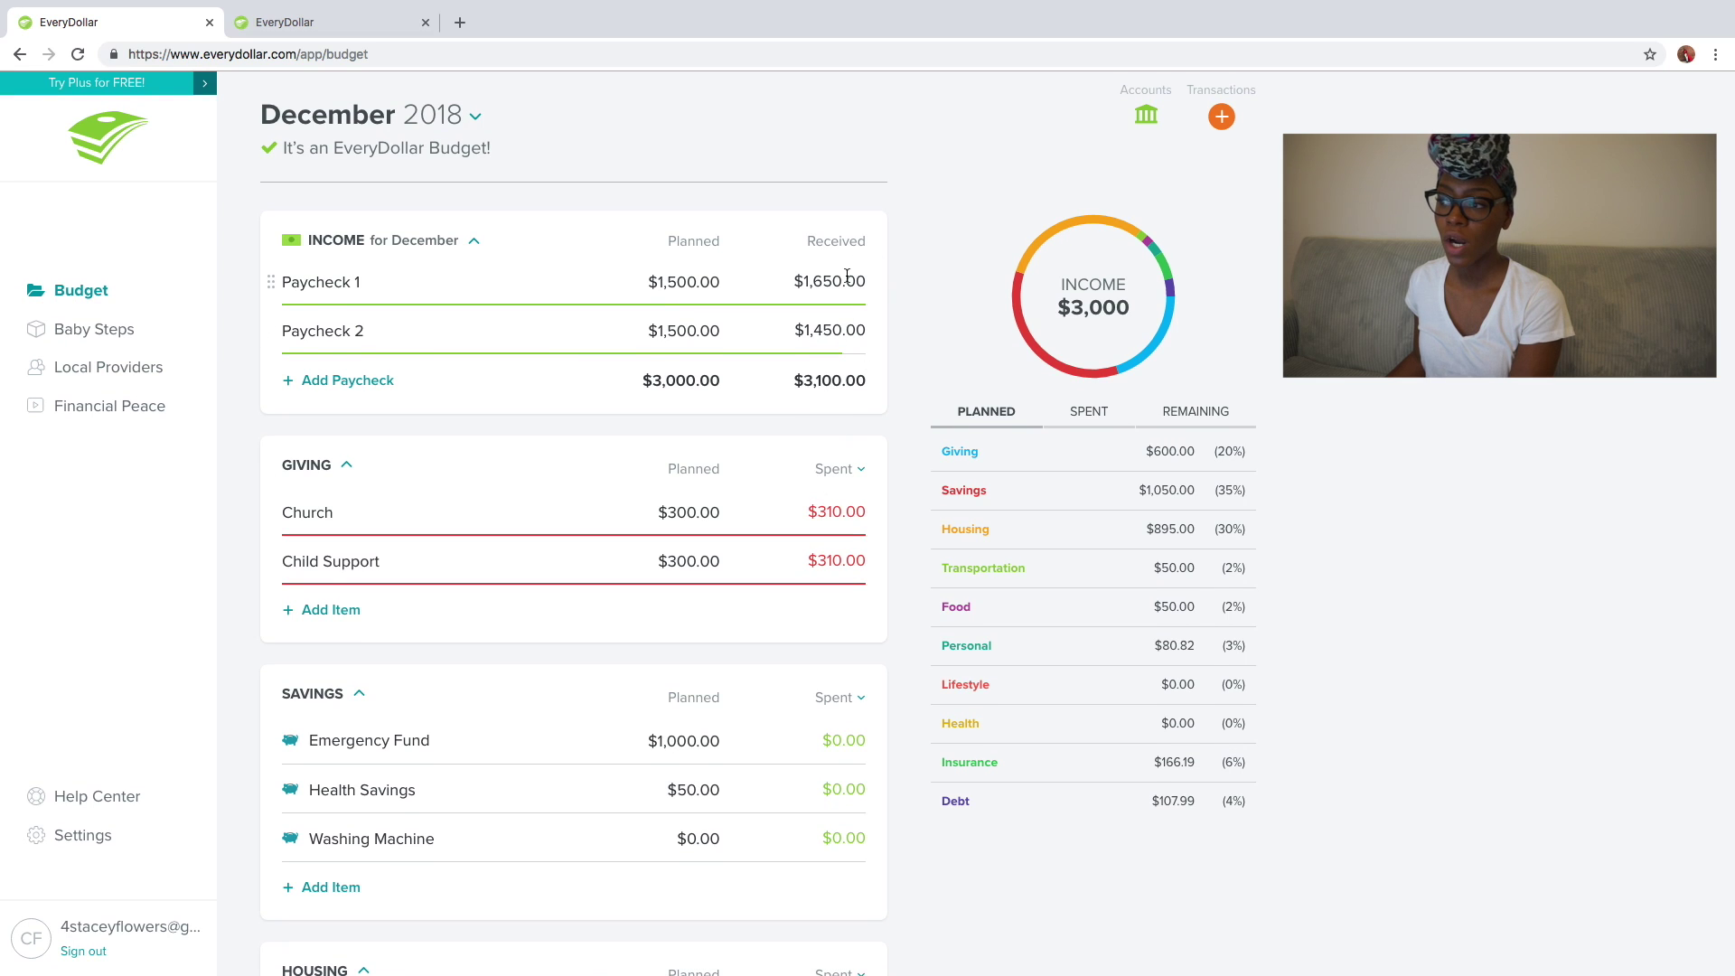
- Switch the budget categories to show remaining amounts instead of spent amounts
scroll(848, 276, down, 7)
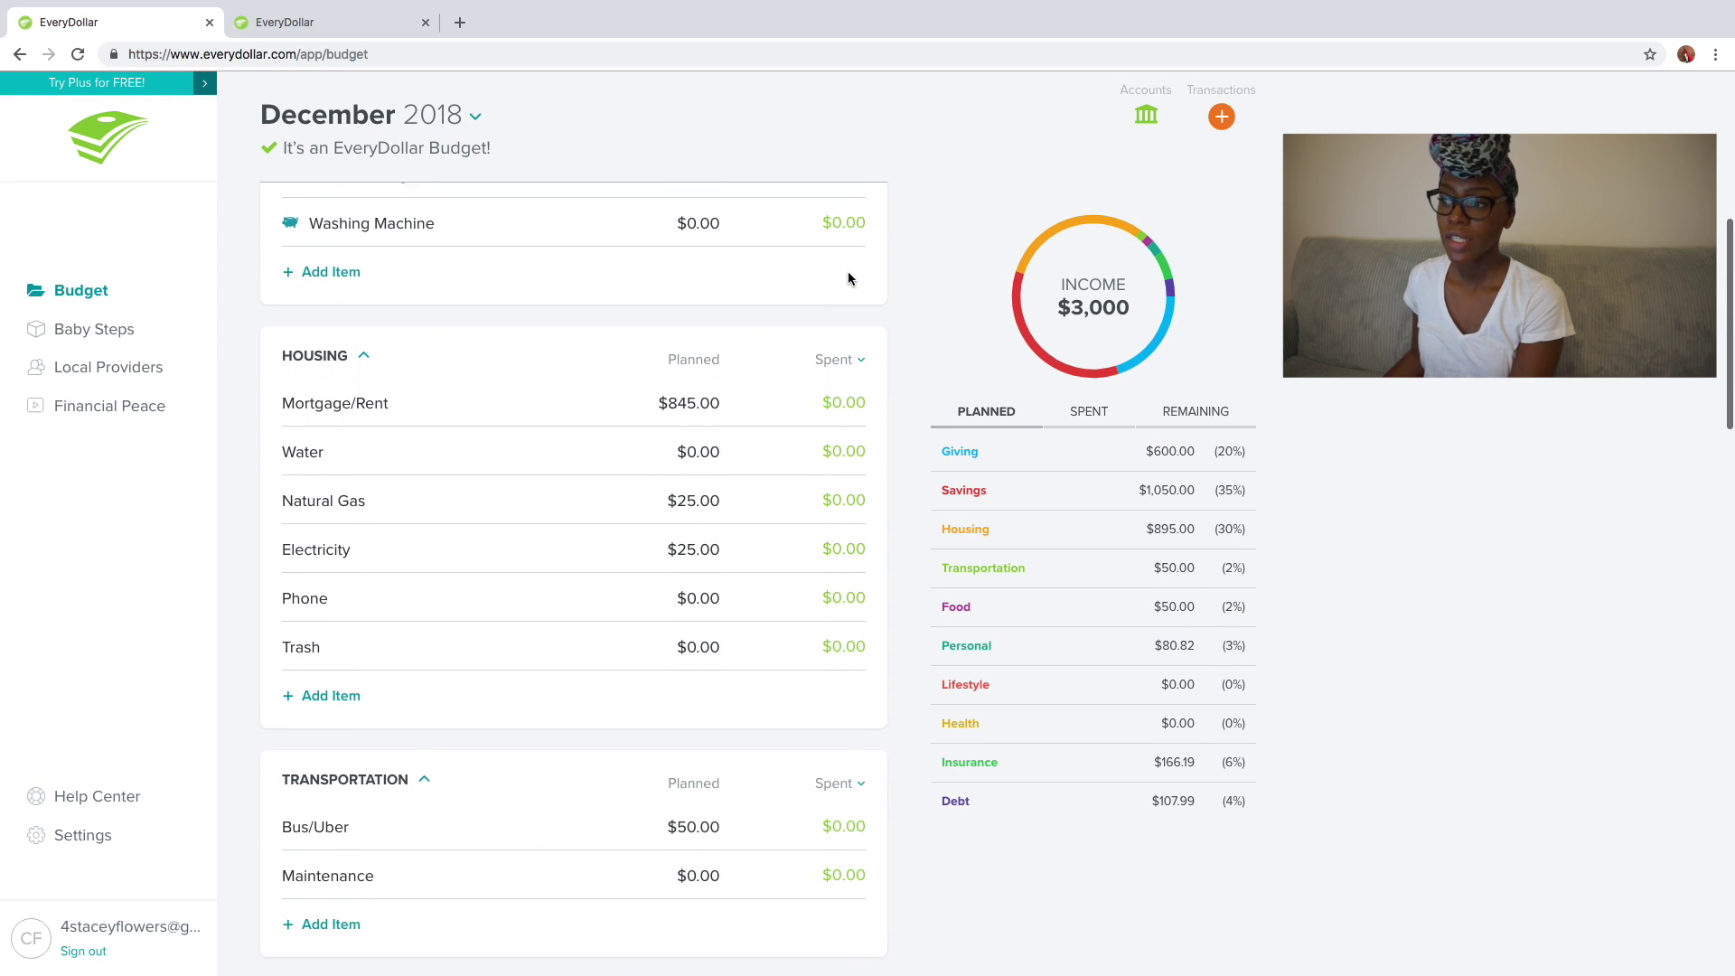
scroll(848, 275, up, 2)
click(848, 283)
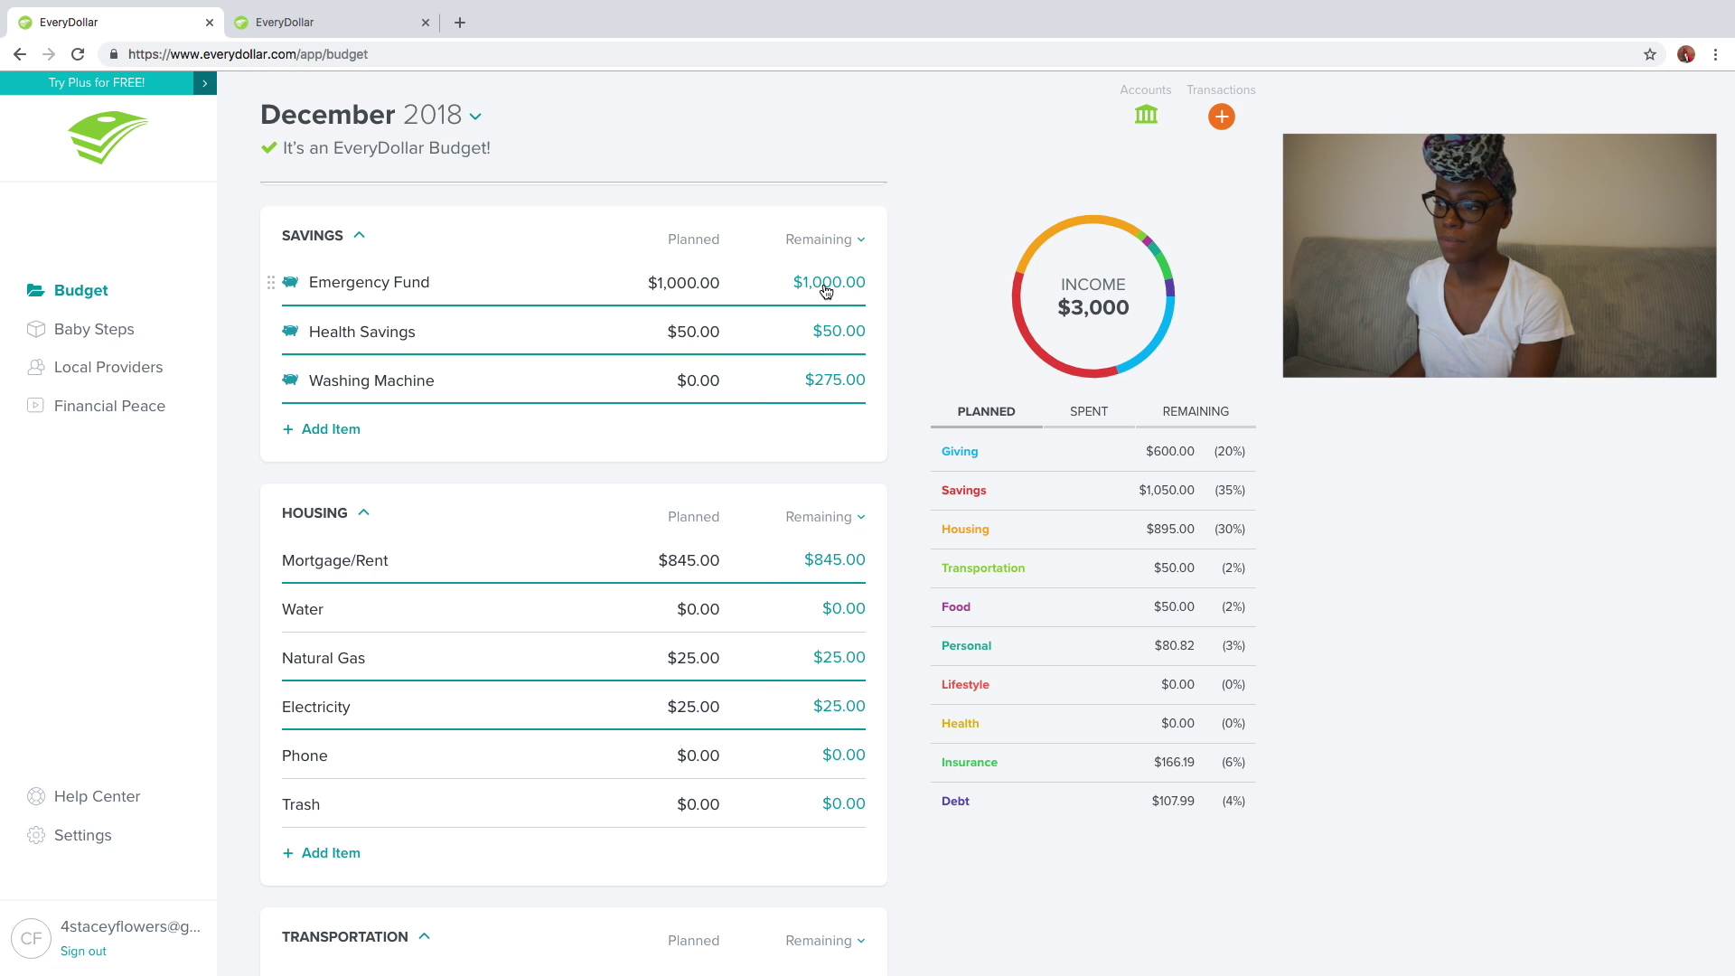
- Track a $500 expense for the Emergency Fund under Savings, dated 12/20/18
click(741, 288)
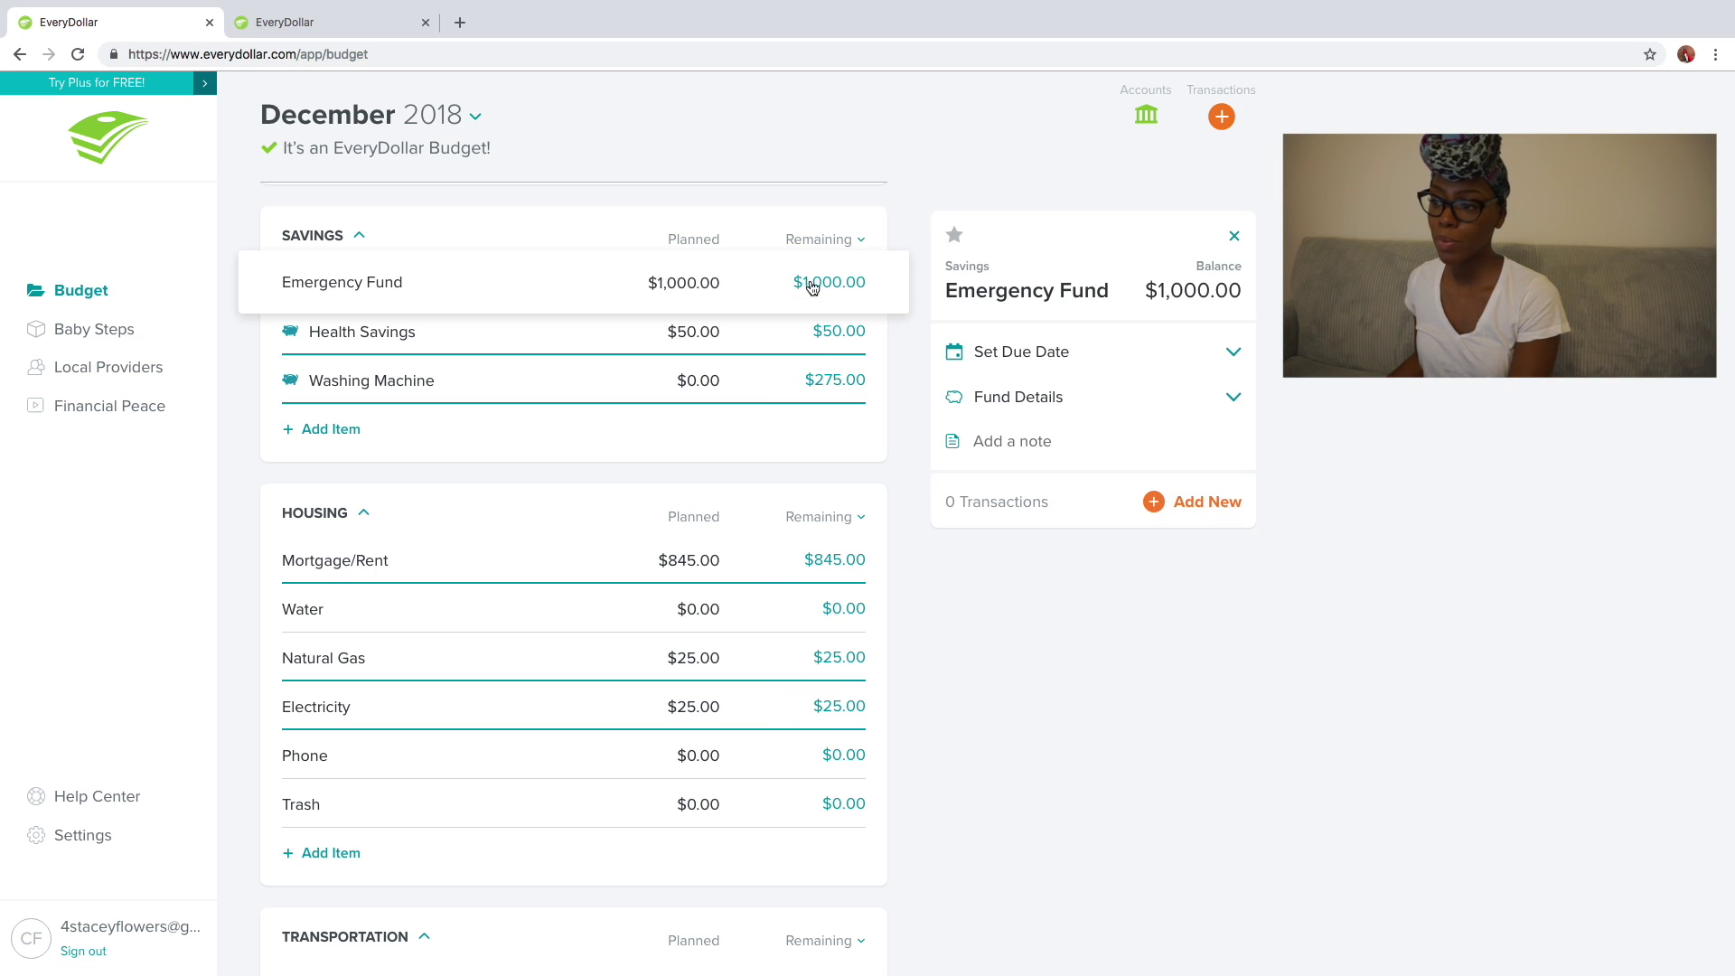
click(1157, 501)
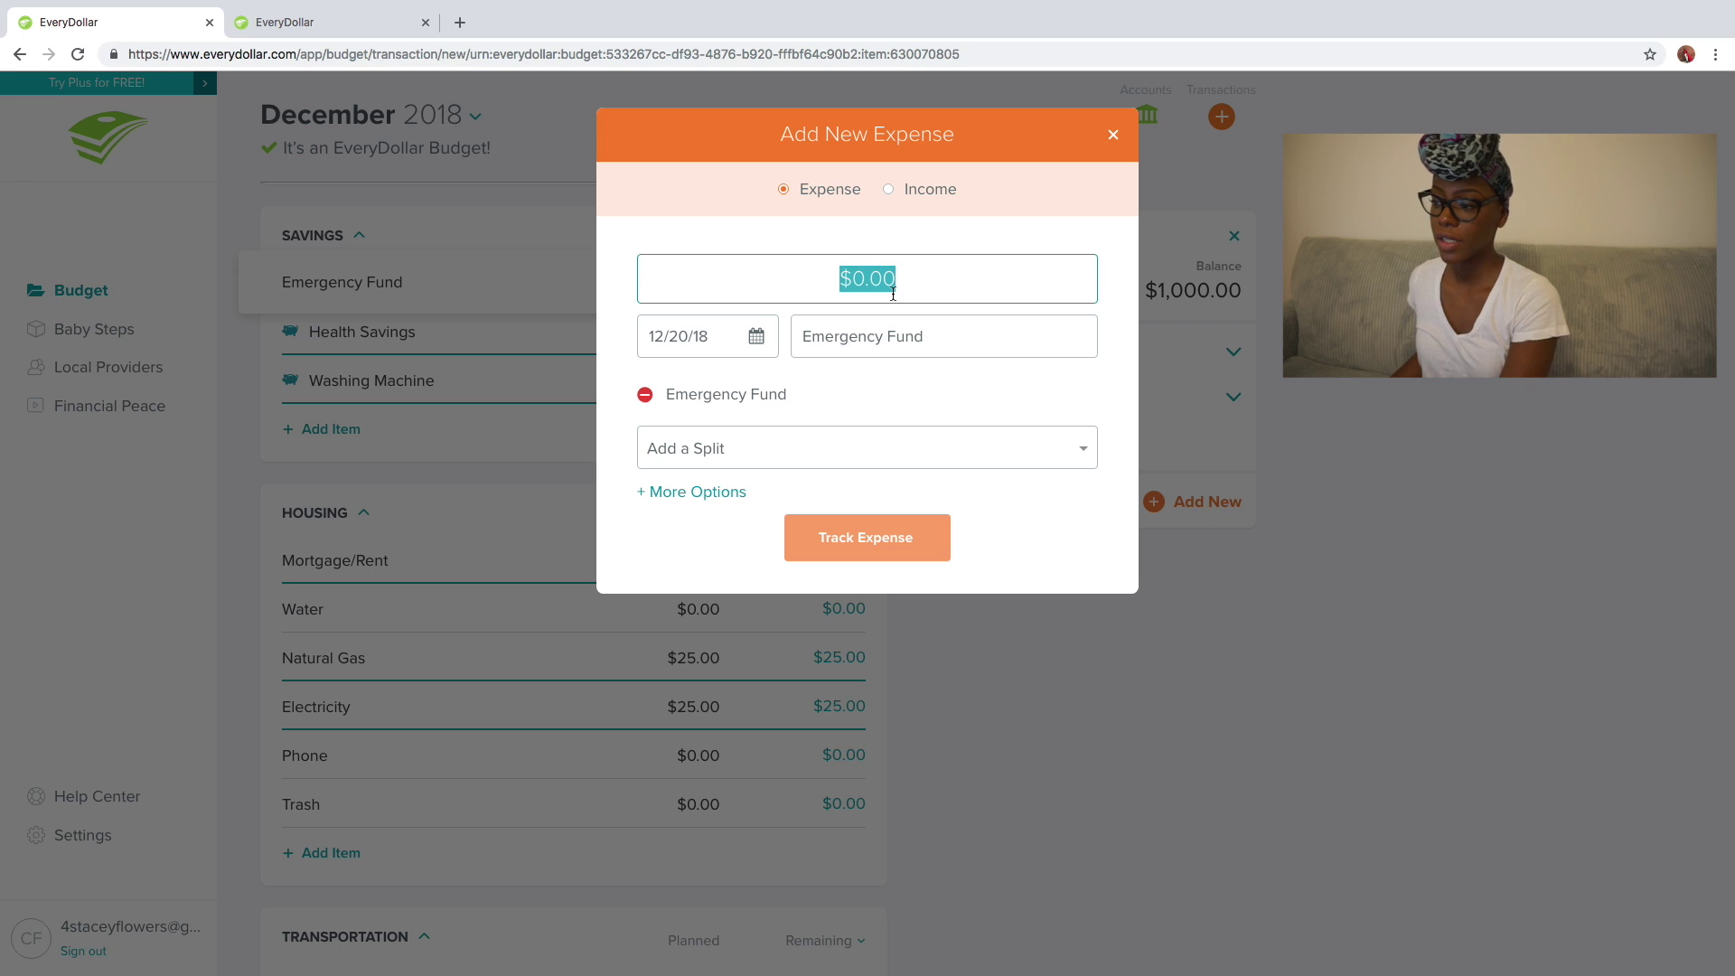
text(500)
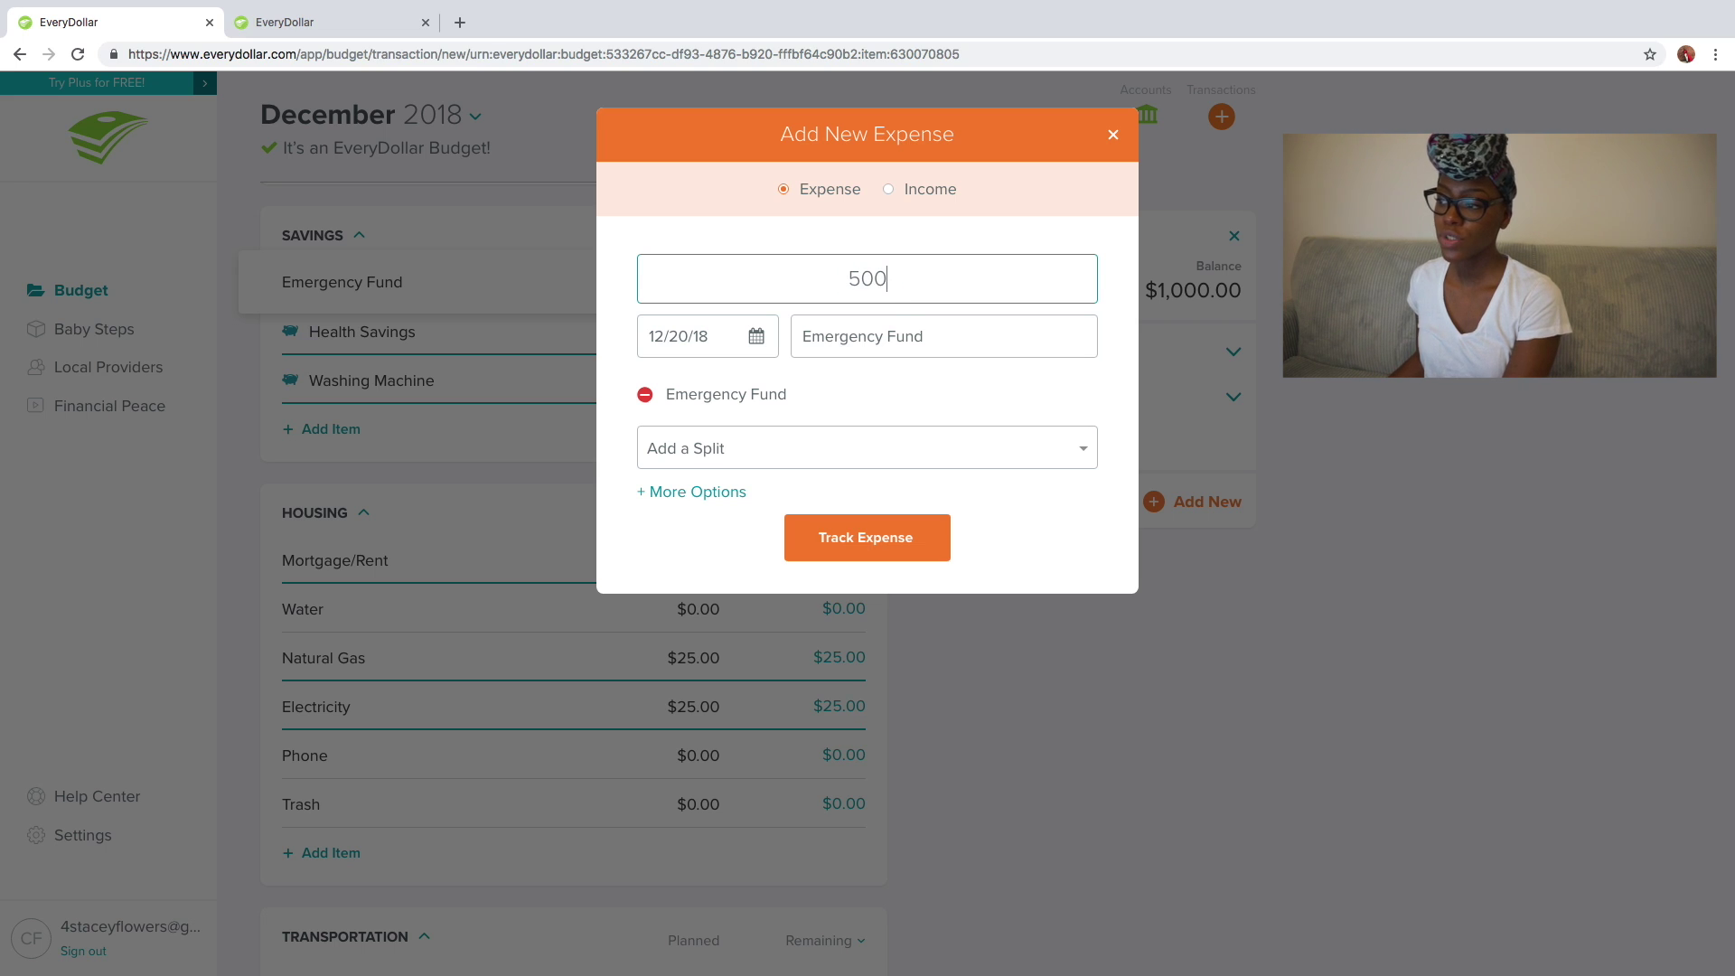
click(902, 552)
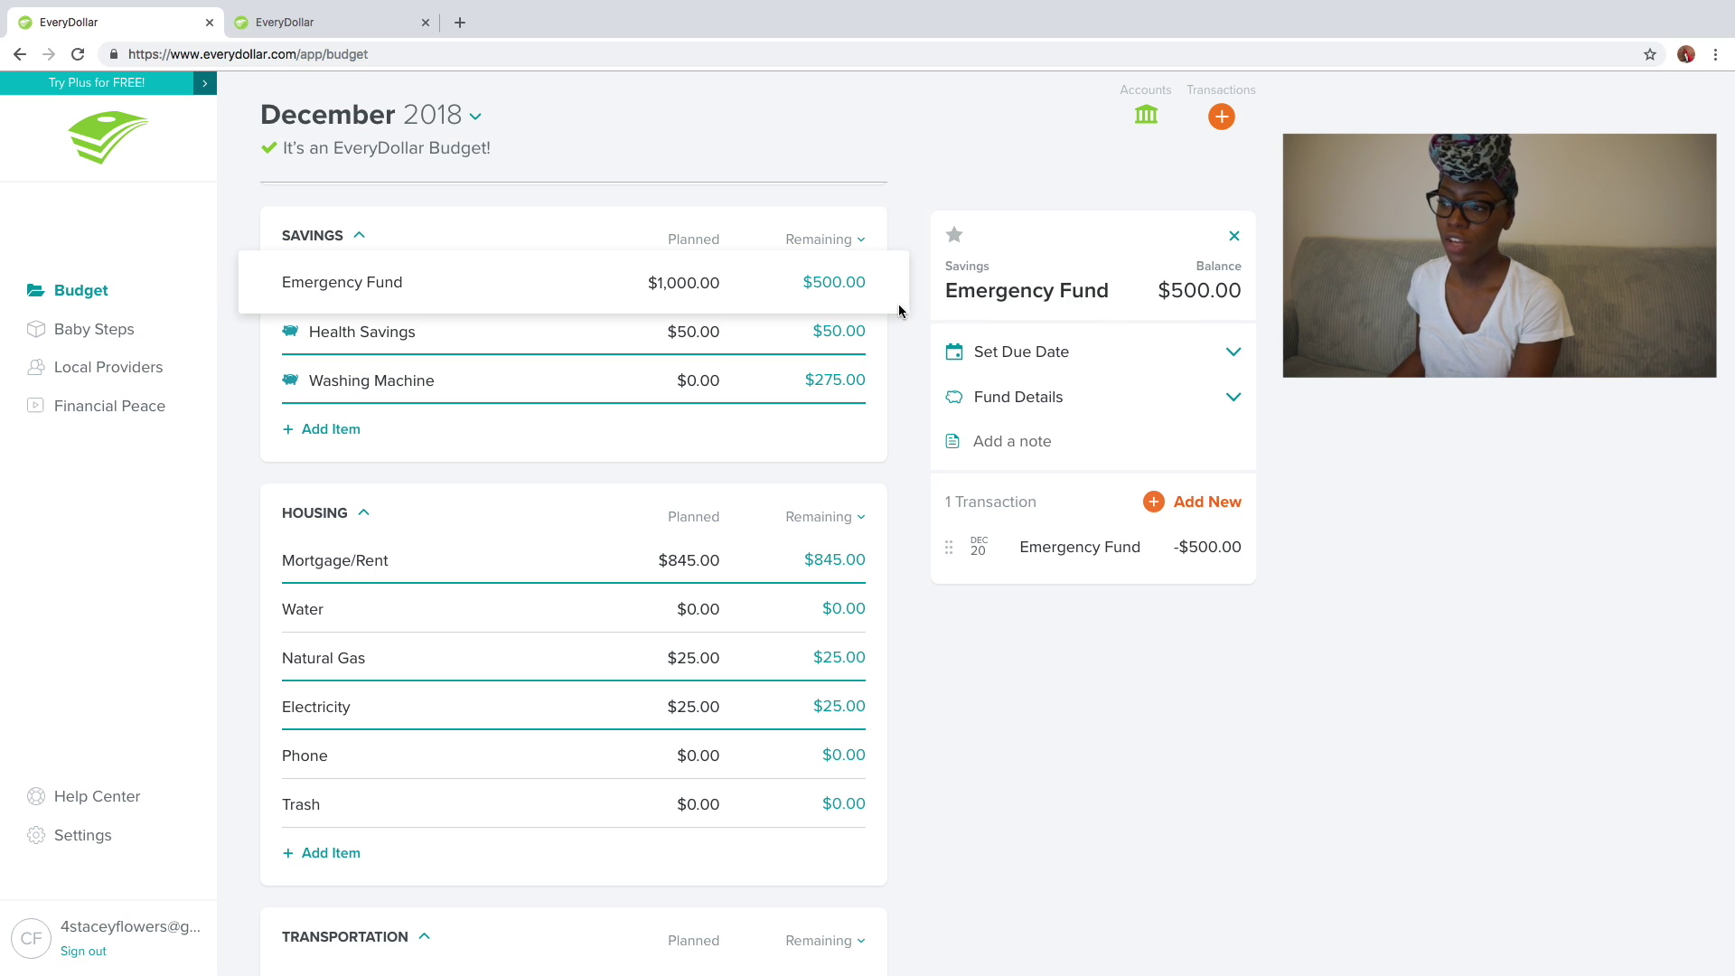
- Switch the budget categories back to spent amounts and review planned against spent amounts from Income through Lifestyle
scroll(861, 319, down, 3)
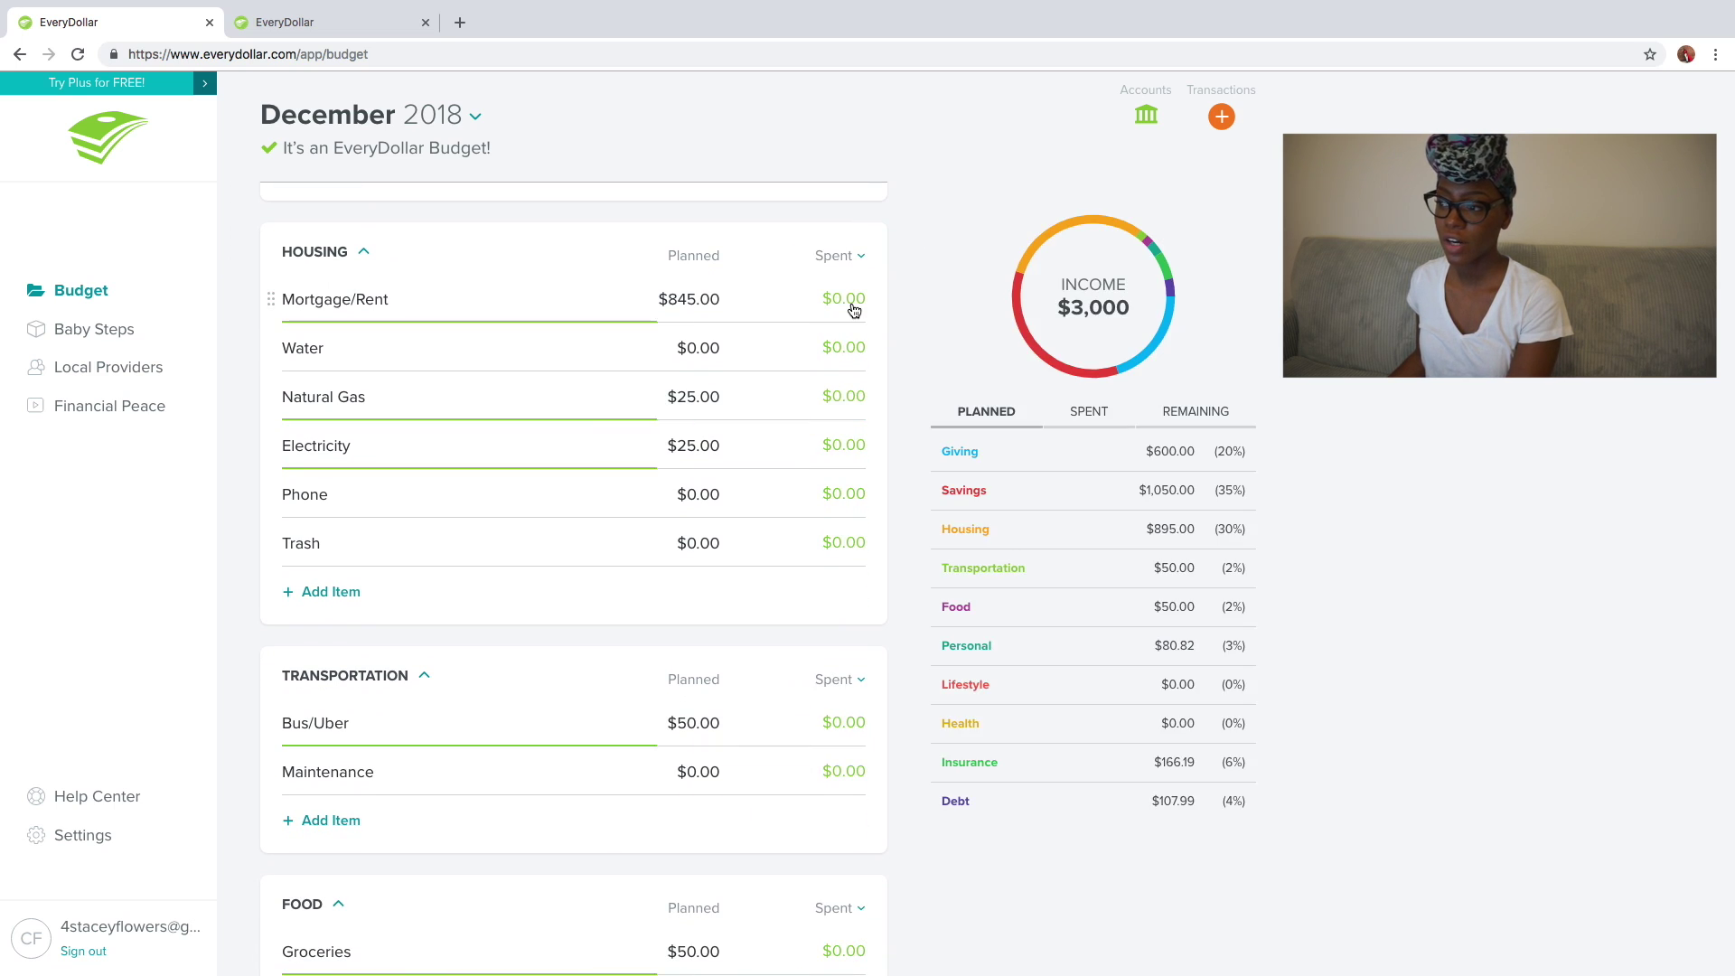
scroll(854, 311, down, 1)
scroll(854, 311, up, 10)
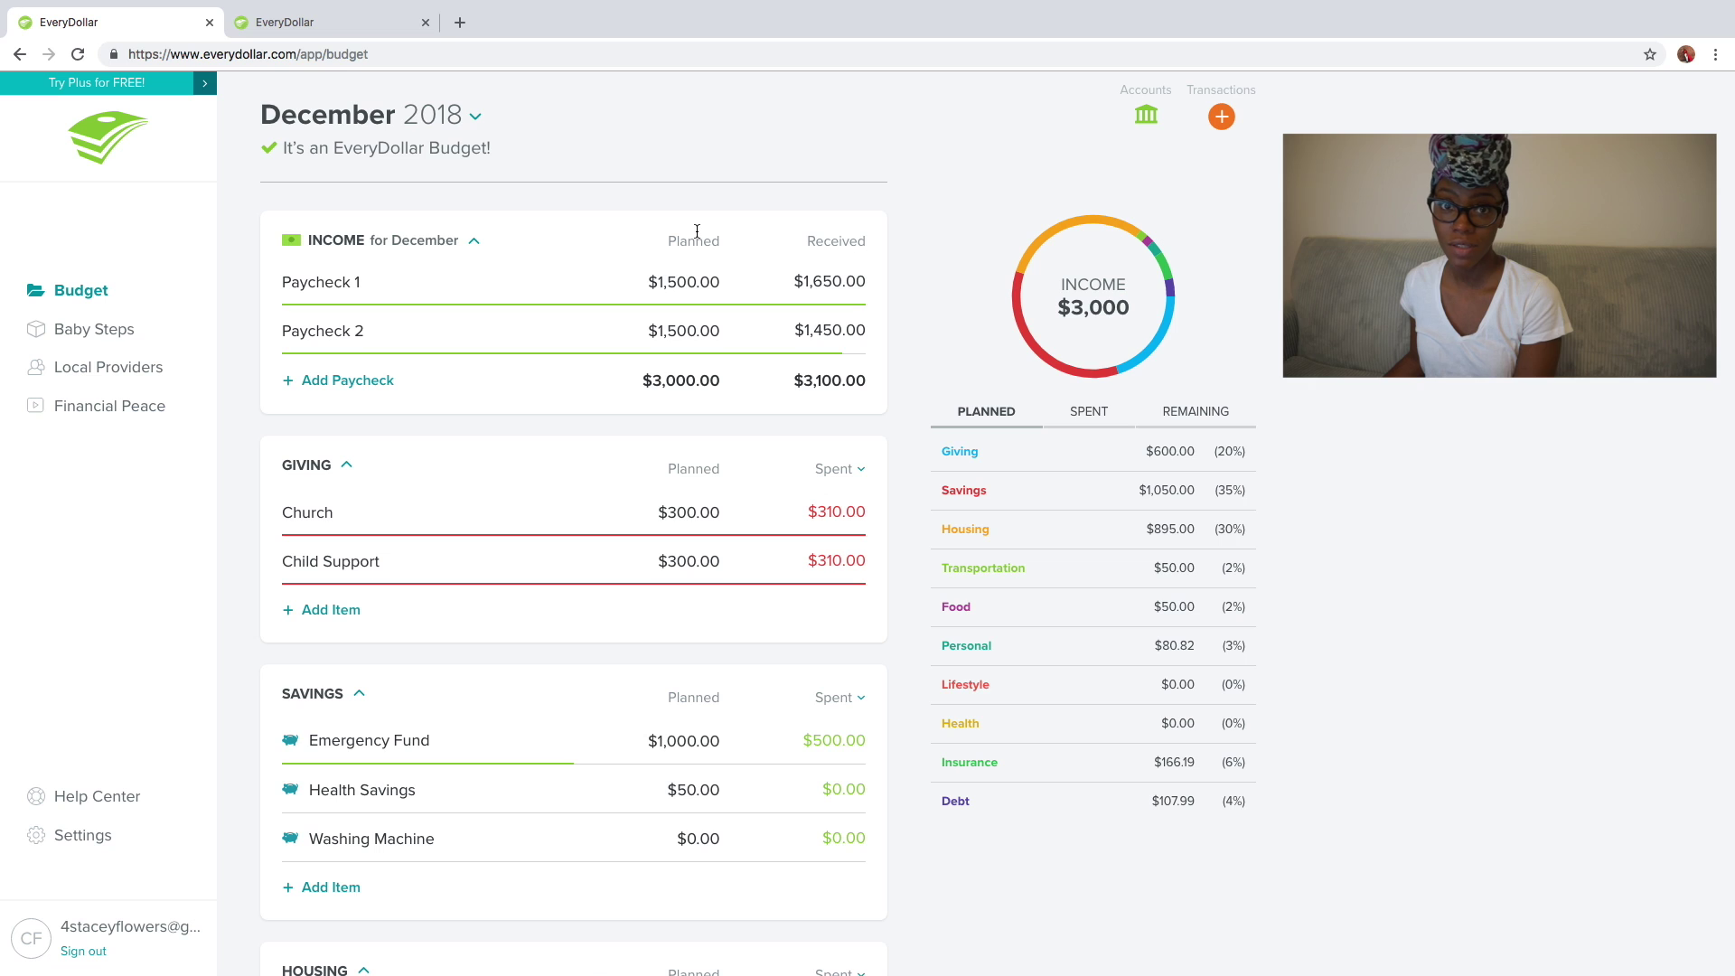
scroll(853, 250, down, 20)
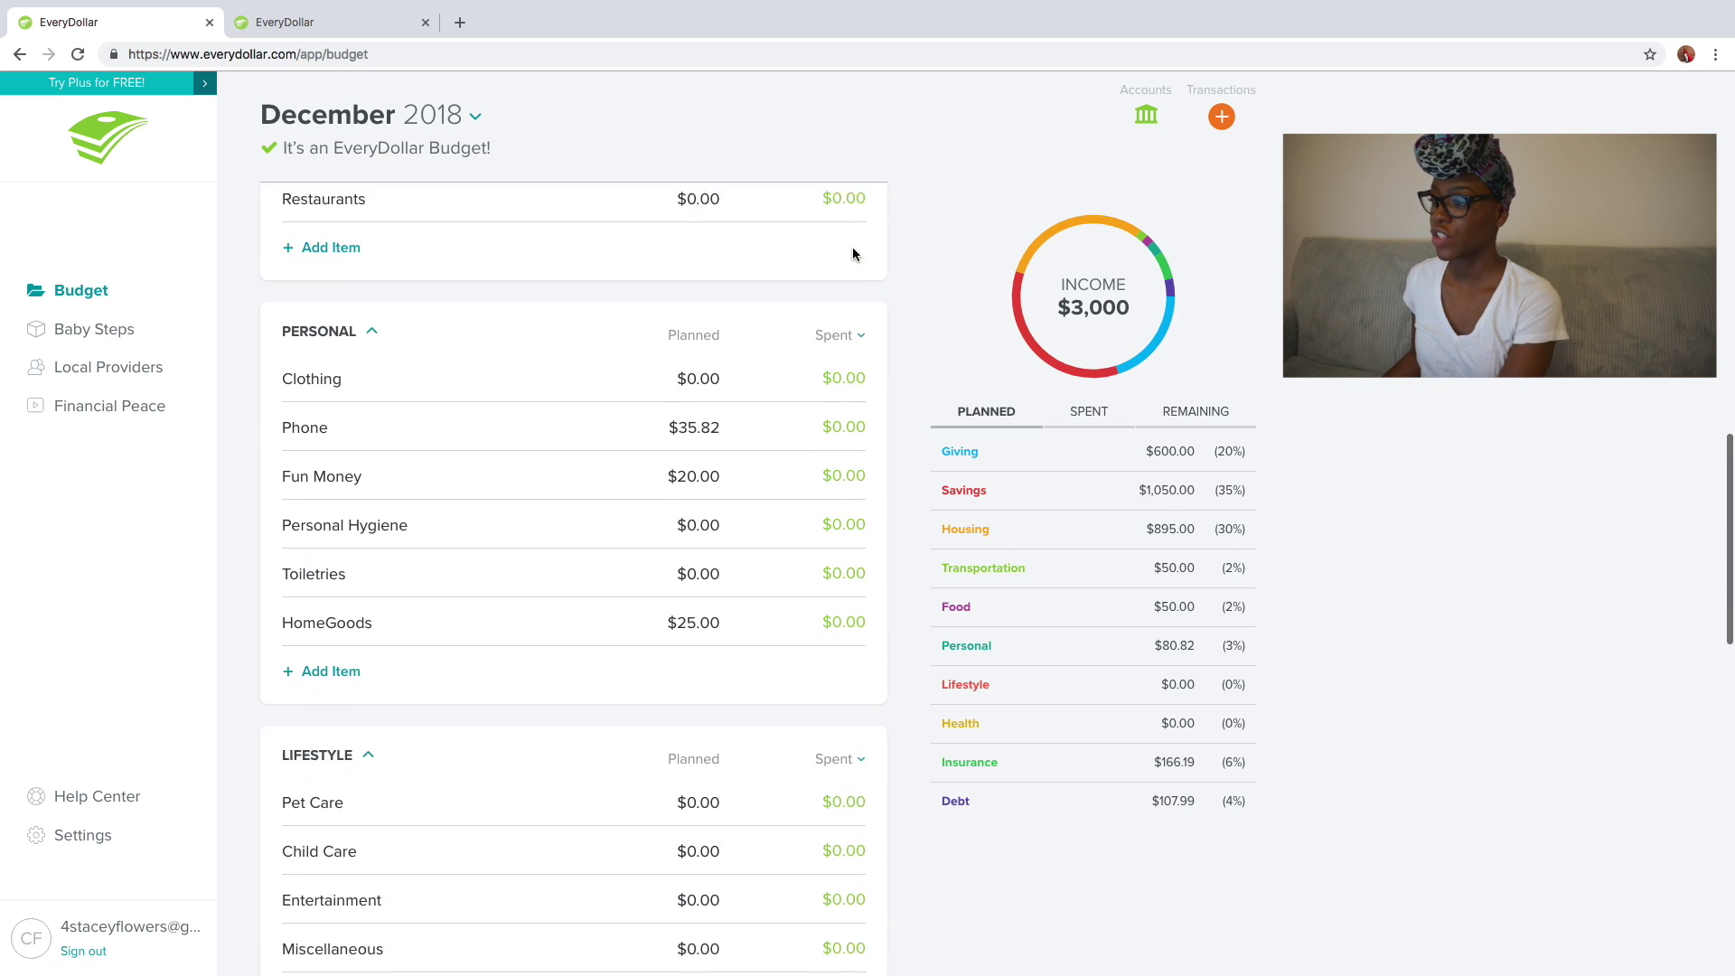
scroll(856, 256, up, 3)
scroll(854, 249, up, 10)
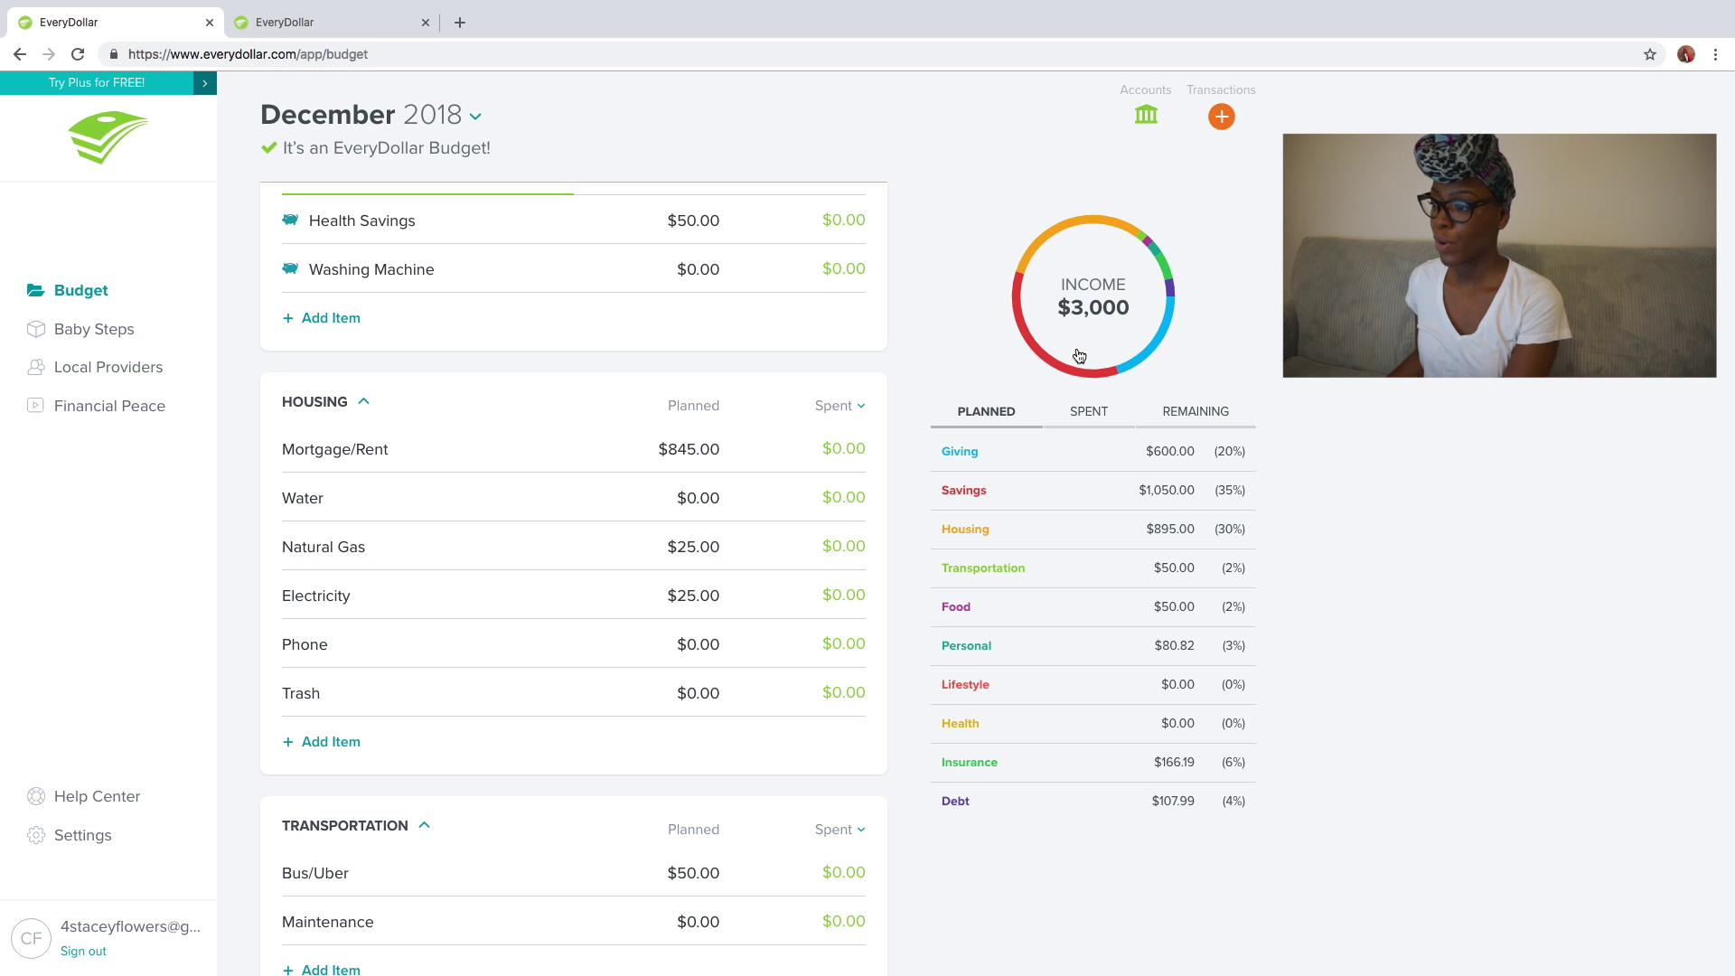
scroll(1078, 356, up, 6)
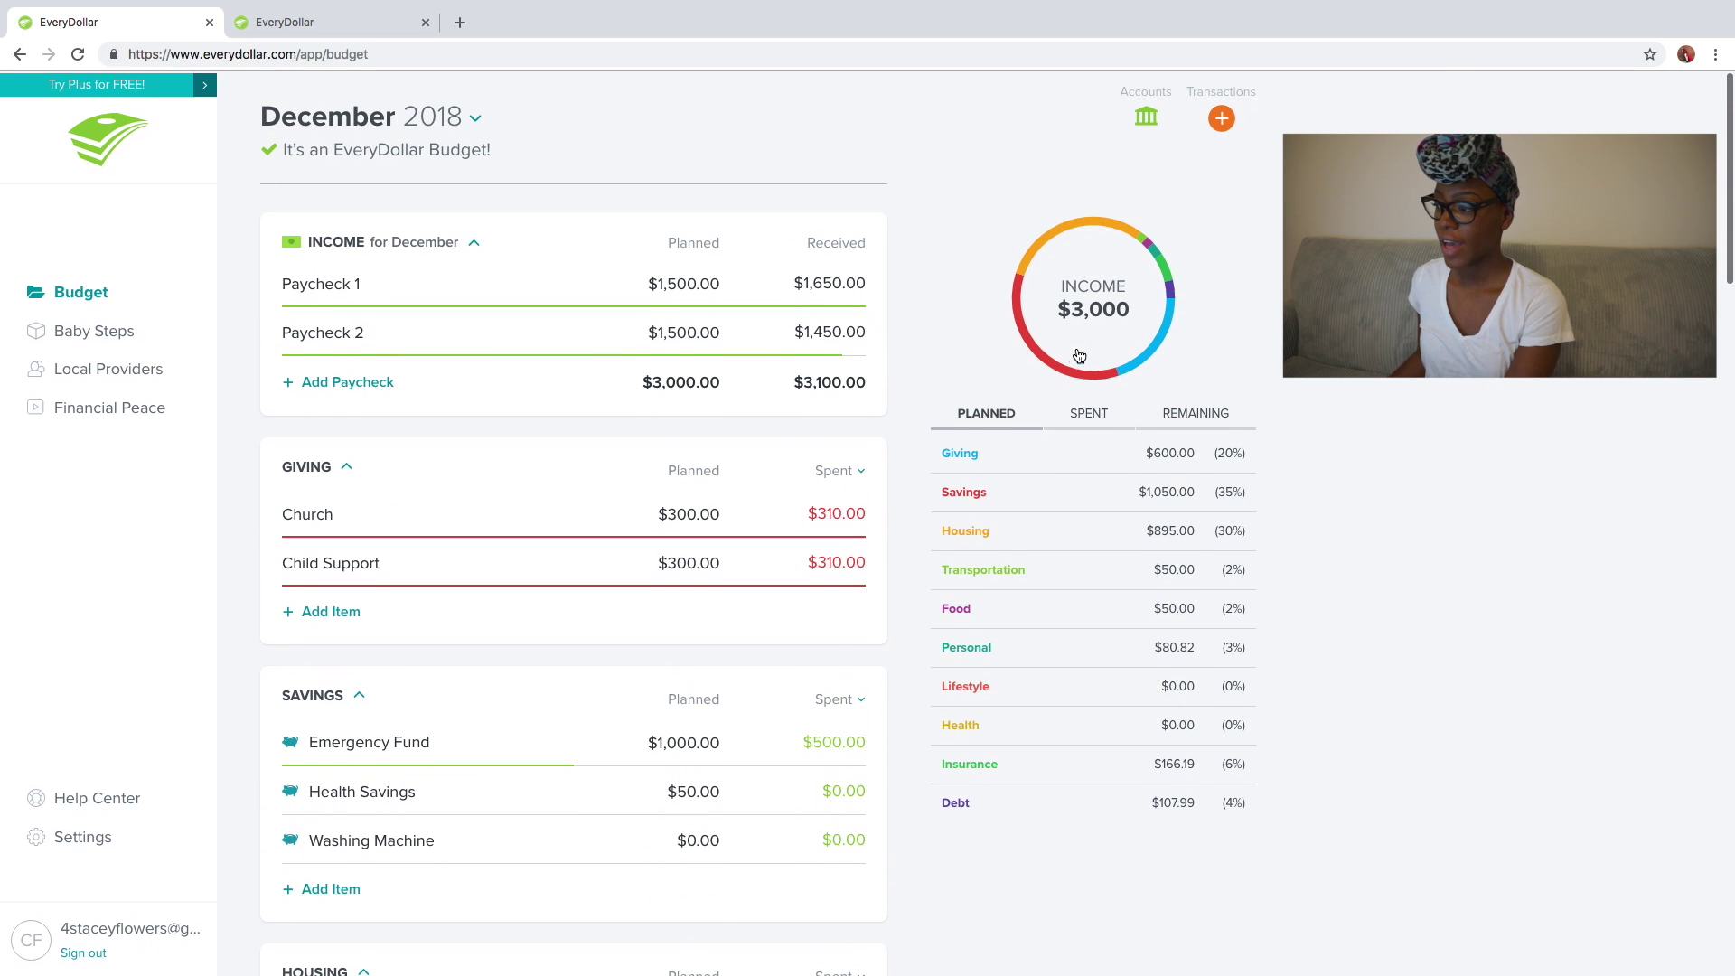
- Compare the spent and remaining breakdowns by category in the budget summary, ending on the spent breakdown
click(1081, 358)
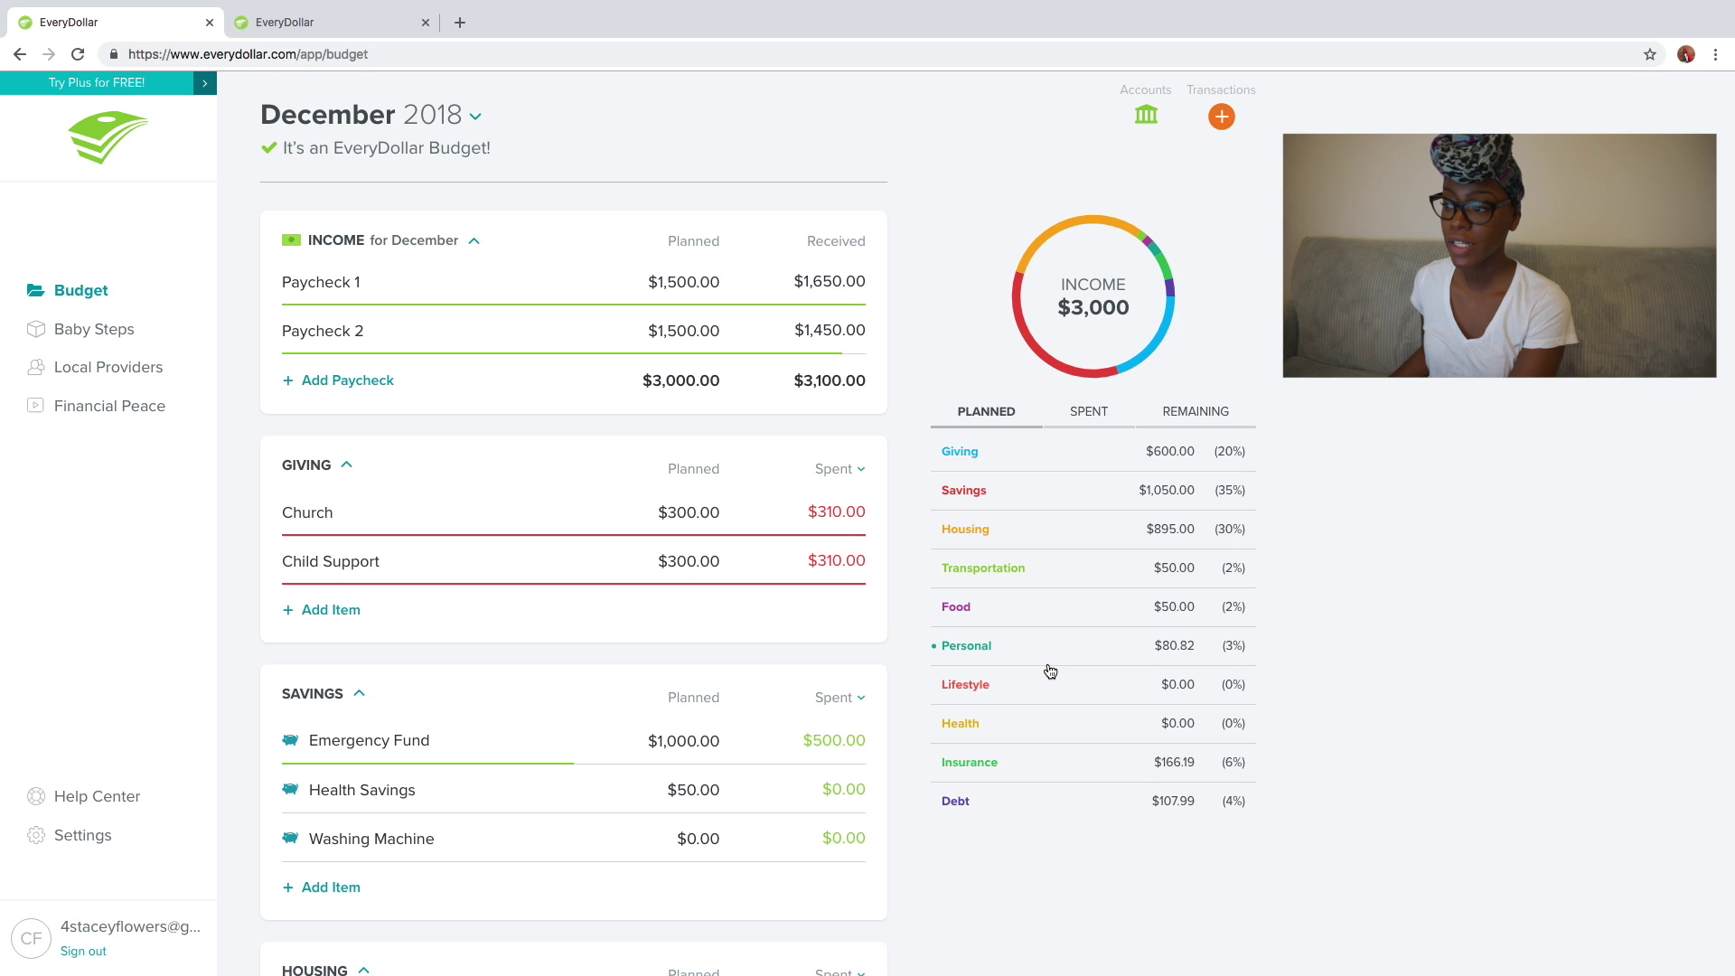
click(1085, 425)
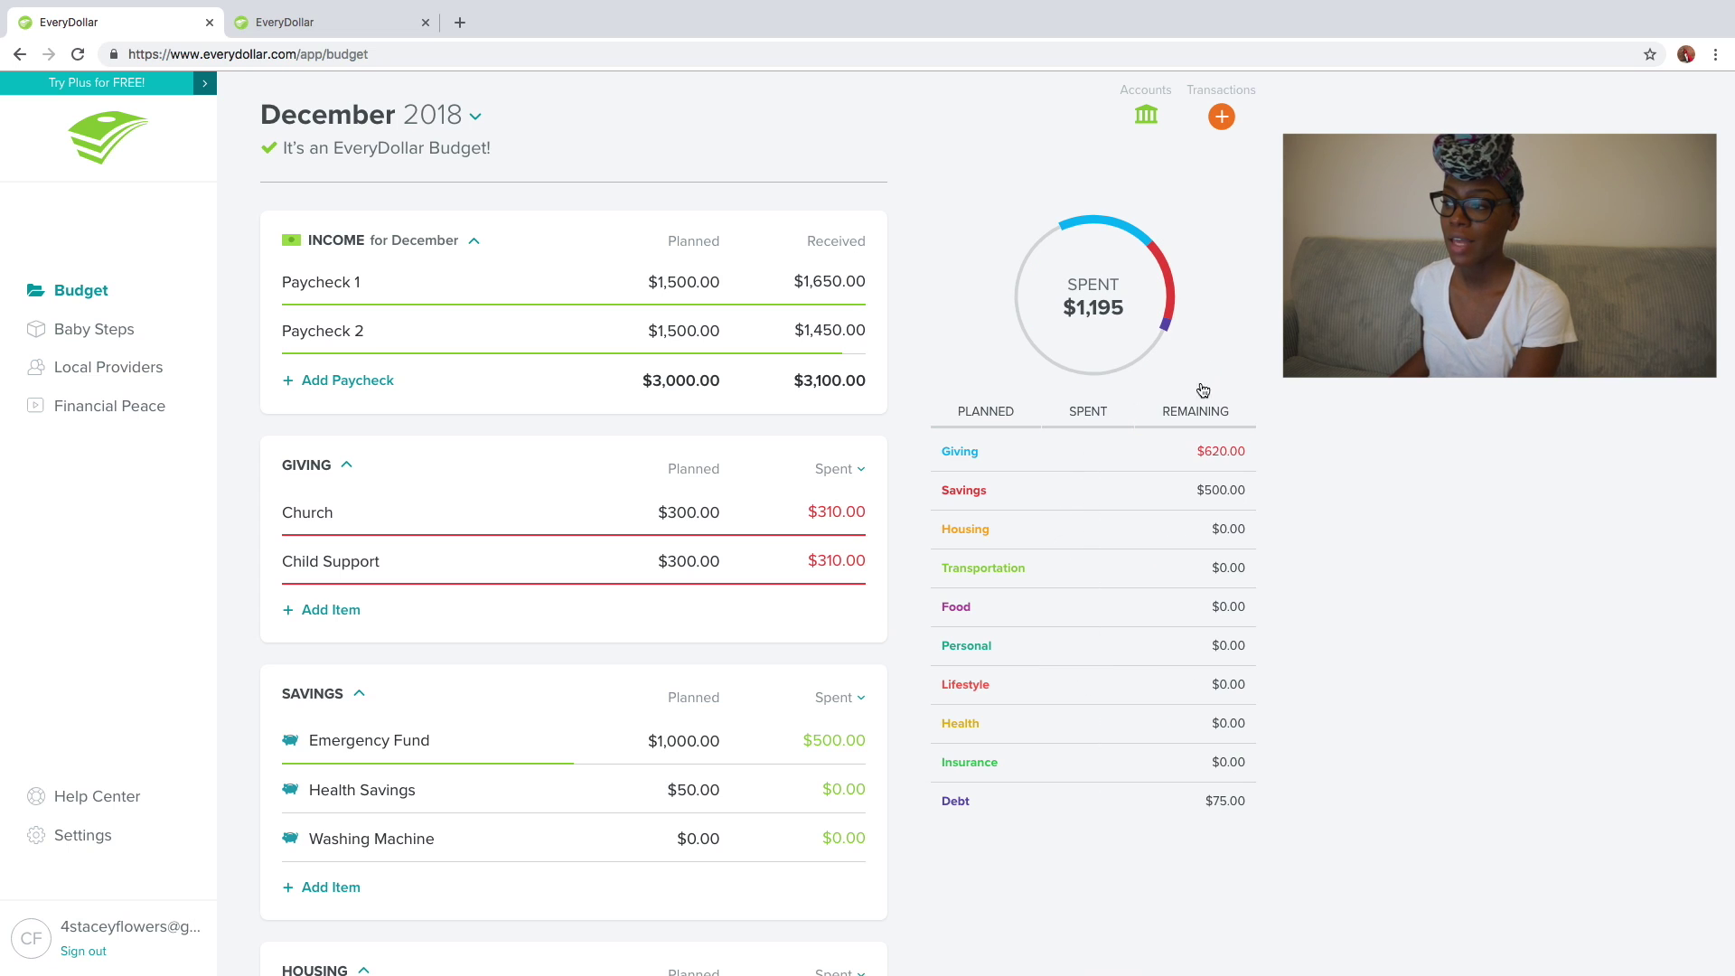
click(1197, 418)
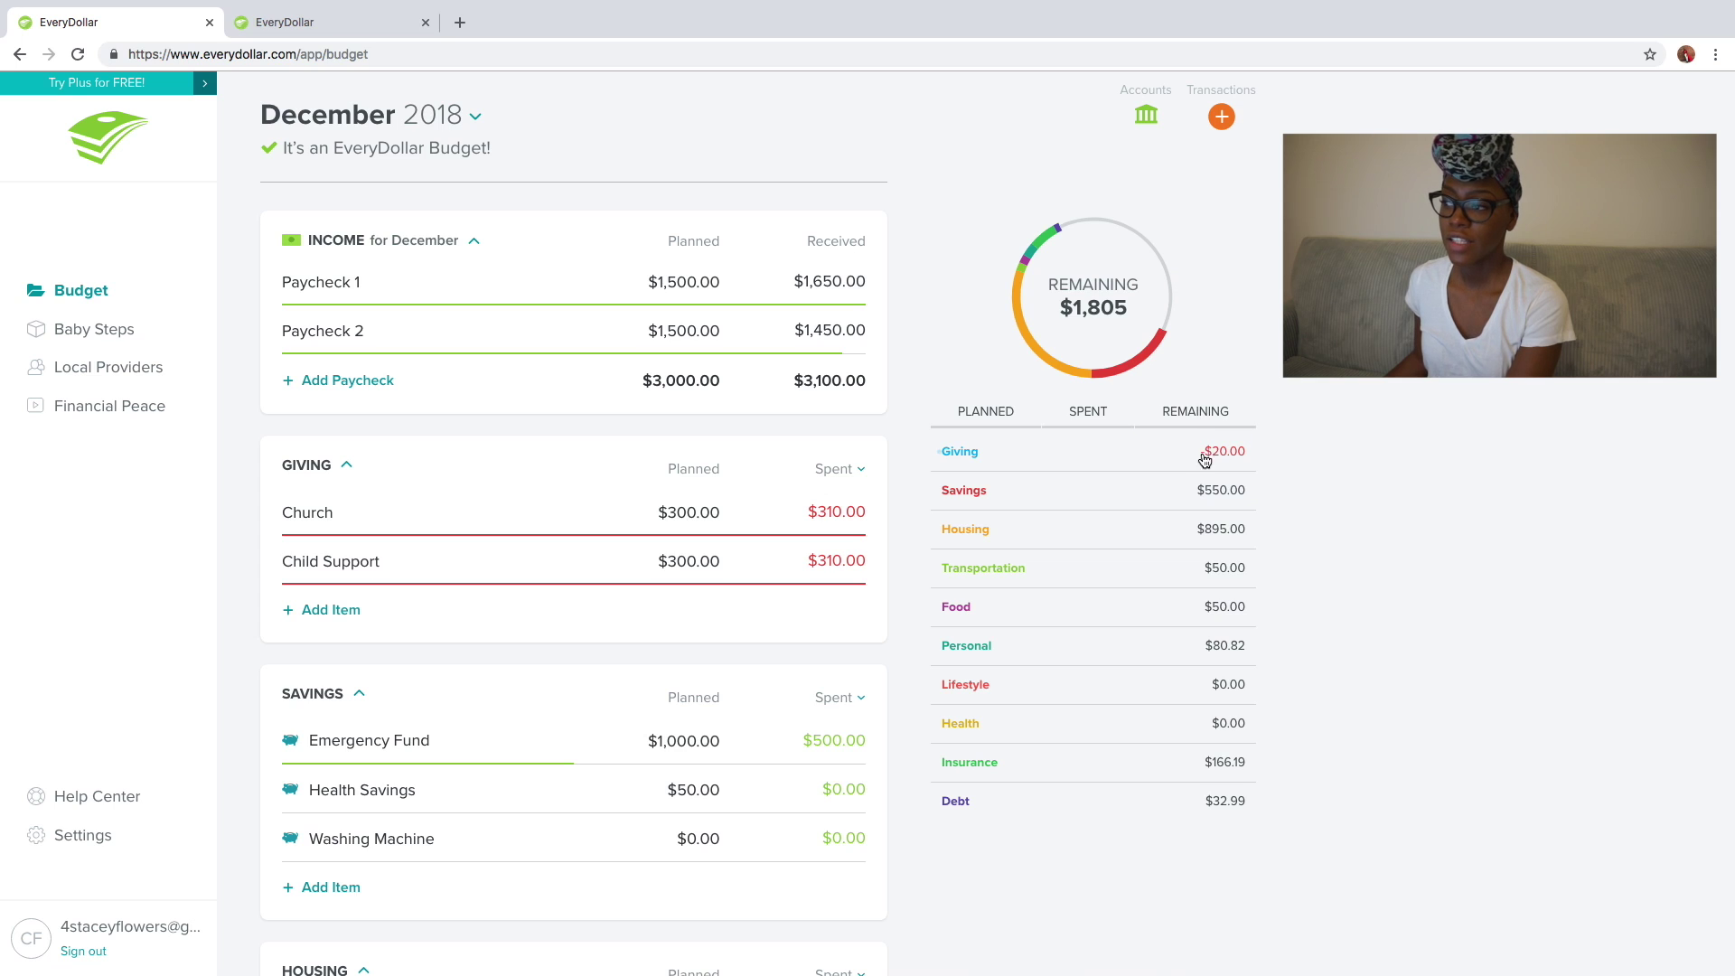
click(1107, 428)
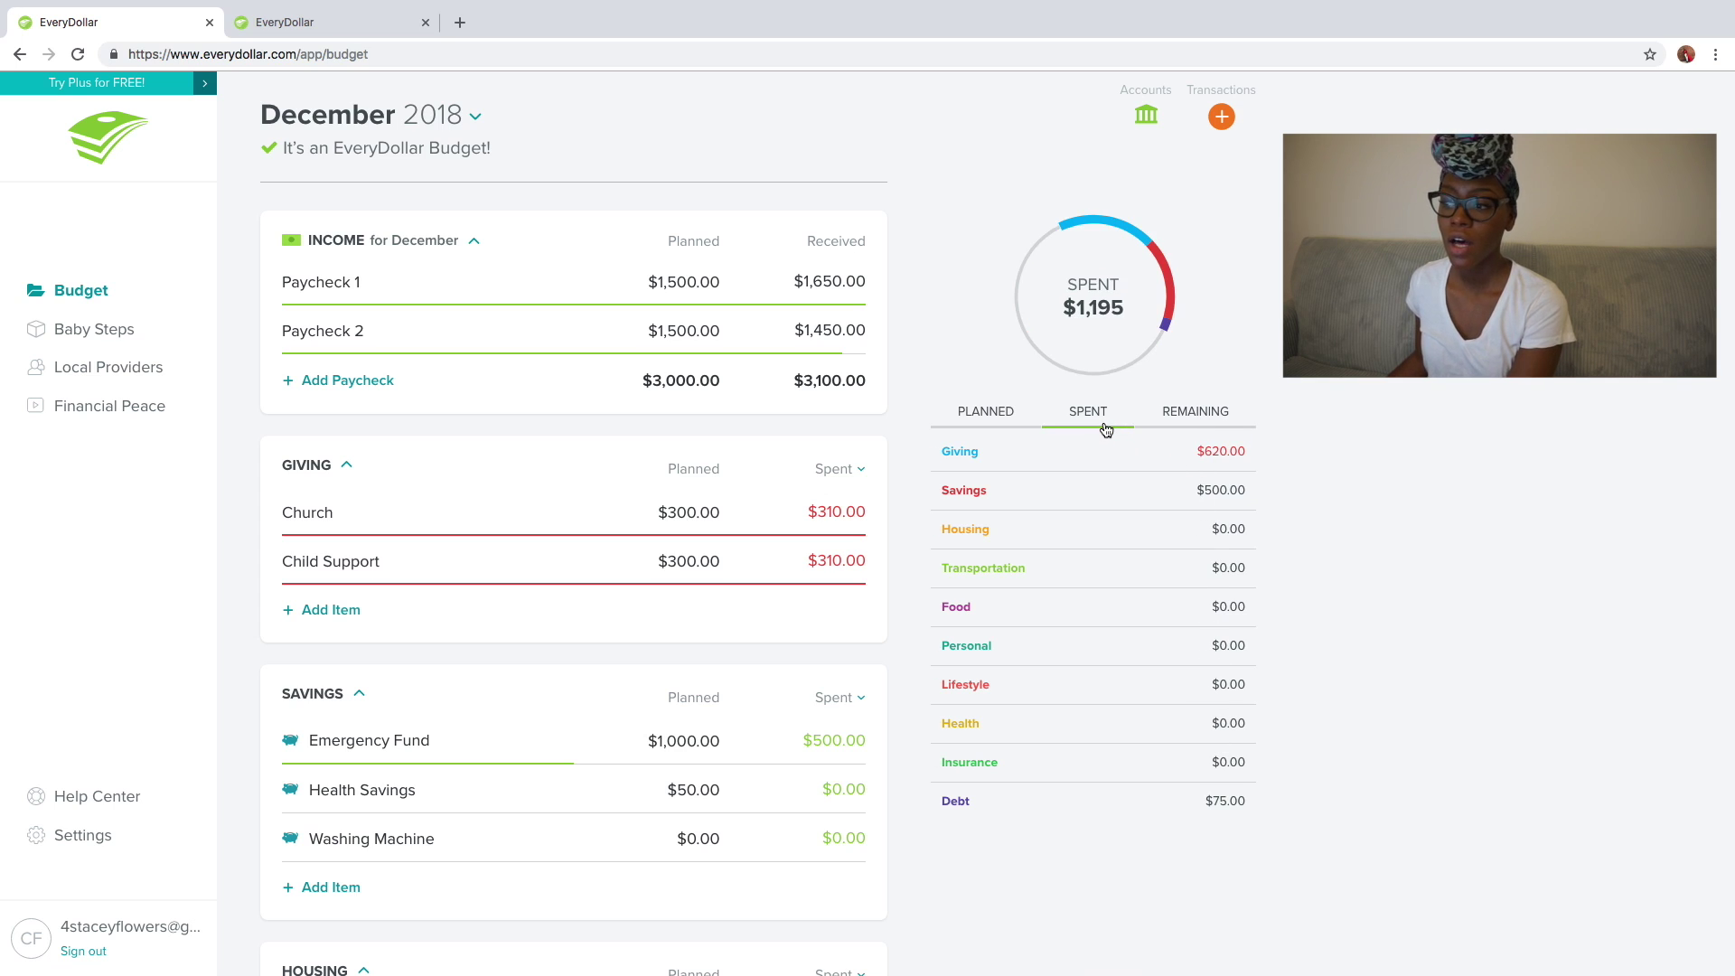